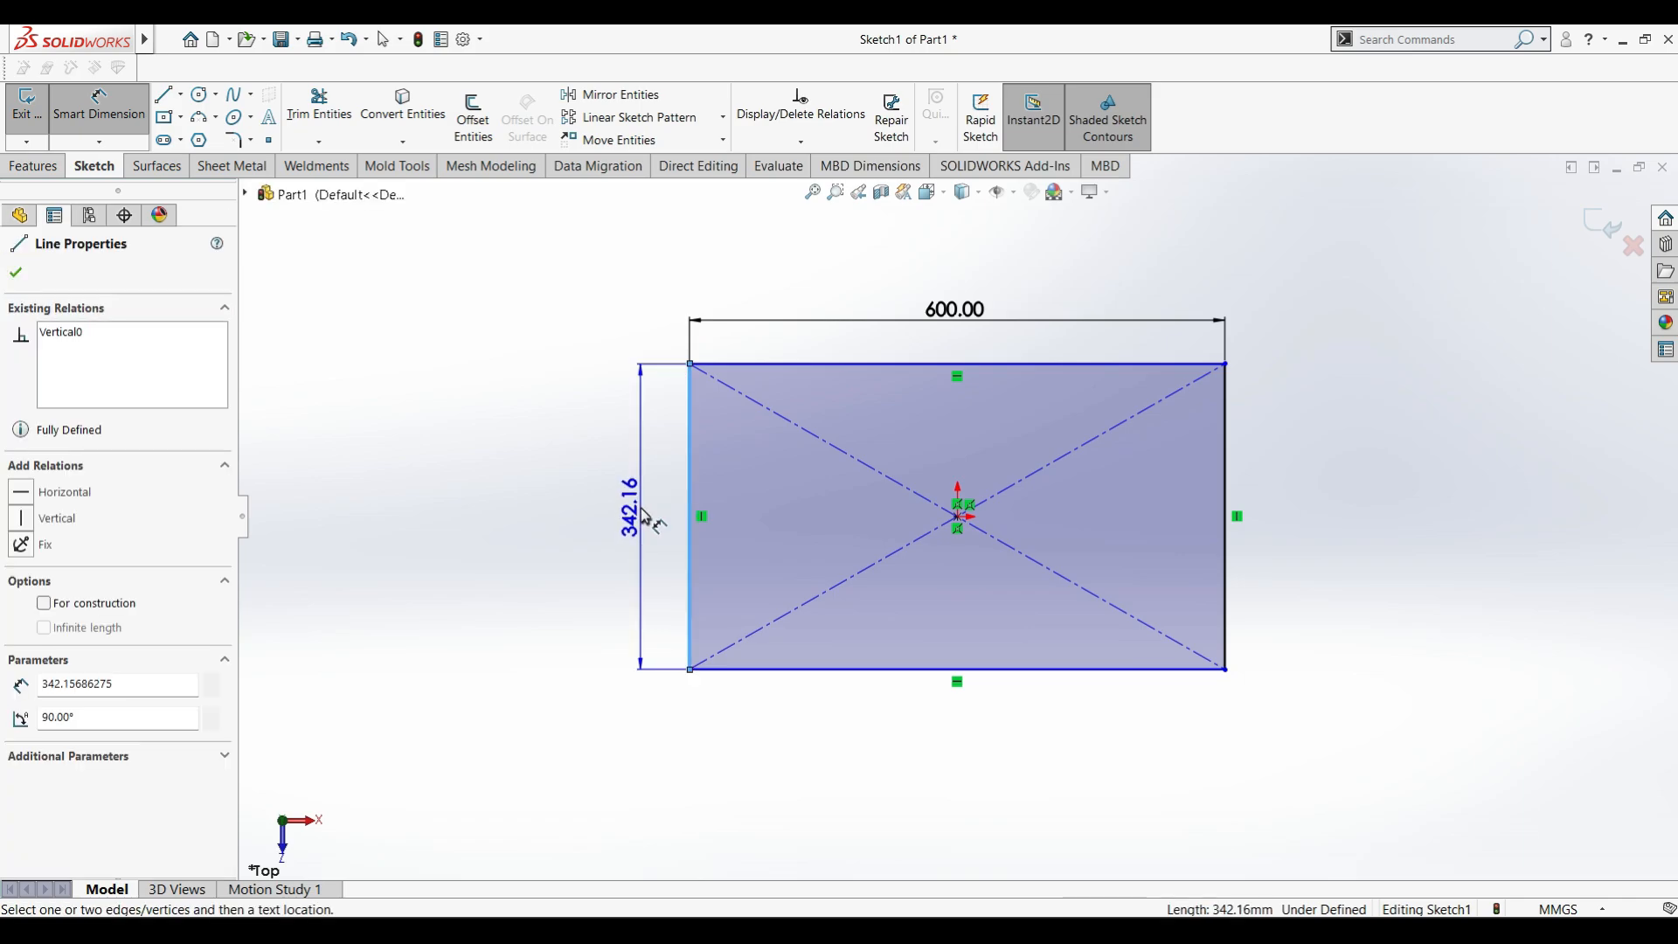
Dimension the rectangle's vertical side at 200 mm.
left_click(644, 514)
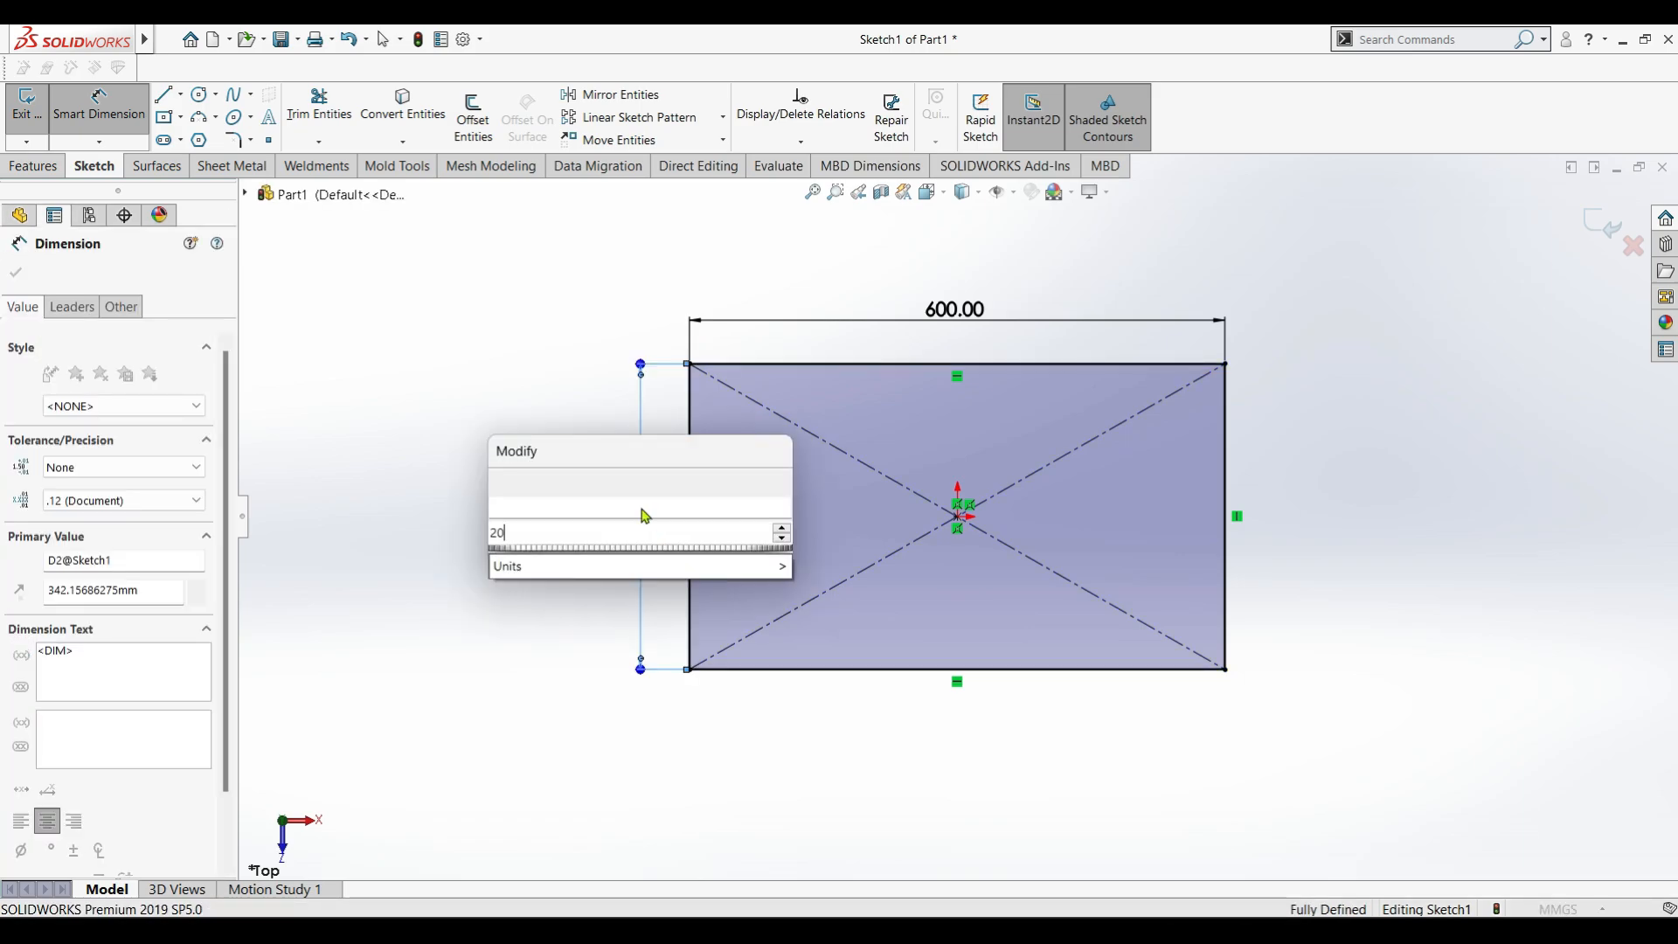
key("Return")
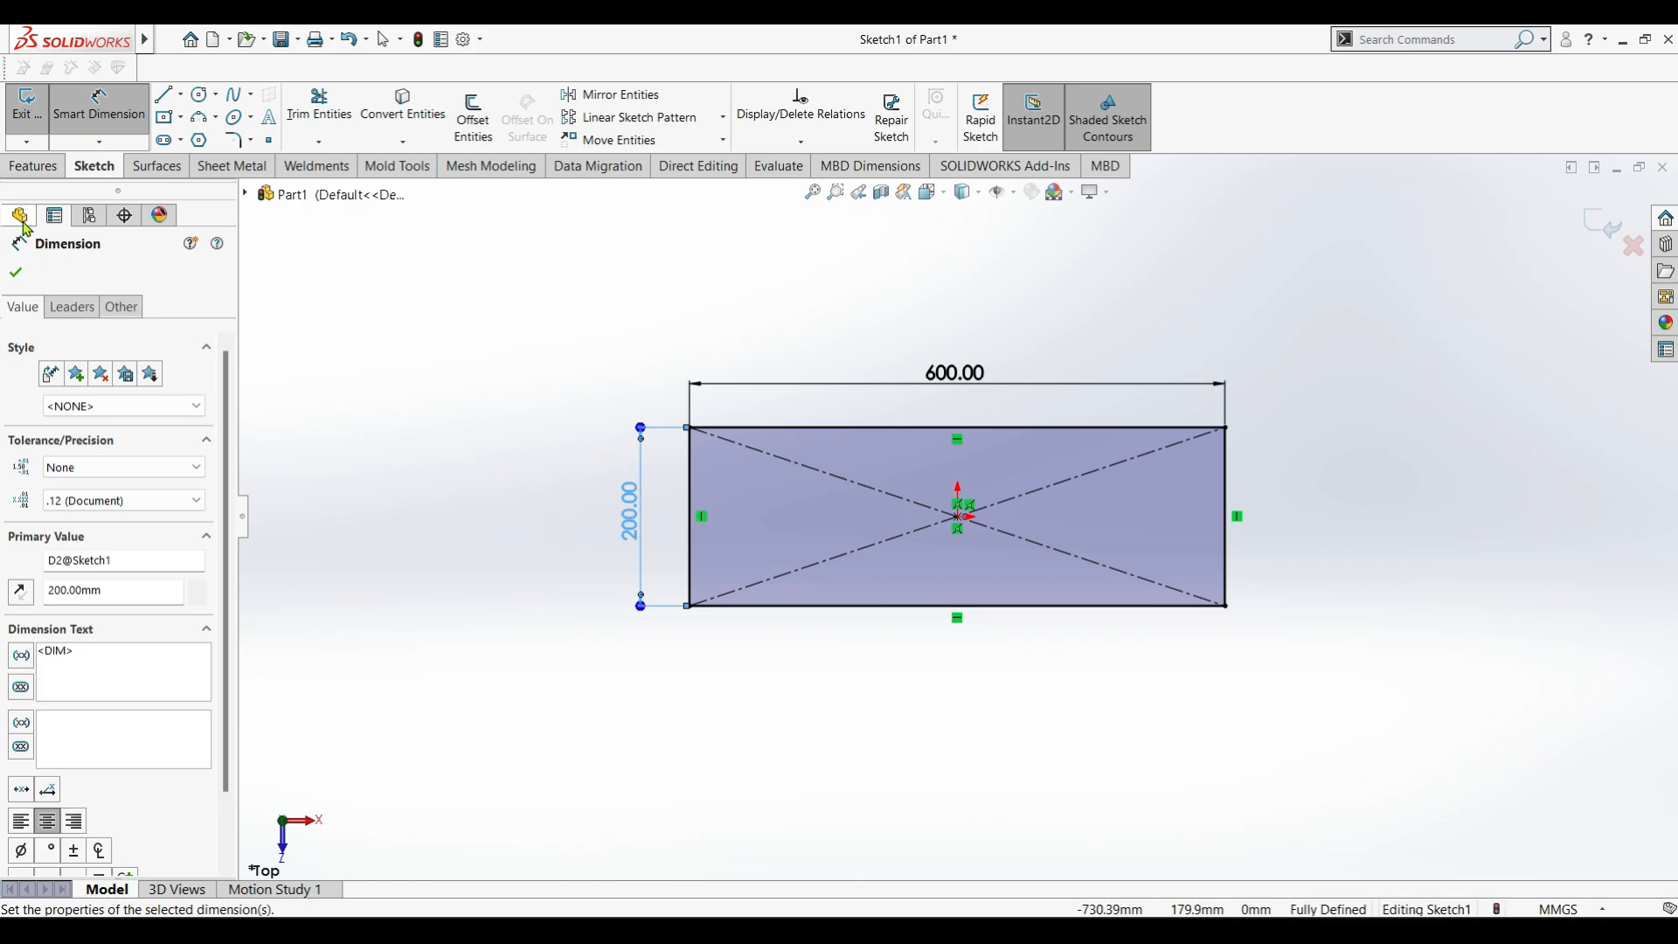
Extrude the rectangle as a boss with the Mid Plane end condition and a depth of 15 mm.
left_click(35, 166)
left_click(35, 109)
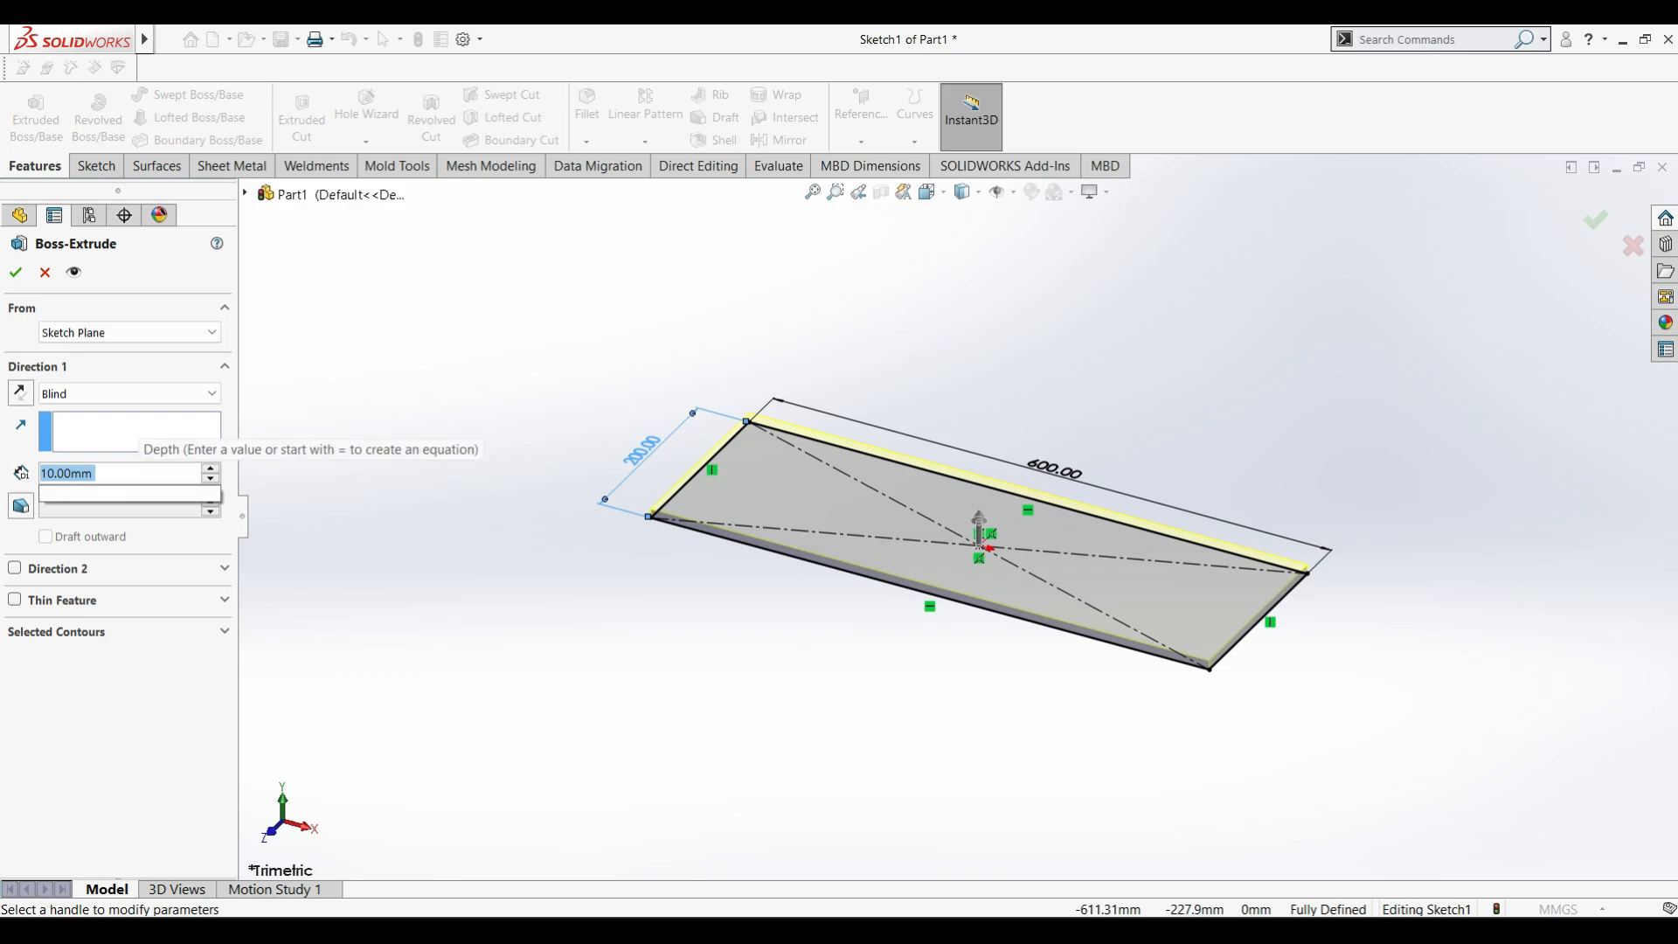
type("15")
key("Return")
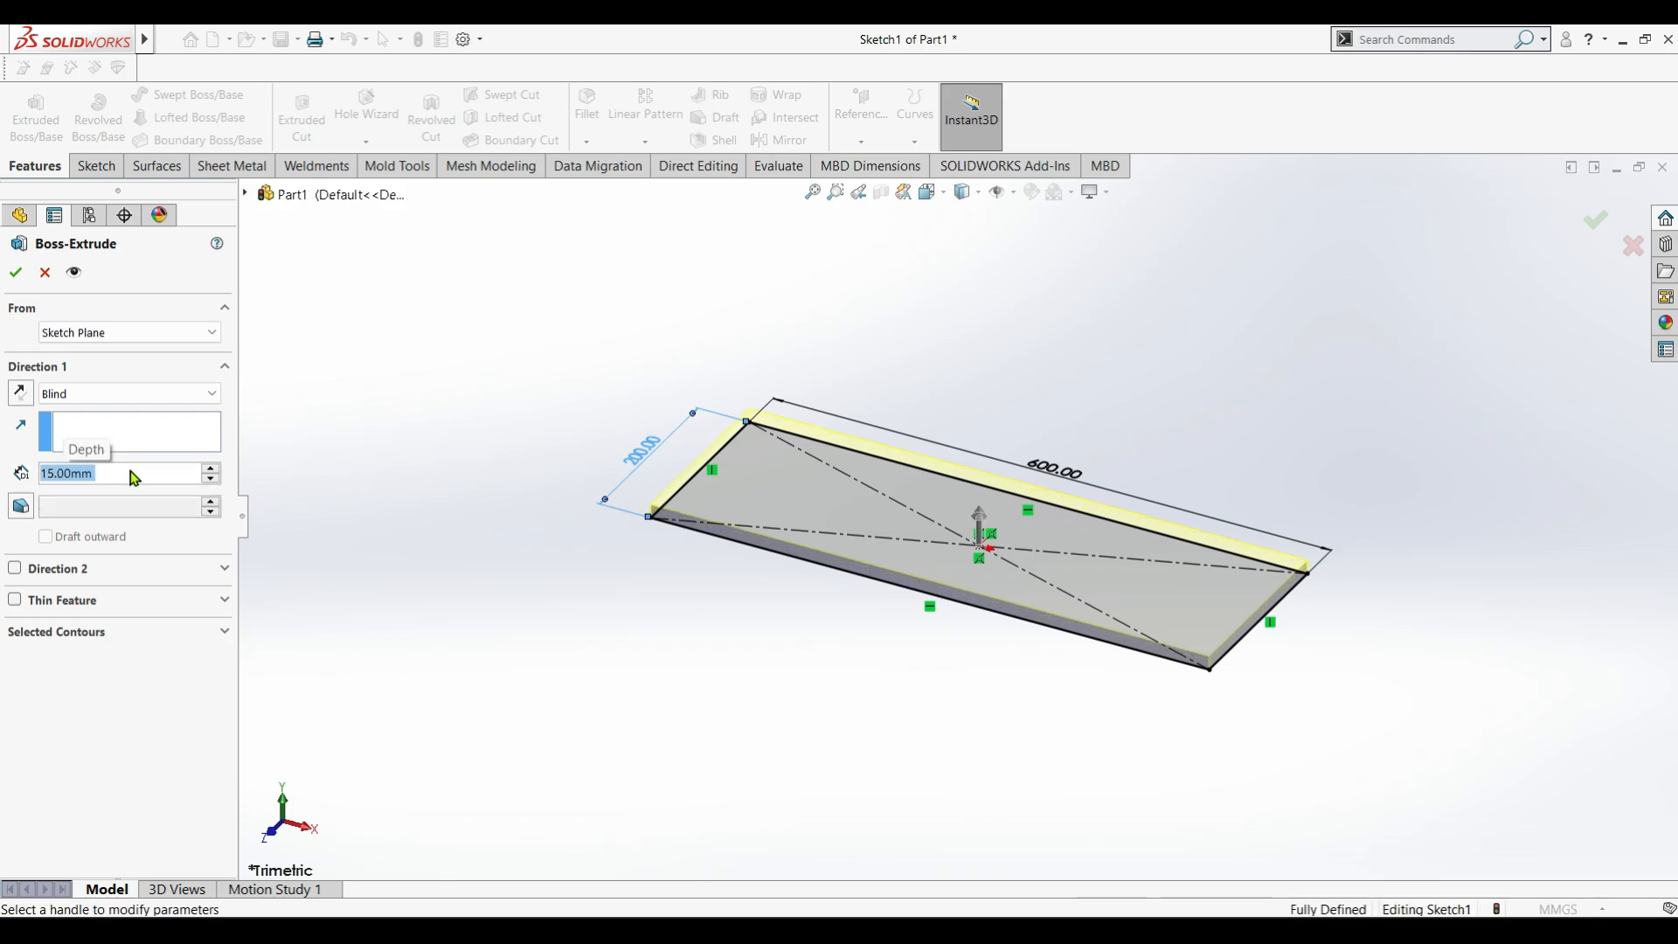
left_click(63, 391)
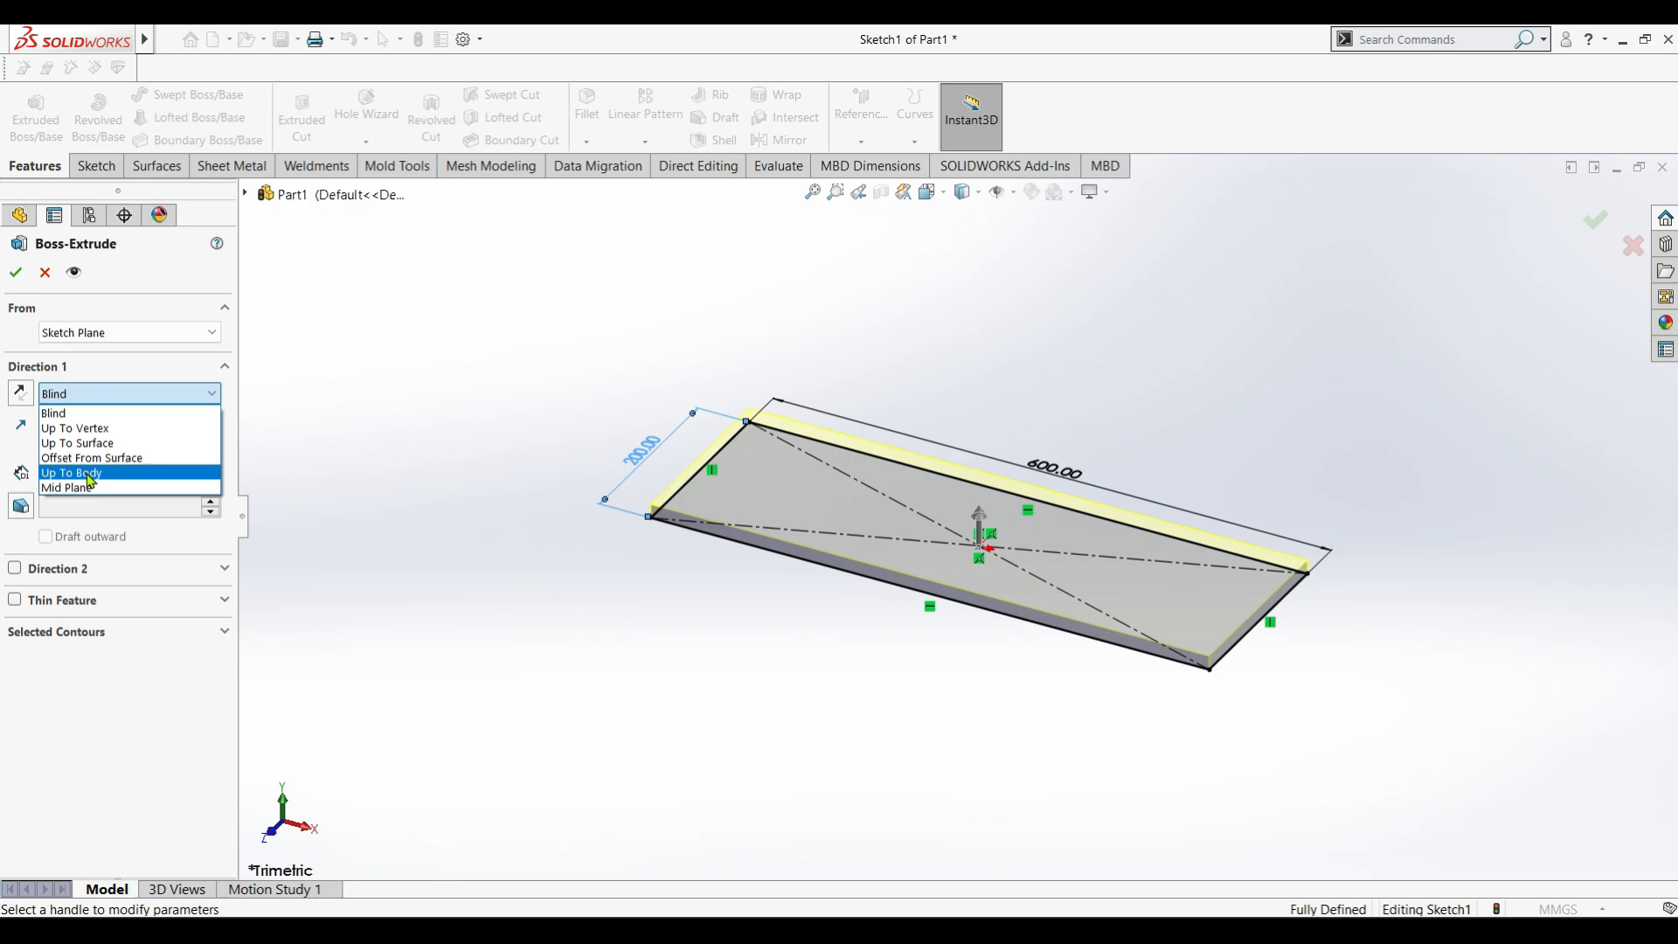
left_click(78, 485)
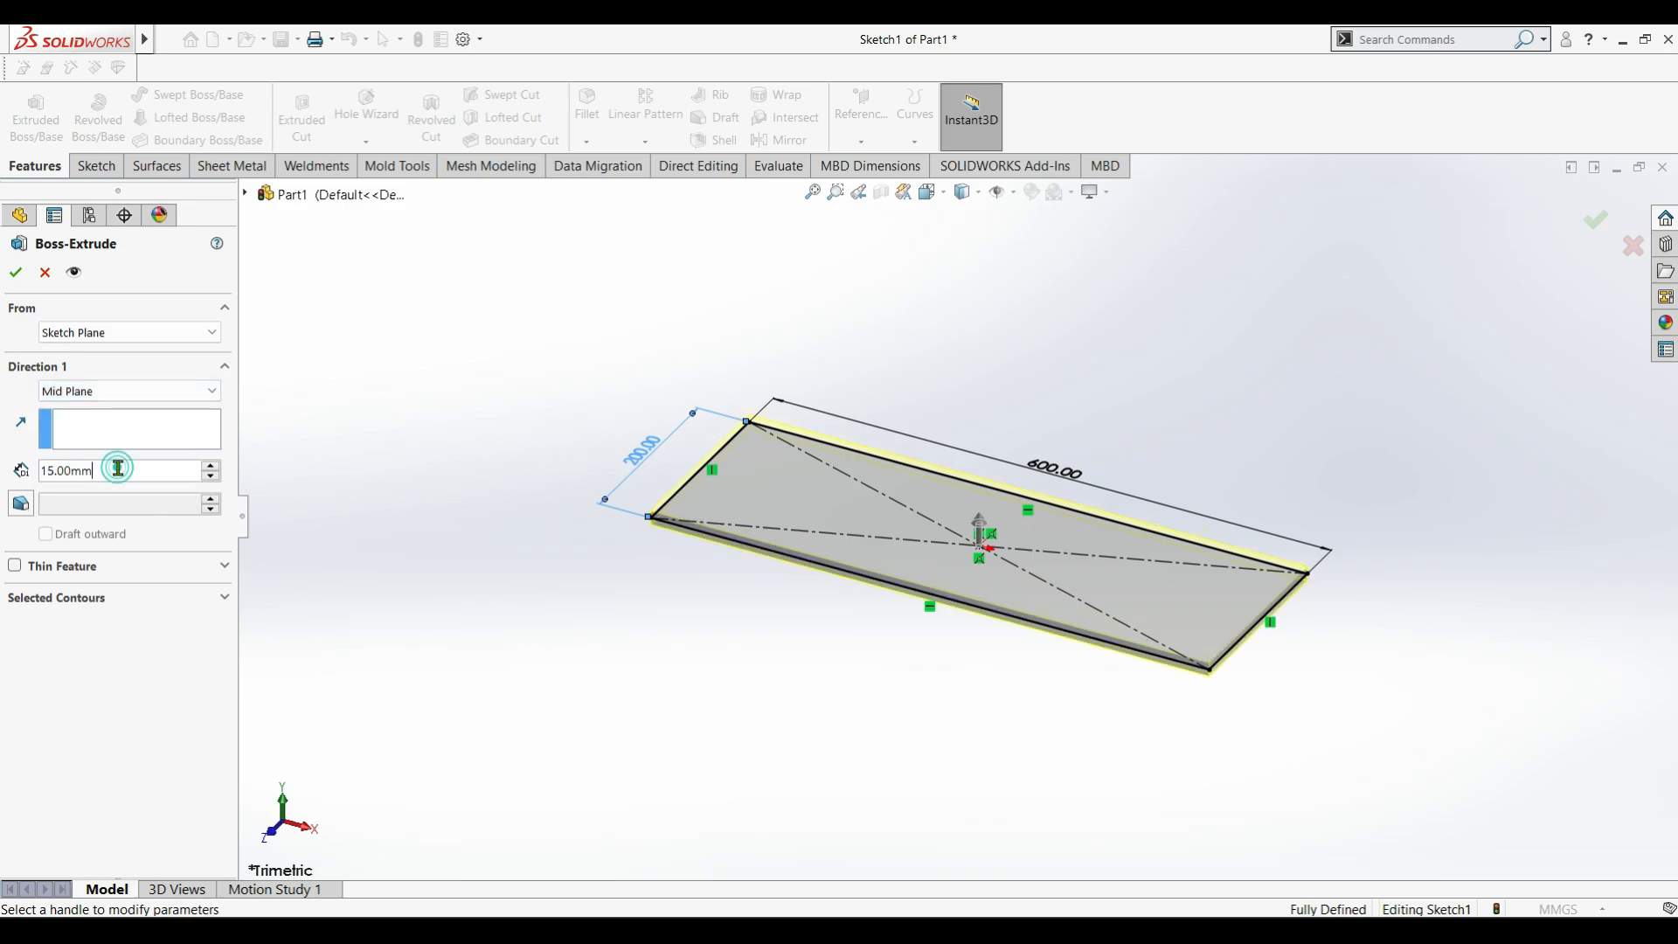
type("20")
key("Return")
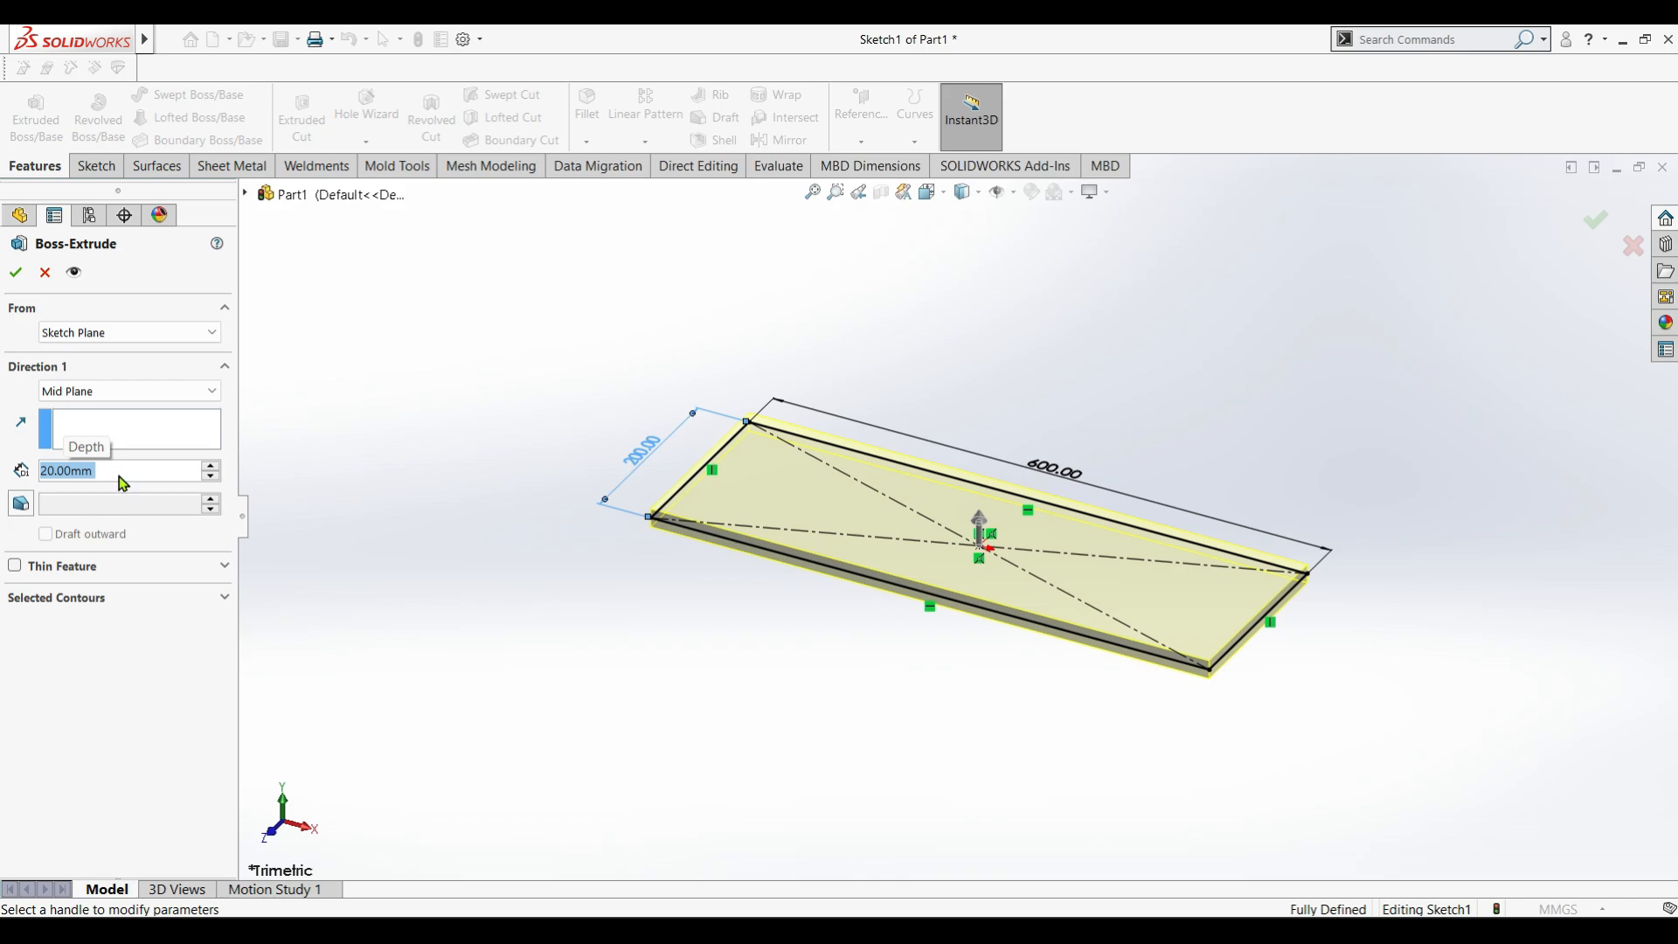
type("15")
key("Return")
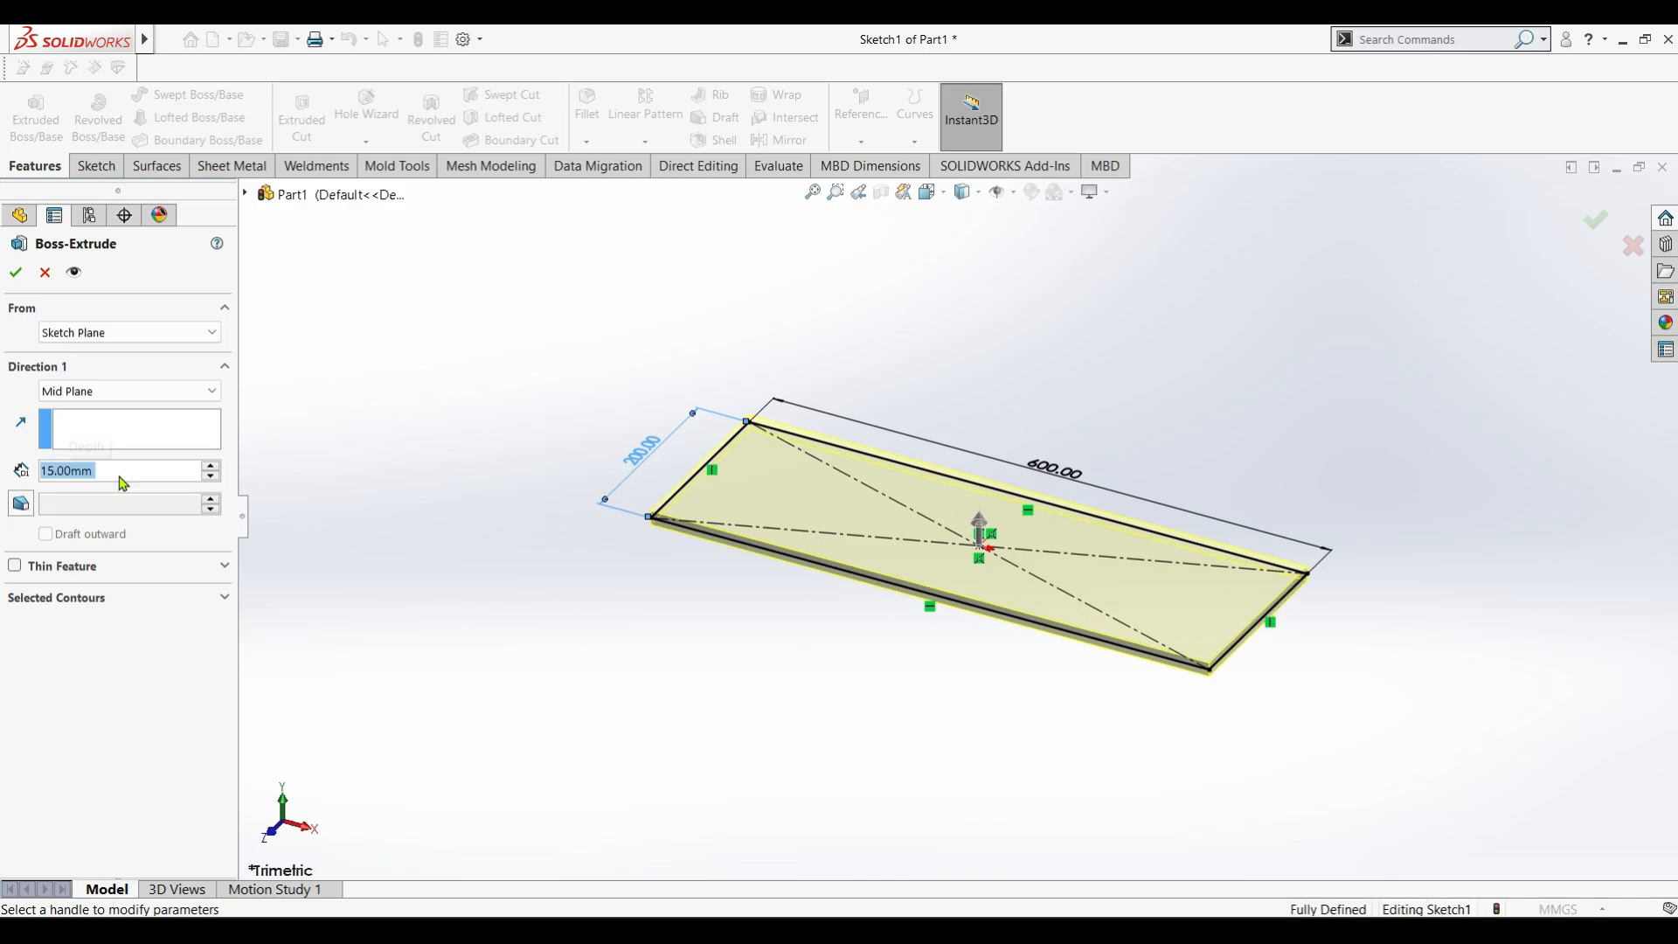
left_click(26, 273)
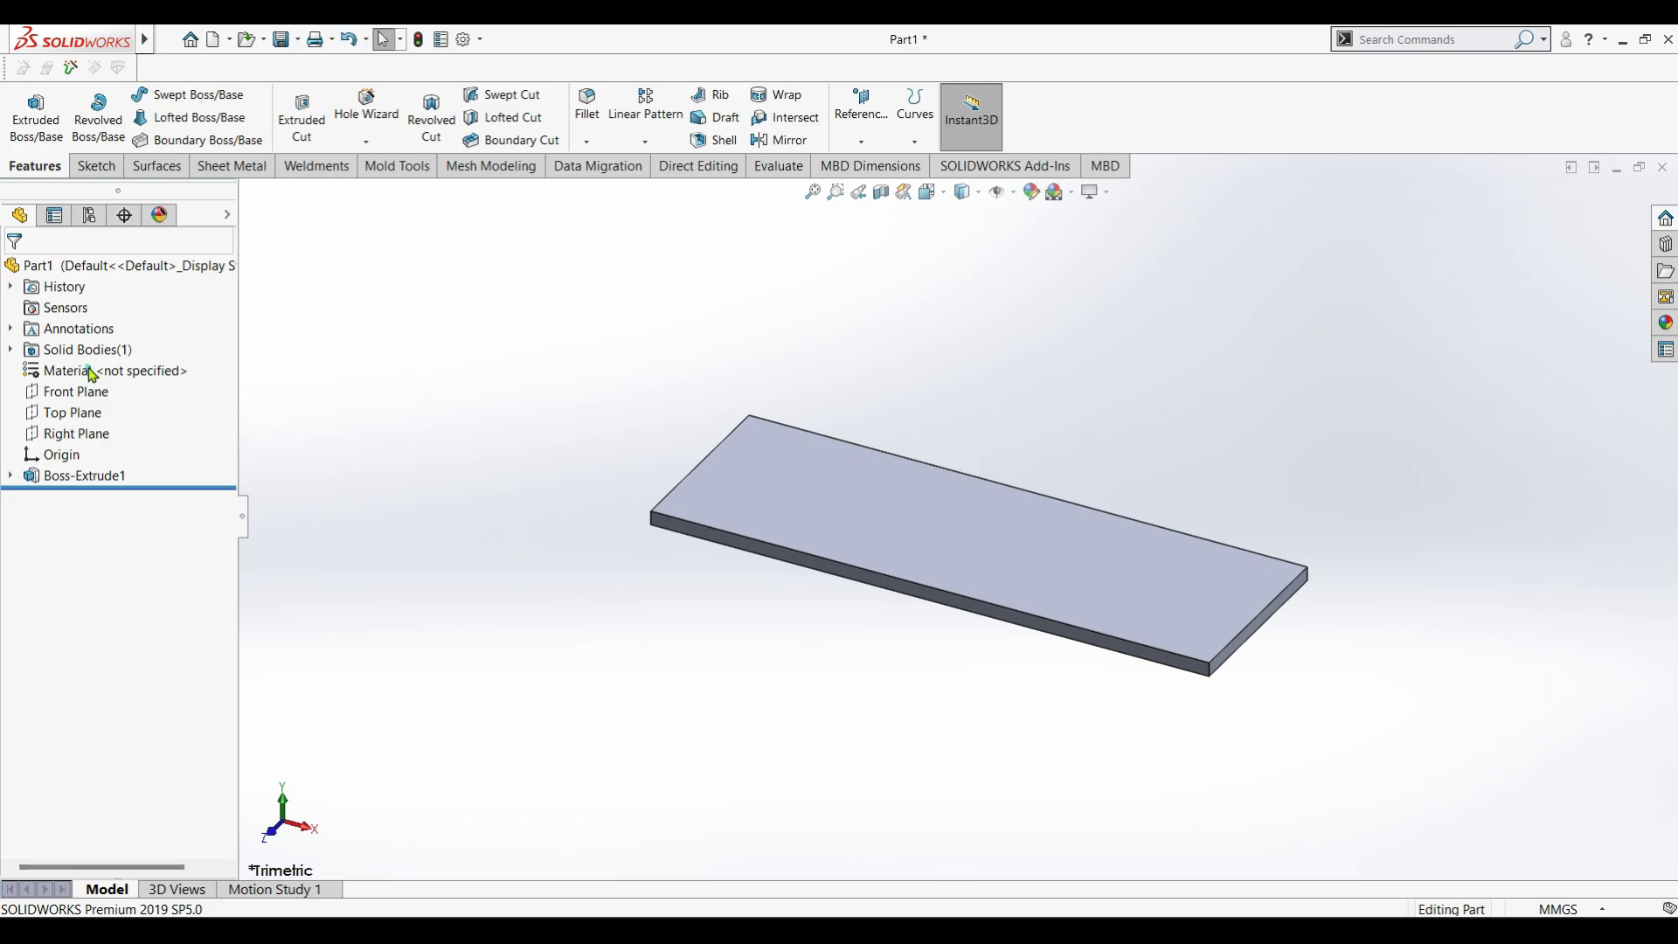
Apply the Teak material from the Woods category to the board.
right_click(93, 374)
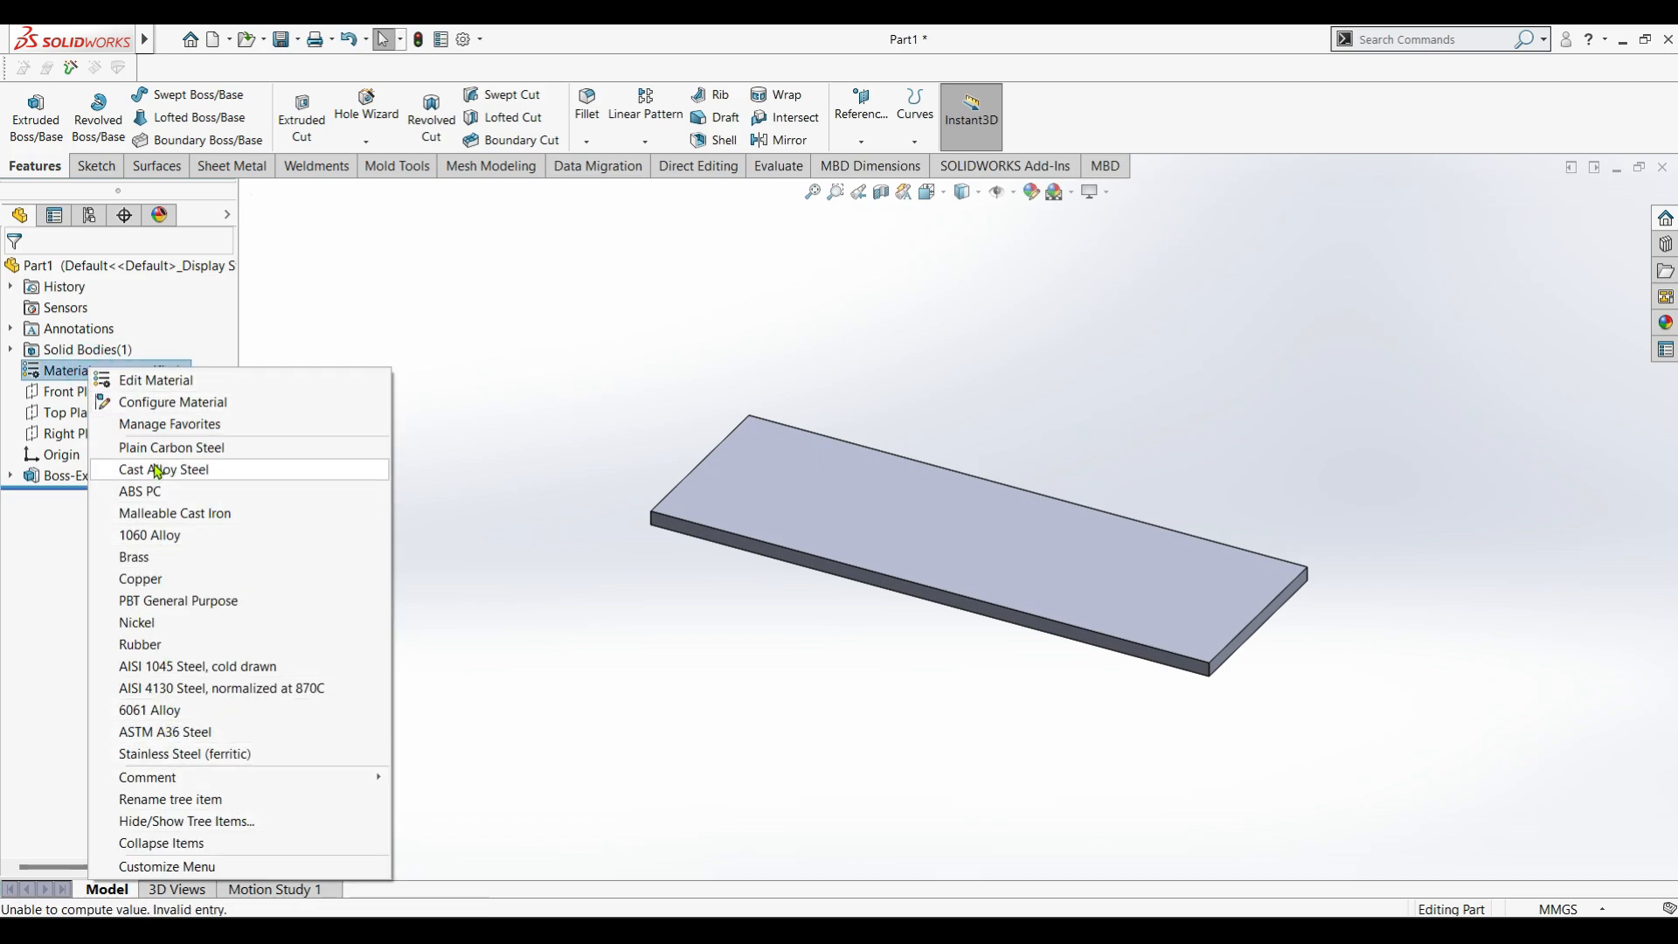
left_click(162, 383)
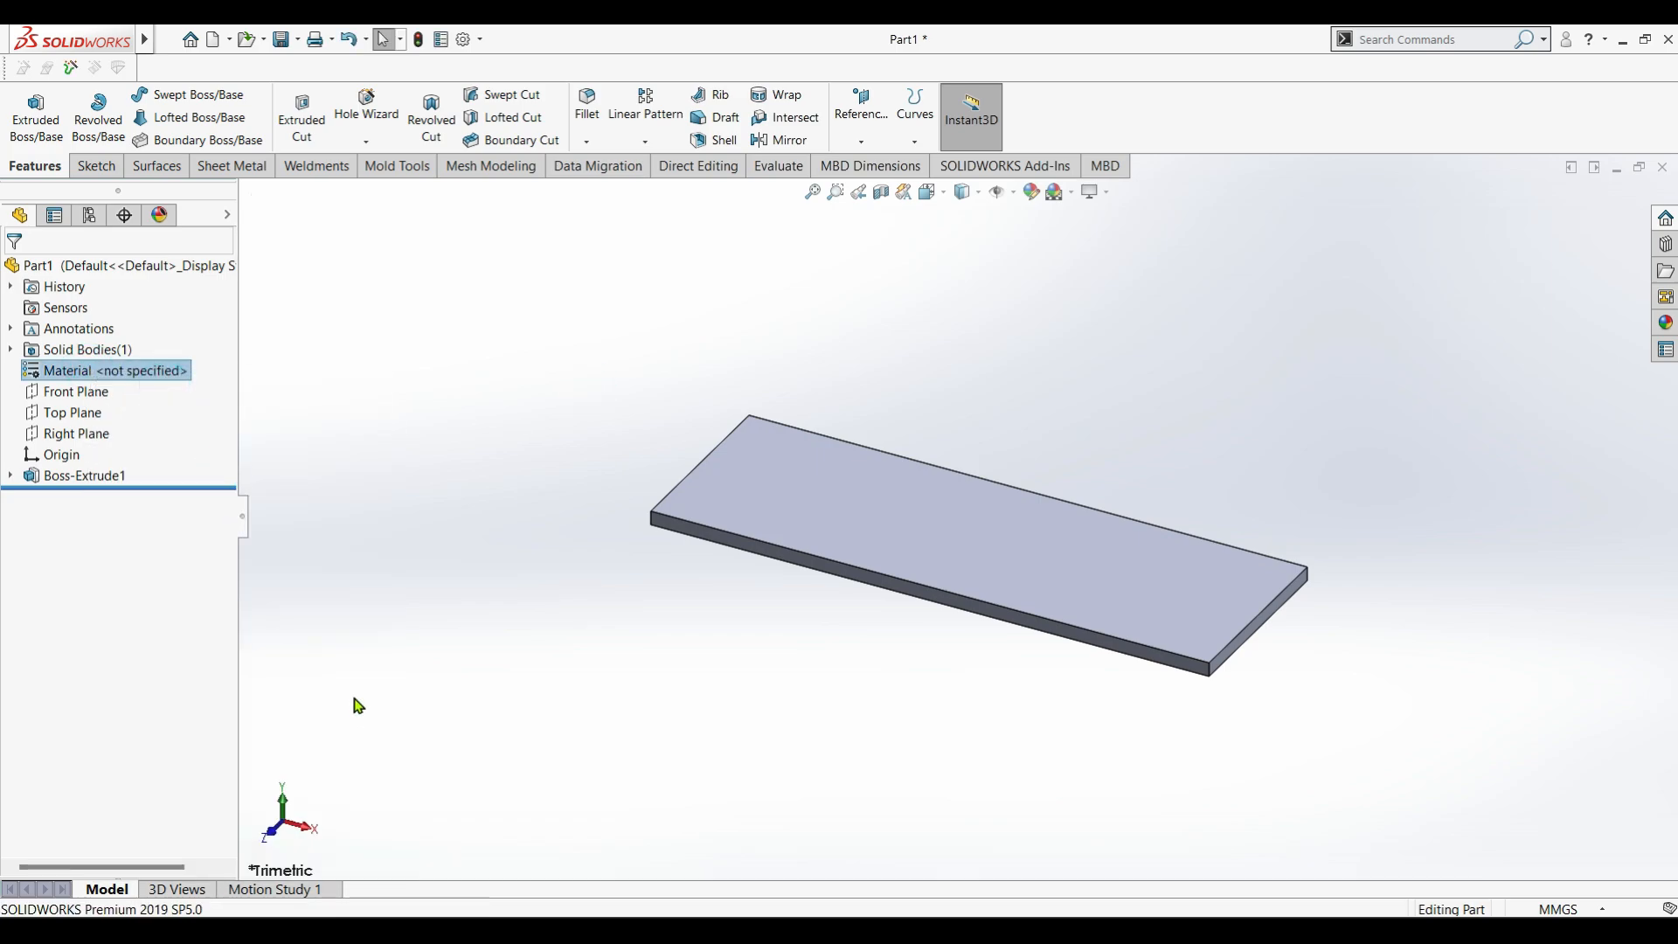
scroll(518, 633, "down", 7)
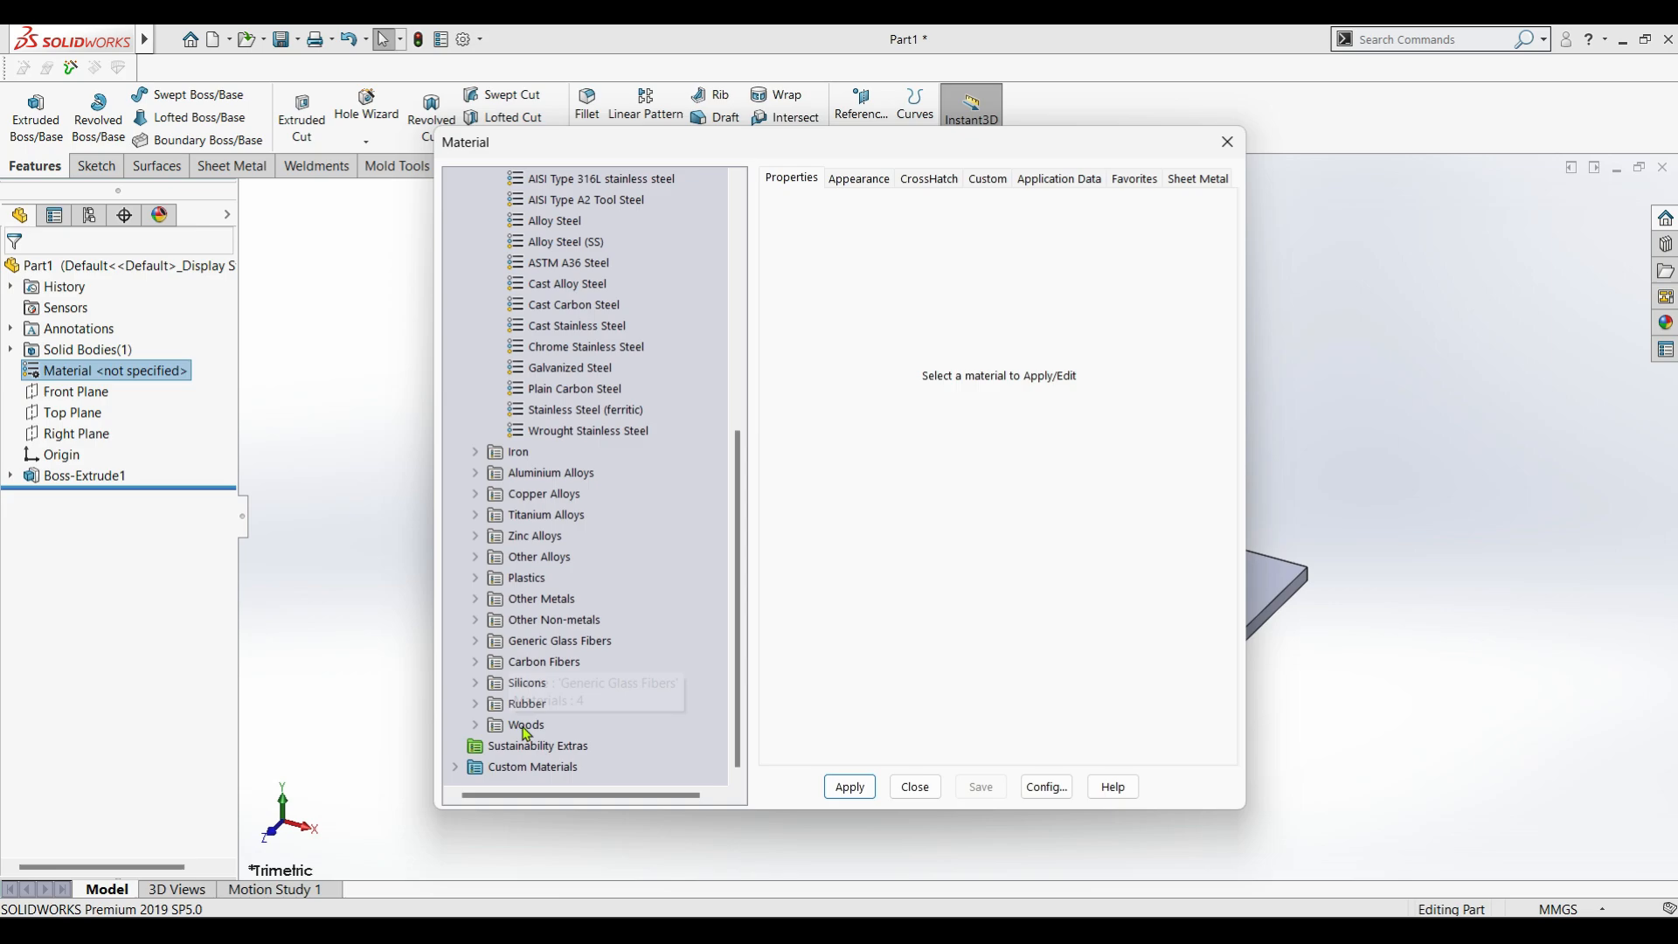
left_click(483, 724)
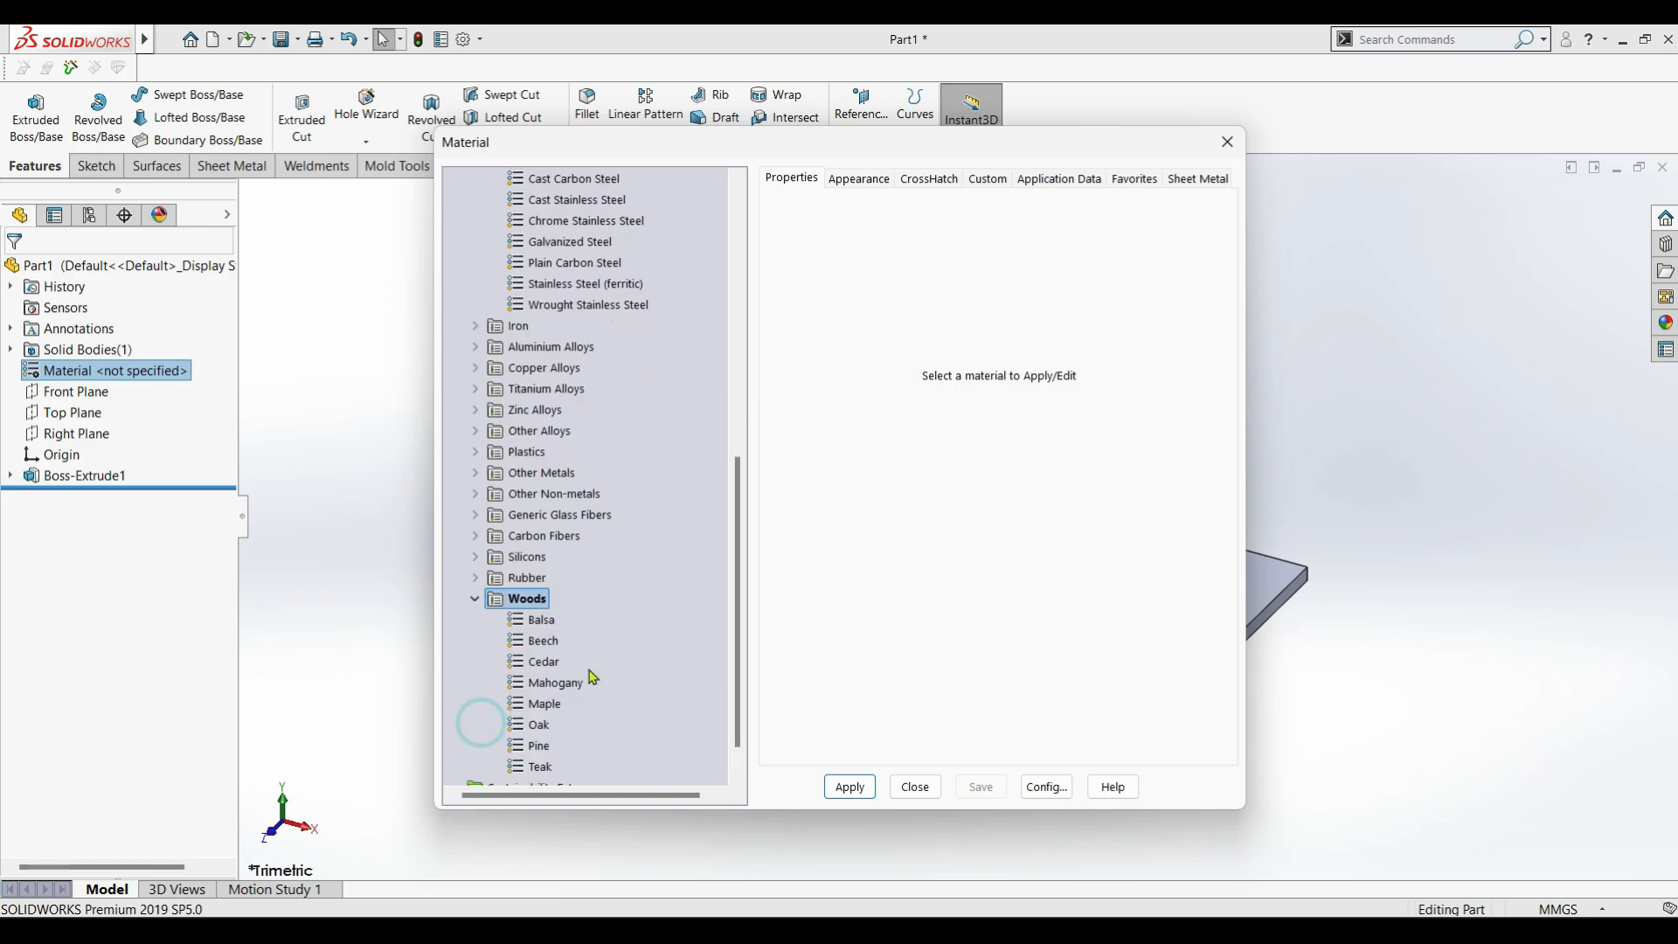
left_click(541, 769)
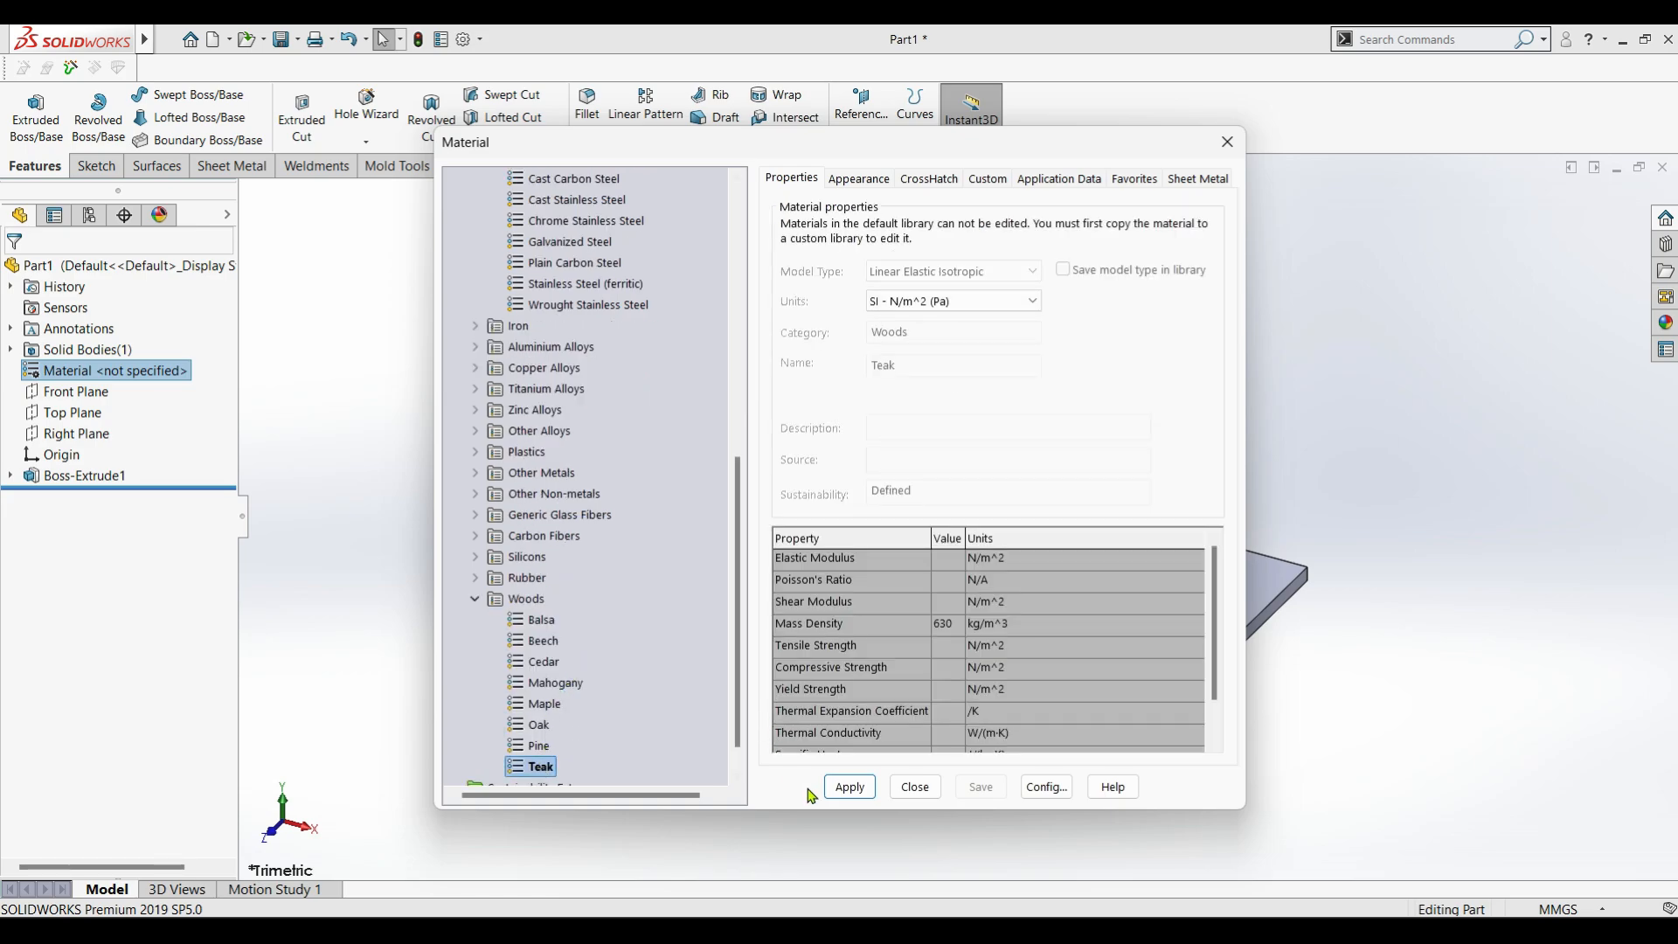
left_click(850, 786)
left_click(914, 787)
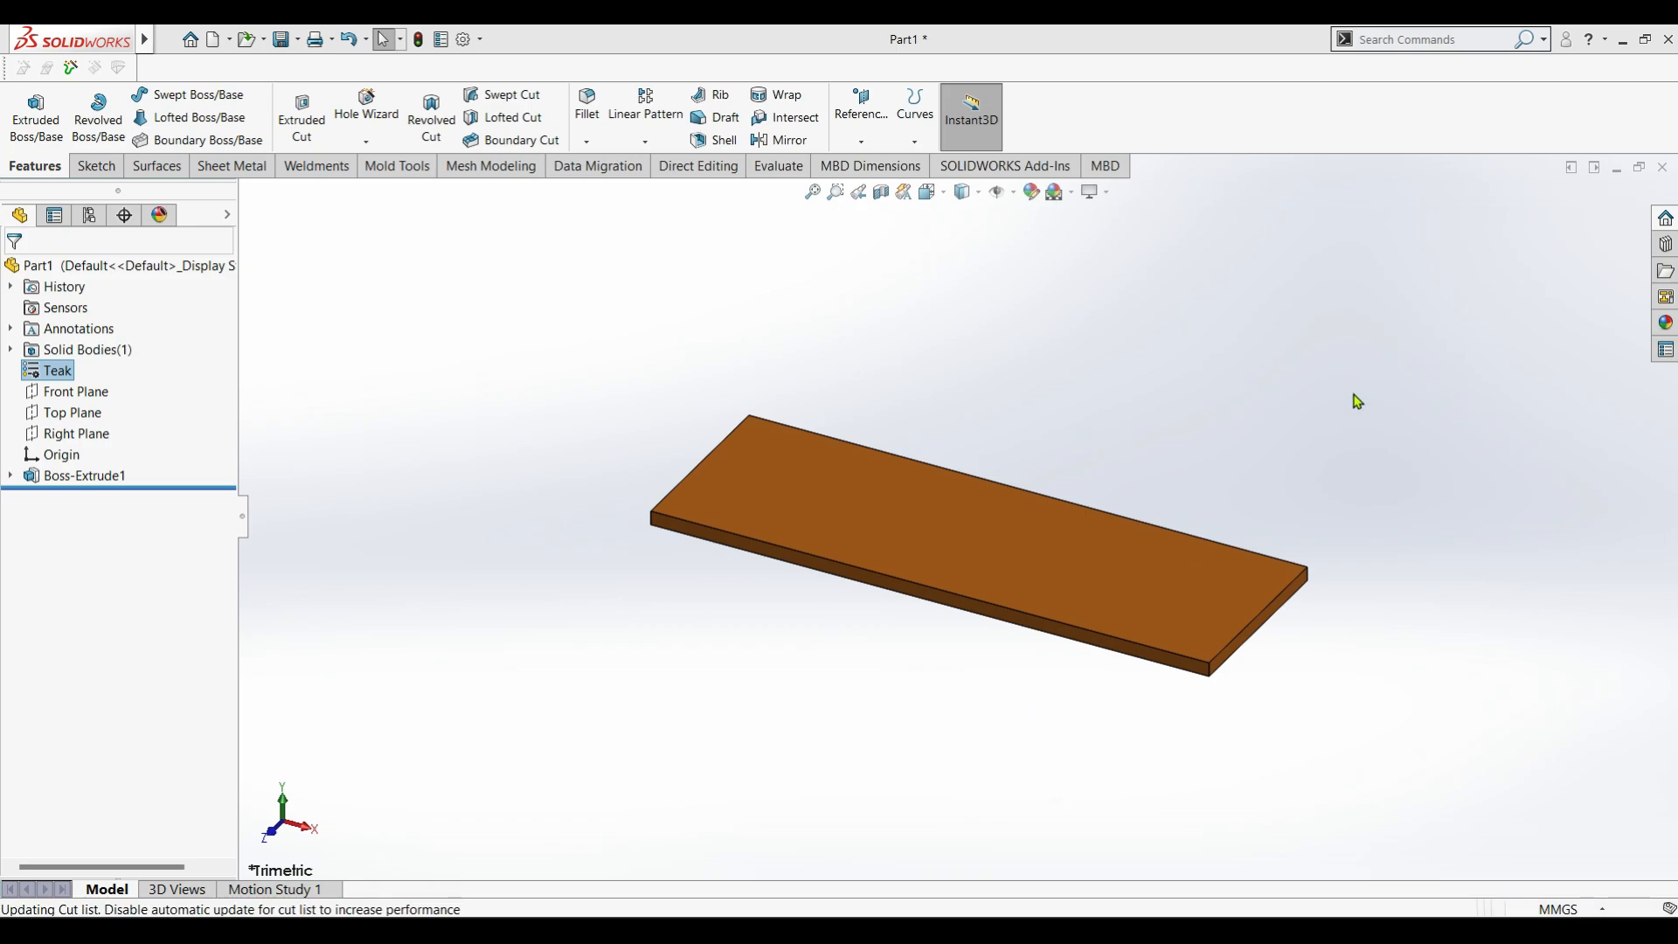
key("XF86MonBrightnessDown")
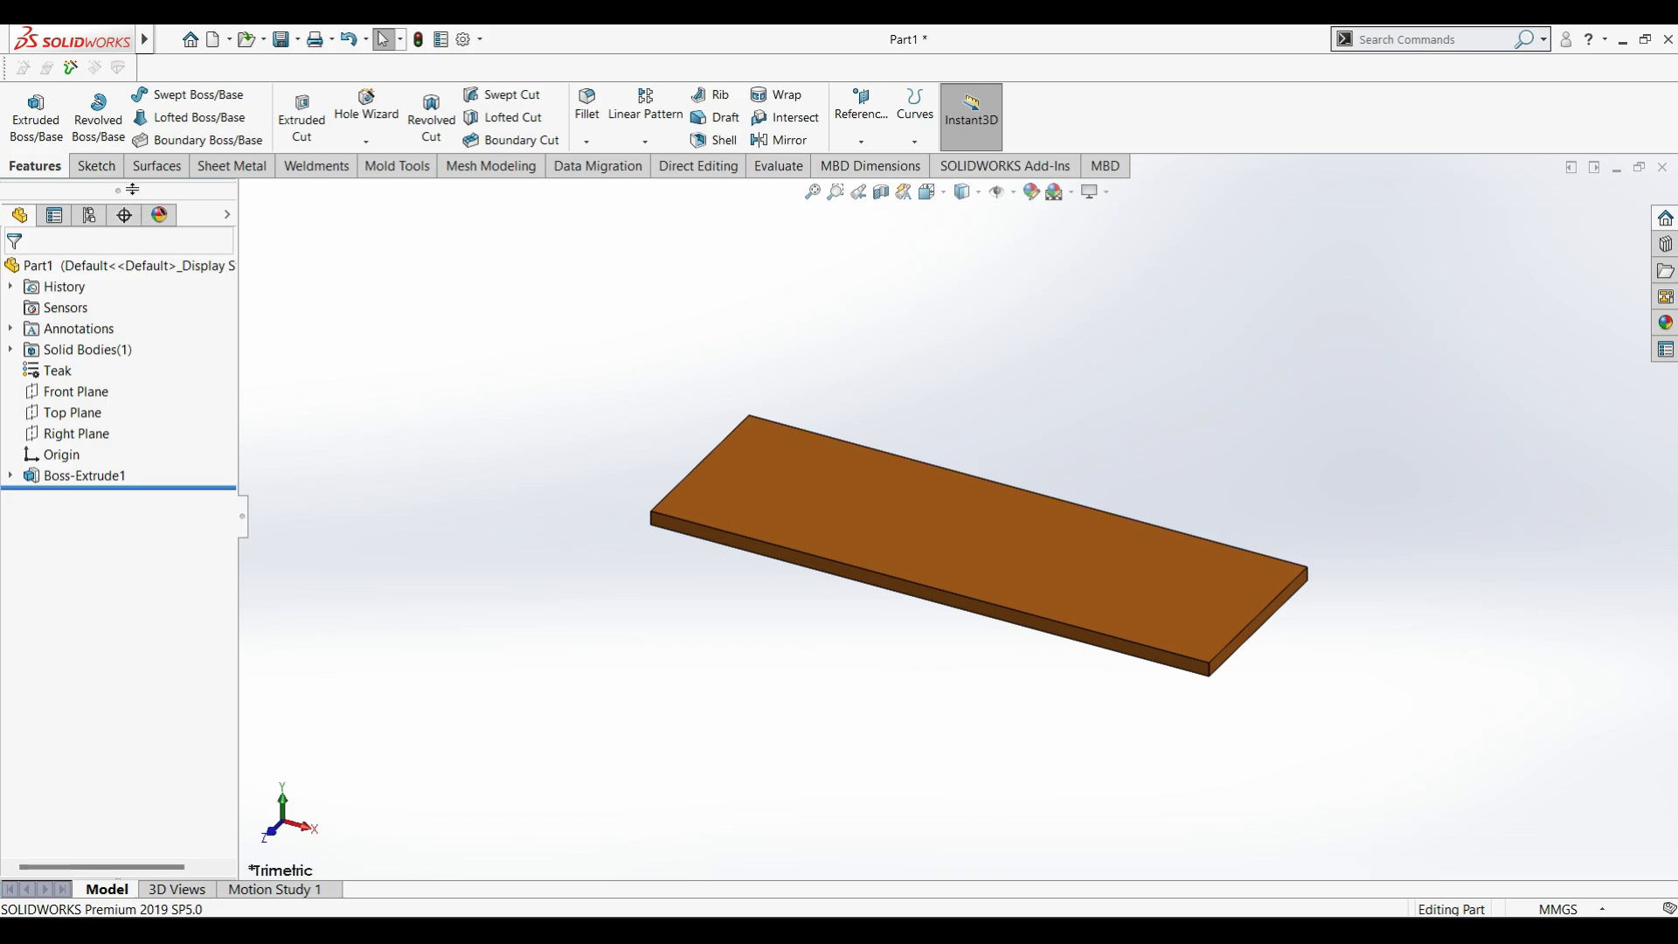
On the new part's Right Plane, sketch connected lines from the origin: vertical about 66 mm, horizontal about 24 mm, and sloping about 67 mm down to origin level.
left_click(97, 166)
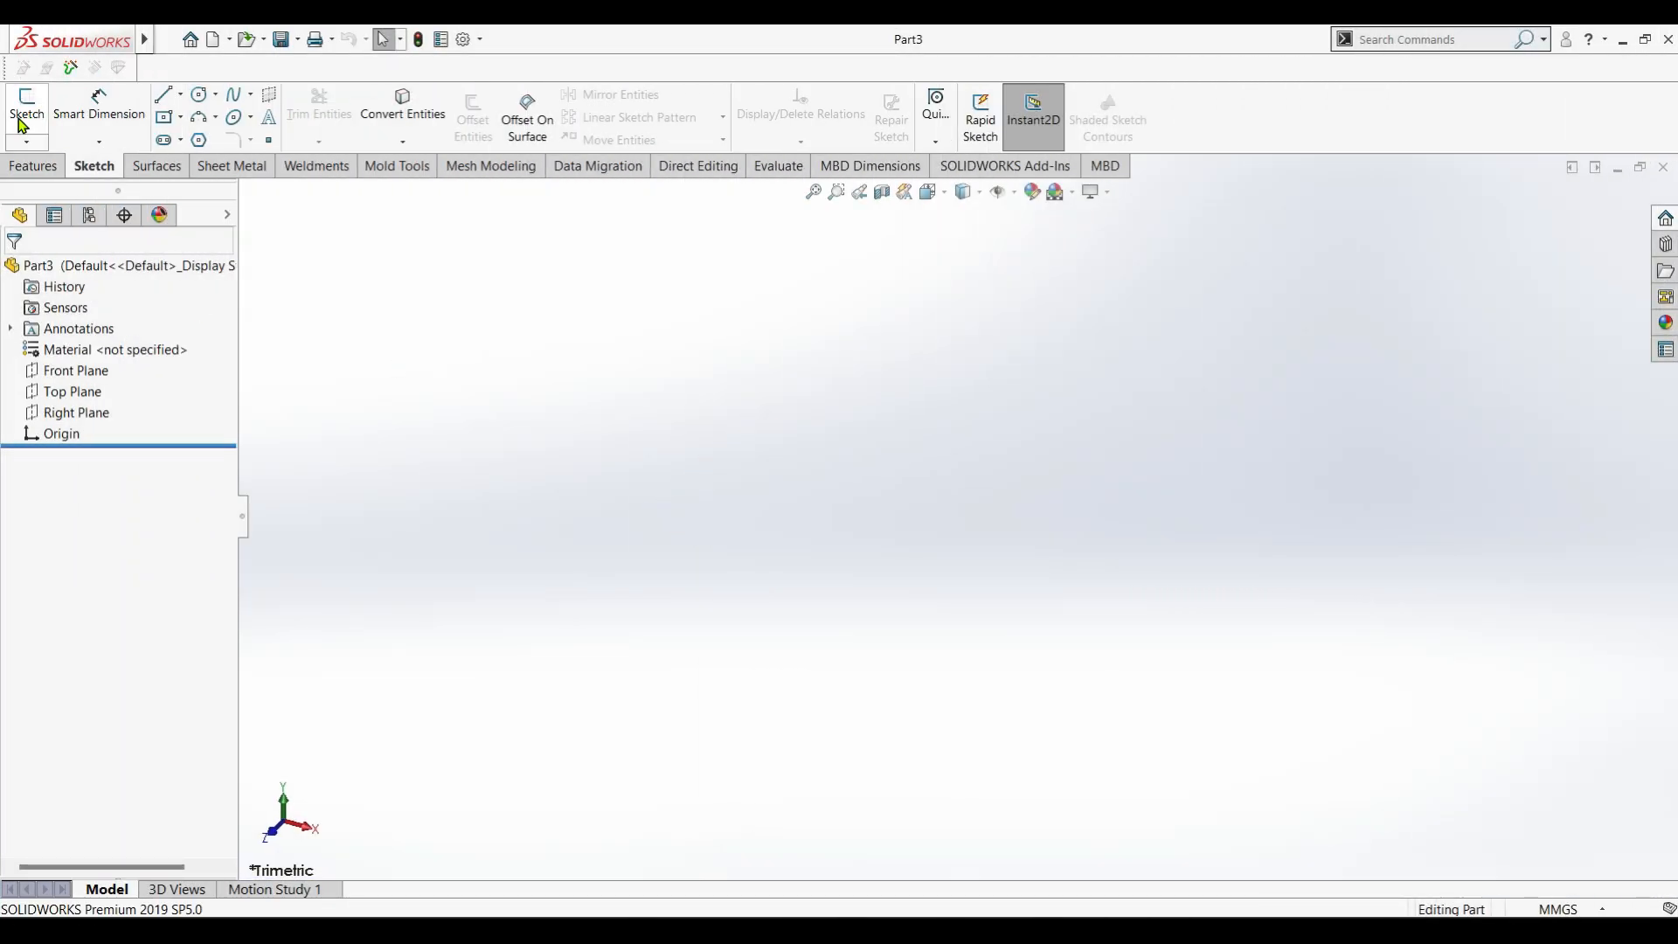
left_click(26, 109)
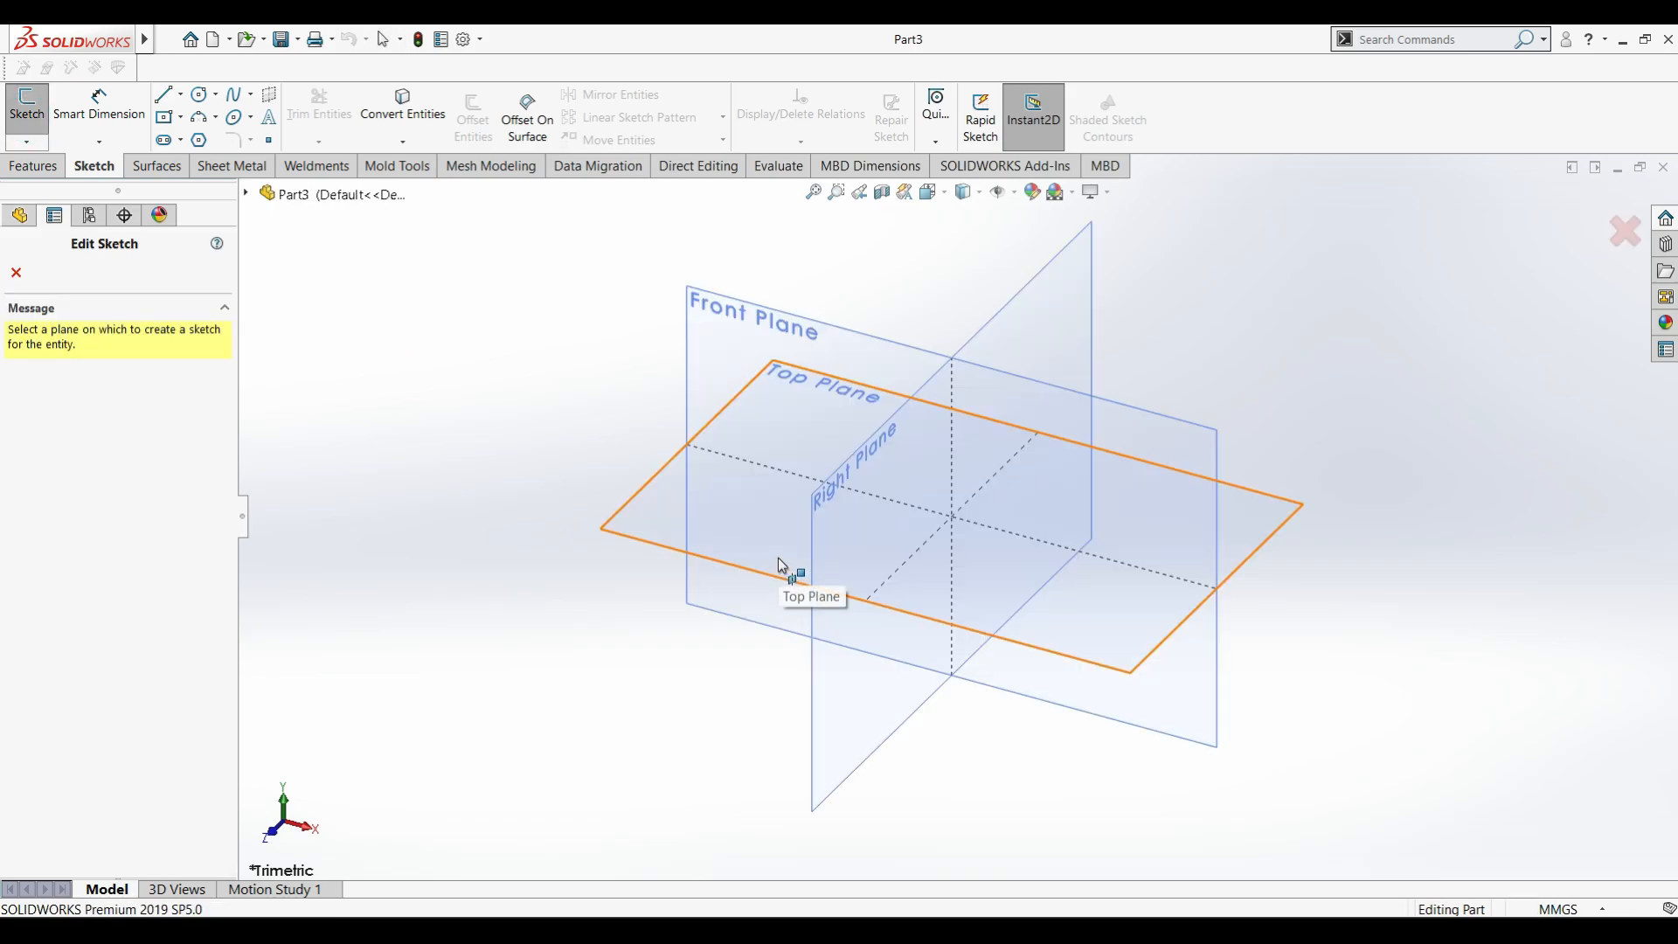
left_click(1067, 364)
left_click(169, 98)
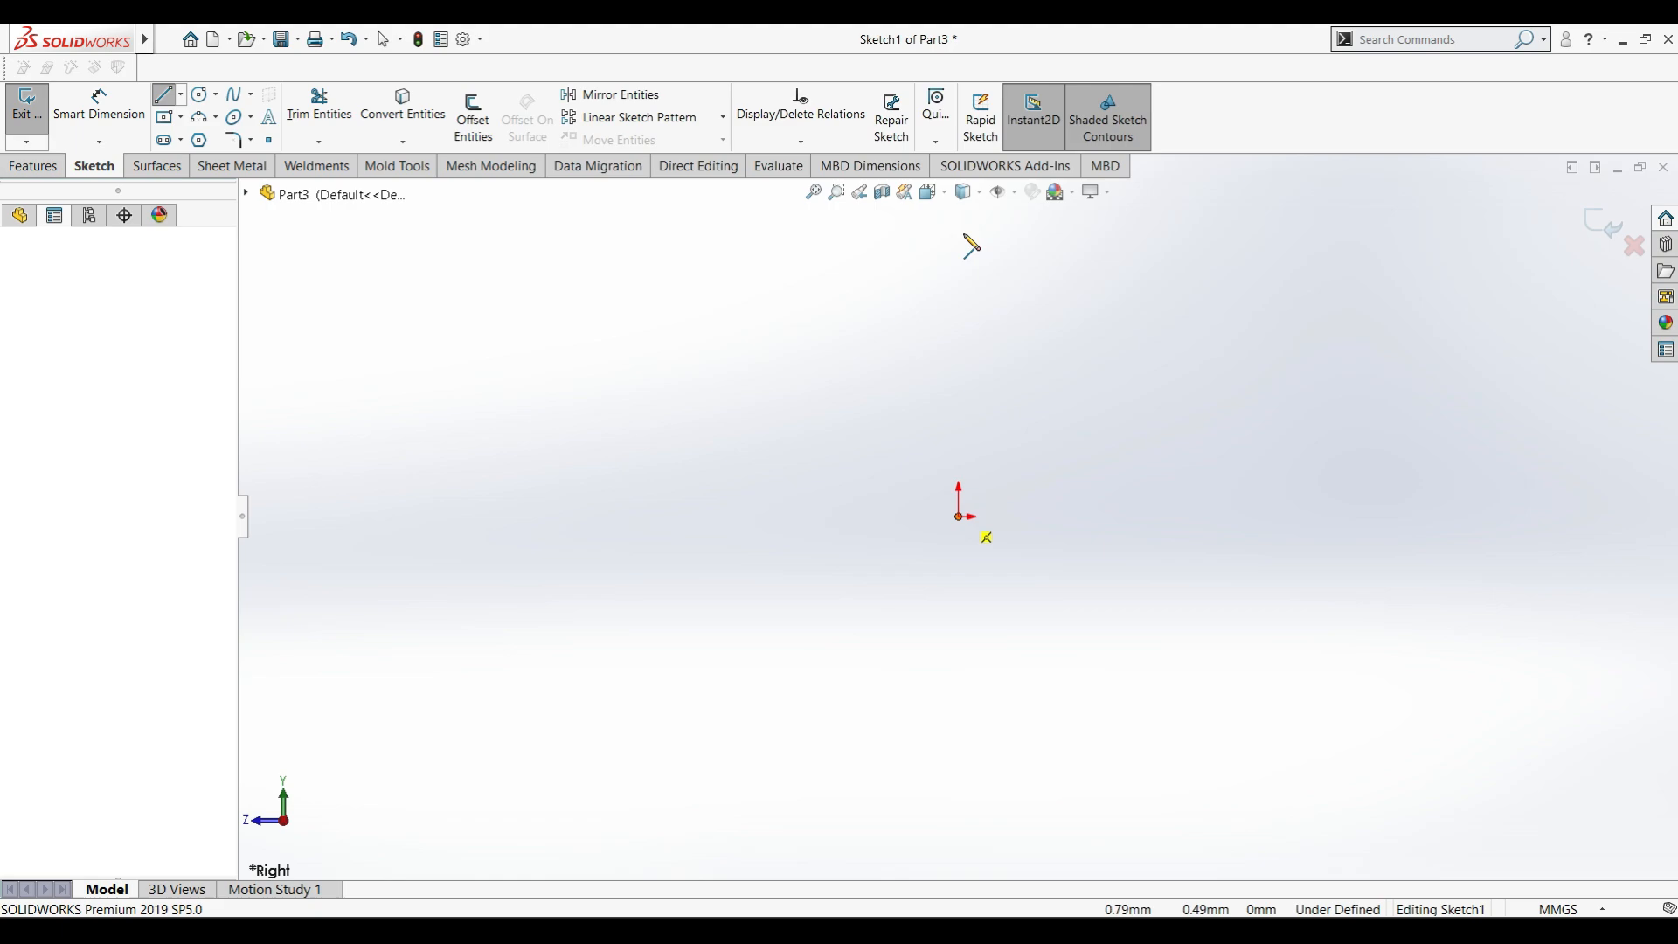
left_click(959, 225)
left_click(852, 226)
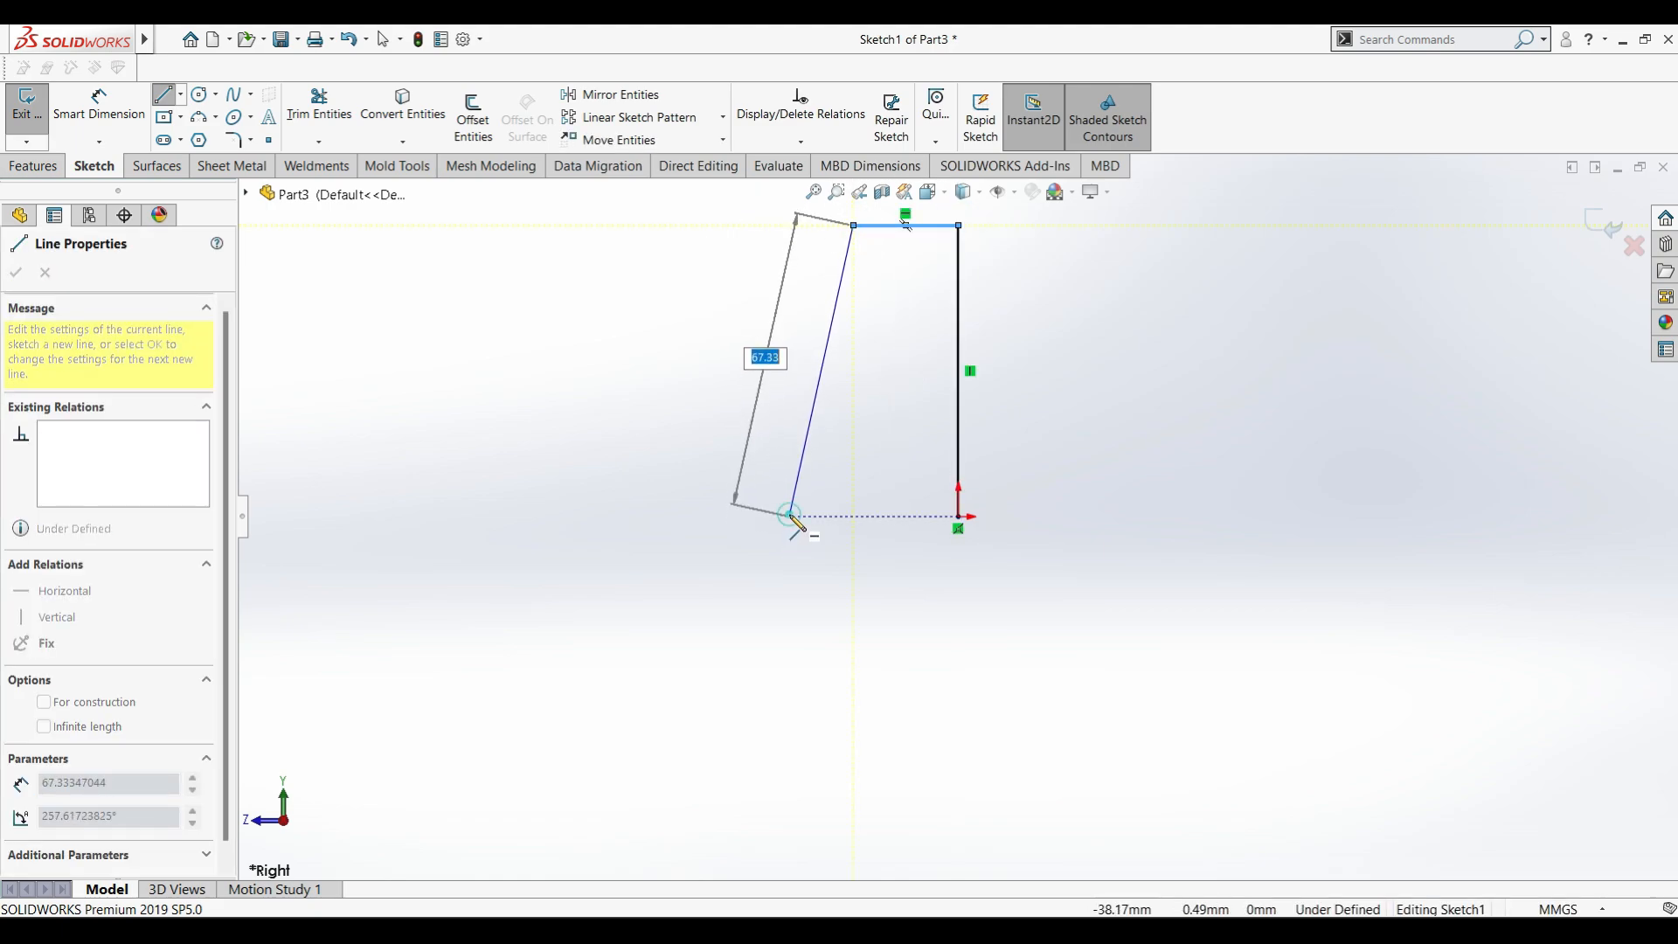
left_click(789, 516)
key("Escape")
key("Escape")
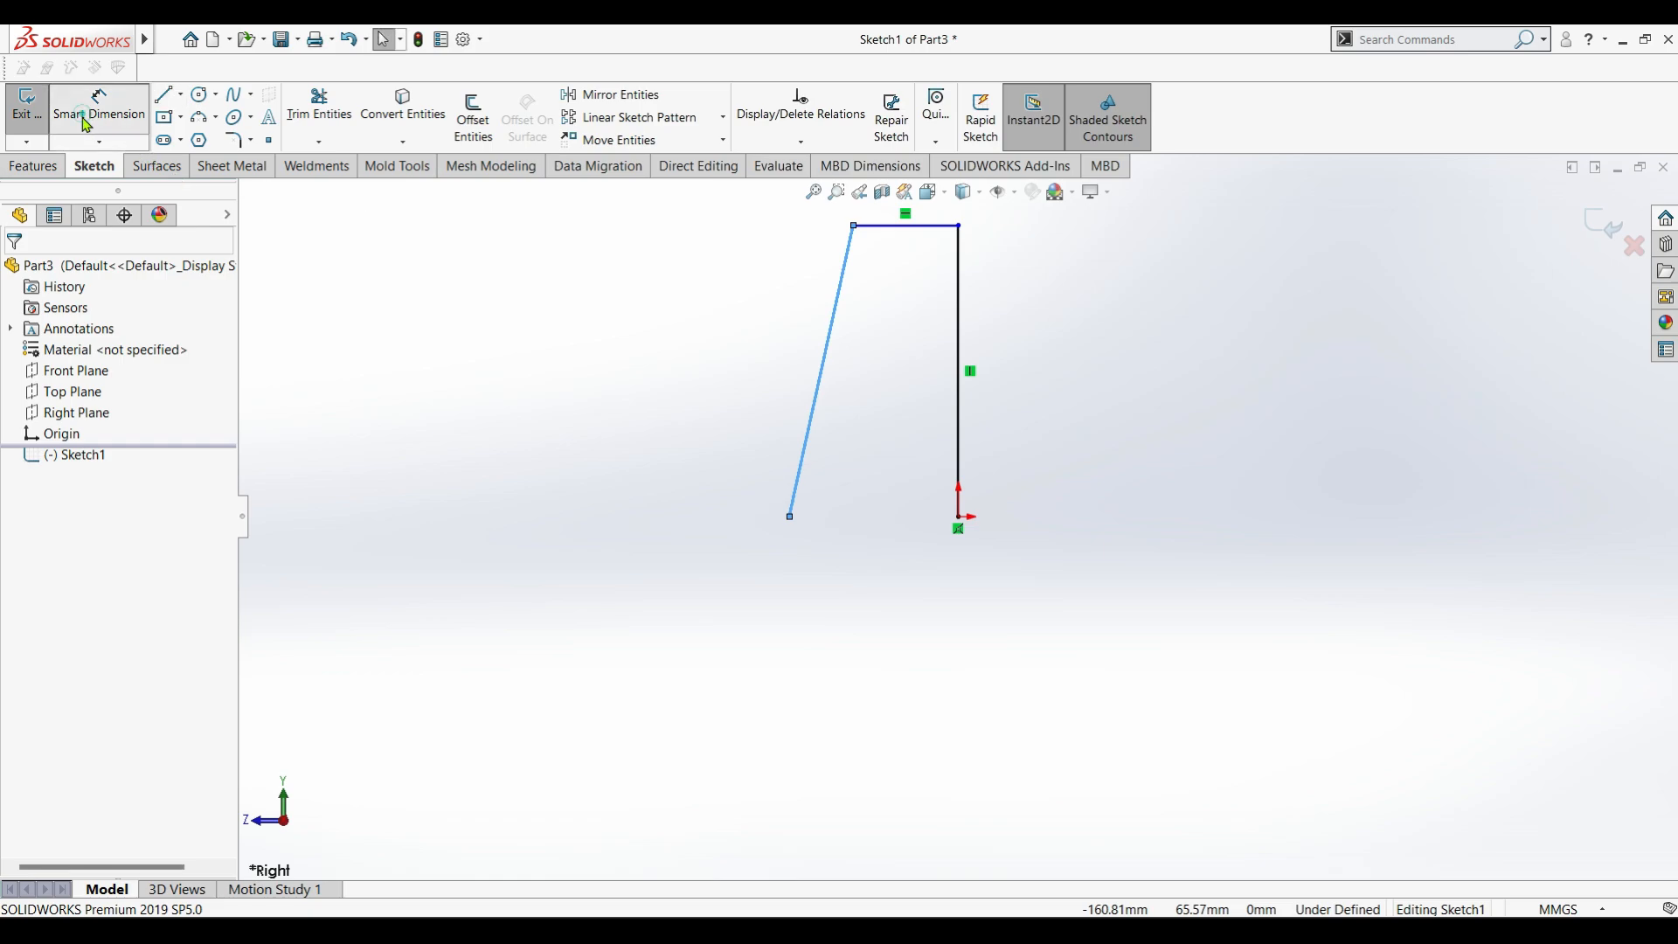
Dimension the vertical line that rises from the origin at 120 cm.
left_click(86, 123)
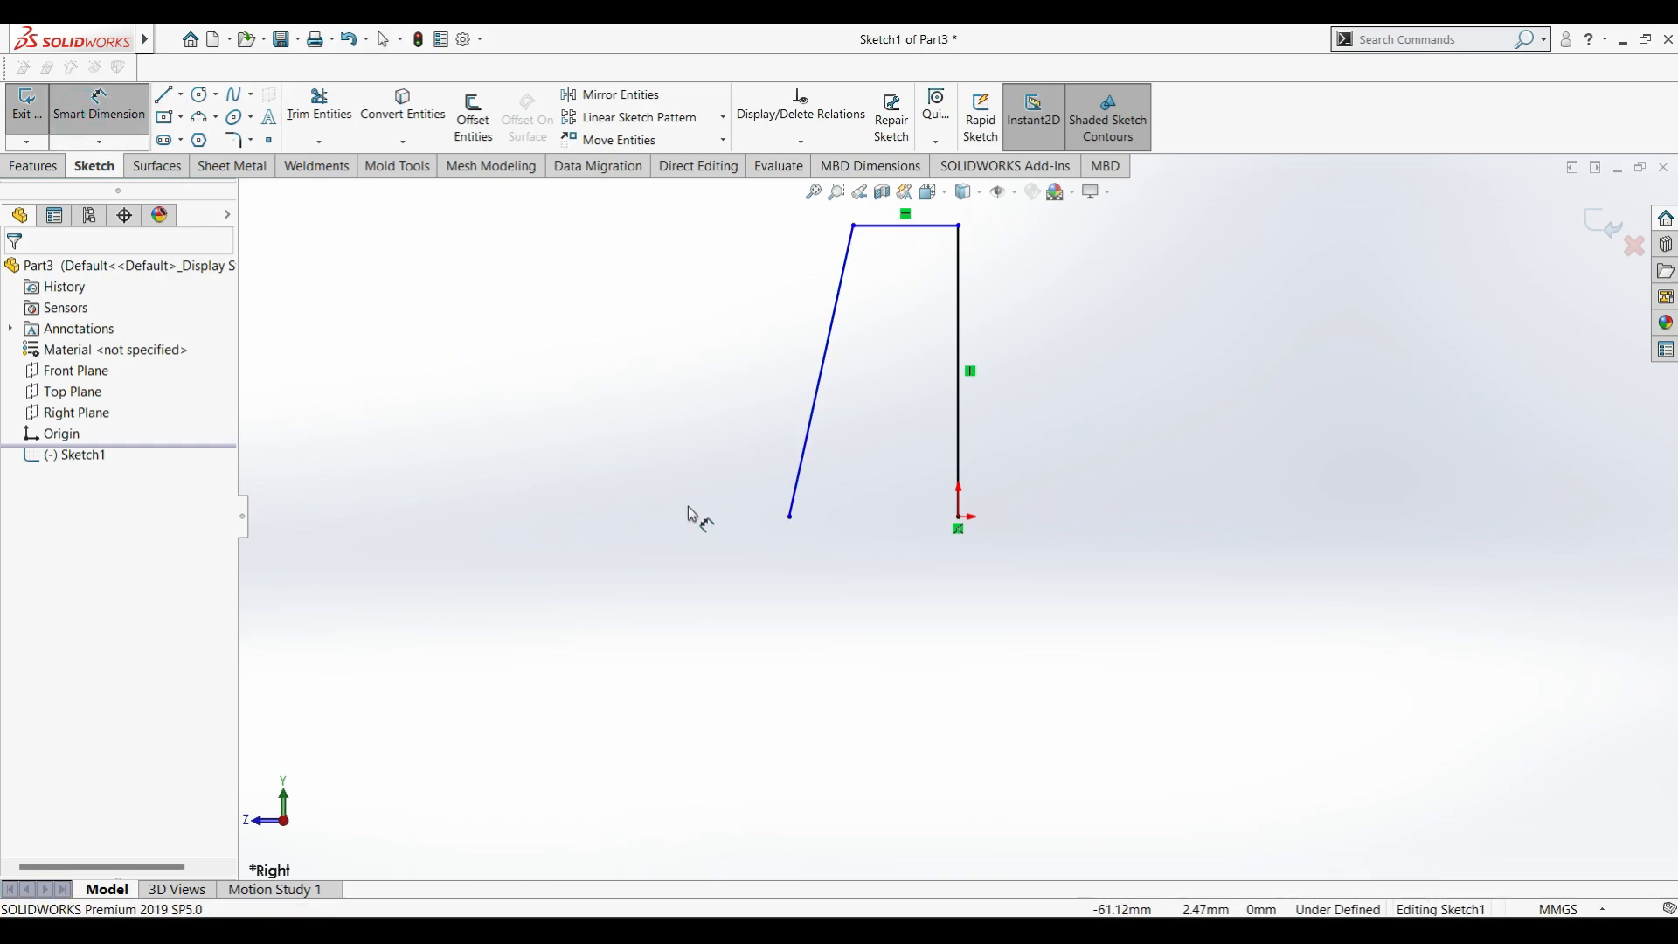
left_click(960, 249)
left_click(1049, 368)
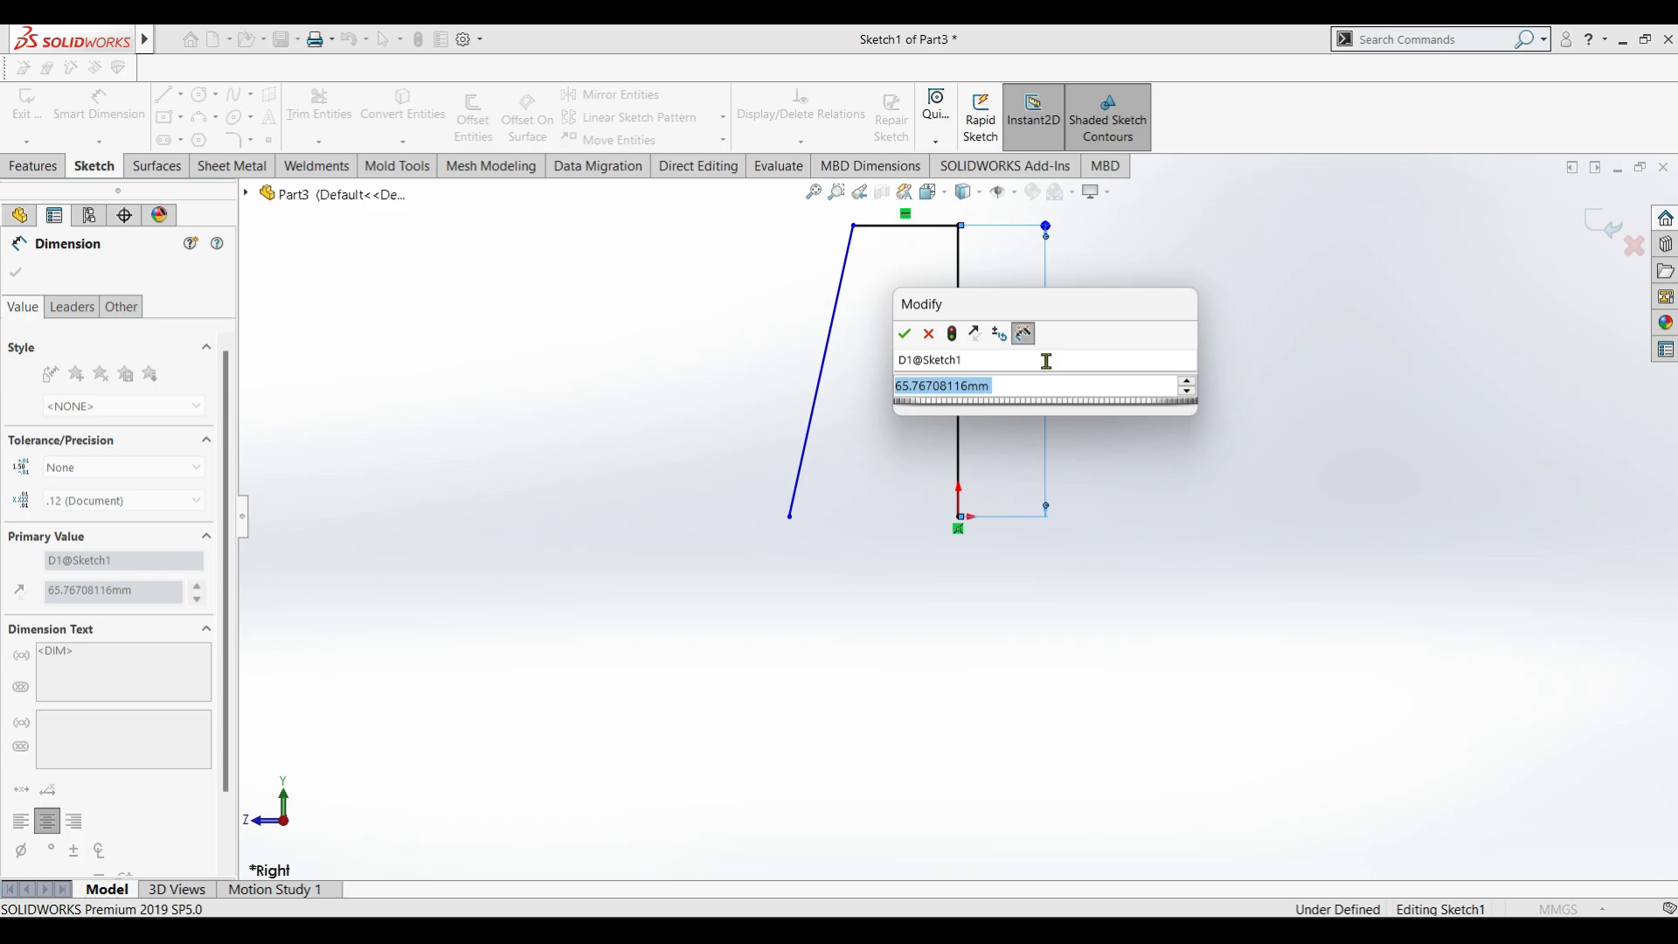
type("120")
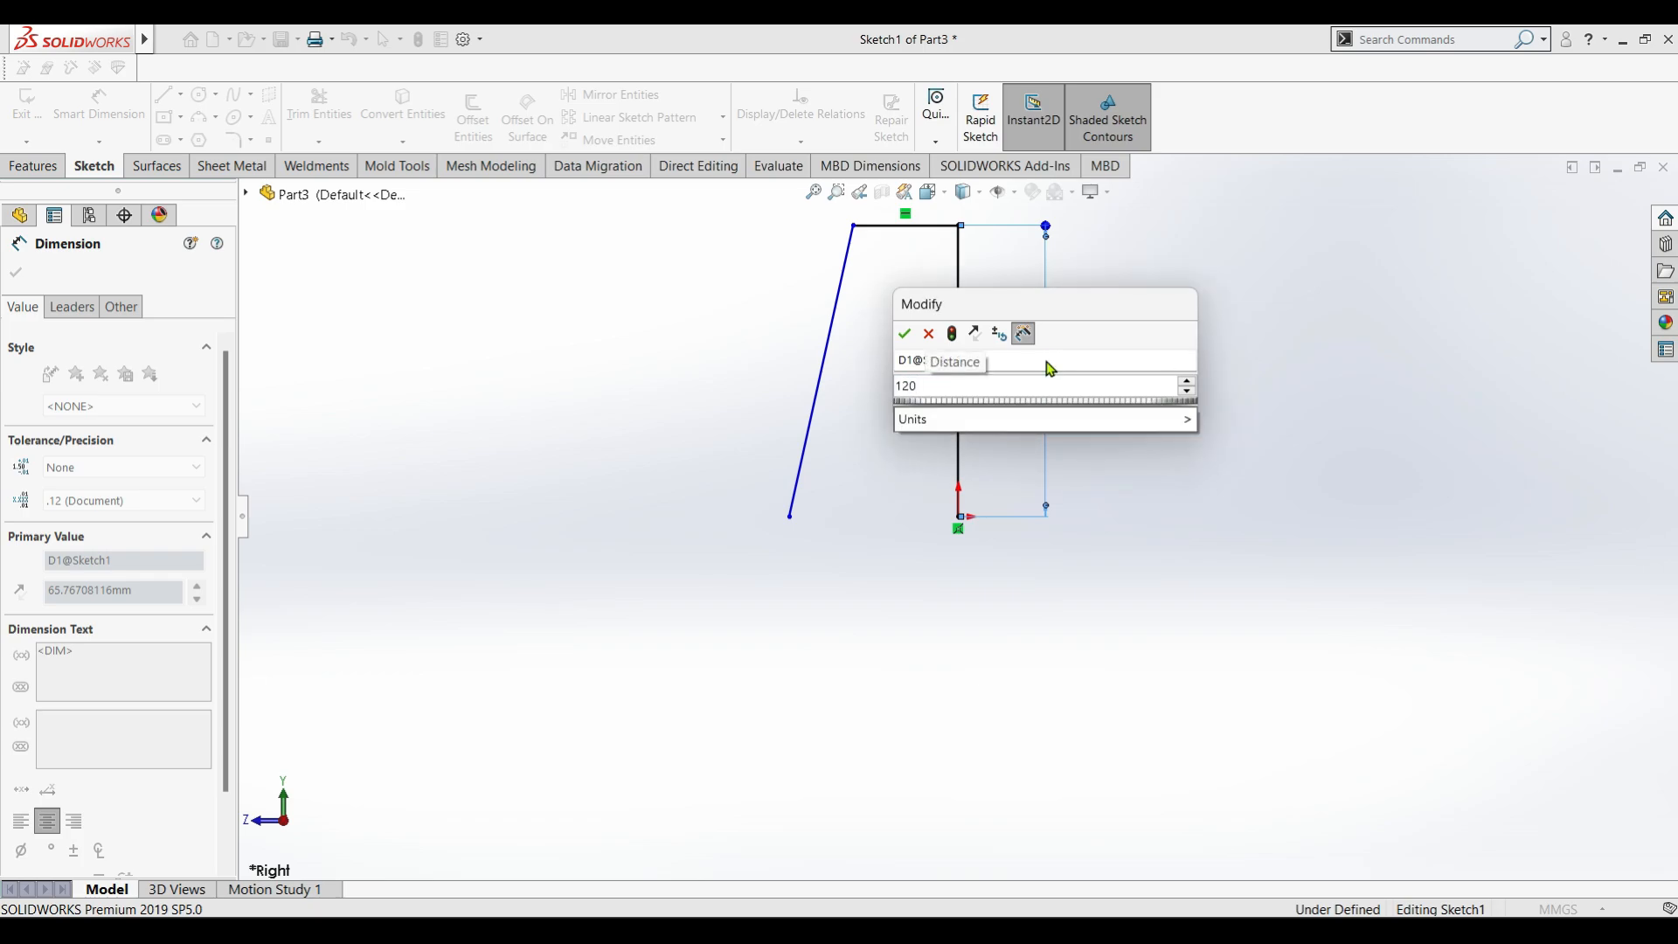
type("0")
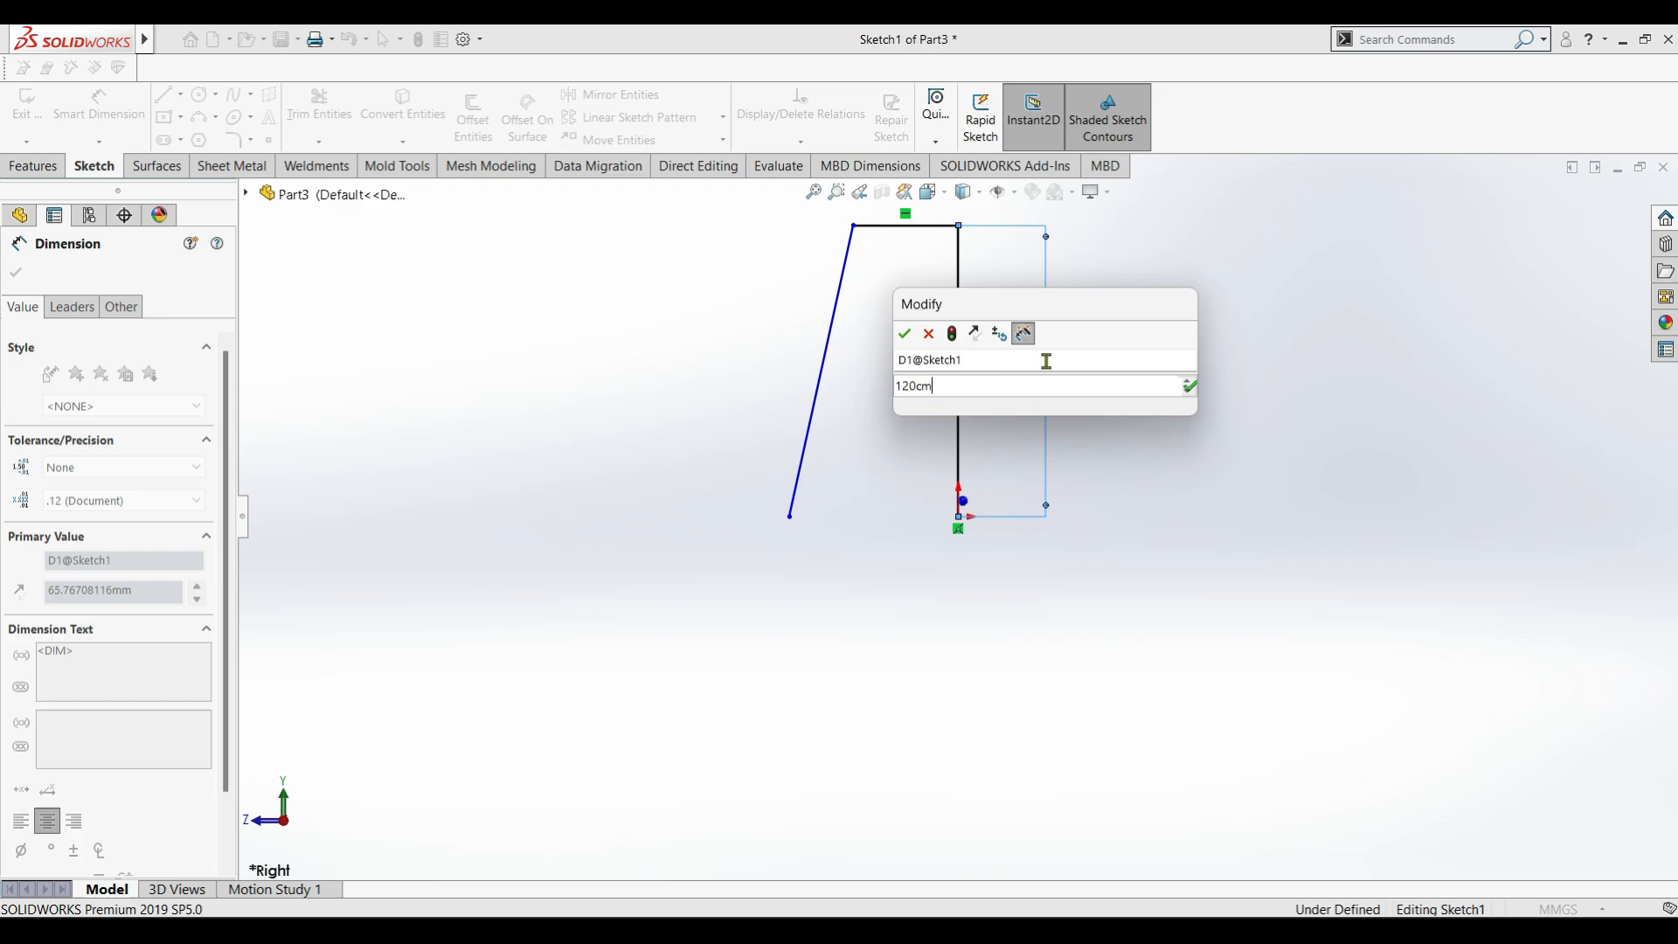
key("Return")
Dimension the horizontal line at the top of the profile at 1200 mm.
scroll(952, 326, "up", 1)
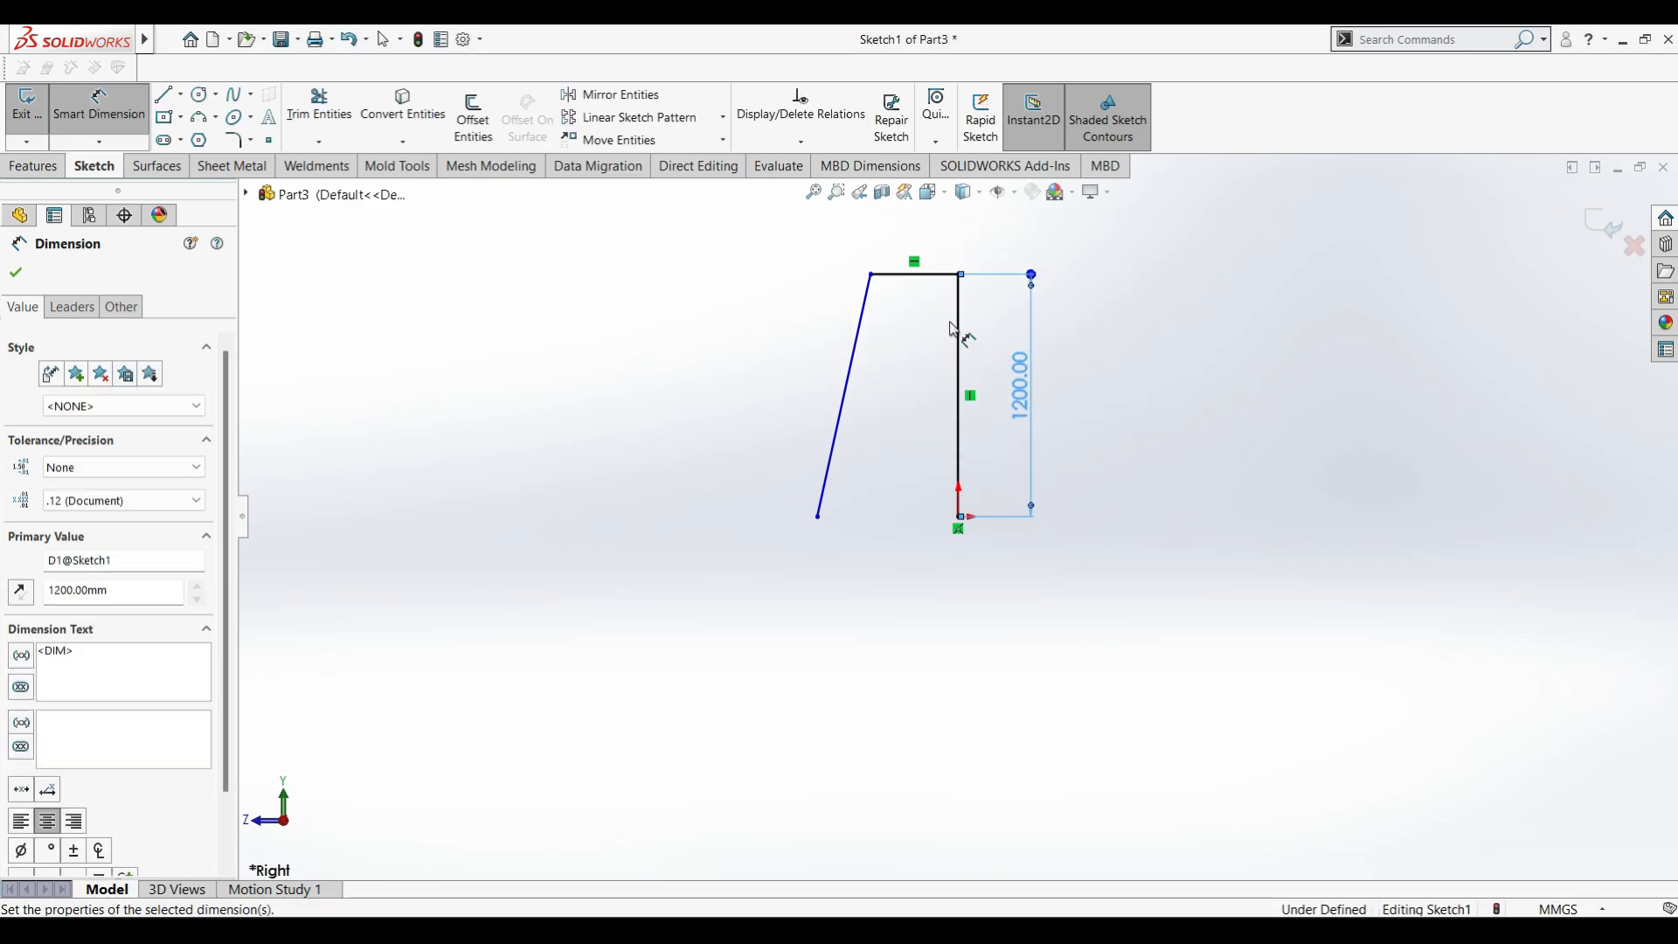
scroll(952, 326, "down", 1)
left_click(918, 373)
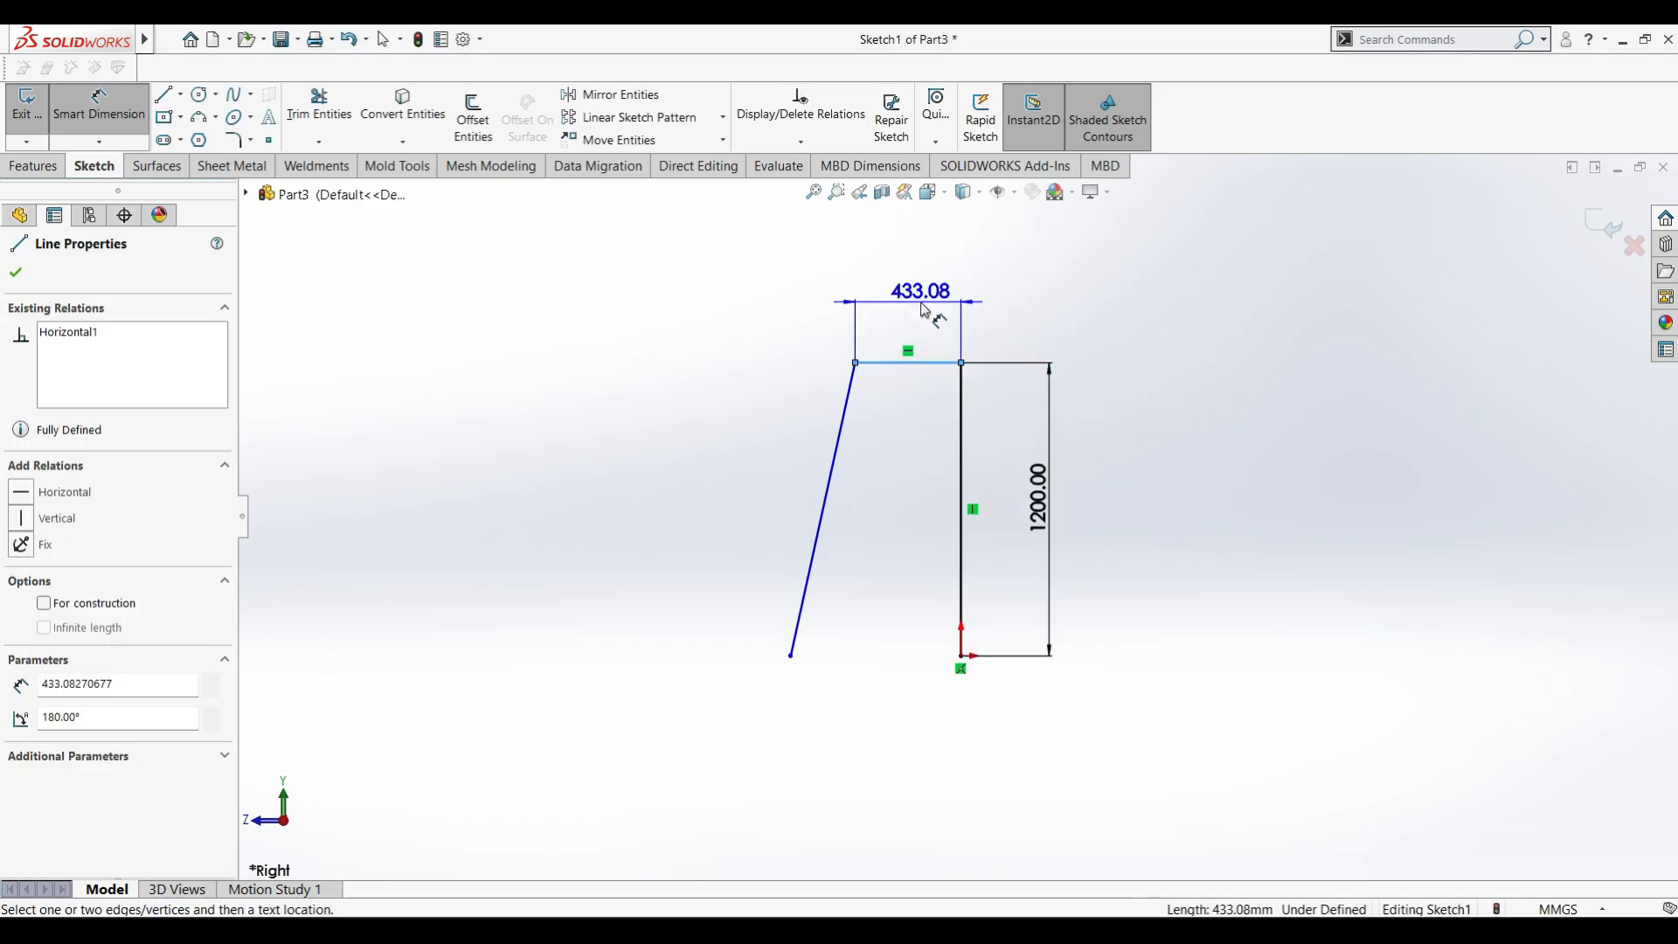
left_click(923, 298)
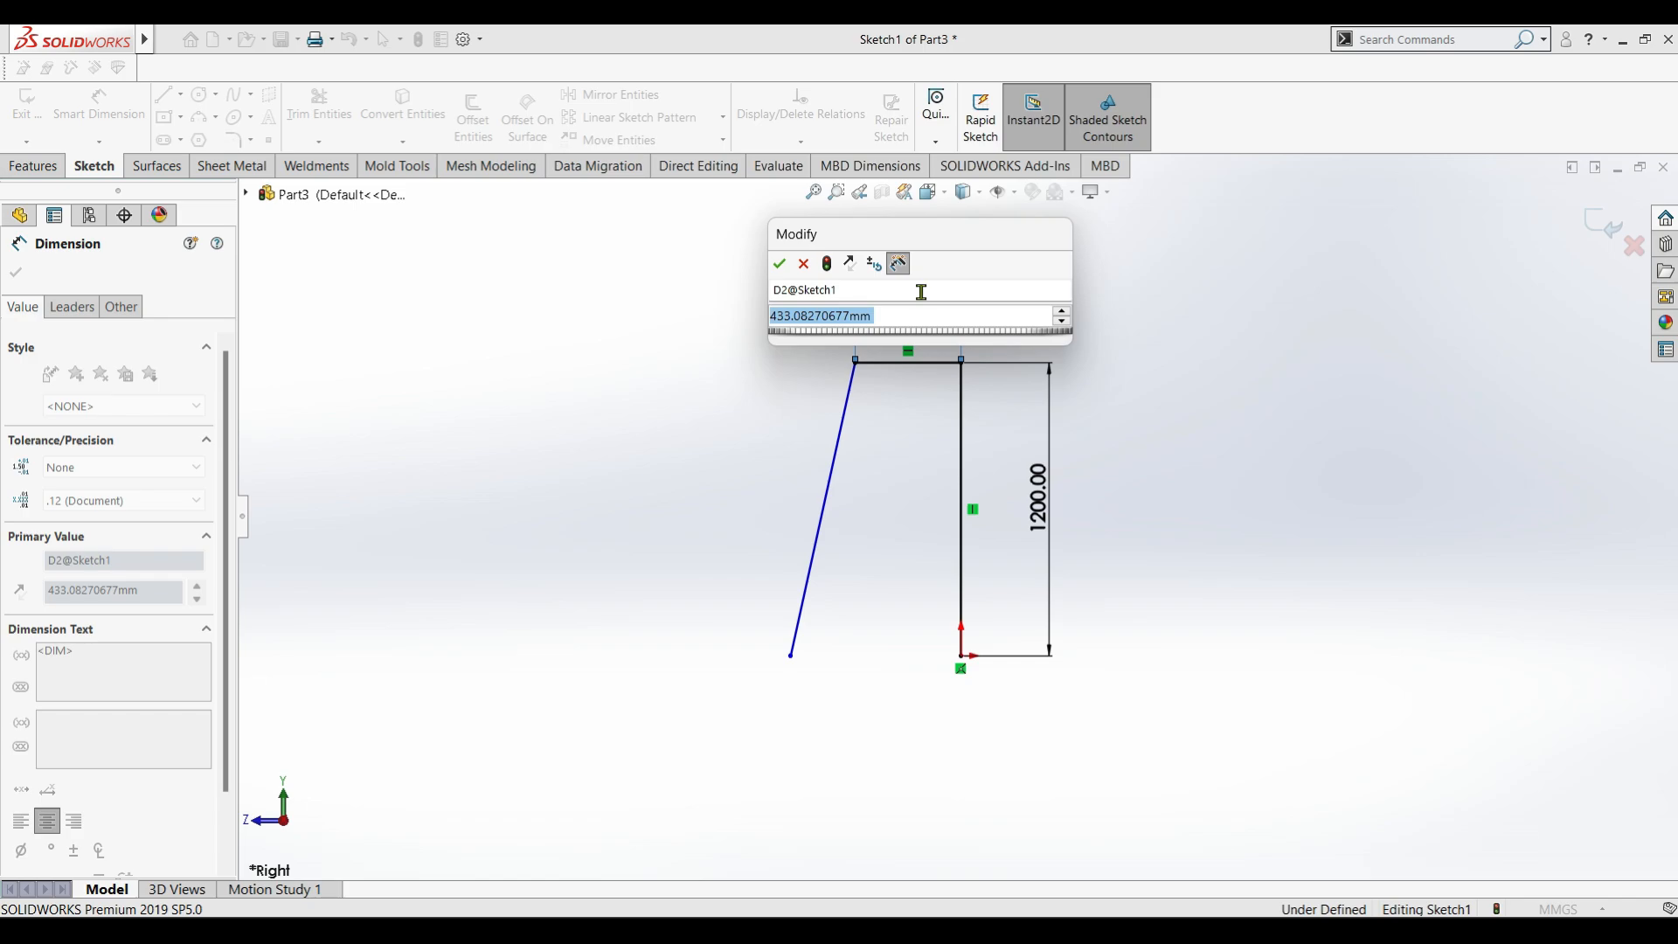
type("1200")
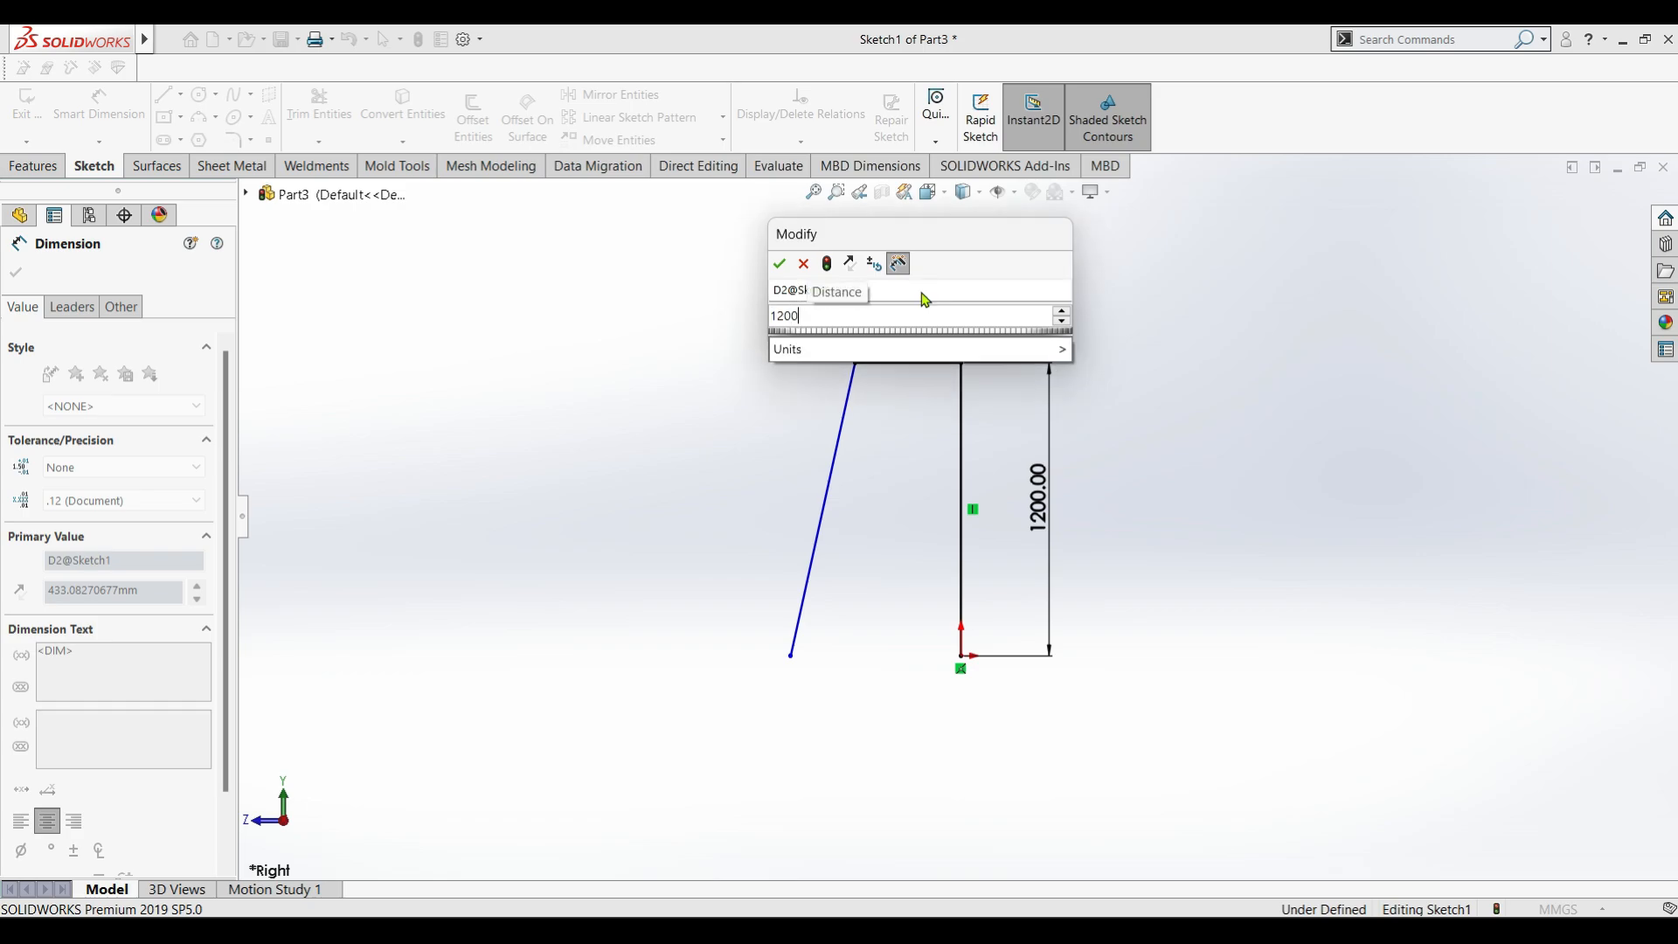
key("Return")
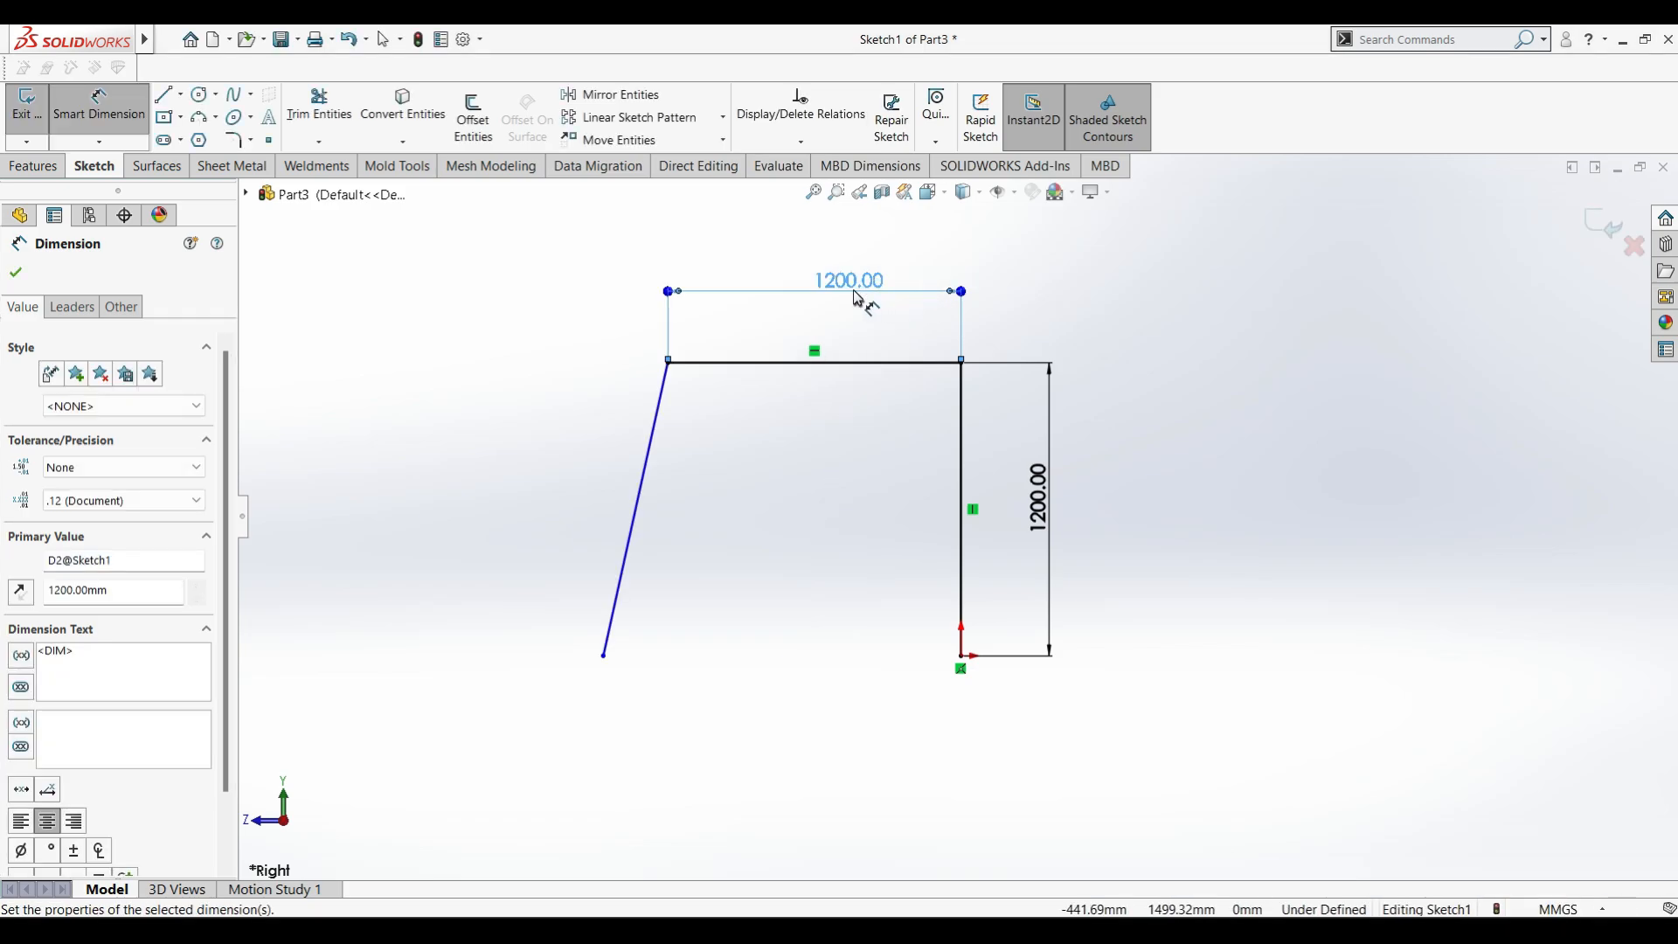
key("Escape")
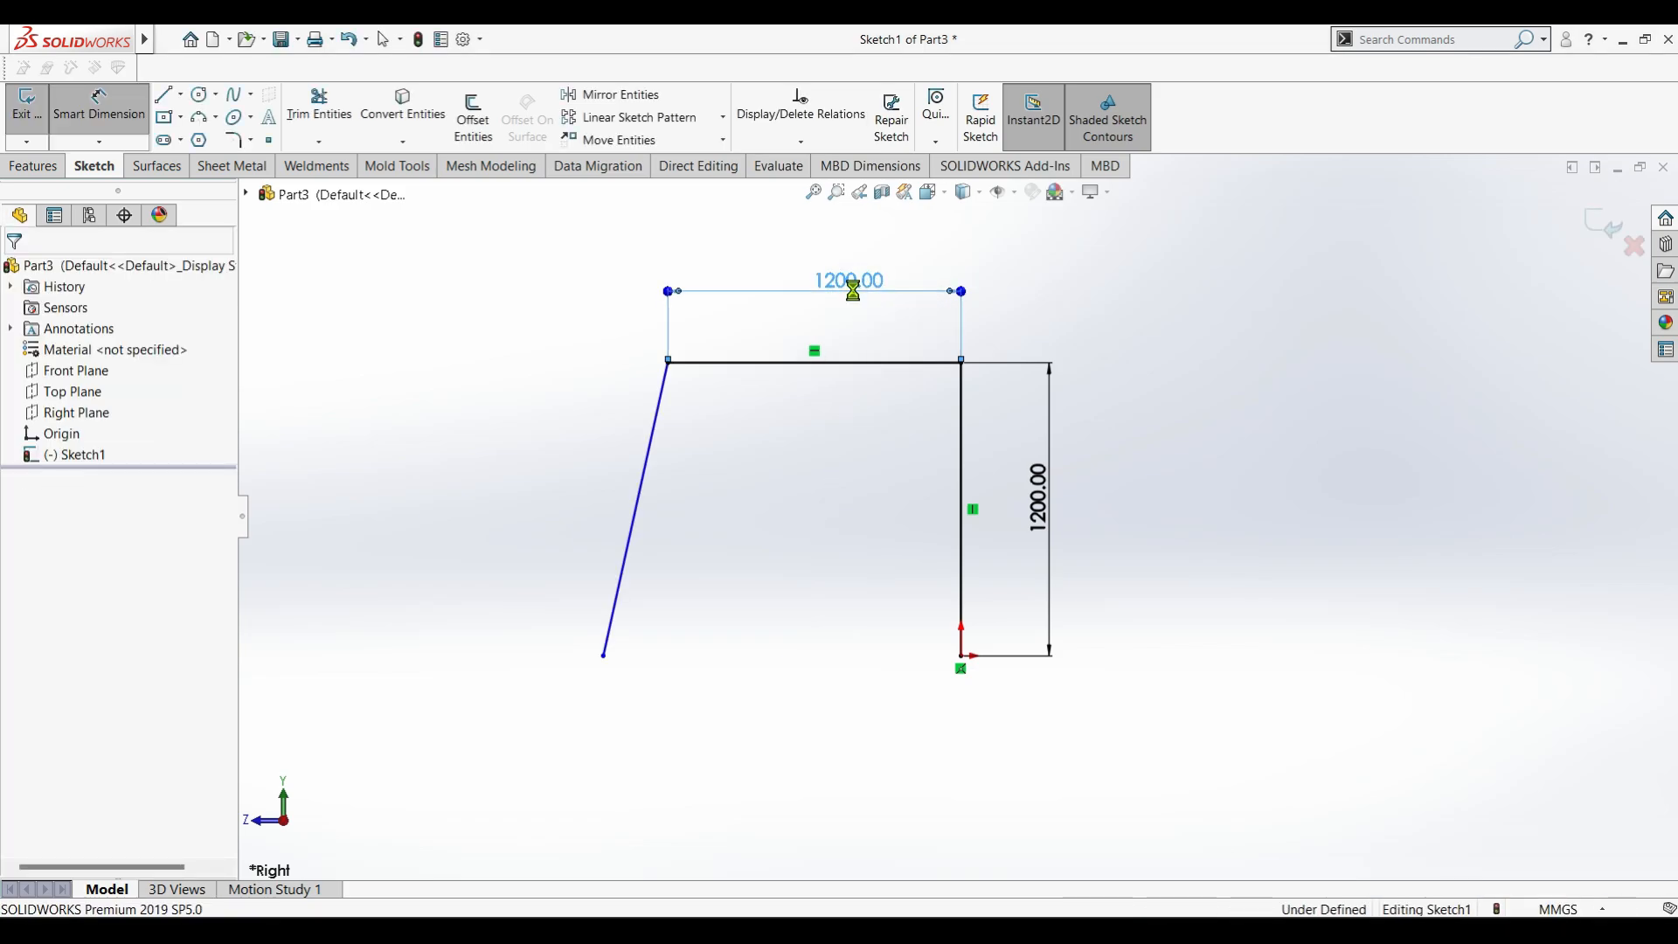
Set the horizontal line's dimension to 120 mm.
double_click(851, 281)
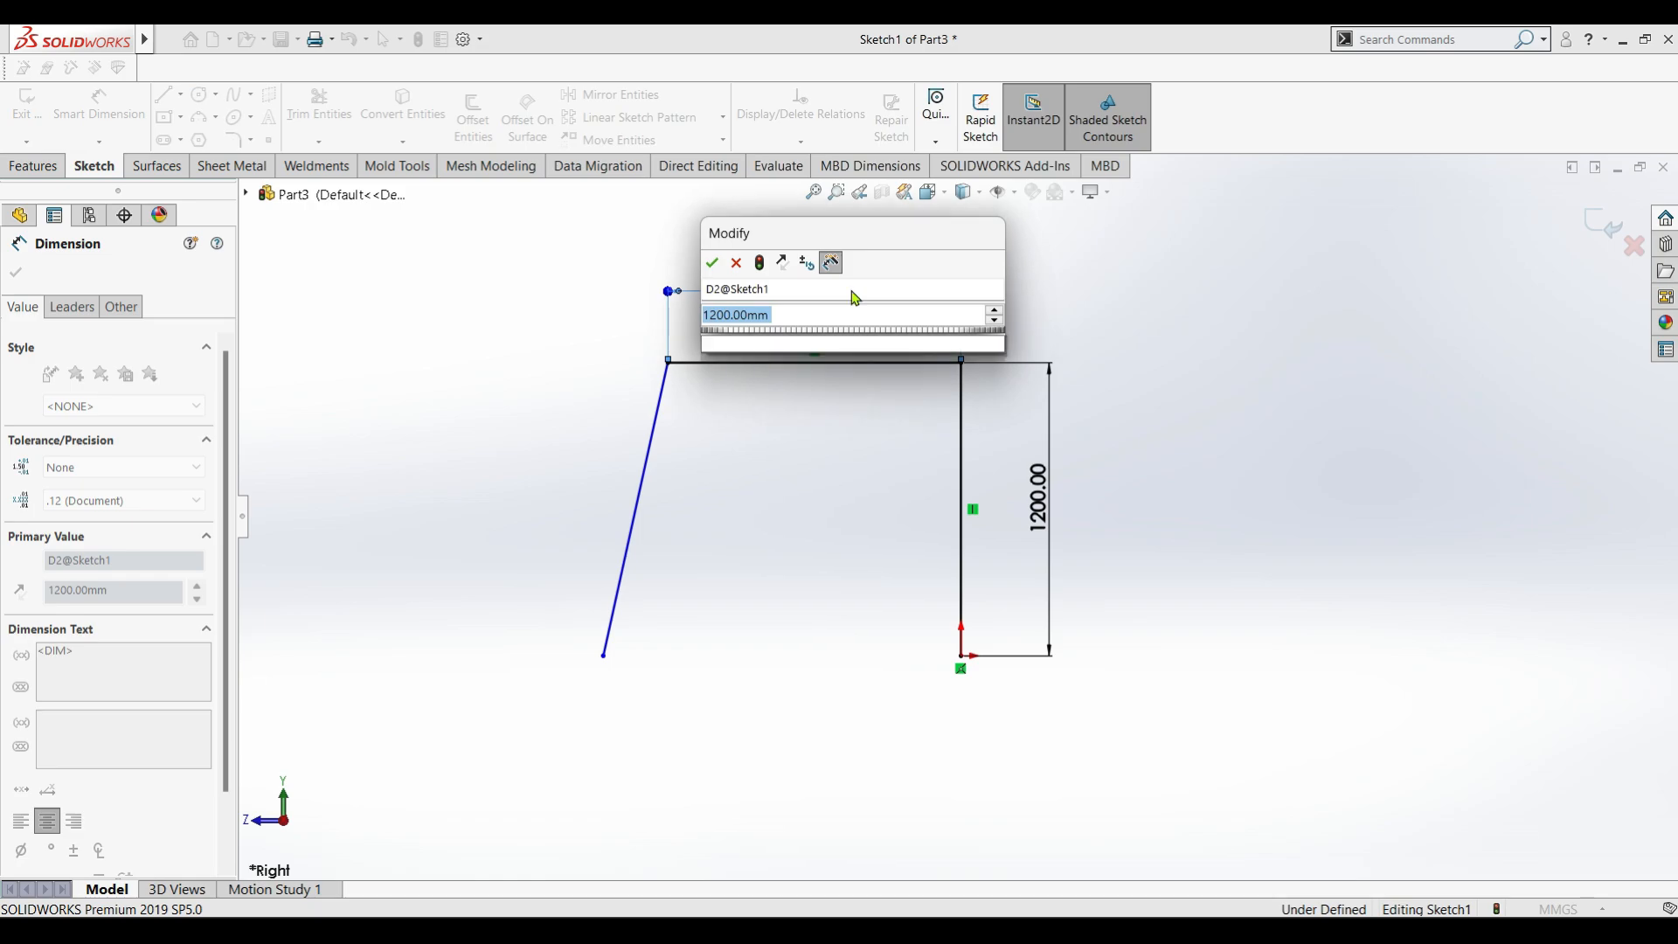
type("120")
key("Return")
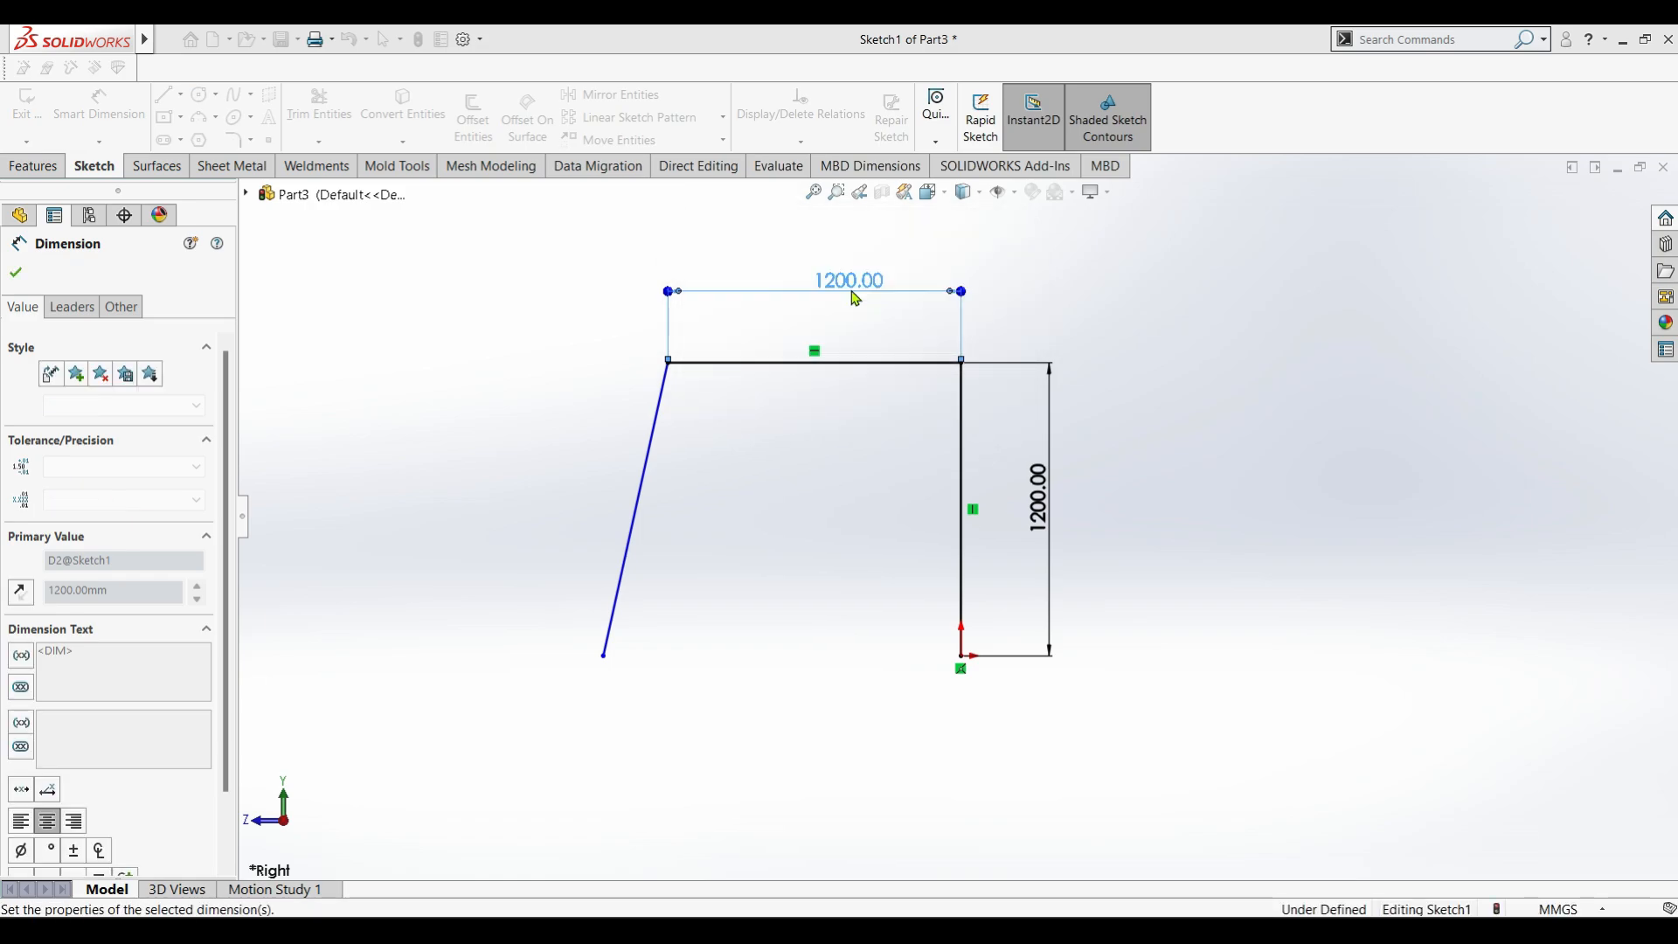
left_click(1288, 378)
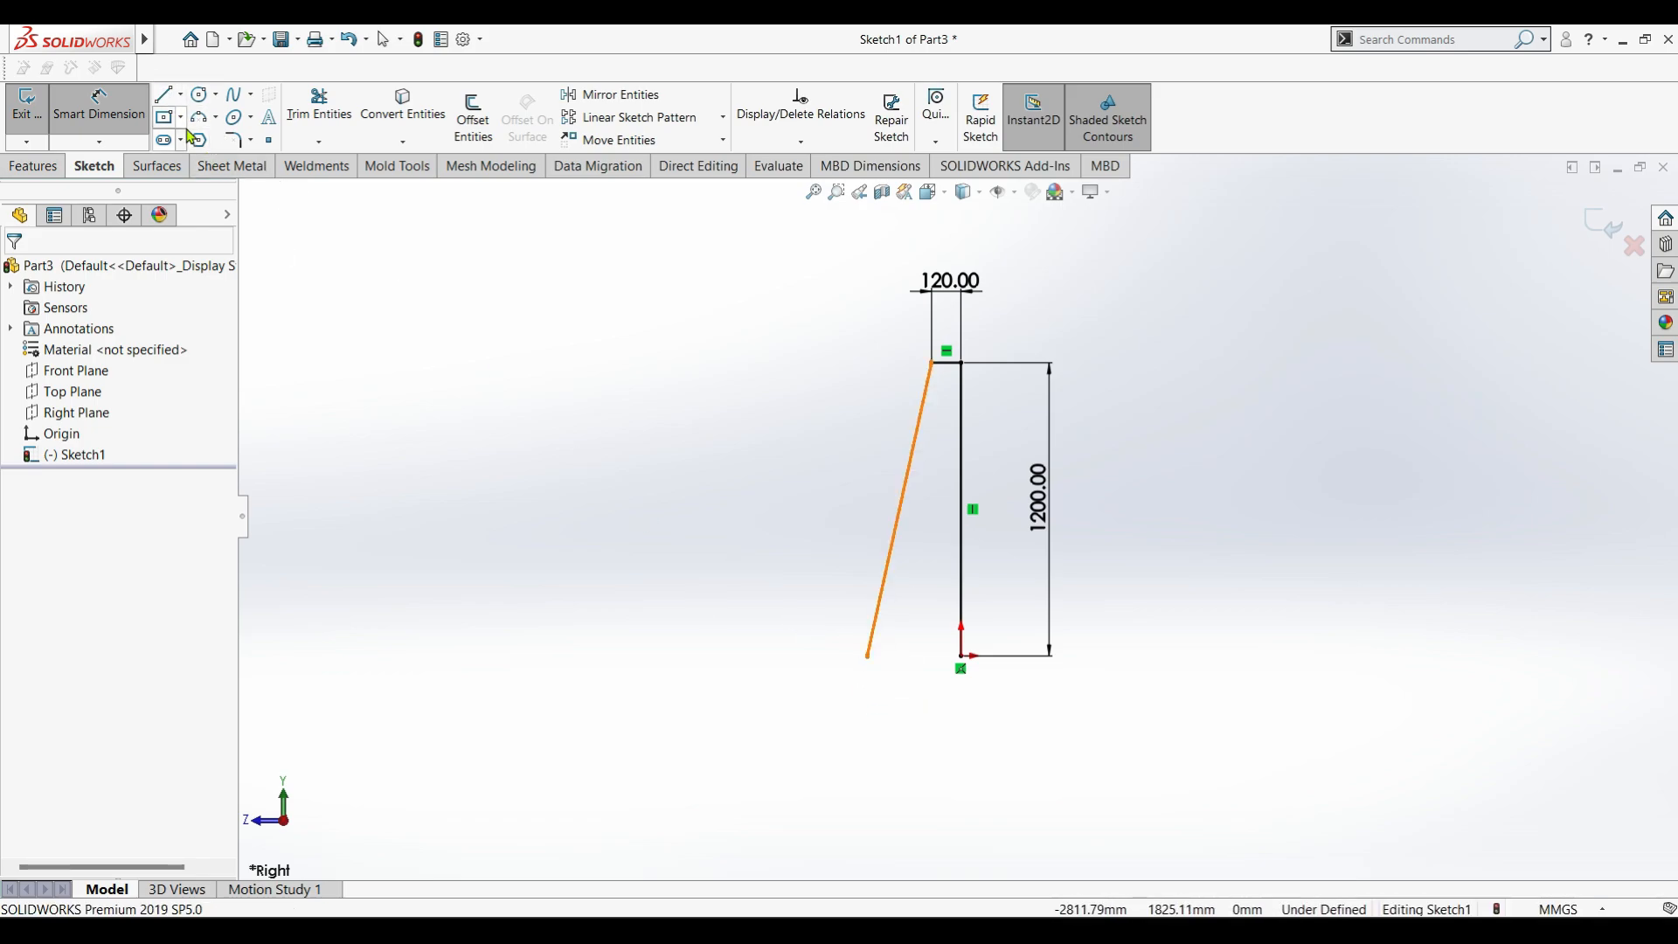
Sketch a horizontal centerline from the vertical line to the sloping line, about 357 mm above the origin.
left_click(181, 94)
left_click(195, 136)
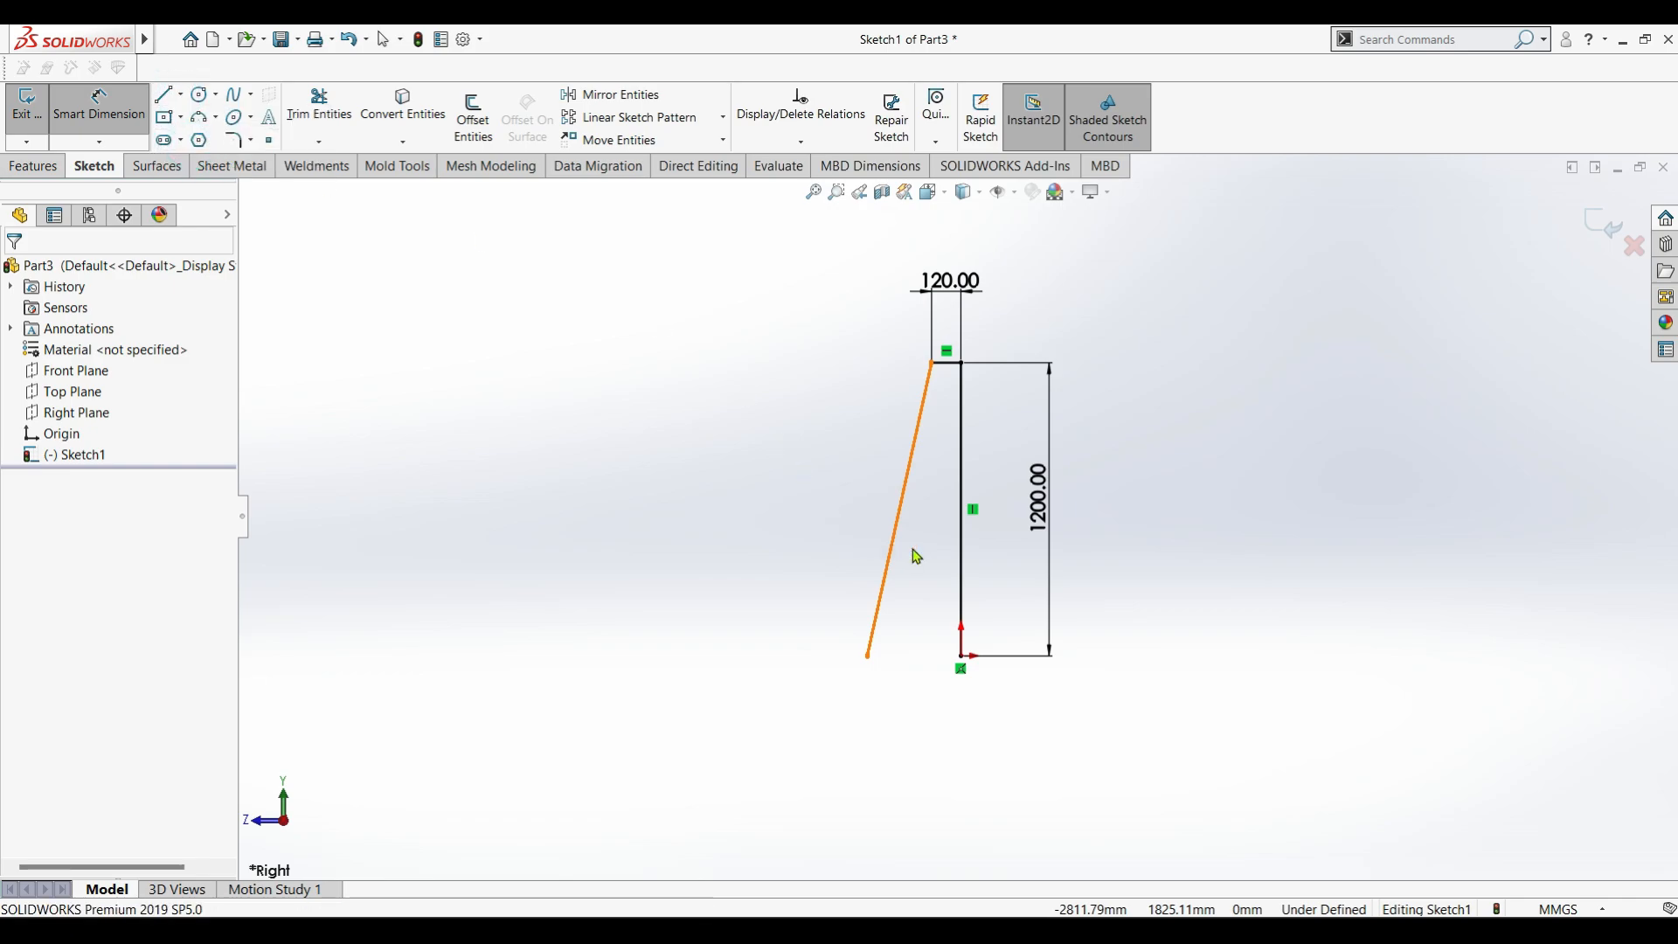
scroll(947, 563, "down", 3)
left_click(972, 575)
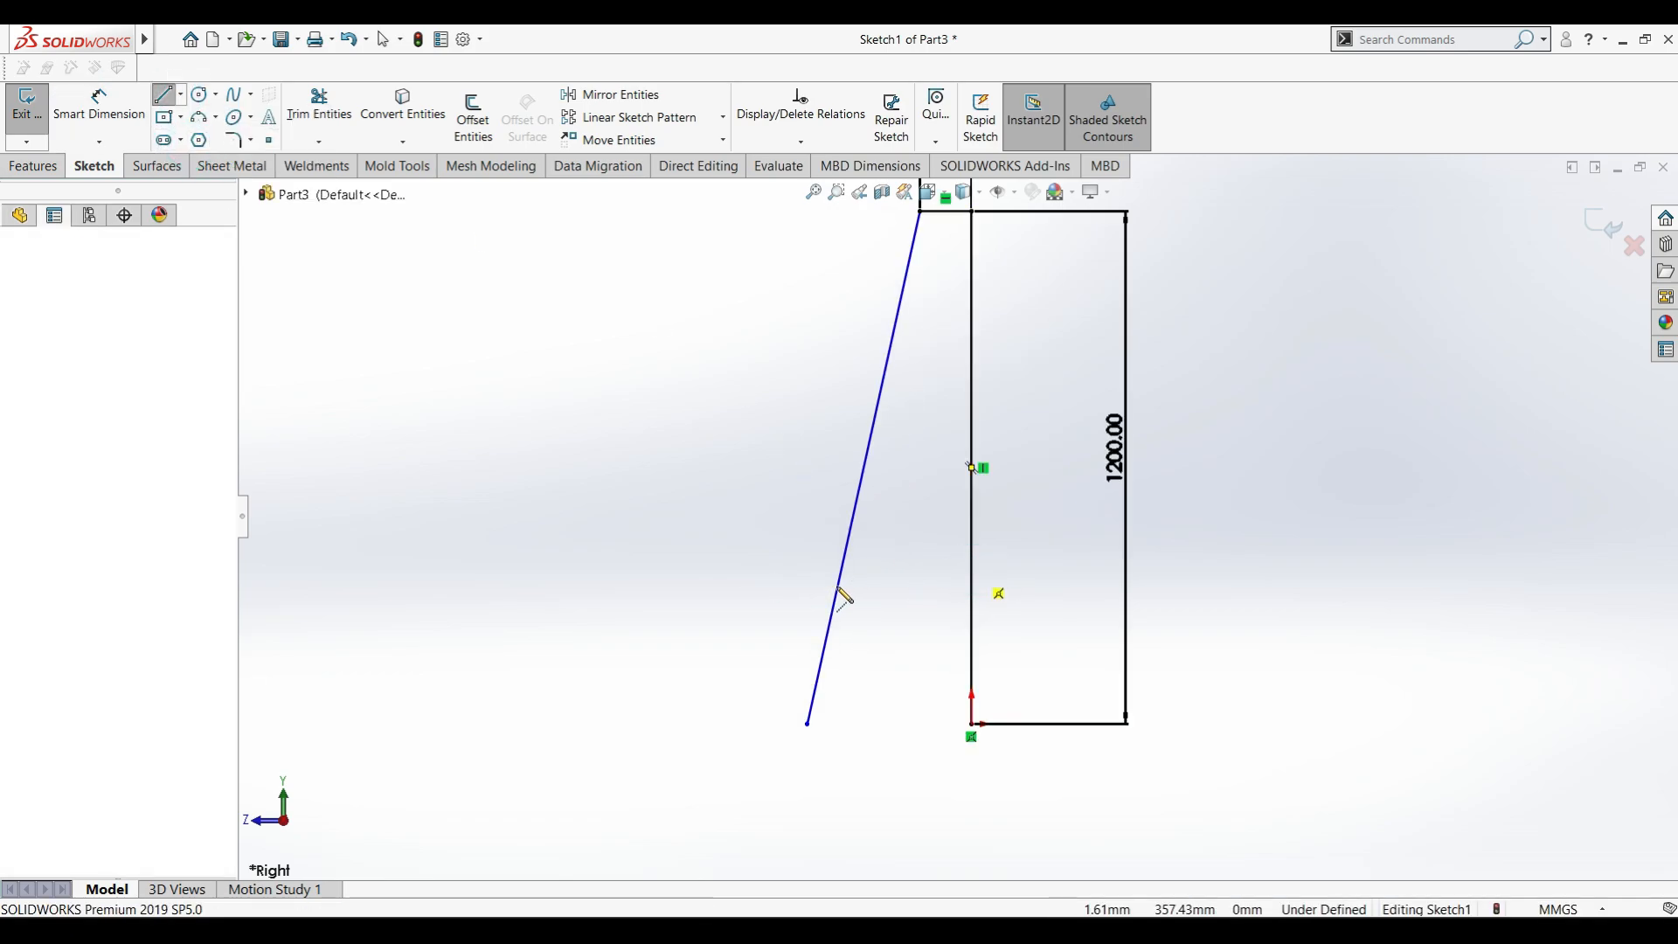
left_click(842, 571)
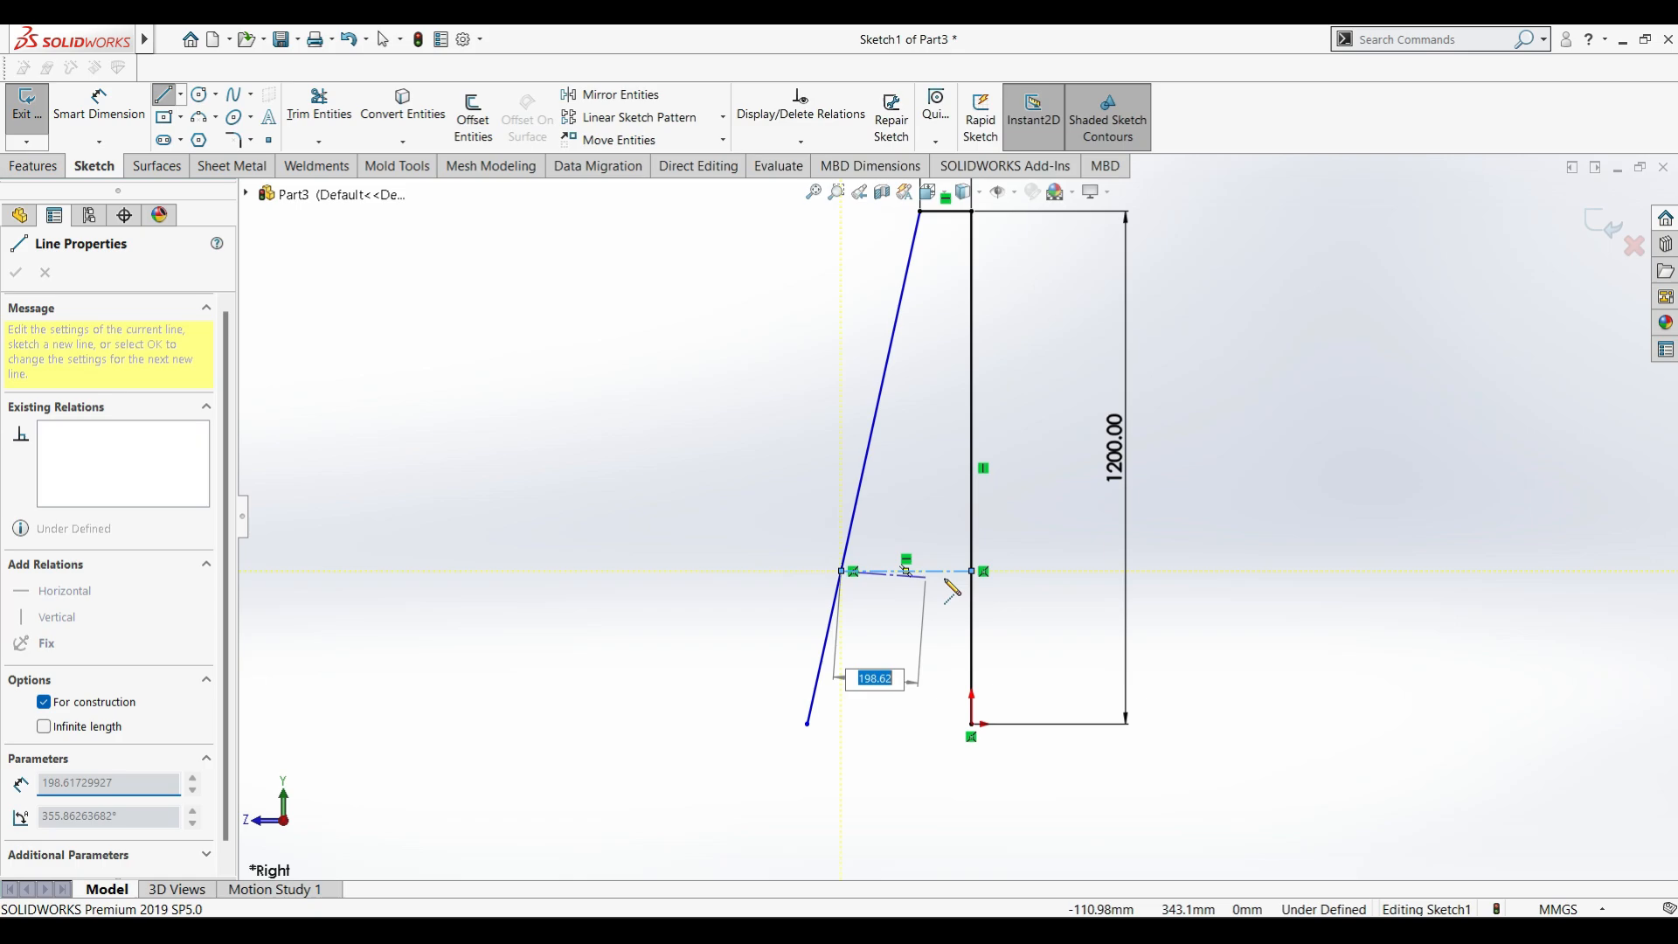
key("Escape")
left_click(99, 101)
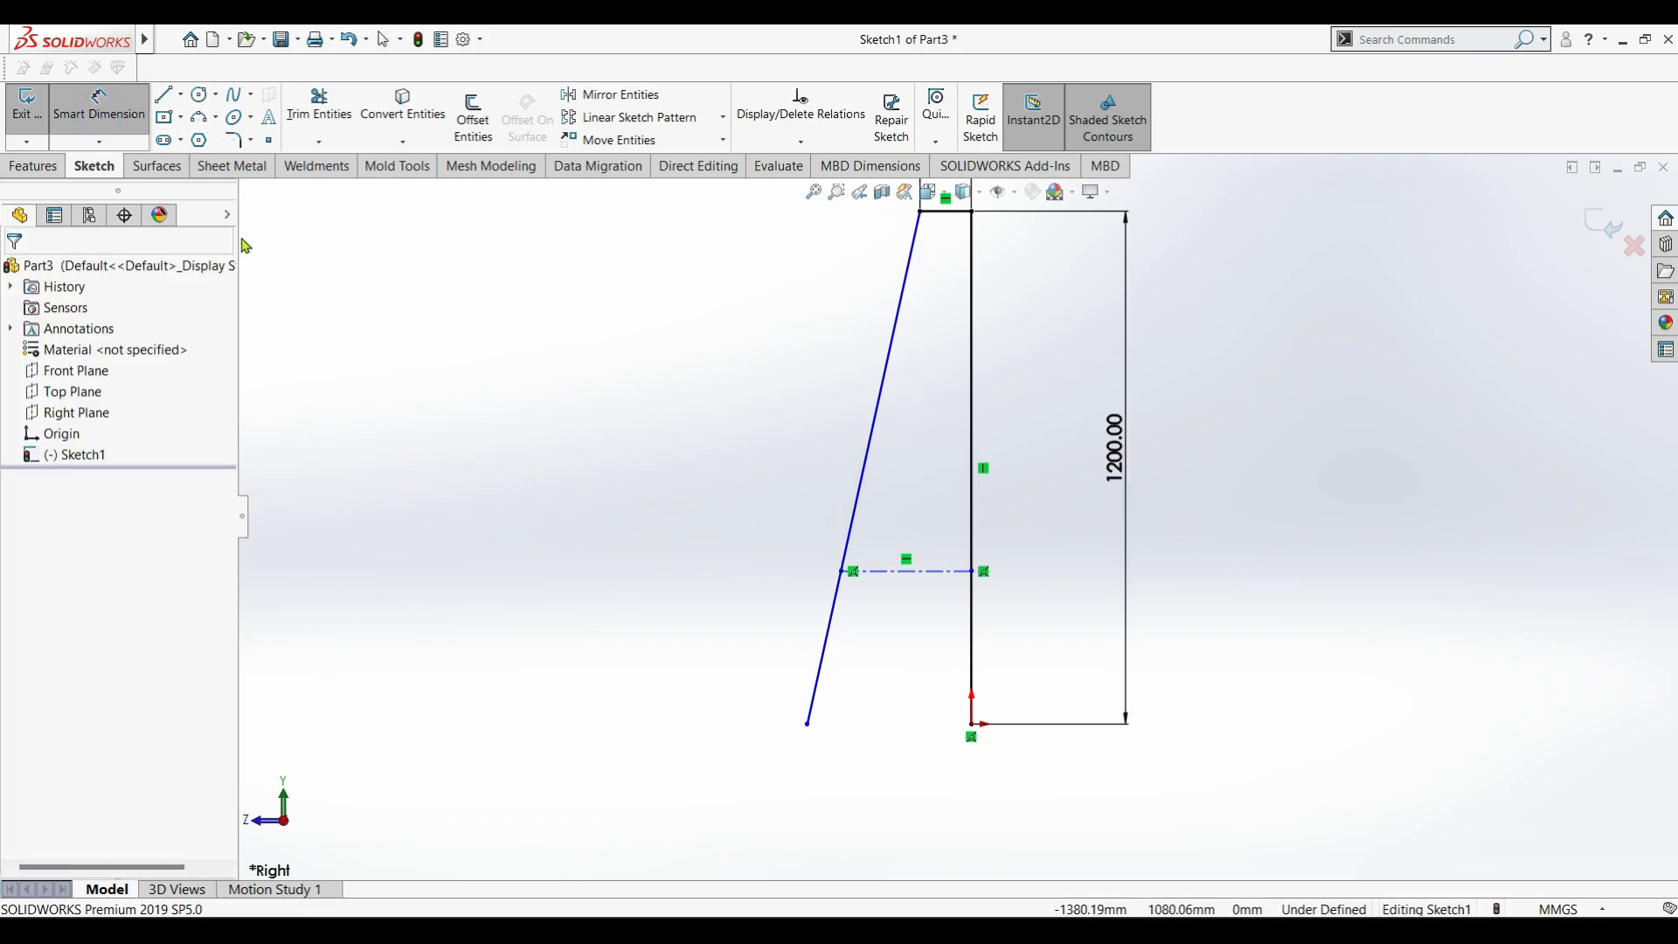
key("Escape")
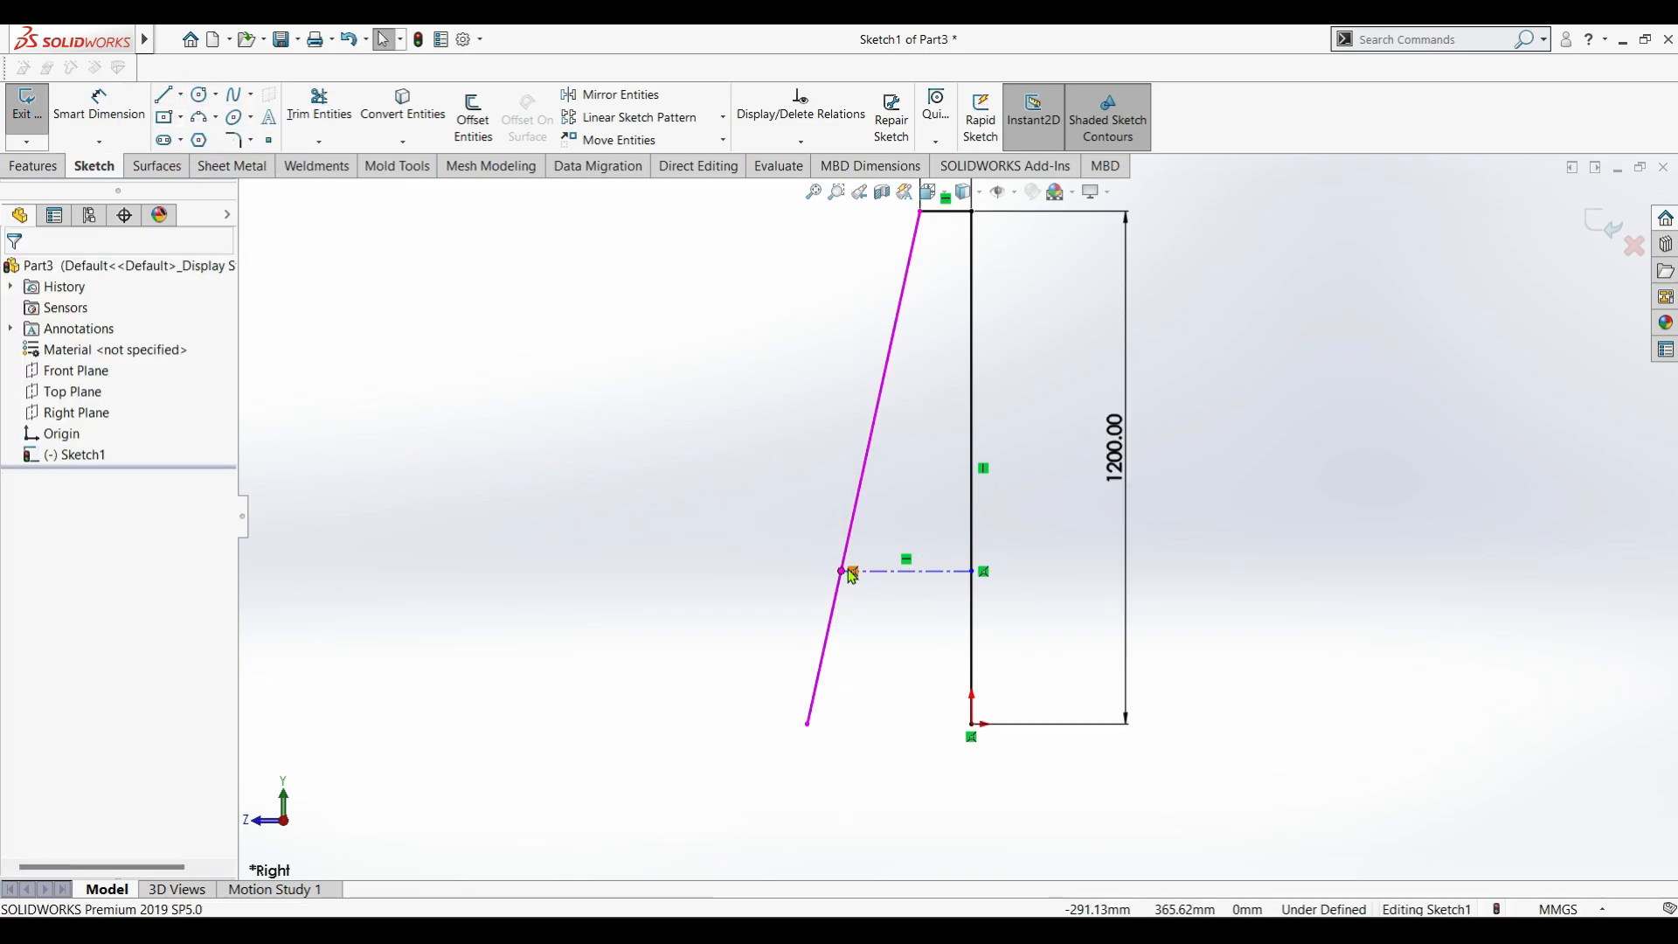
Move the centerline down so it joins the sloping line's lower end to the origin.
left_click_drag(812, 753, 813, 724)
left_click(944, 725)
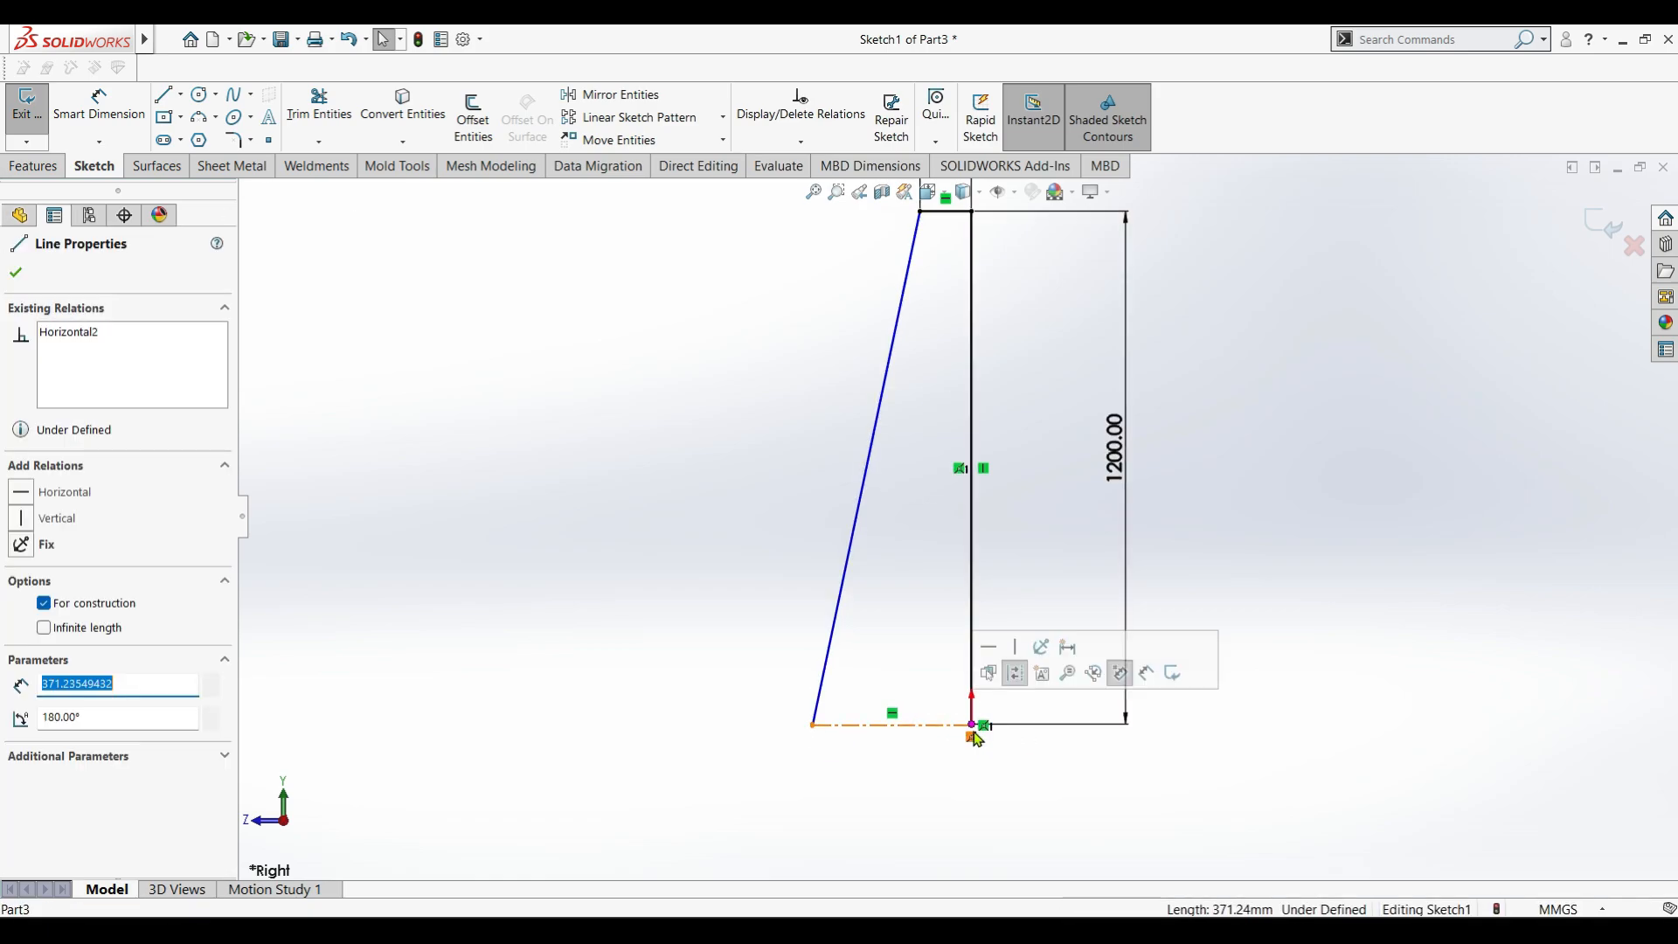
left_click(936, 738)
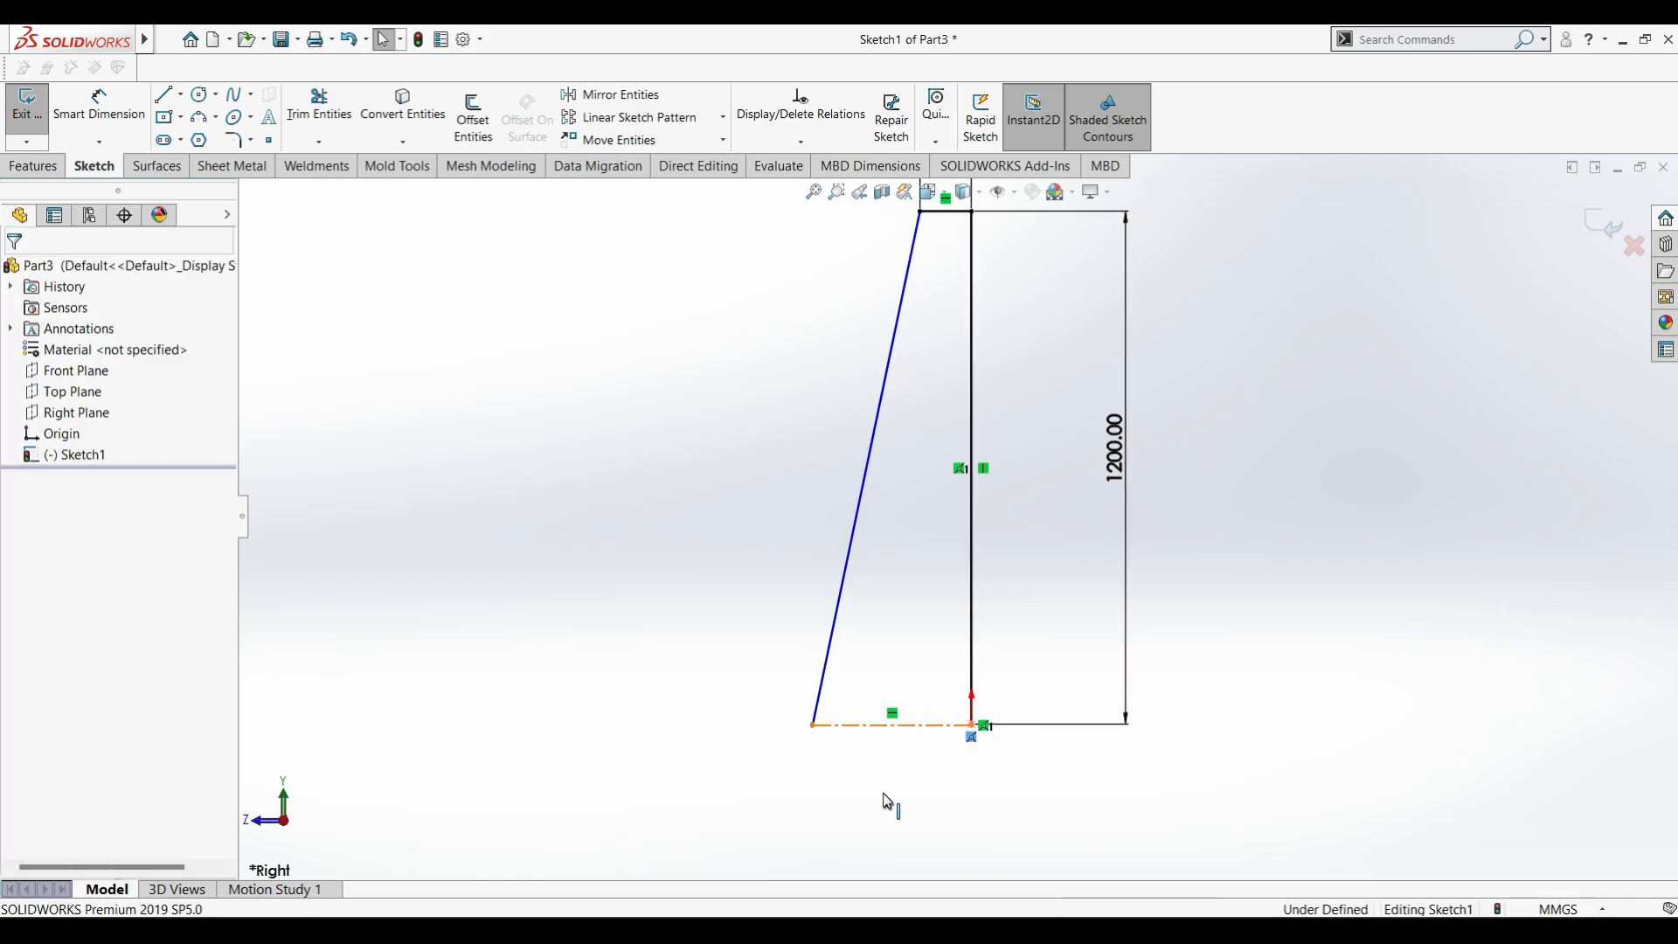
left_click_drag(883, 724, 972, 725)
left_click(1259, 551)
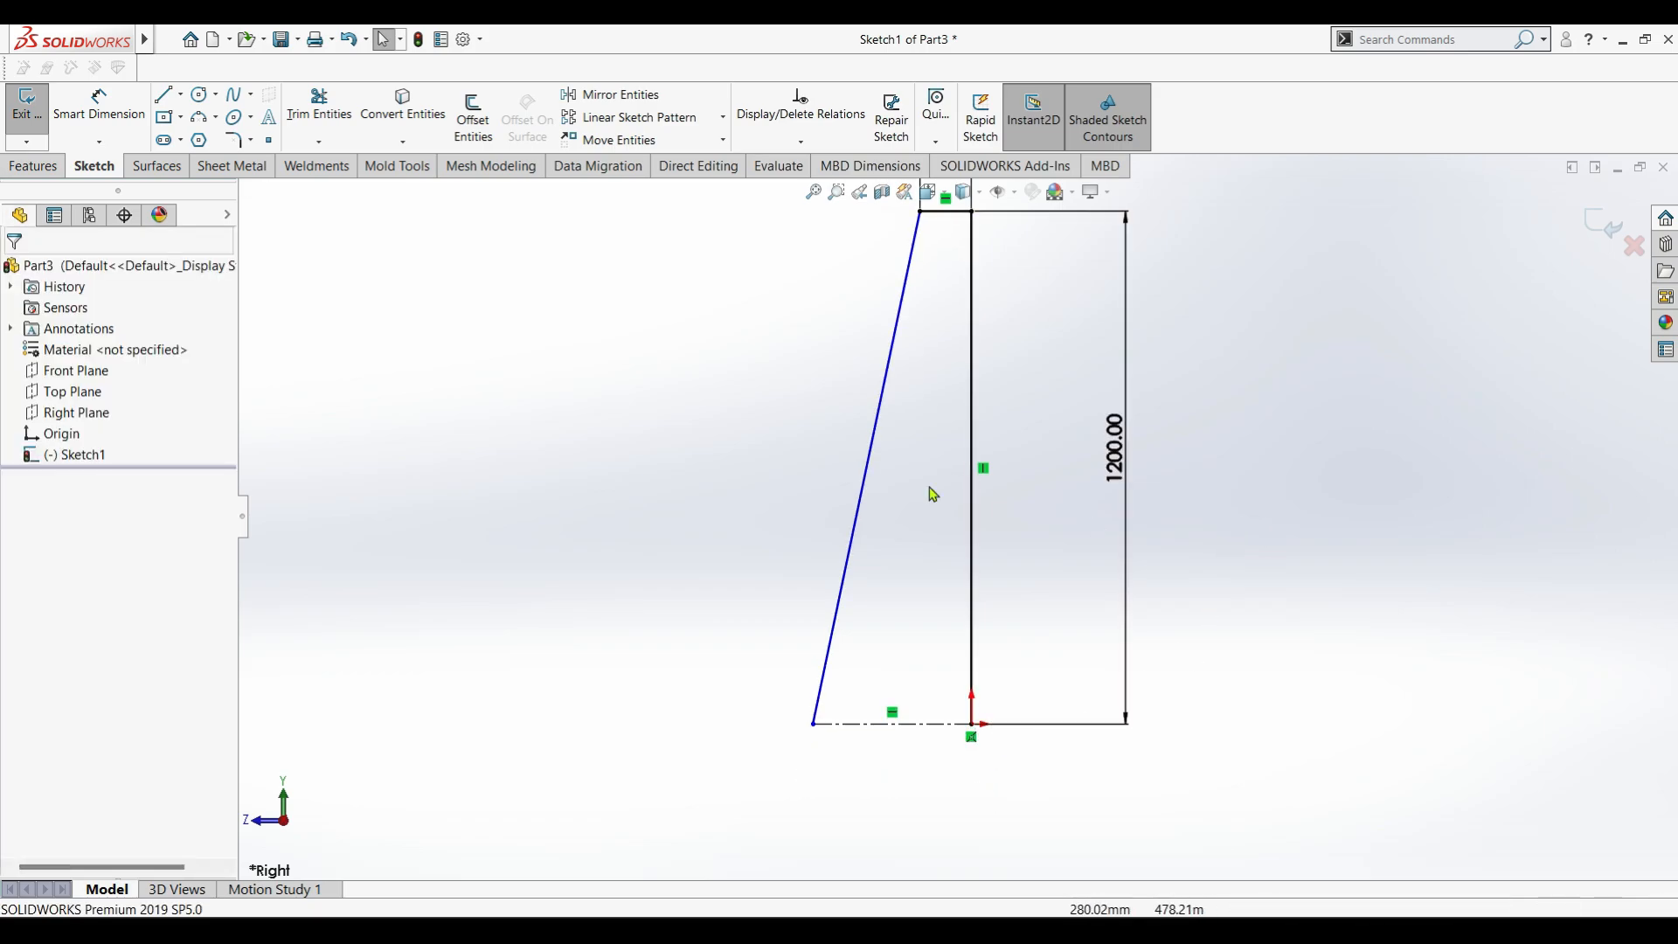
Delete the 120 mm dimension of the profile's top line.
scroll(880, 588, "up", 2)
left_click(99, 105)
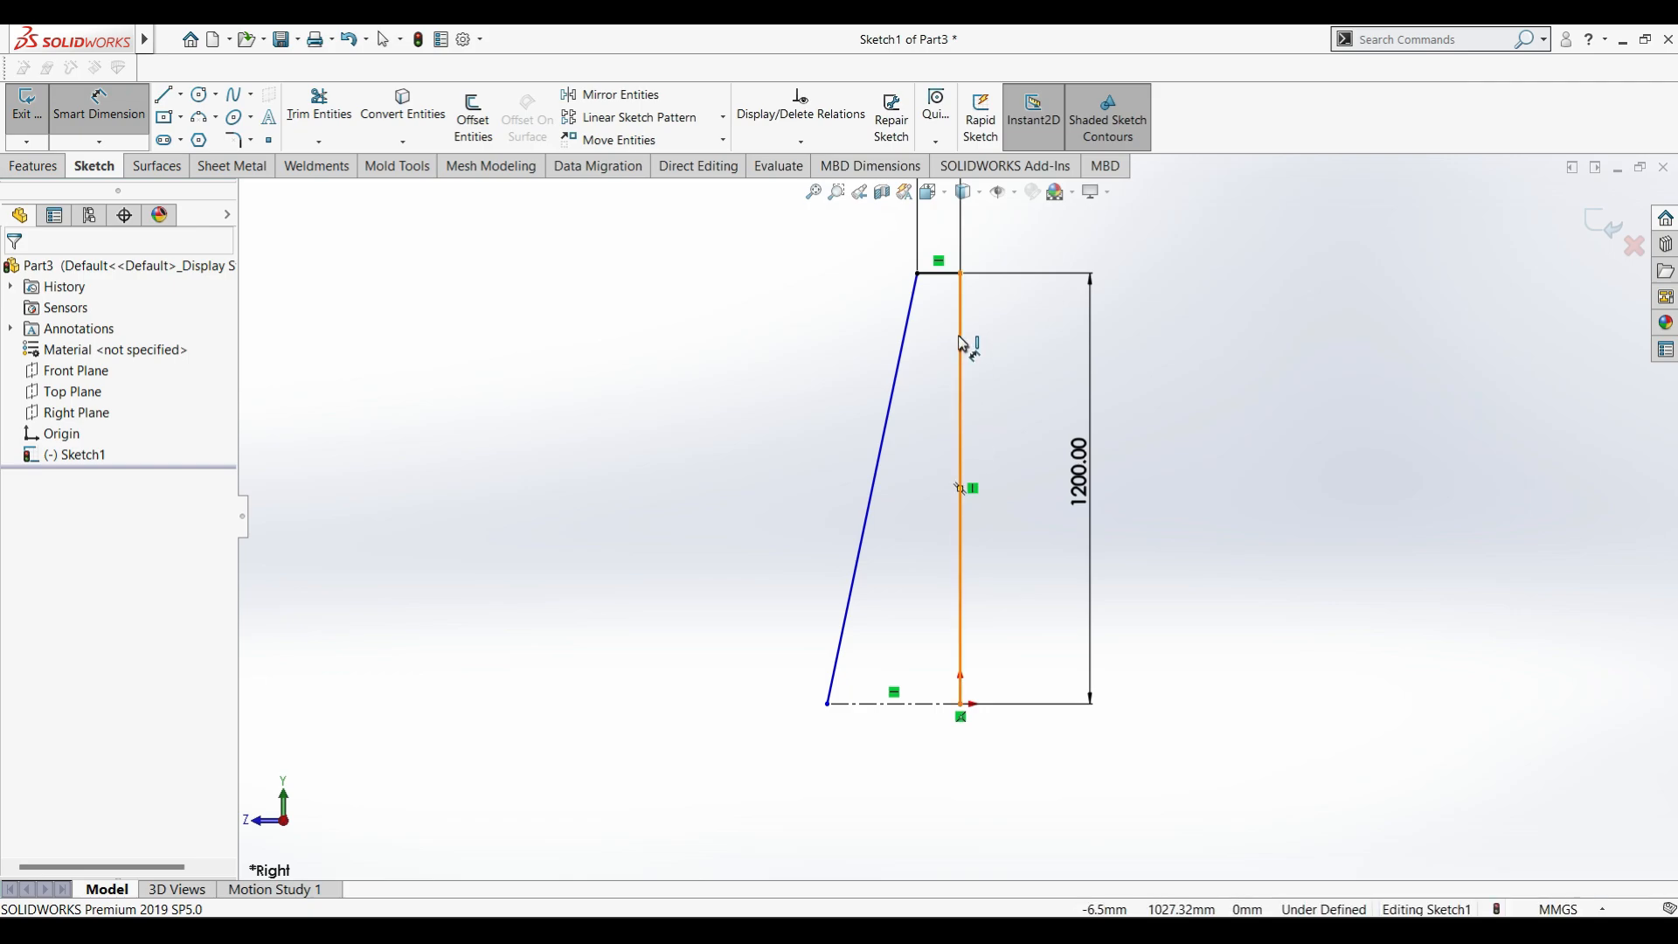
scroll(958, 509, "up", 3)
scroll(973, 331, "down", 2)
key("Escape")
left_click(956, 288)
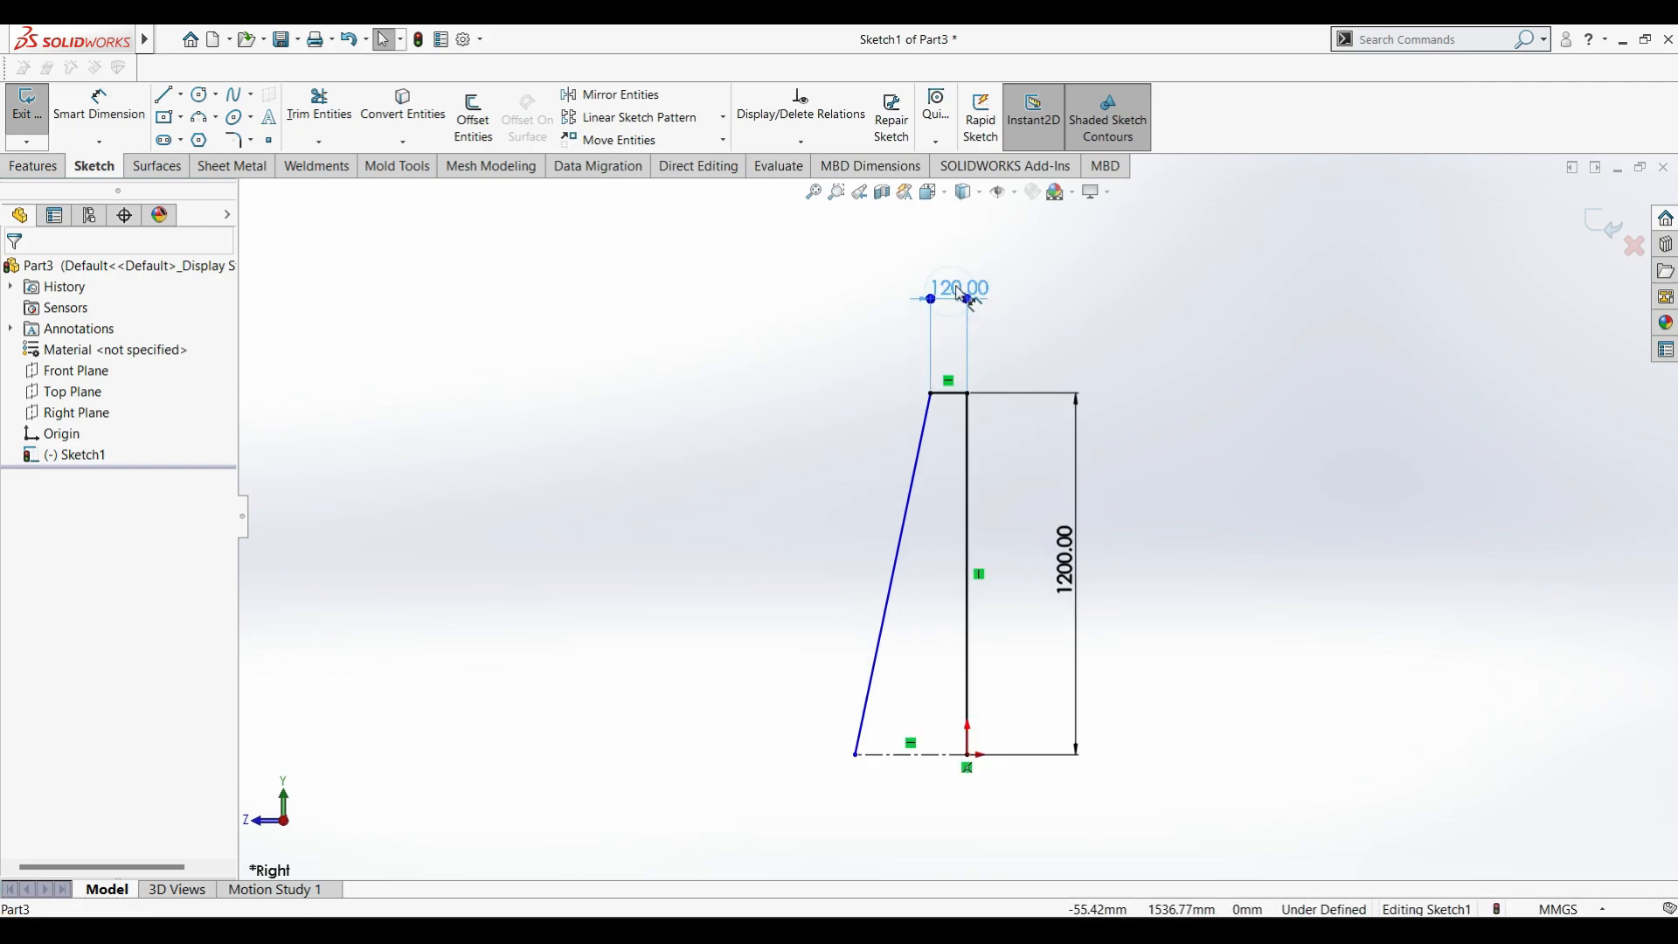
key("Delete")
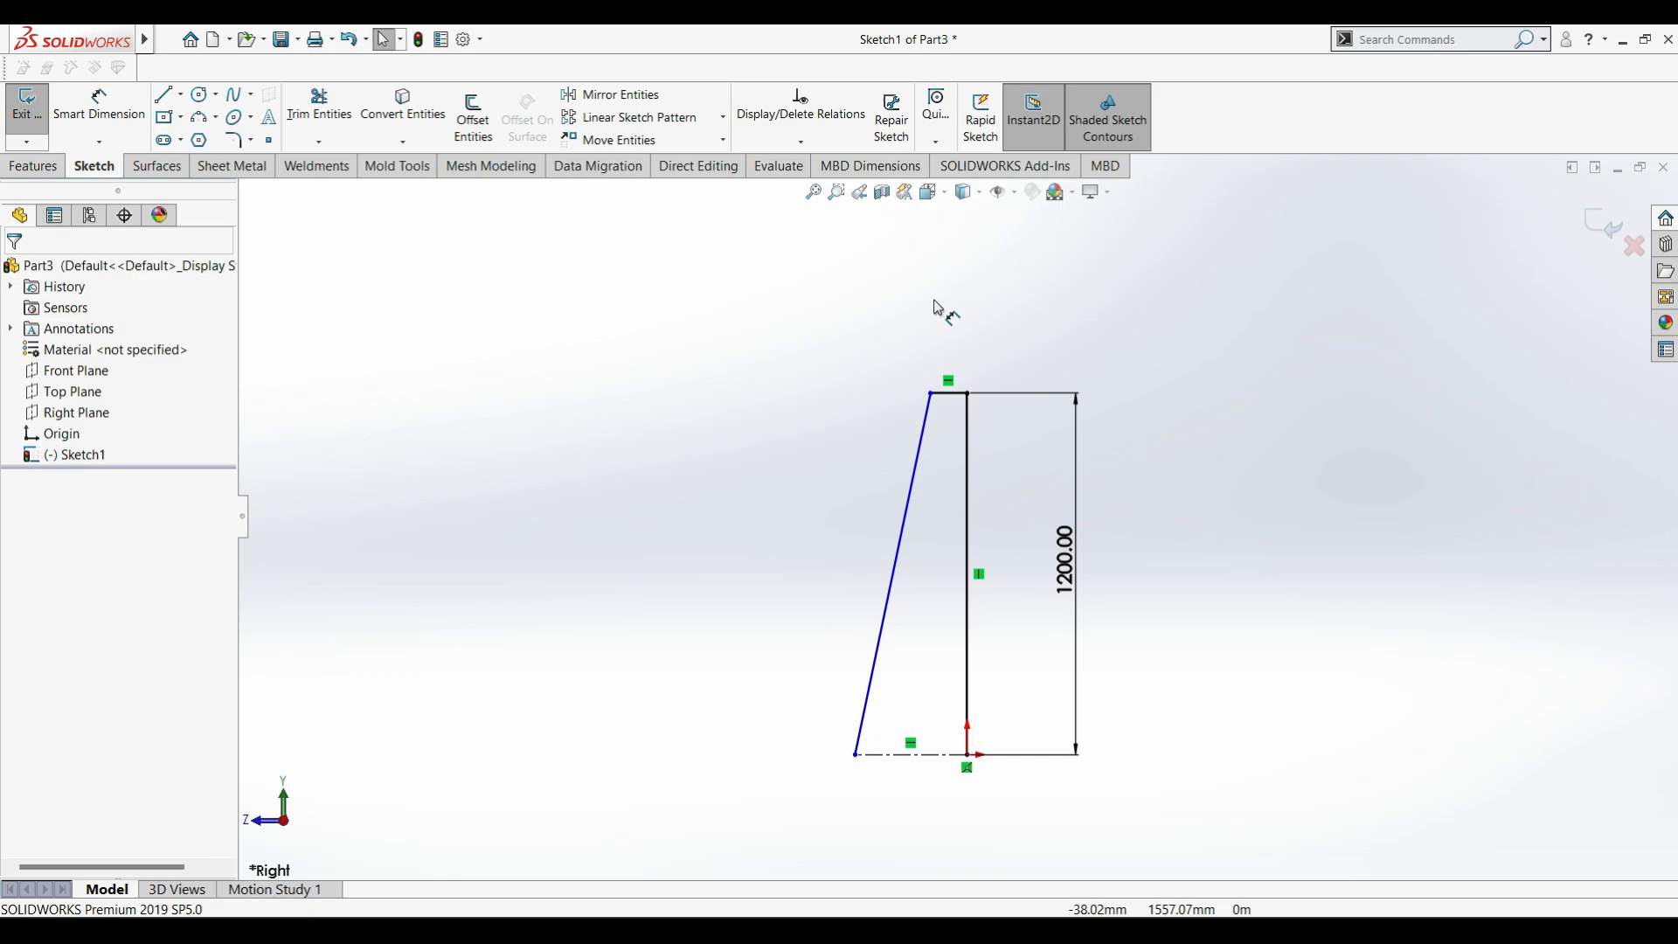
Sketch a second horizontal centerline from the vertical line to the sloping line, about 278 mm above the origin.
left_click(182, 95)
left_click(203, 138)
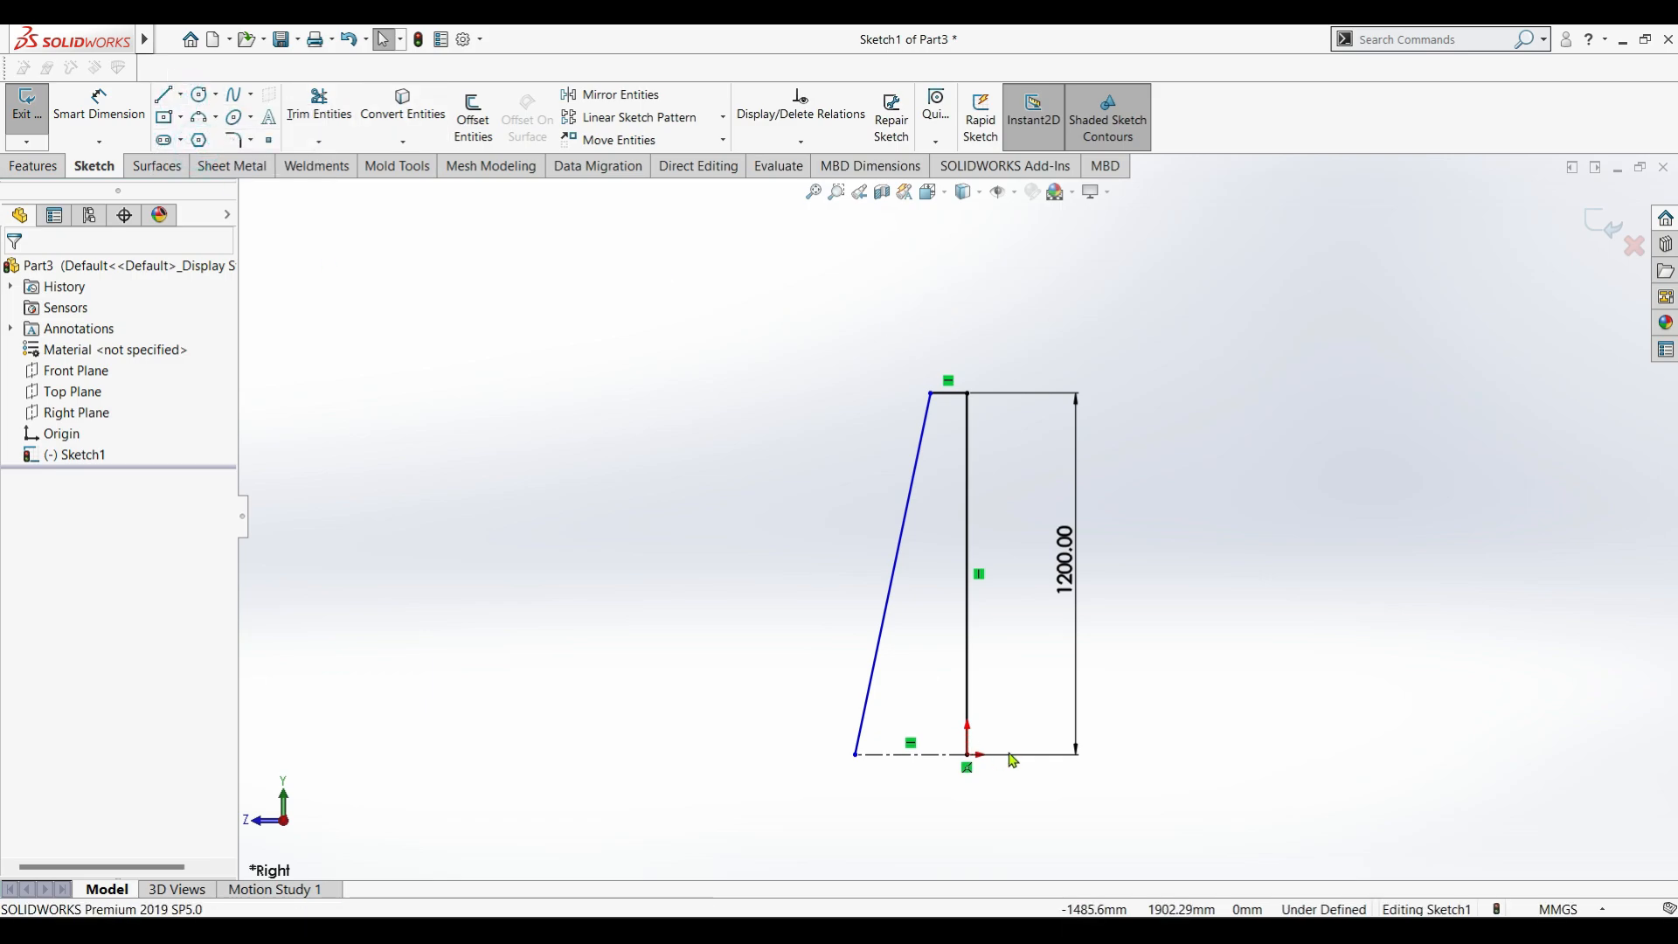
left_click(967, 671)
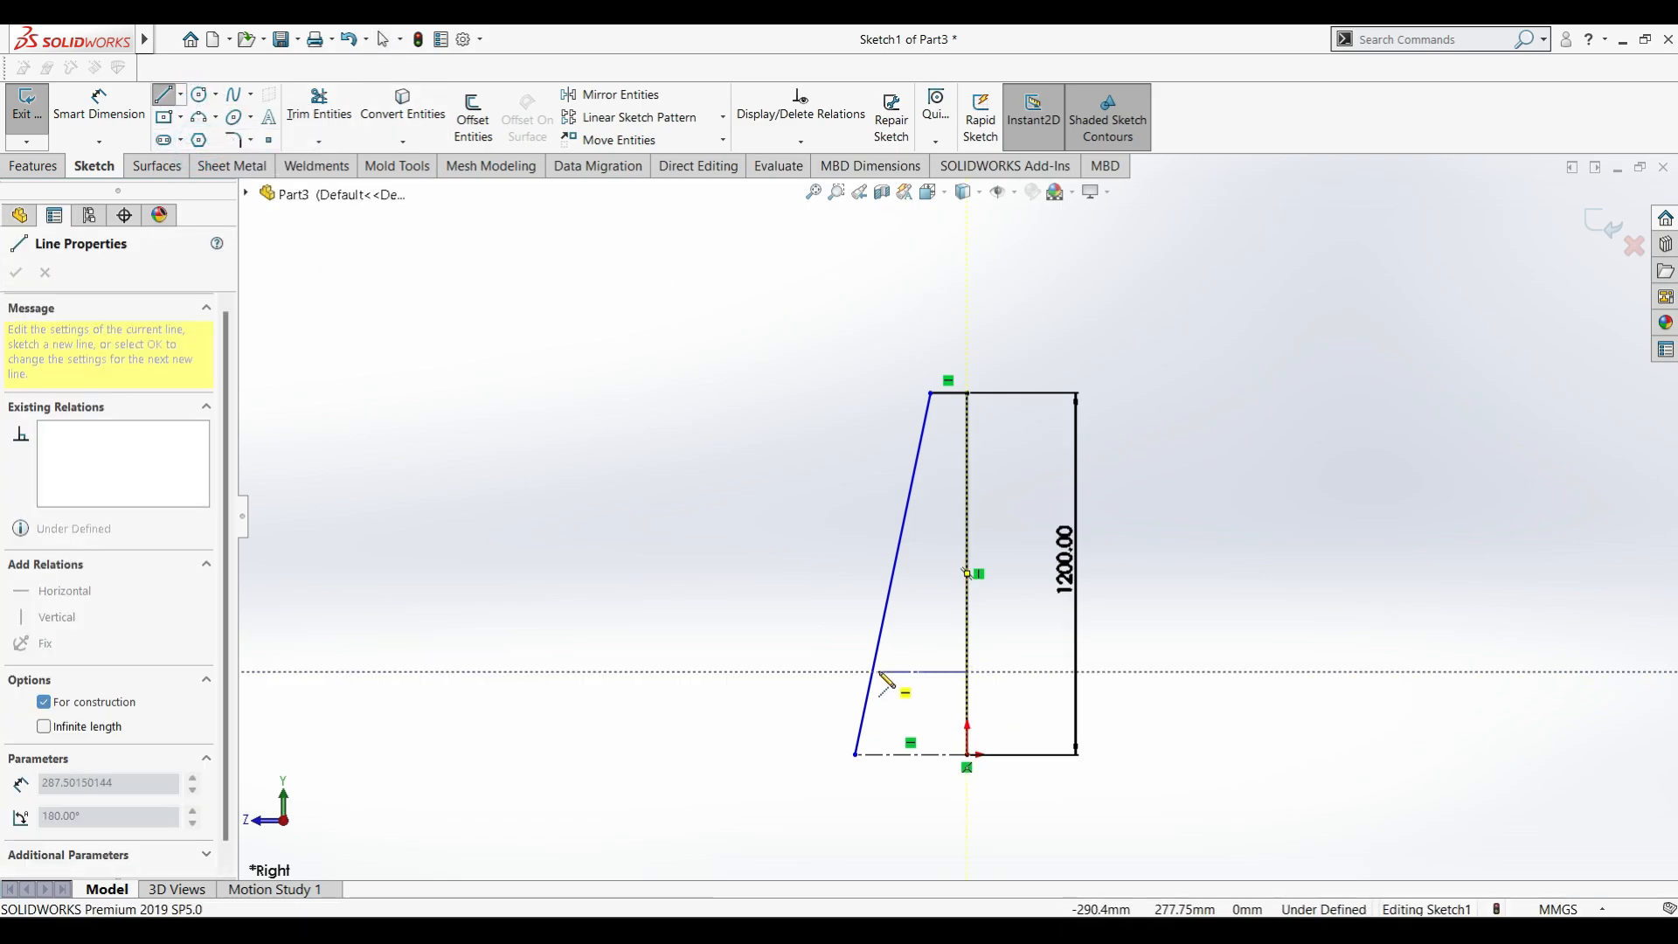
left_click(874, 672)
key("Escape")
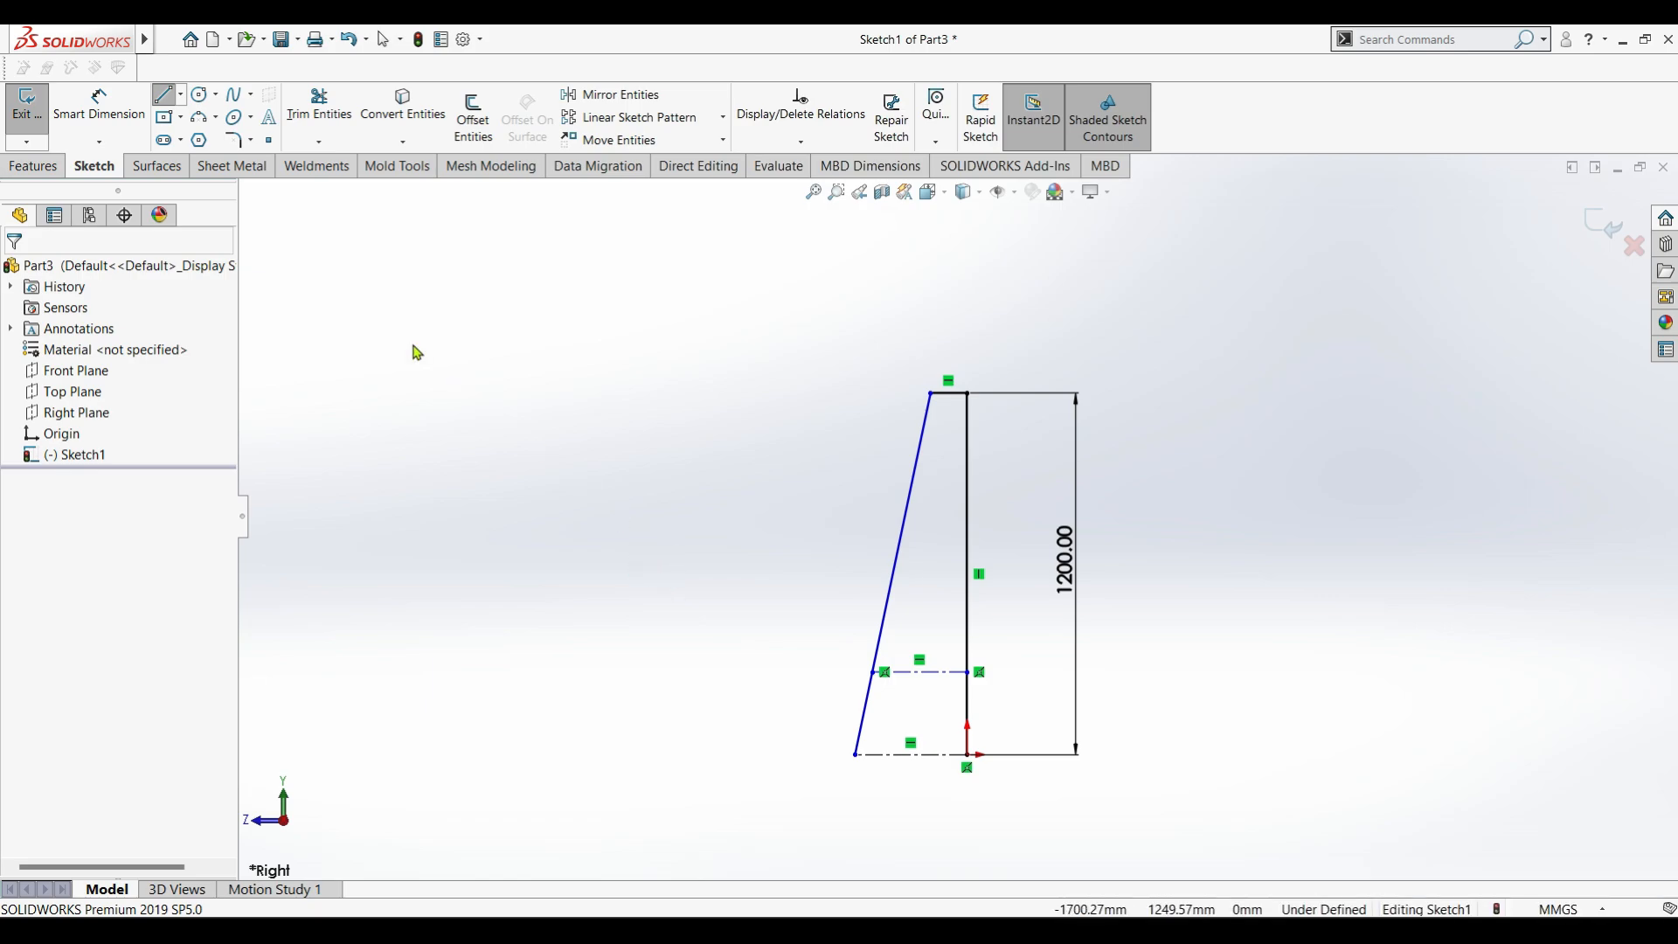
Dimension the upper centerline's length at 200 mm, placing the dimension below the profile.
left_click(99, 105)
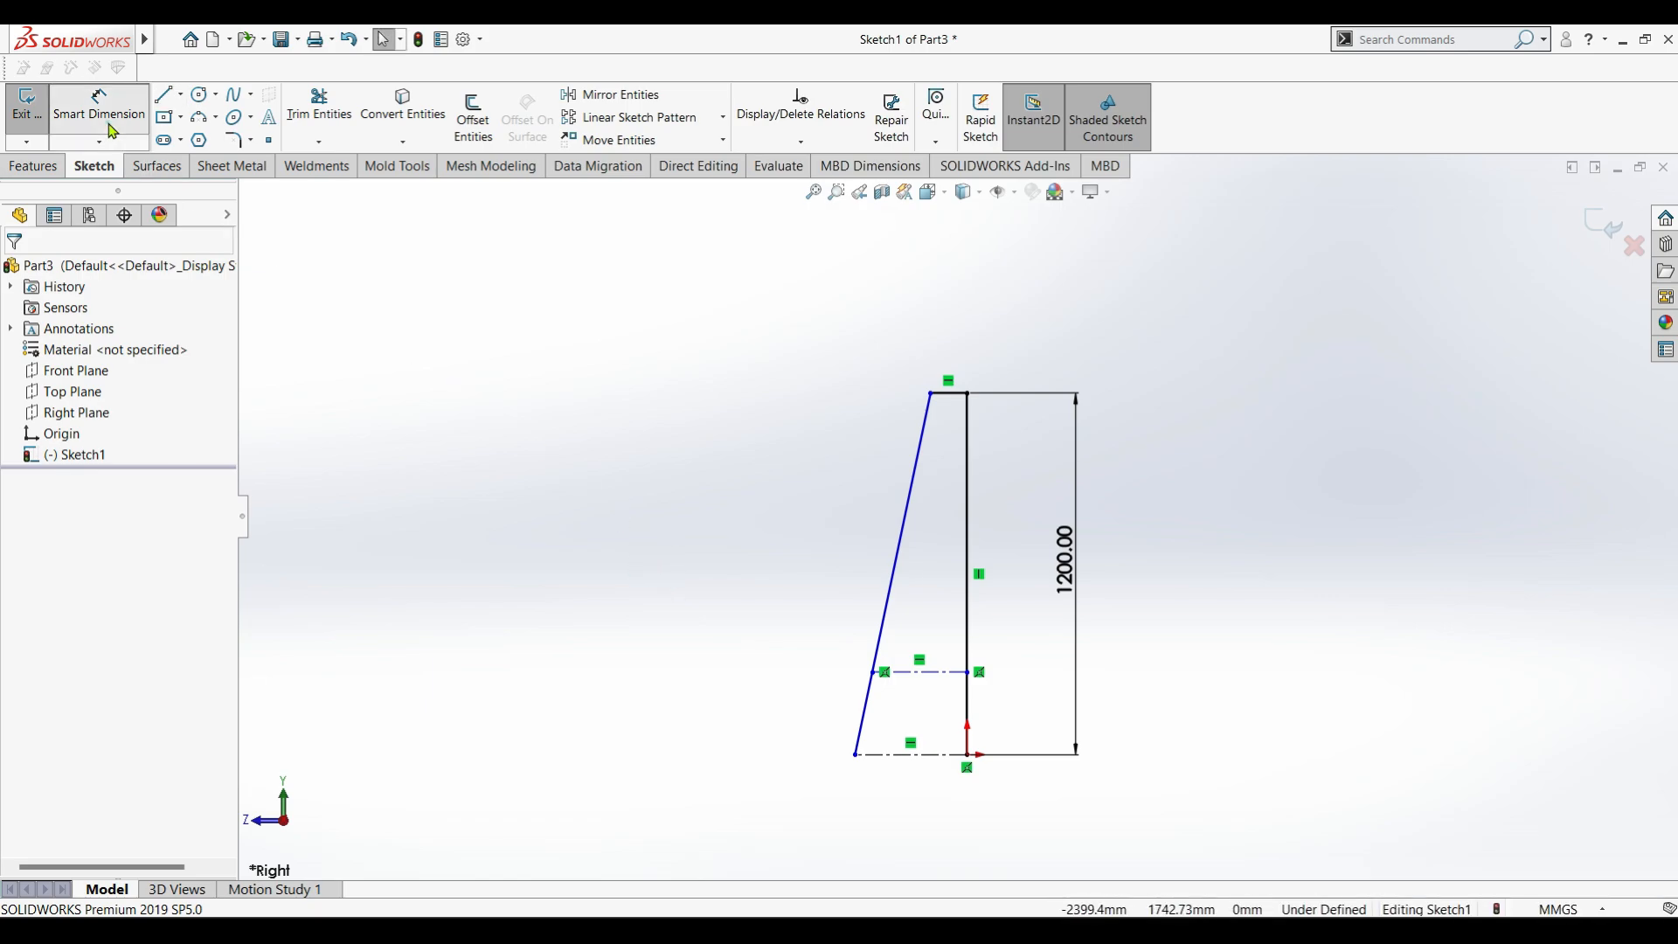
left_click(934, 811)
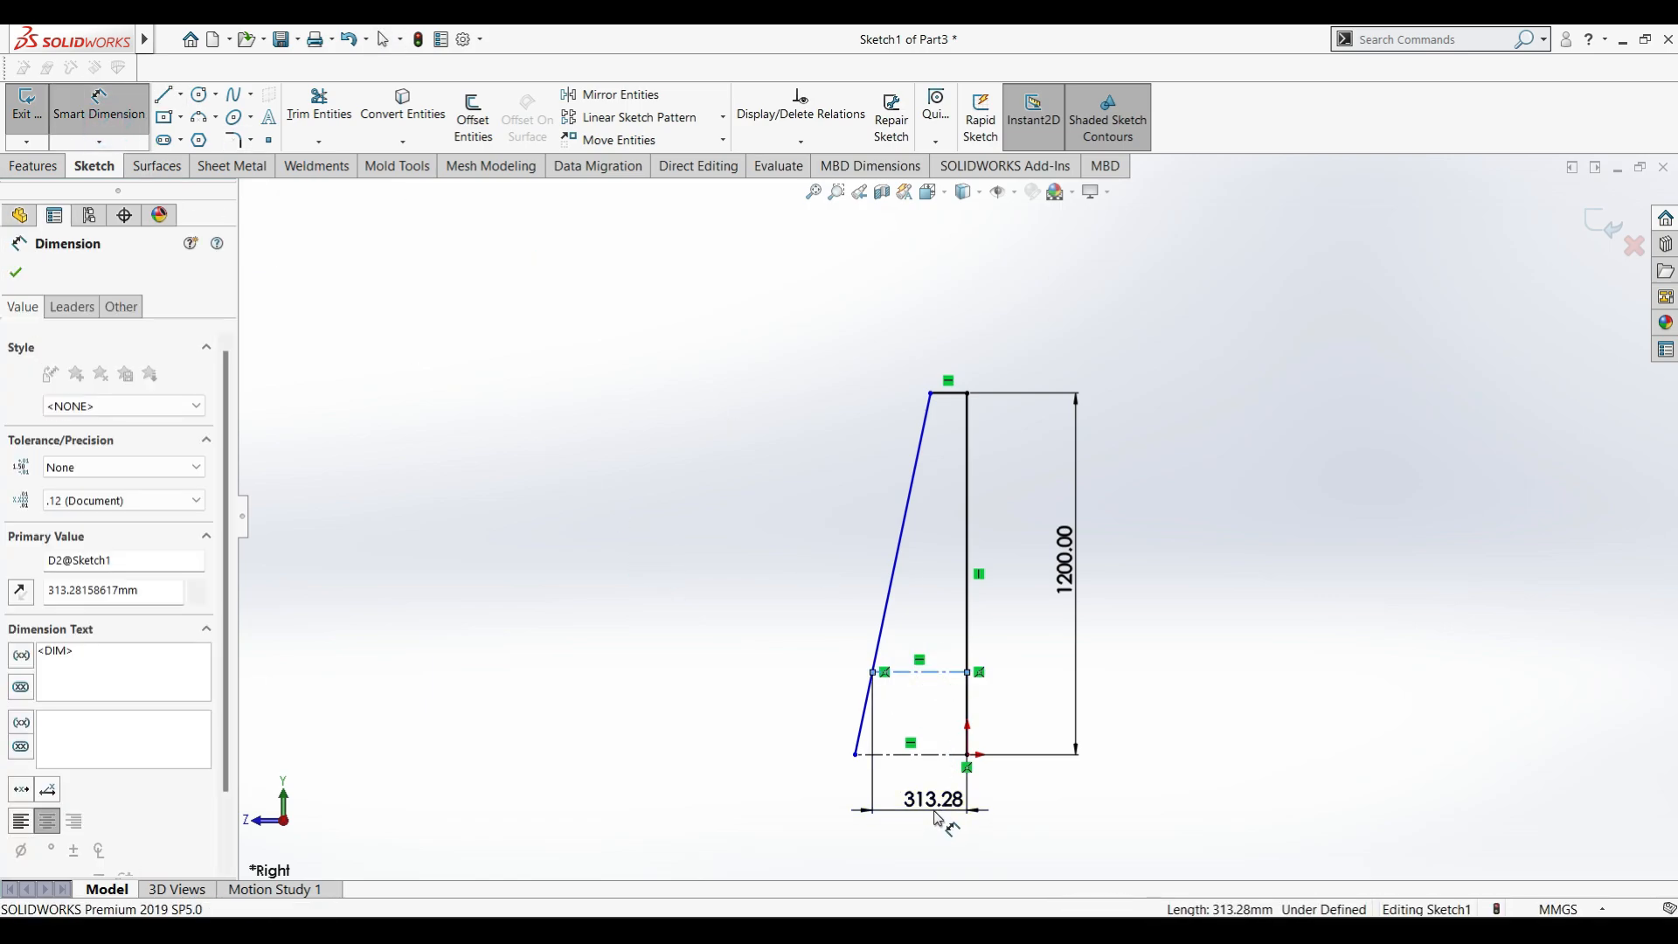
key("Return")
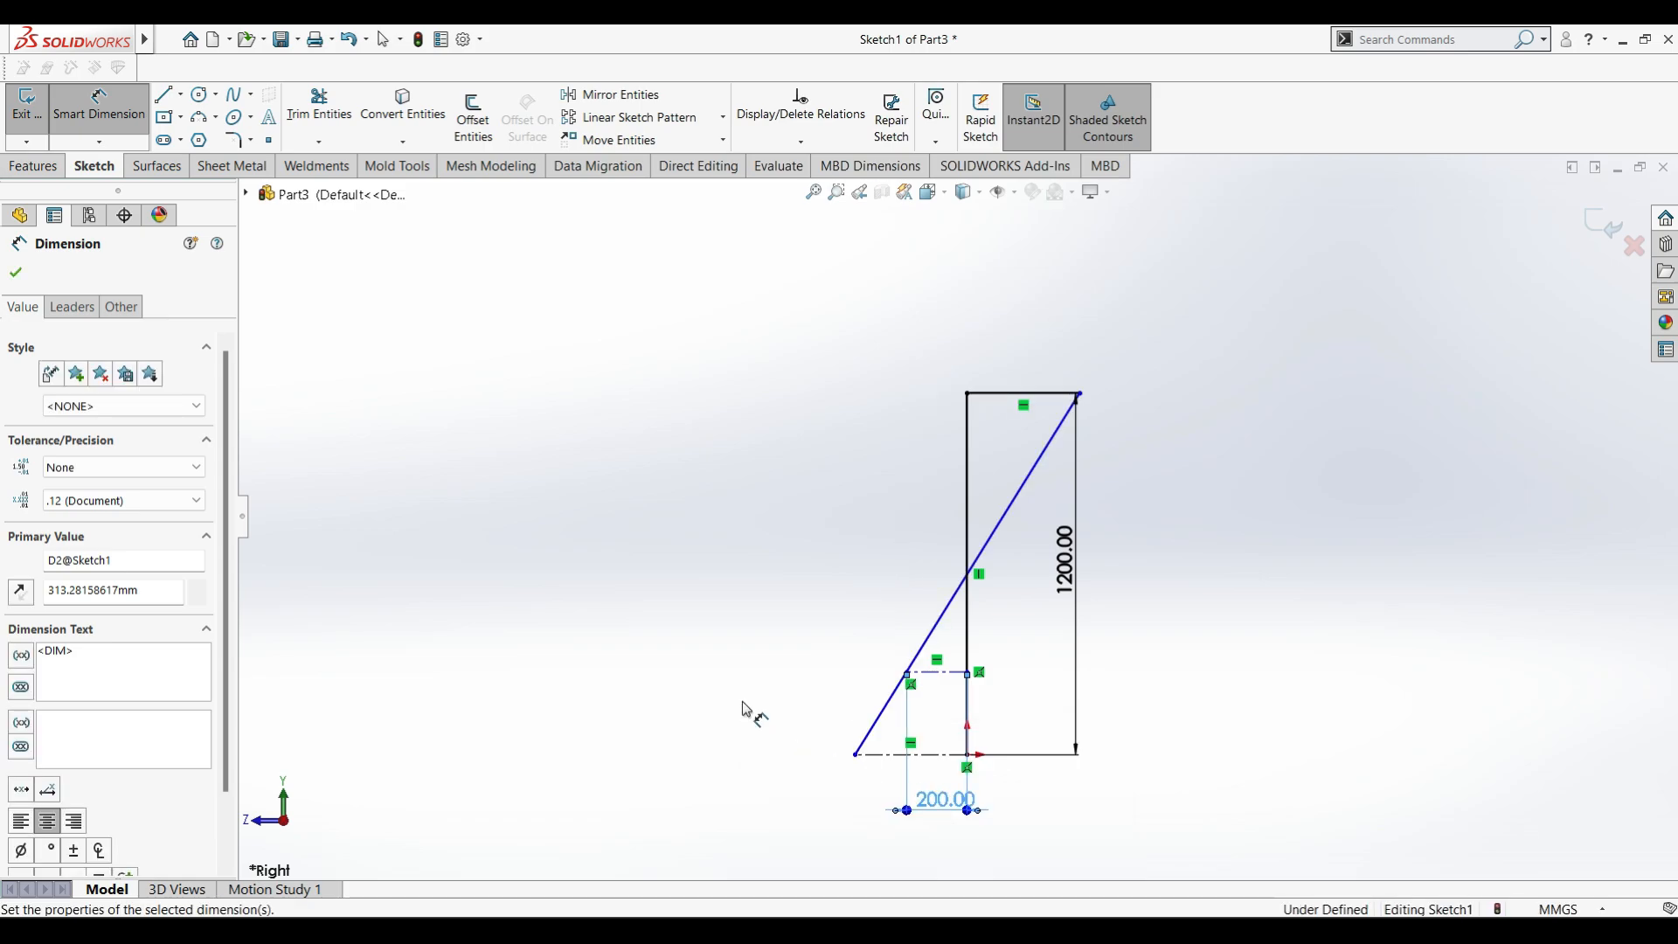
left_click(701, 701)
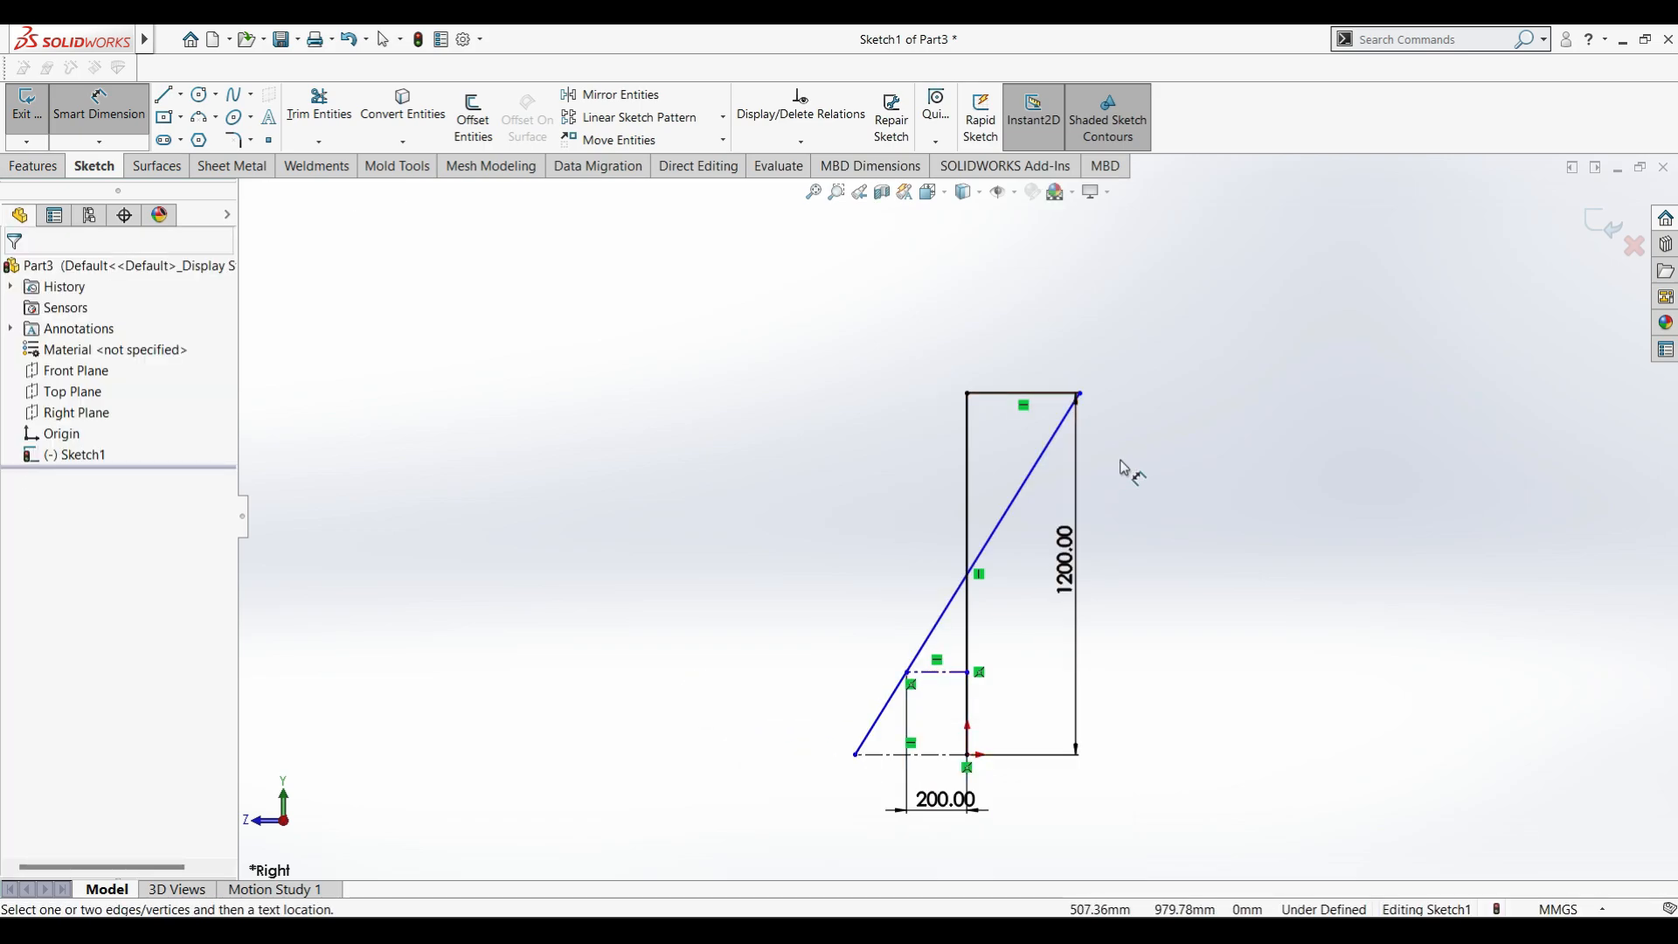
Move the top line's free end back across the vertical line, to about 128 mm from it on the centerlines' side.
key("Escape")
left_click_drag(1081, 396, 928, 404)
left_click(1275, 598)
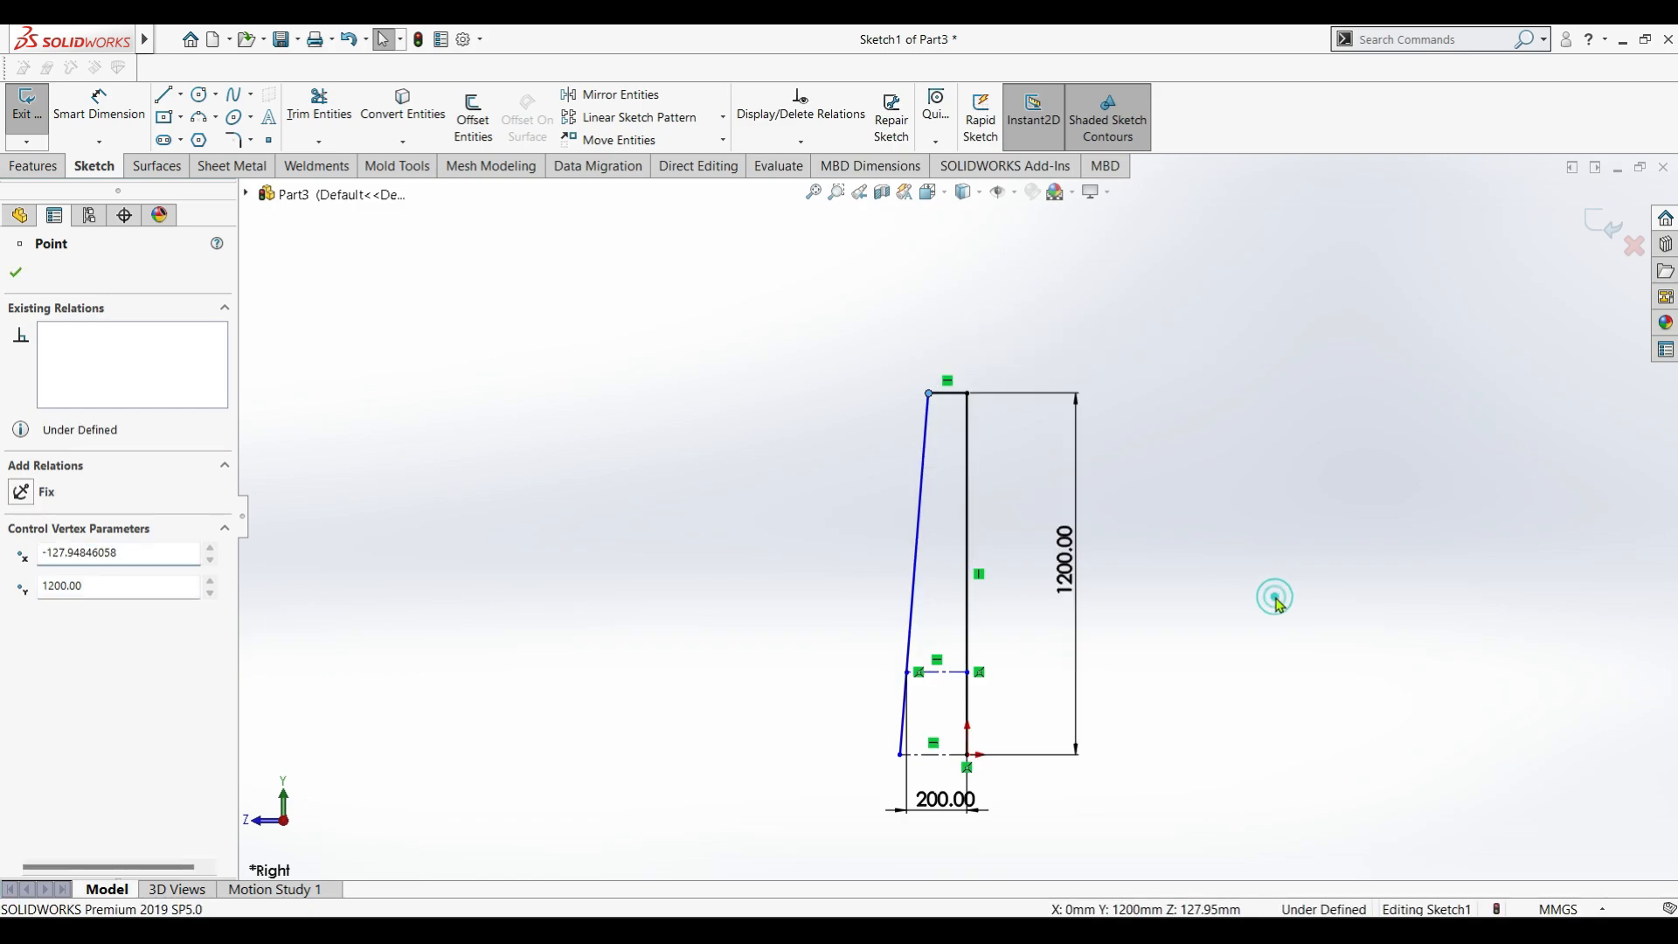
scroll(1005, 673, "down", 2)
Dimension the profile's top line at 120 mm.
left_click(112, 118)
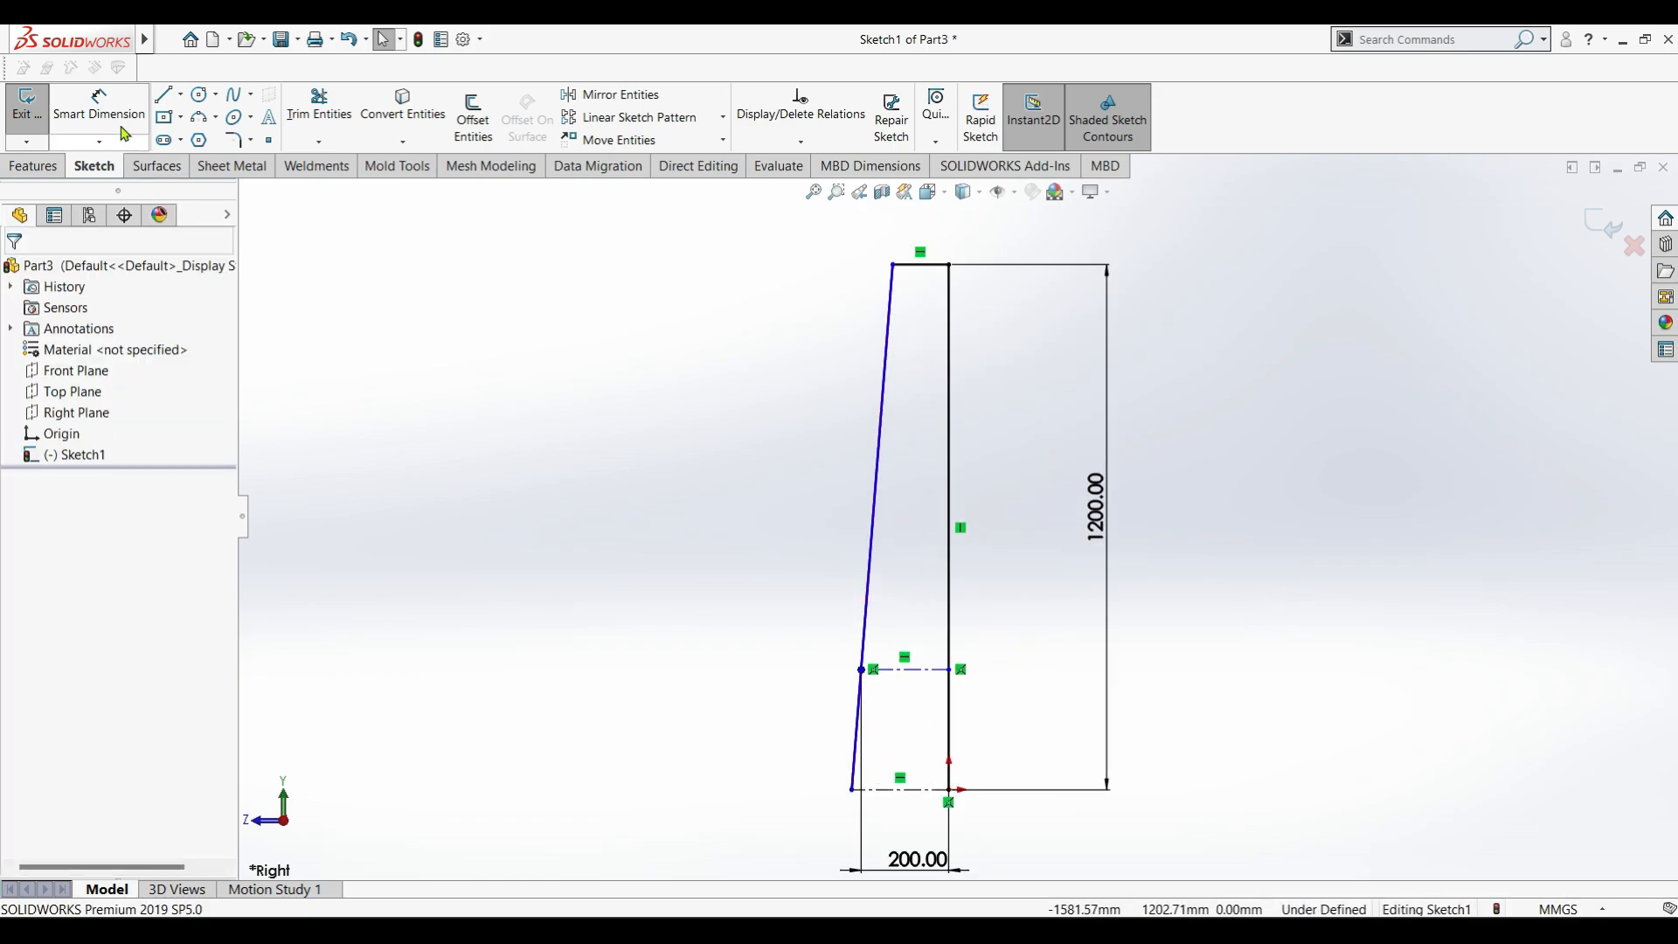
left_click(924, 267)
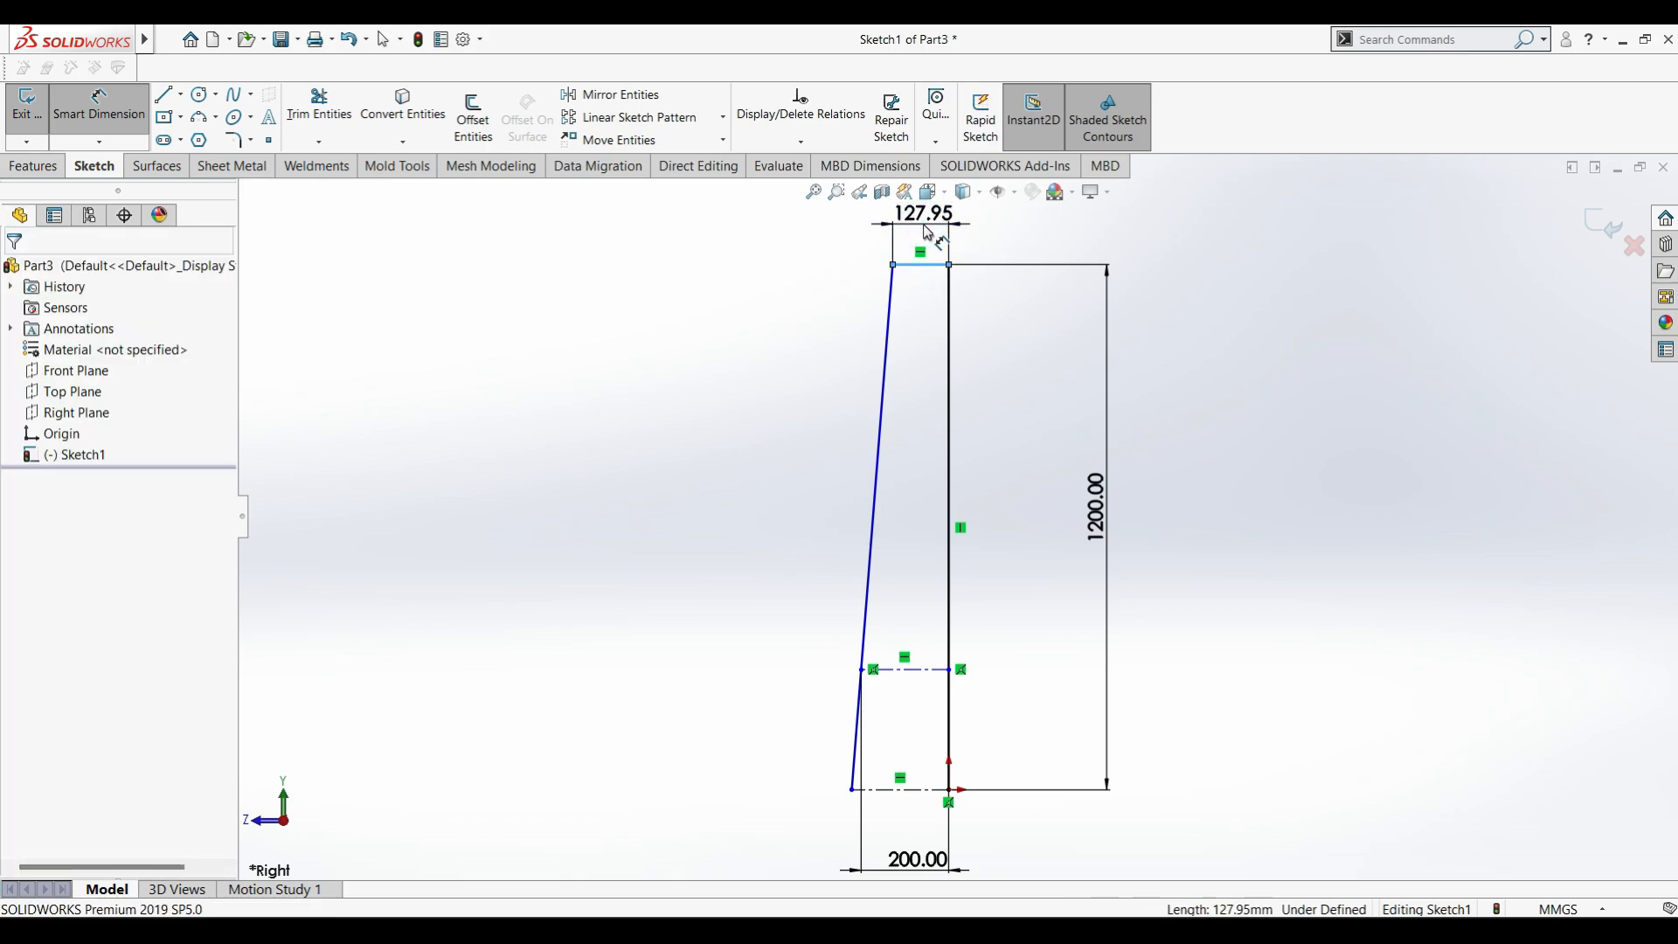
left_click(928, 233)
key("Return")
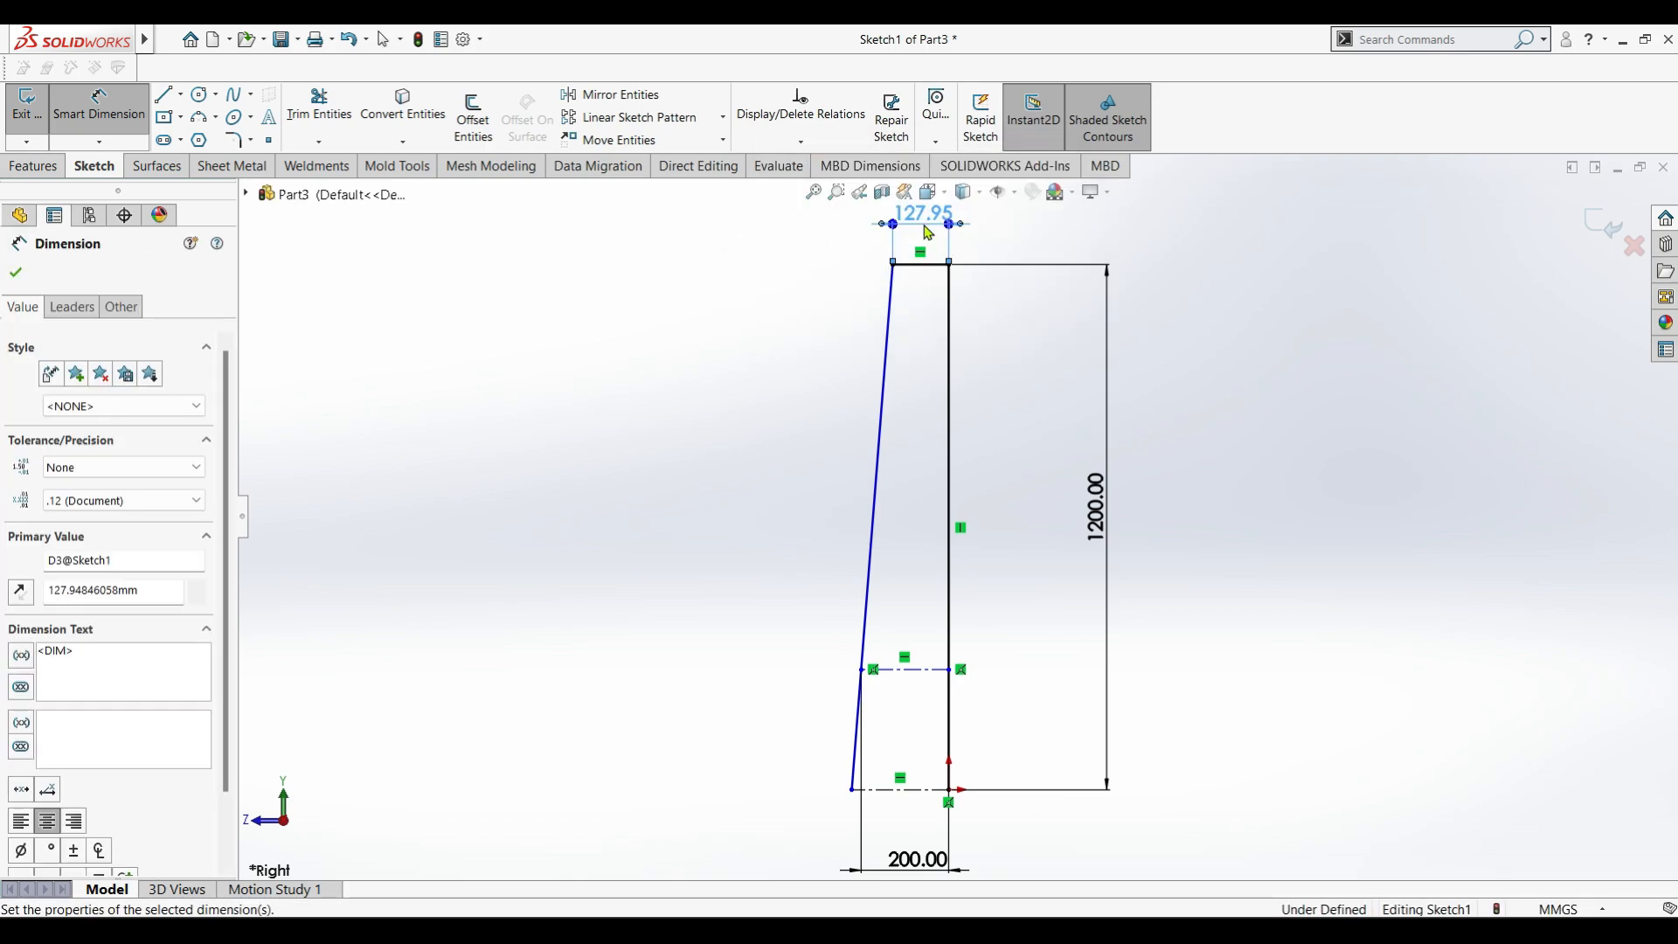
double_click(922, 214)
type("120")
left_click(789, 288)
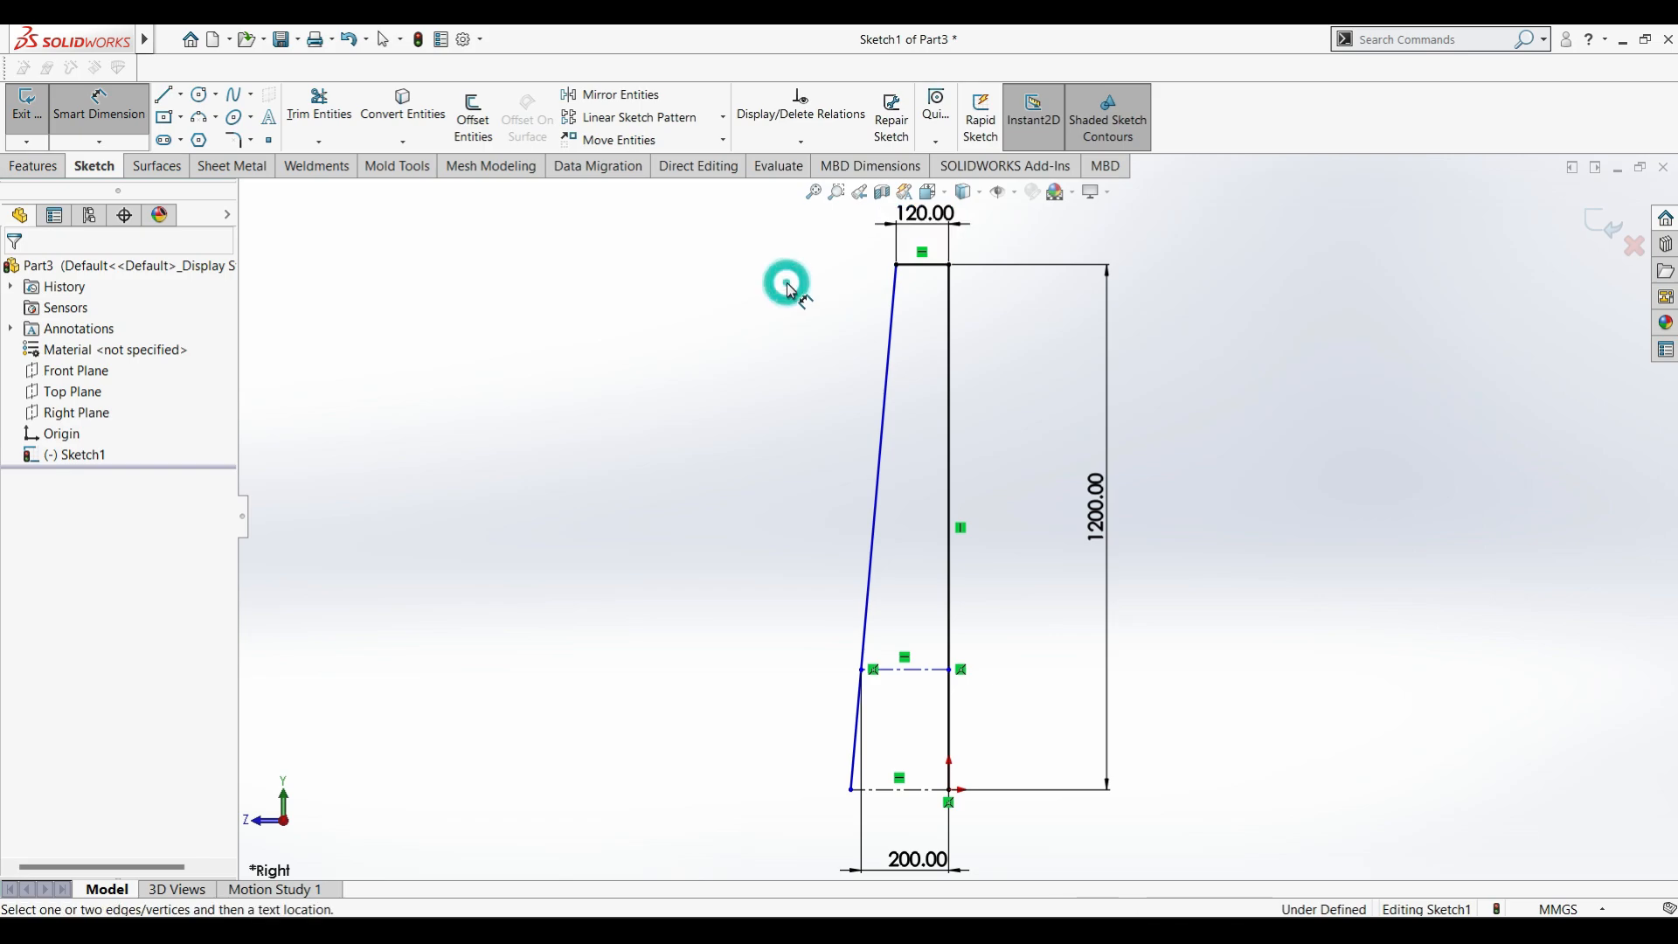
Dimension the vertical distance between the two horizontal centerlines at 200 mm.
left_click(931, 674)
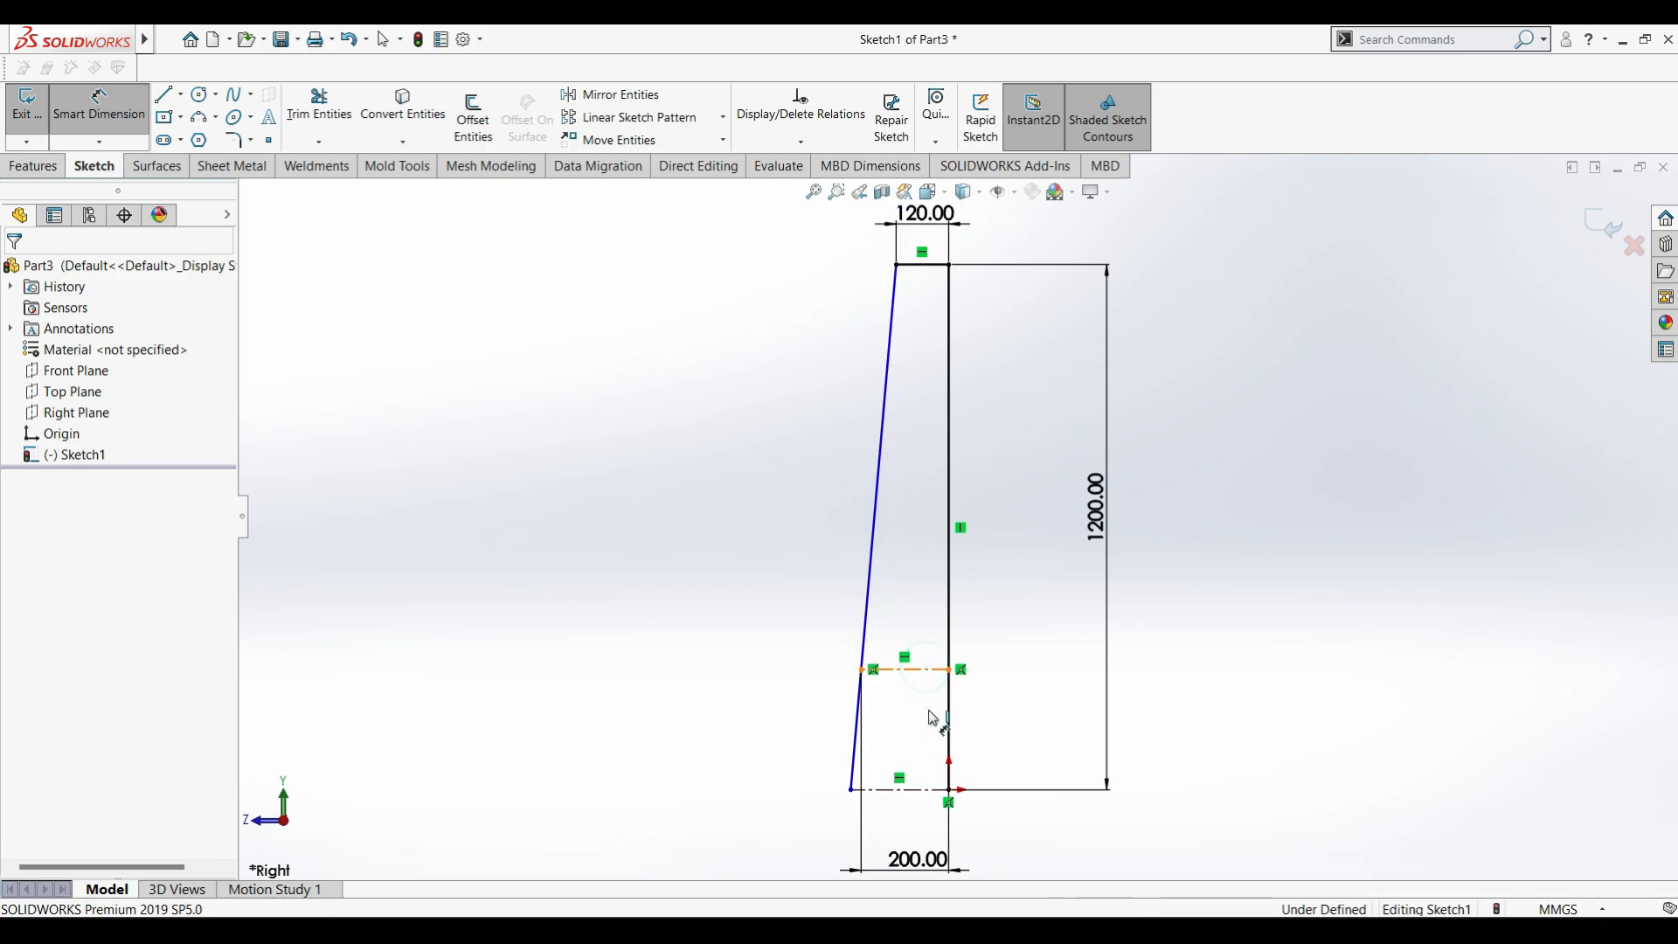
left_click(940, 789)
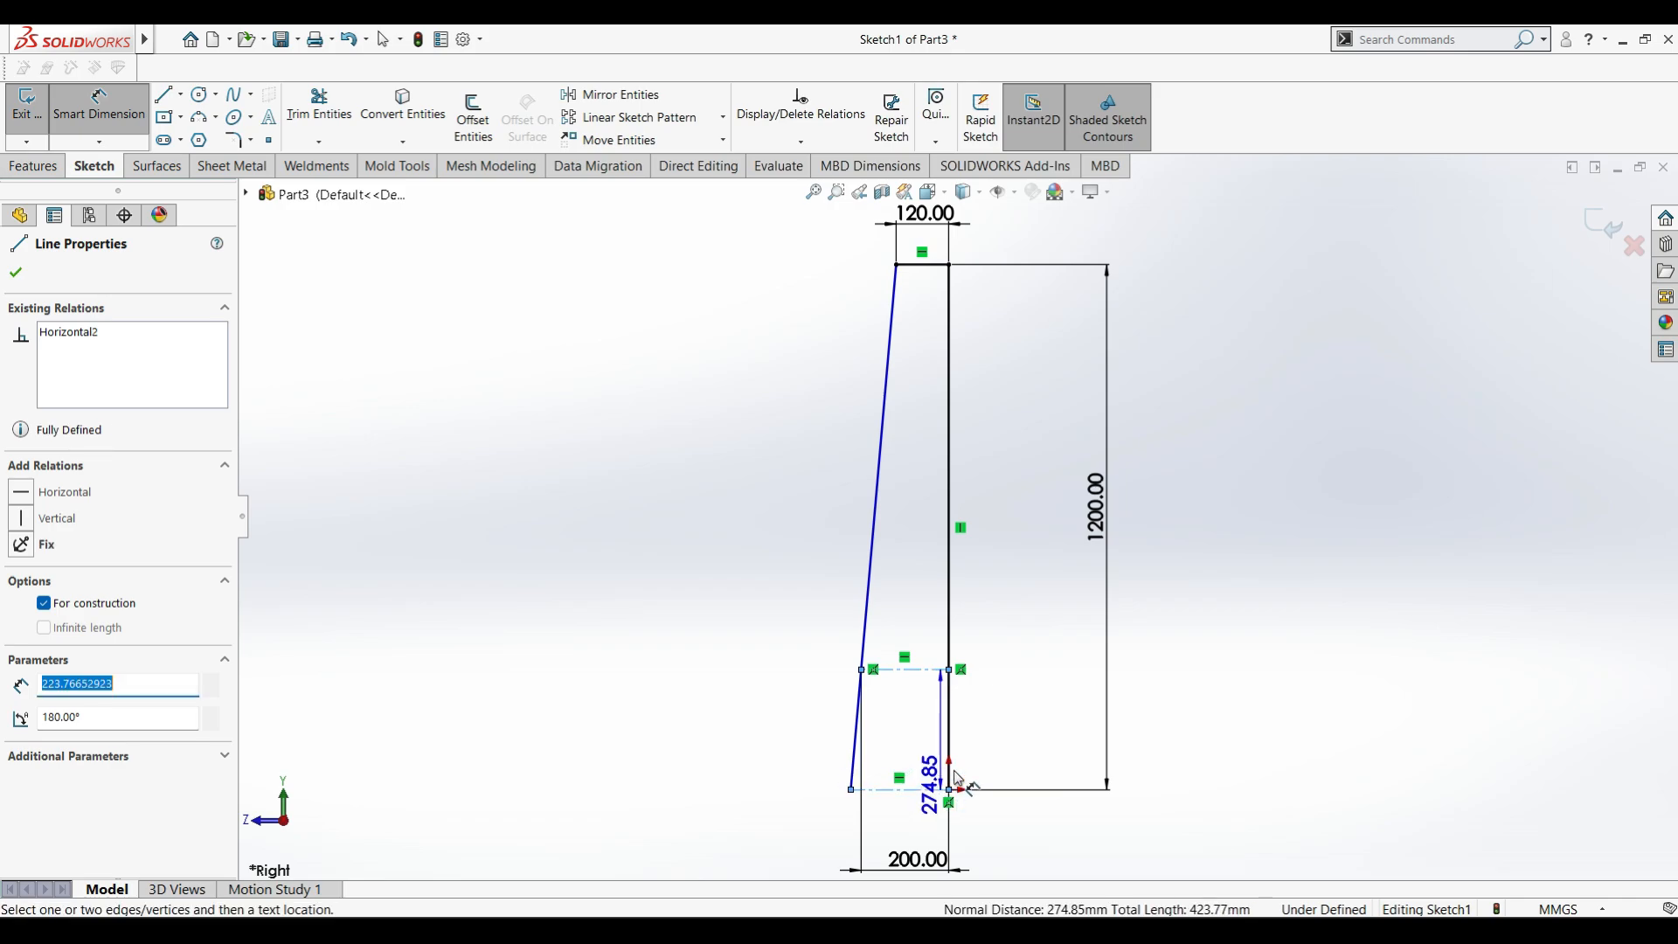
left_click(1057, 752)
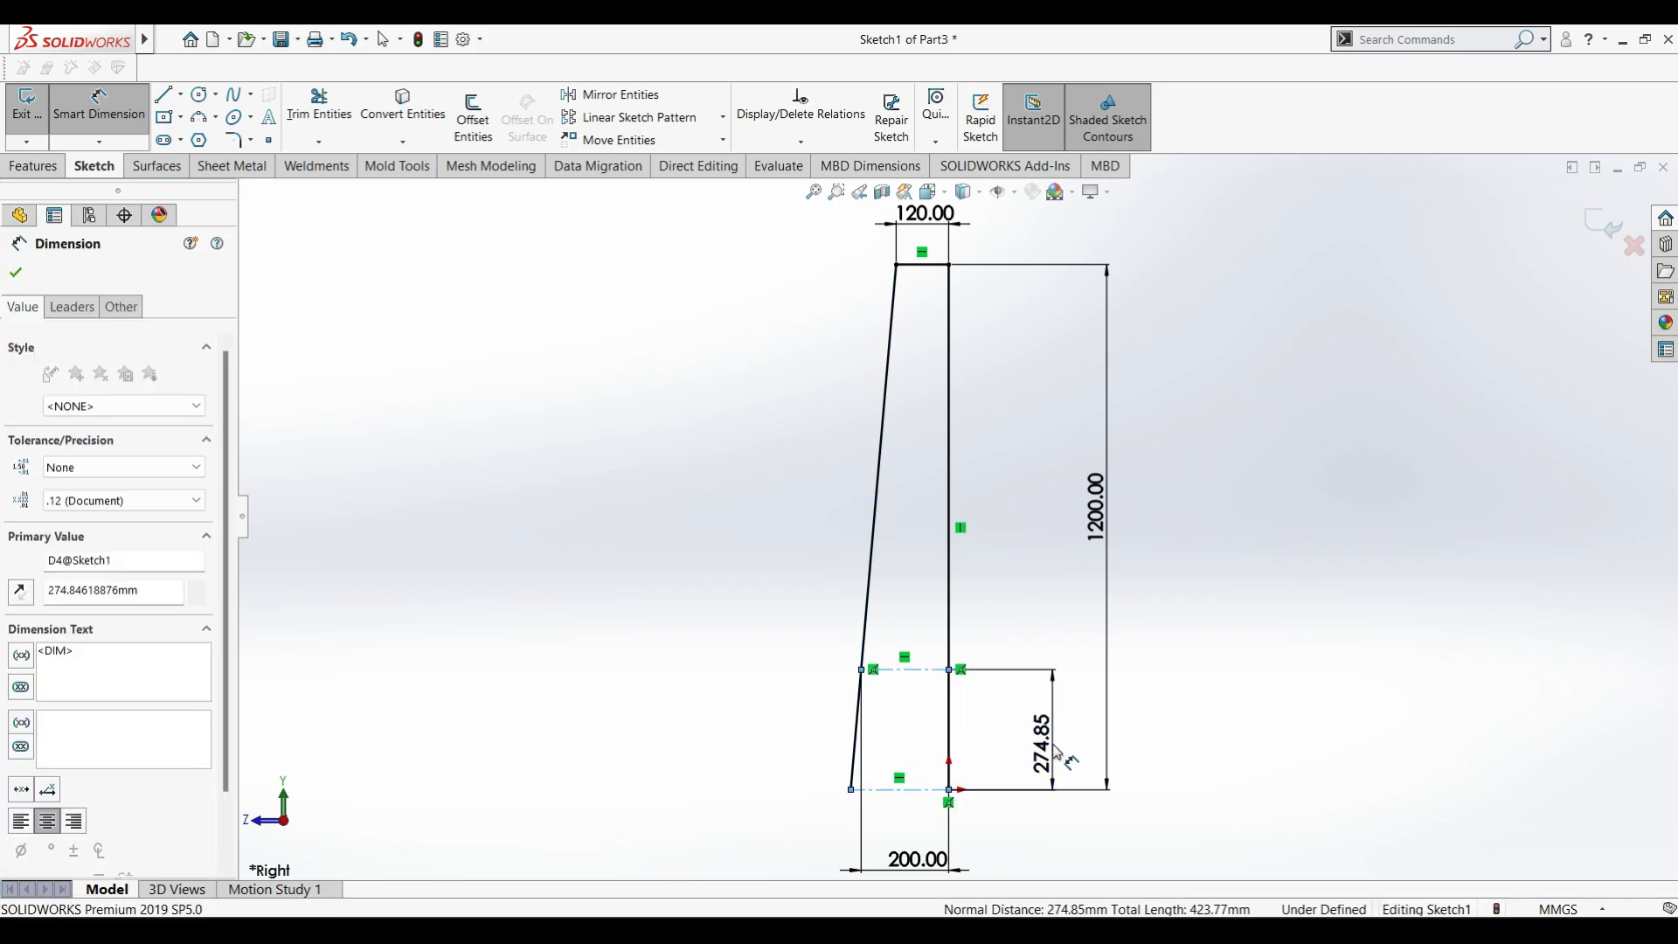
type("250")
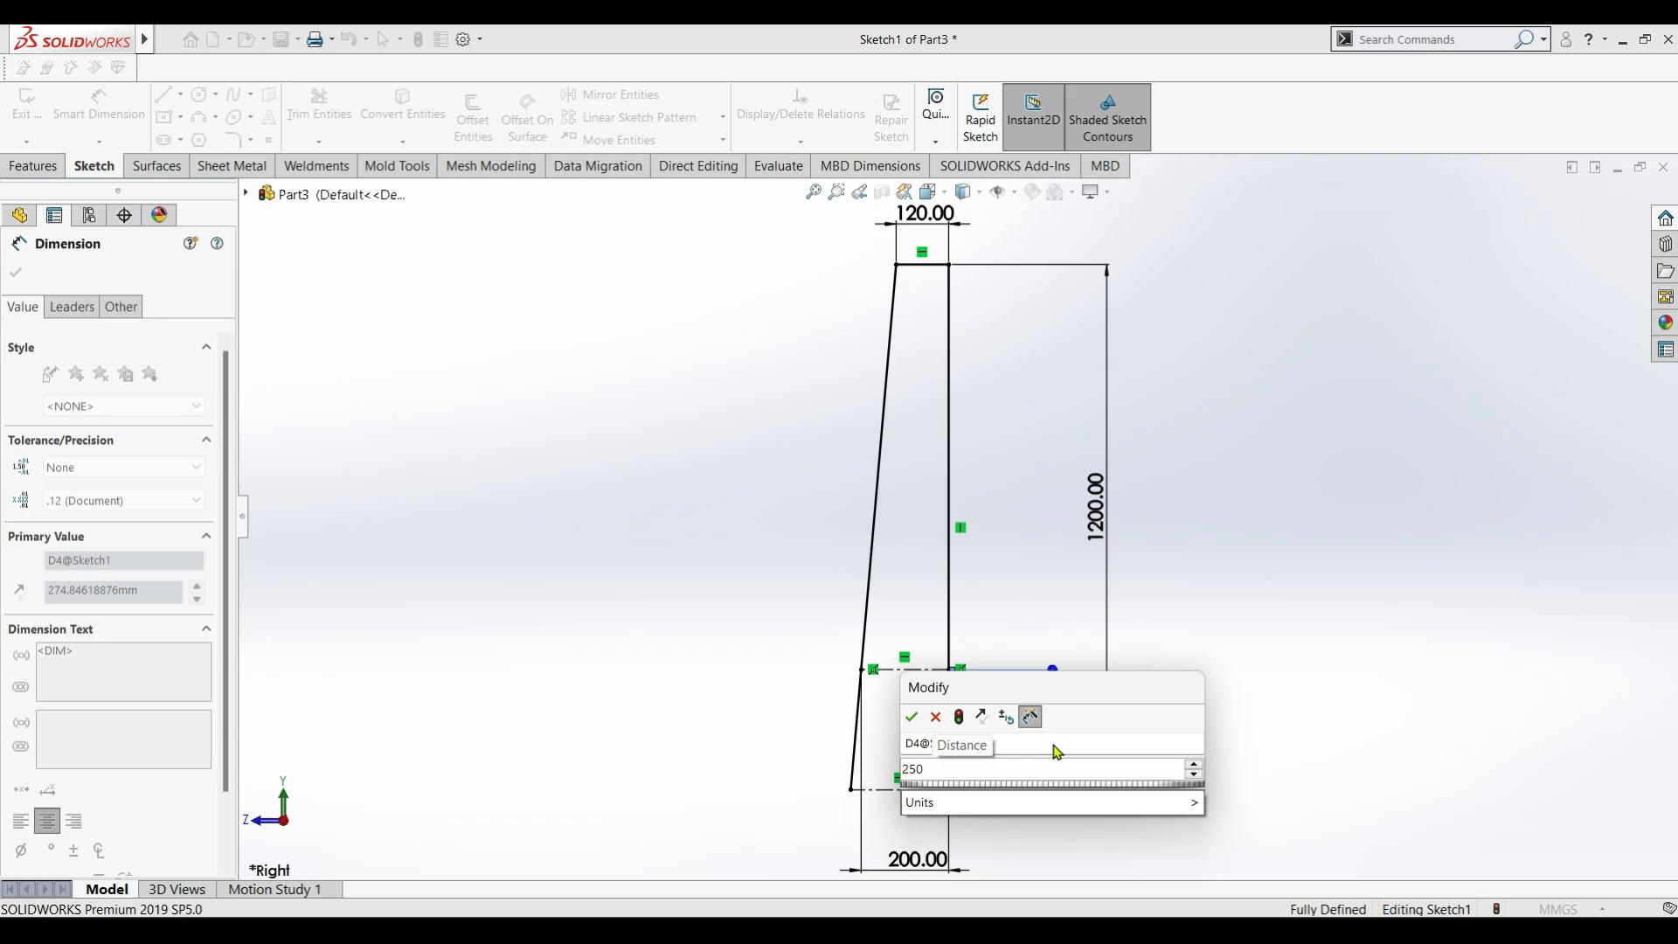
type("00")
key("Return")
left_click(1223, 614)
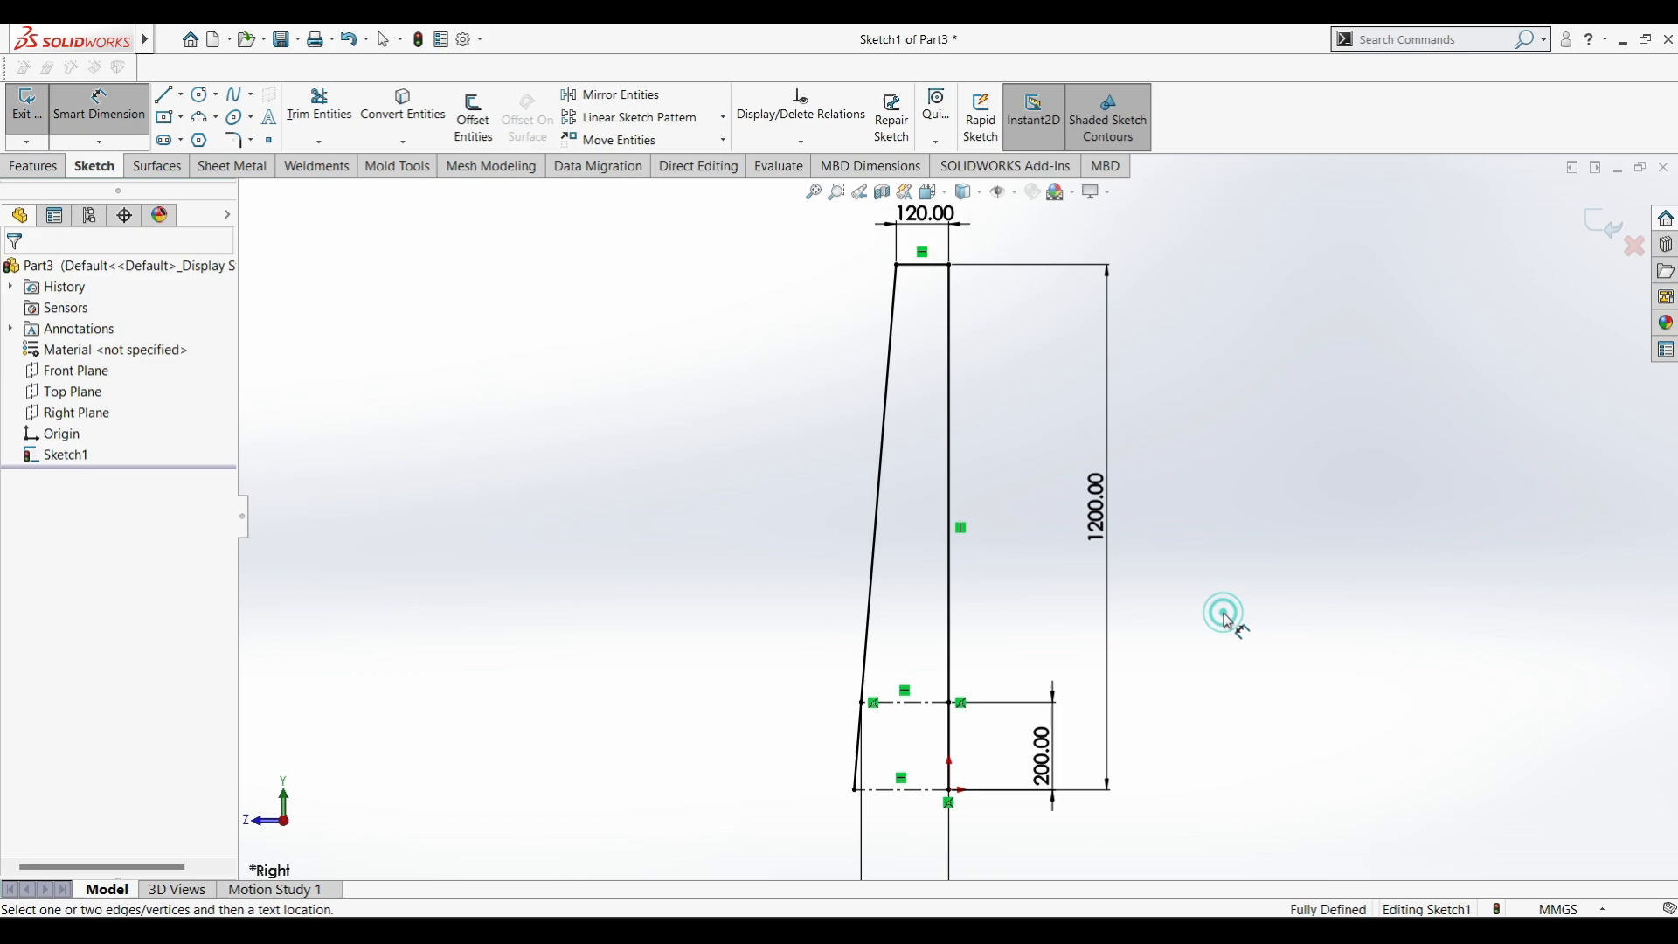
scroll(839, 564, "up", 3)
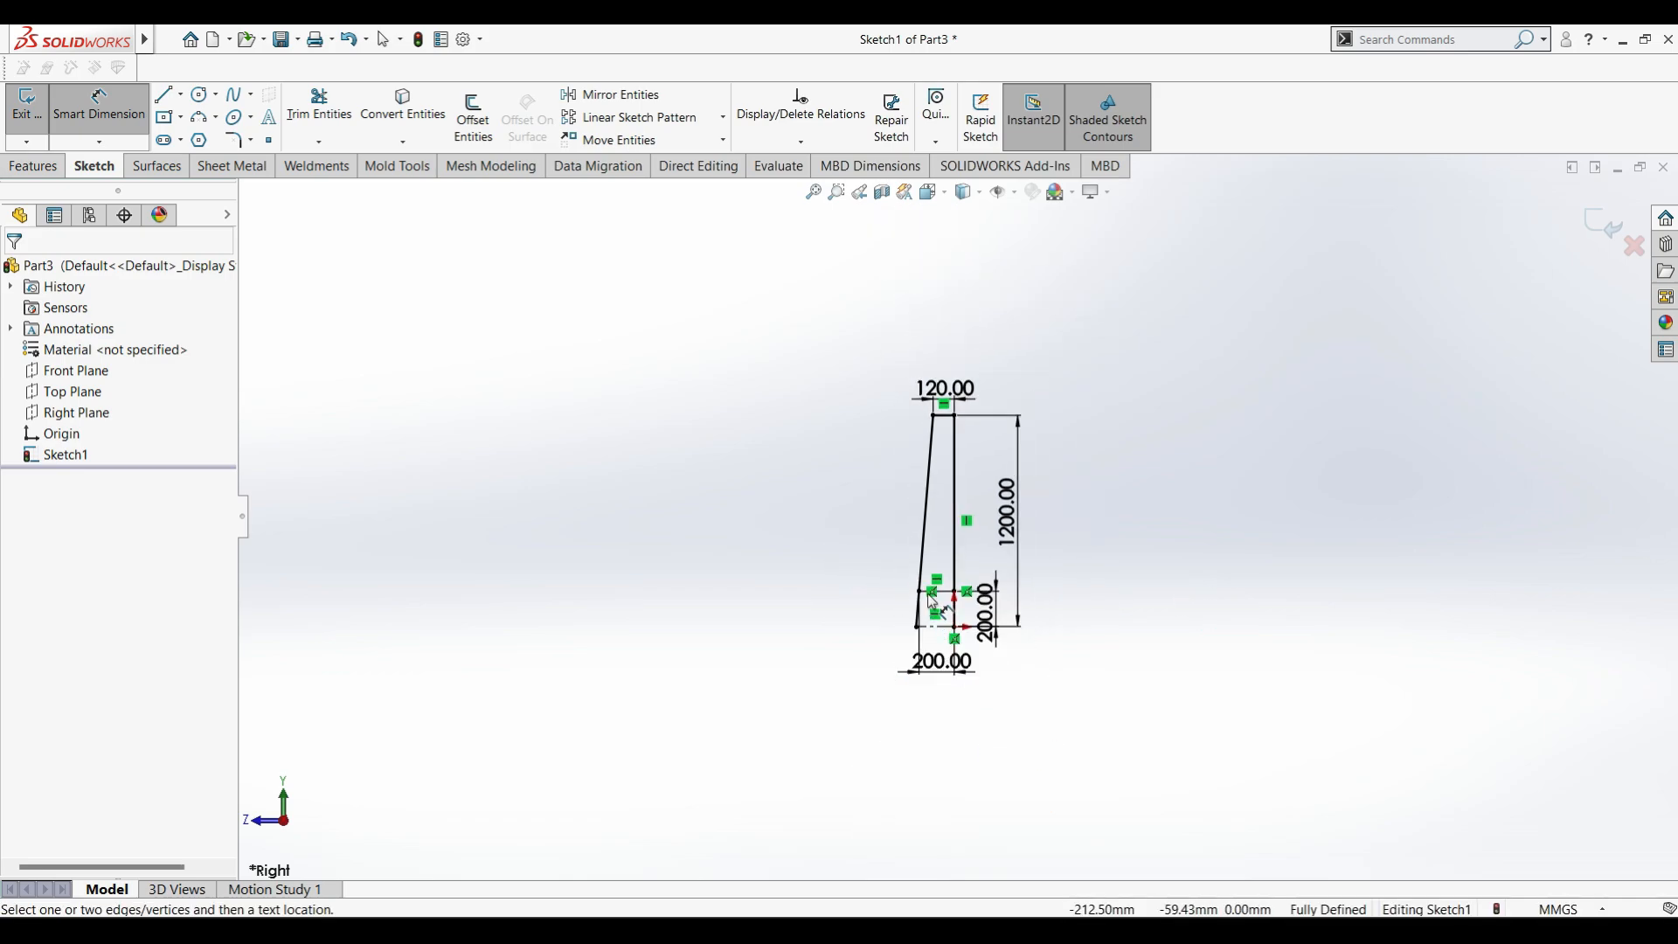
scroll(949, 588, "down", 5)
left_click(959, 575)
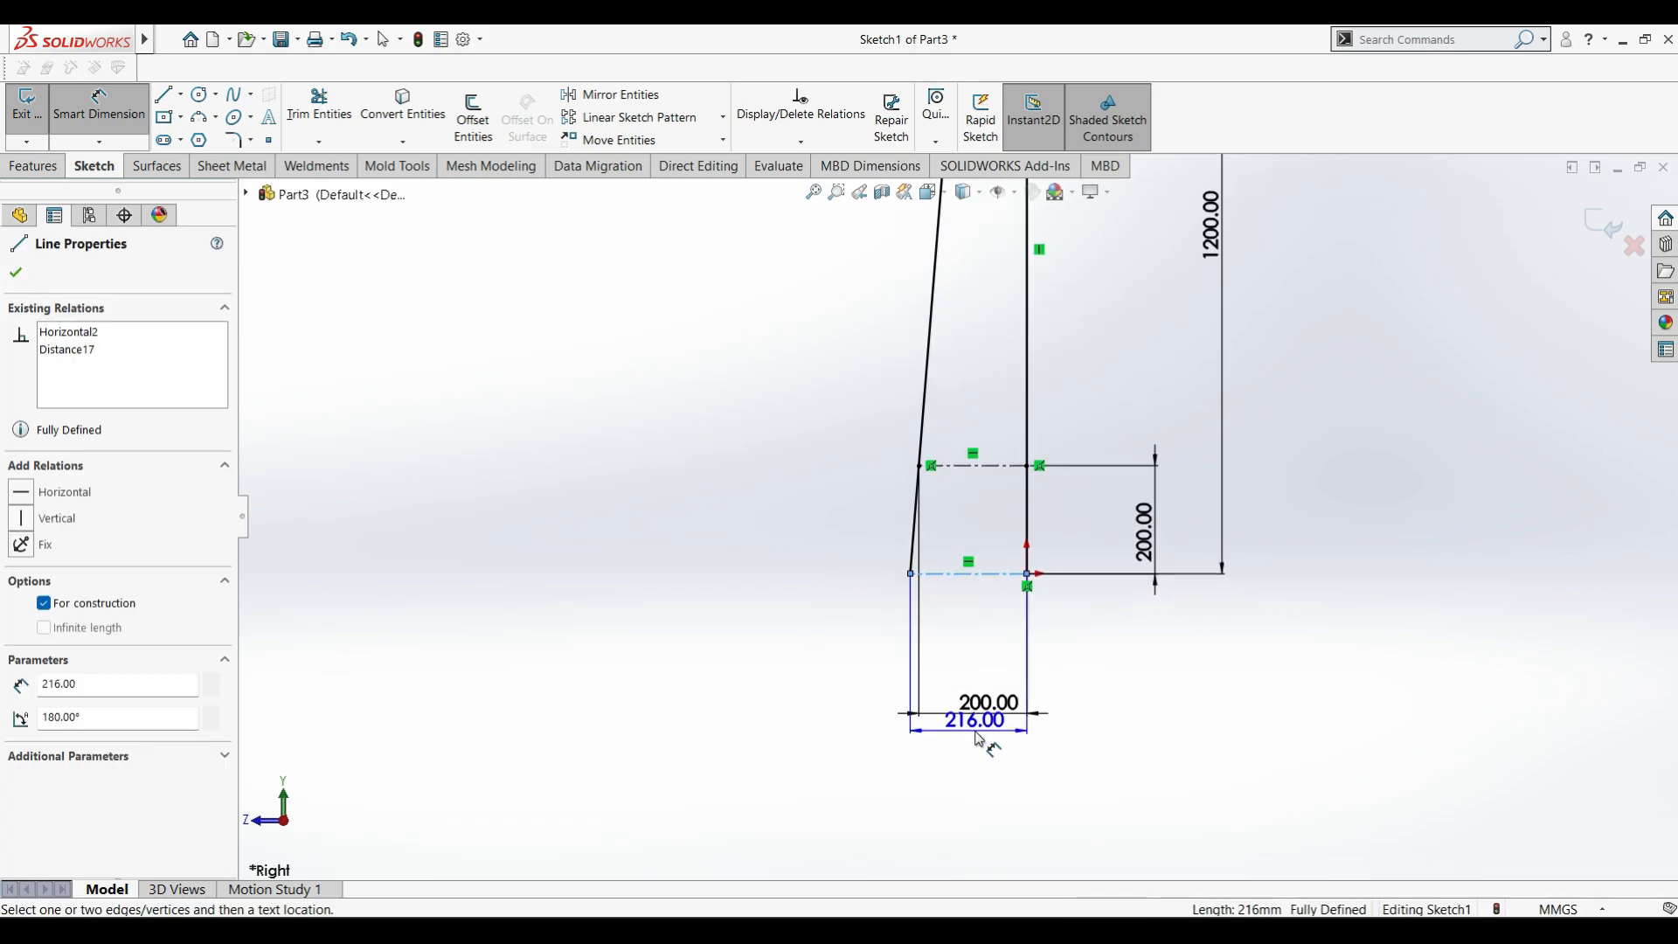
key("Escape")
key("Escape")
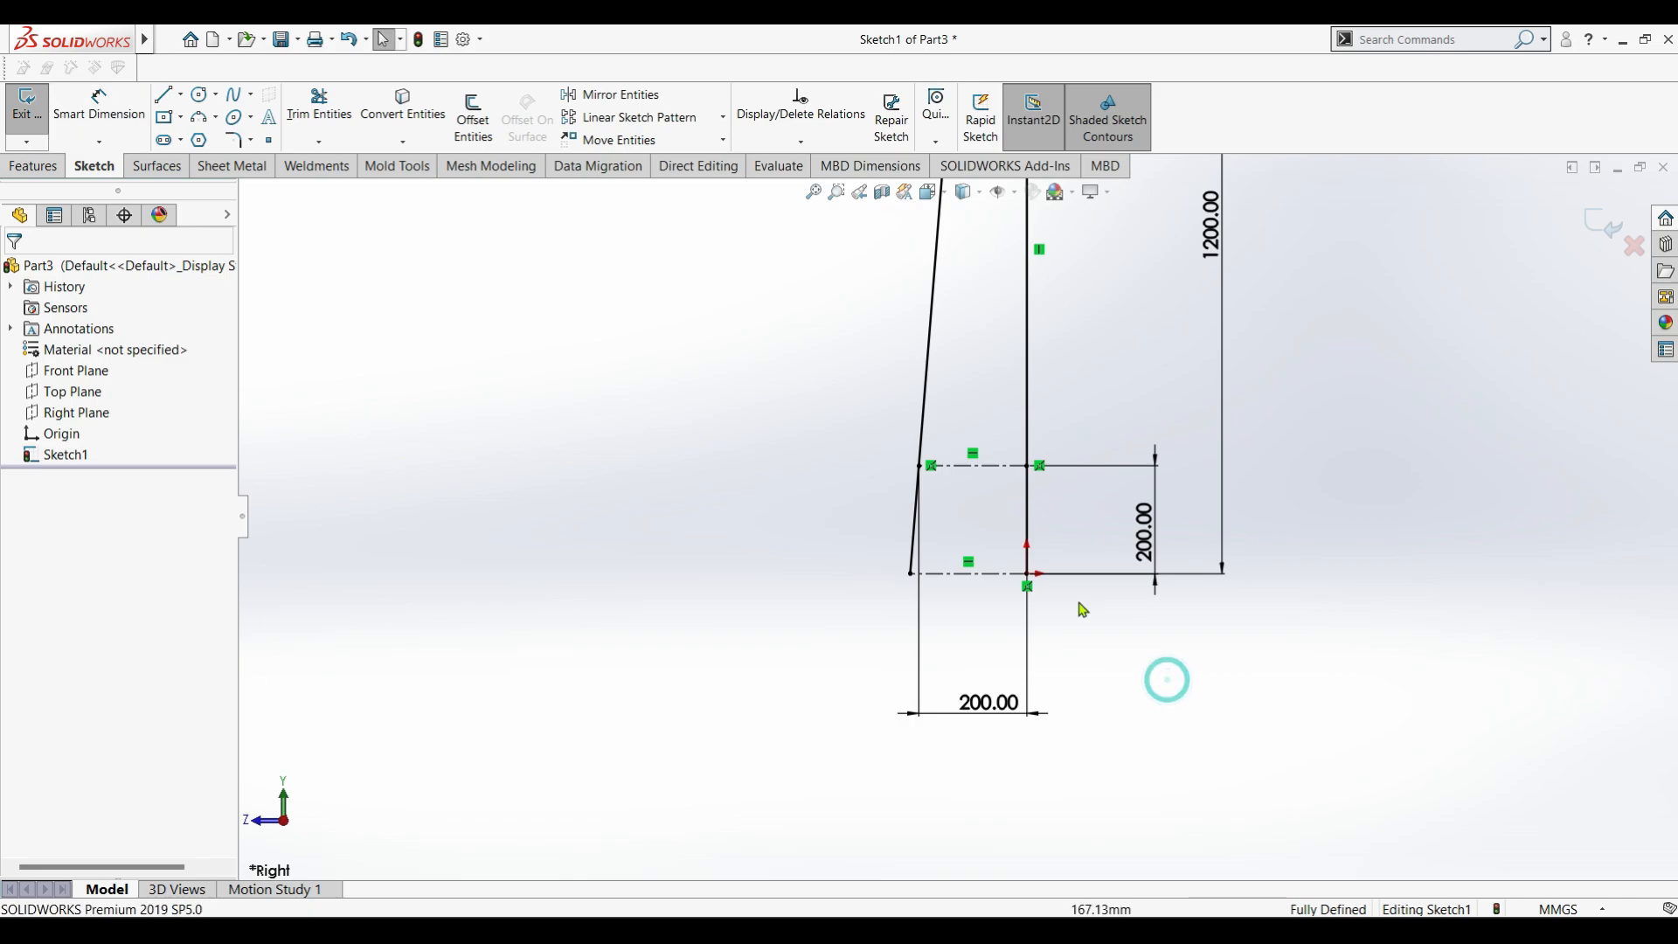
Close the profile sketch and, on the Top Plane, sketch a center rectangle about 25 mm wide around the origin.
scroll(939, 650, "up", 4)
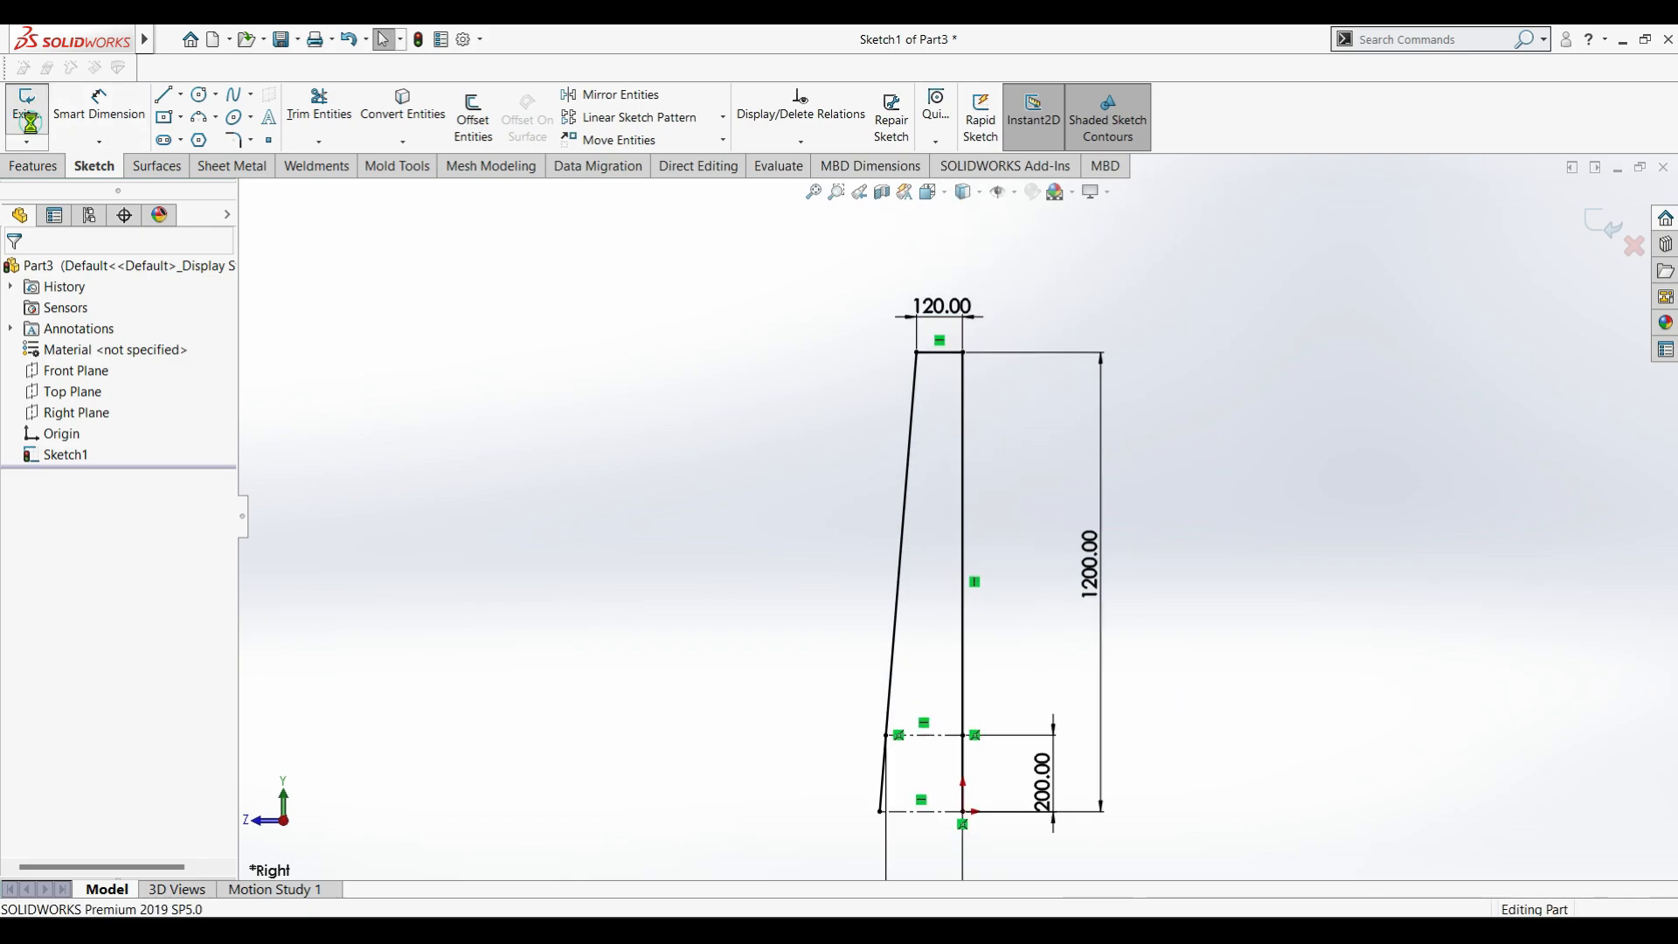
left_click(53, 393)
left_click(67, 363)
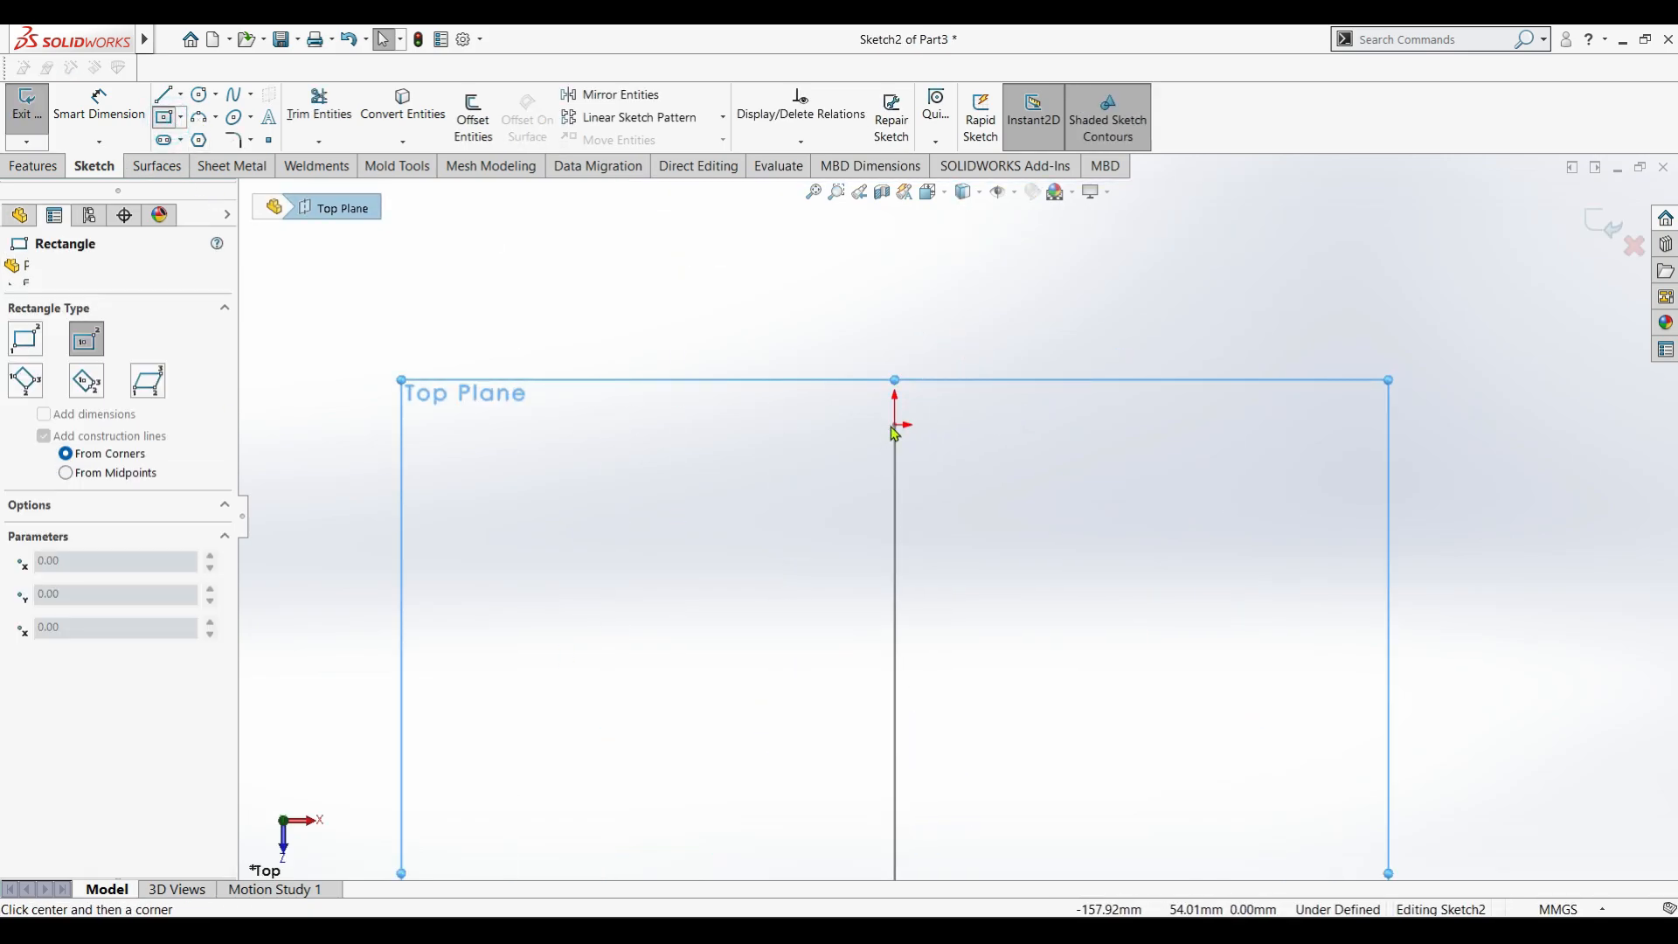
left_click(894, 425)
left_click(947, 388)
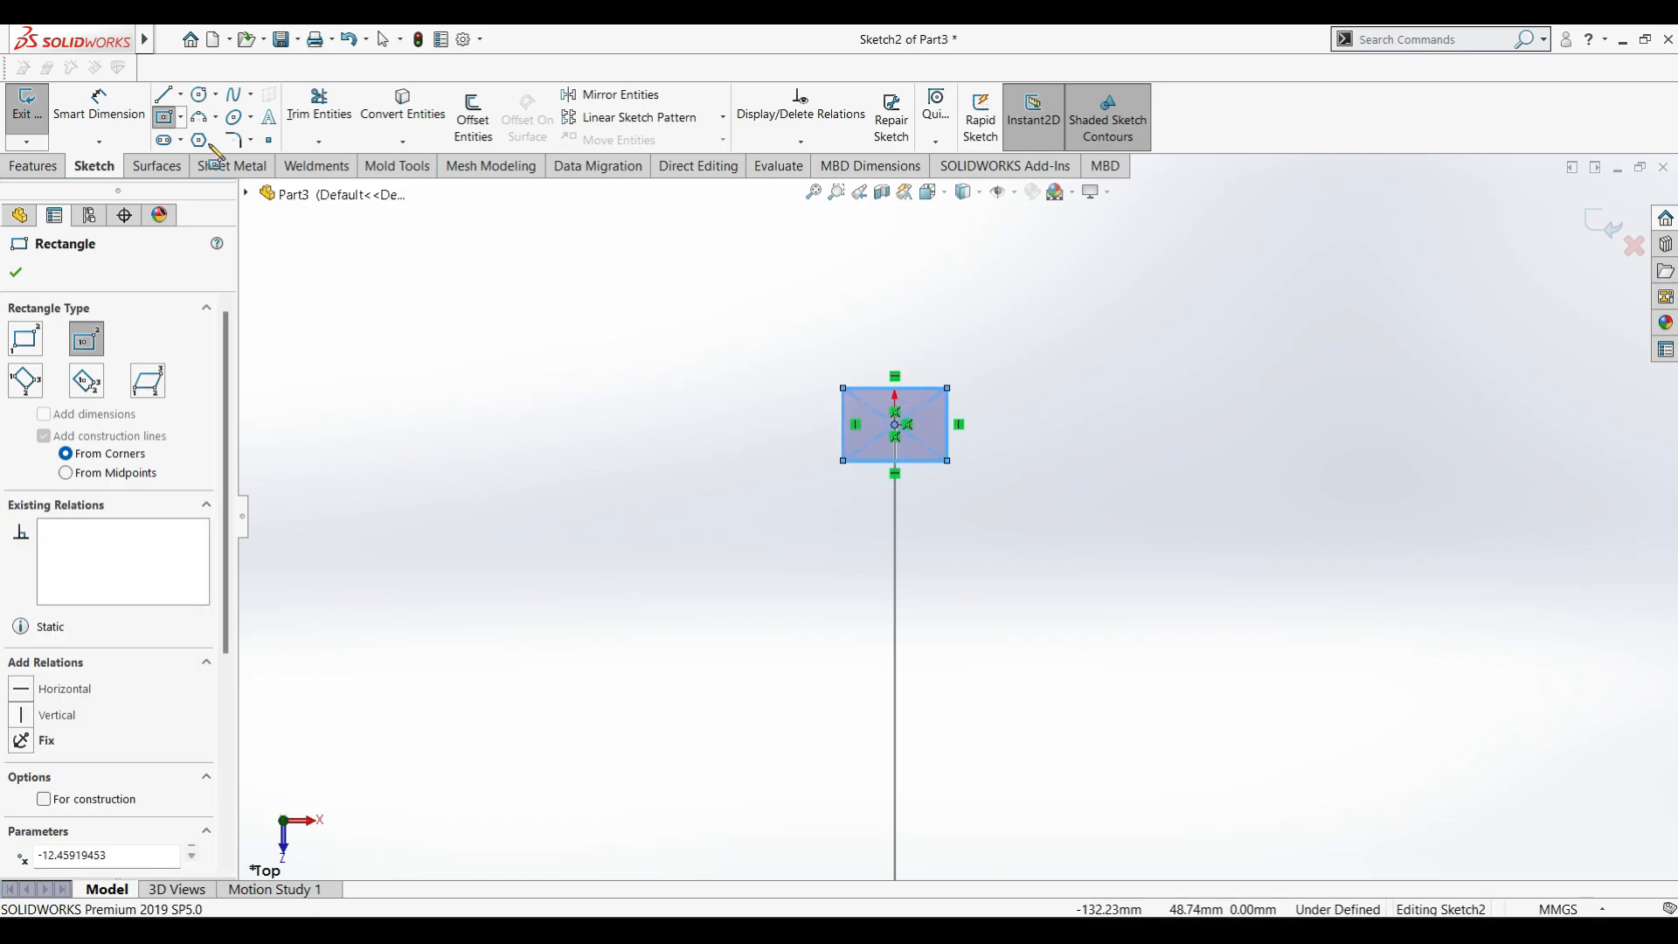
Dimension the center rectangle around the origin as a 20 × 20 mm square.
left_click(99, 105)
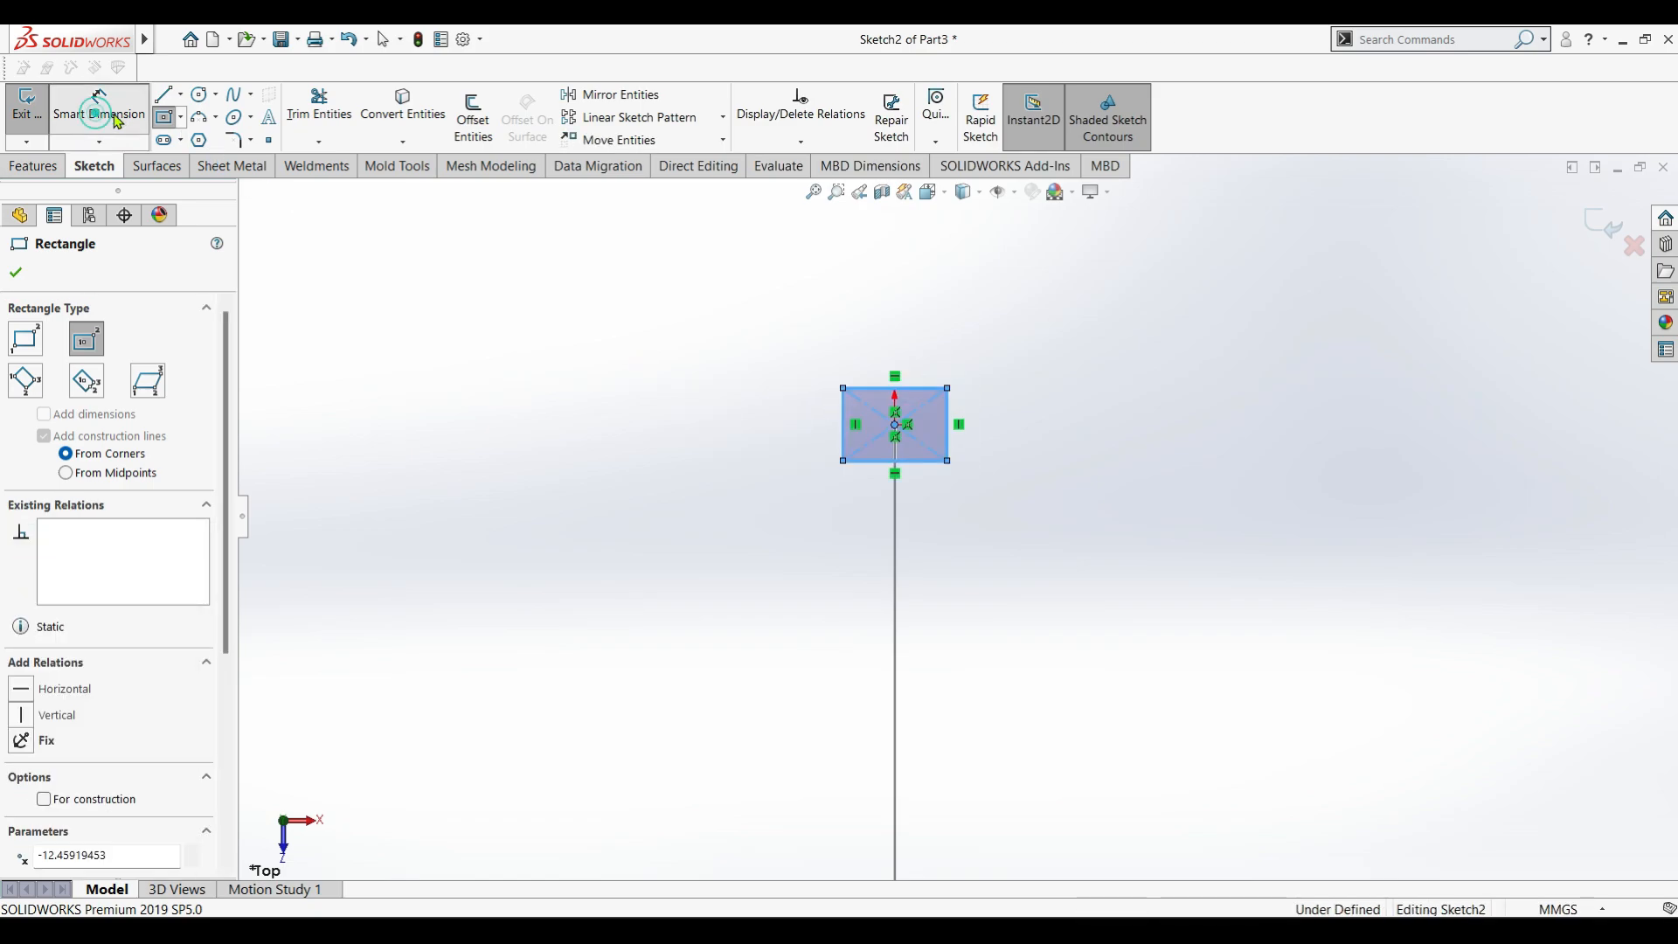
left_click(893, 350)
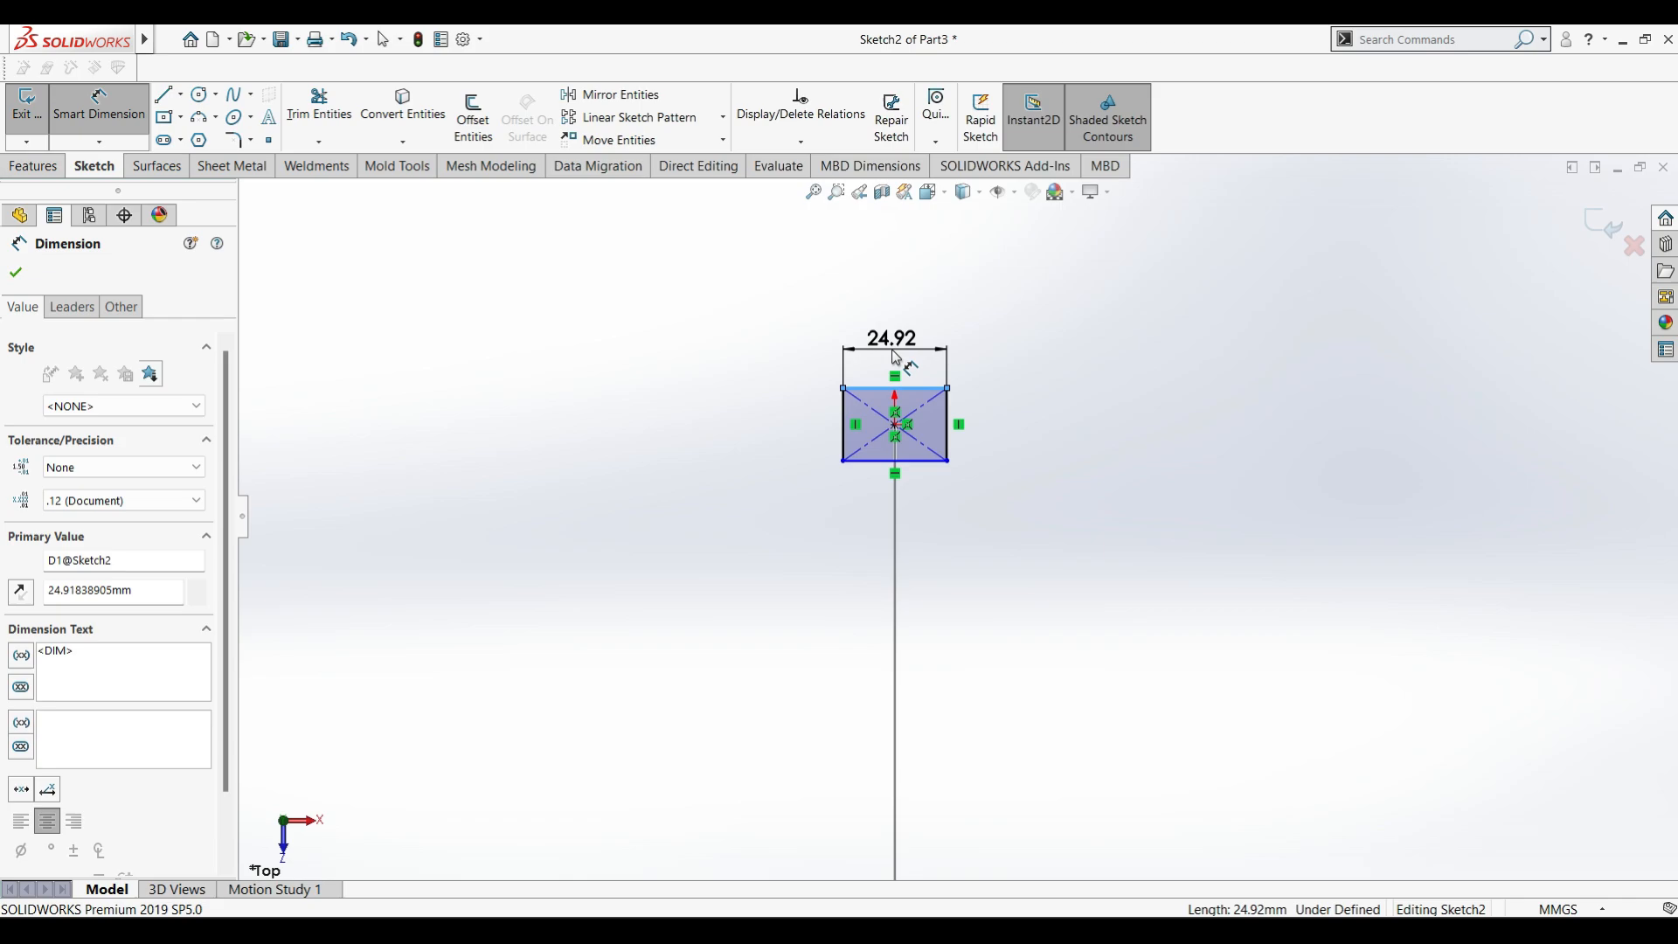
type("20")
key("Return")
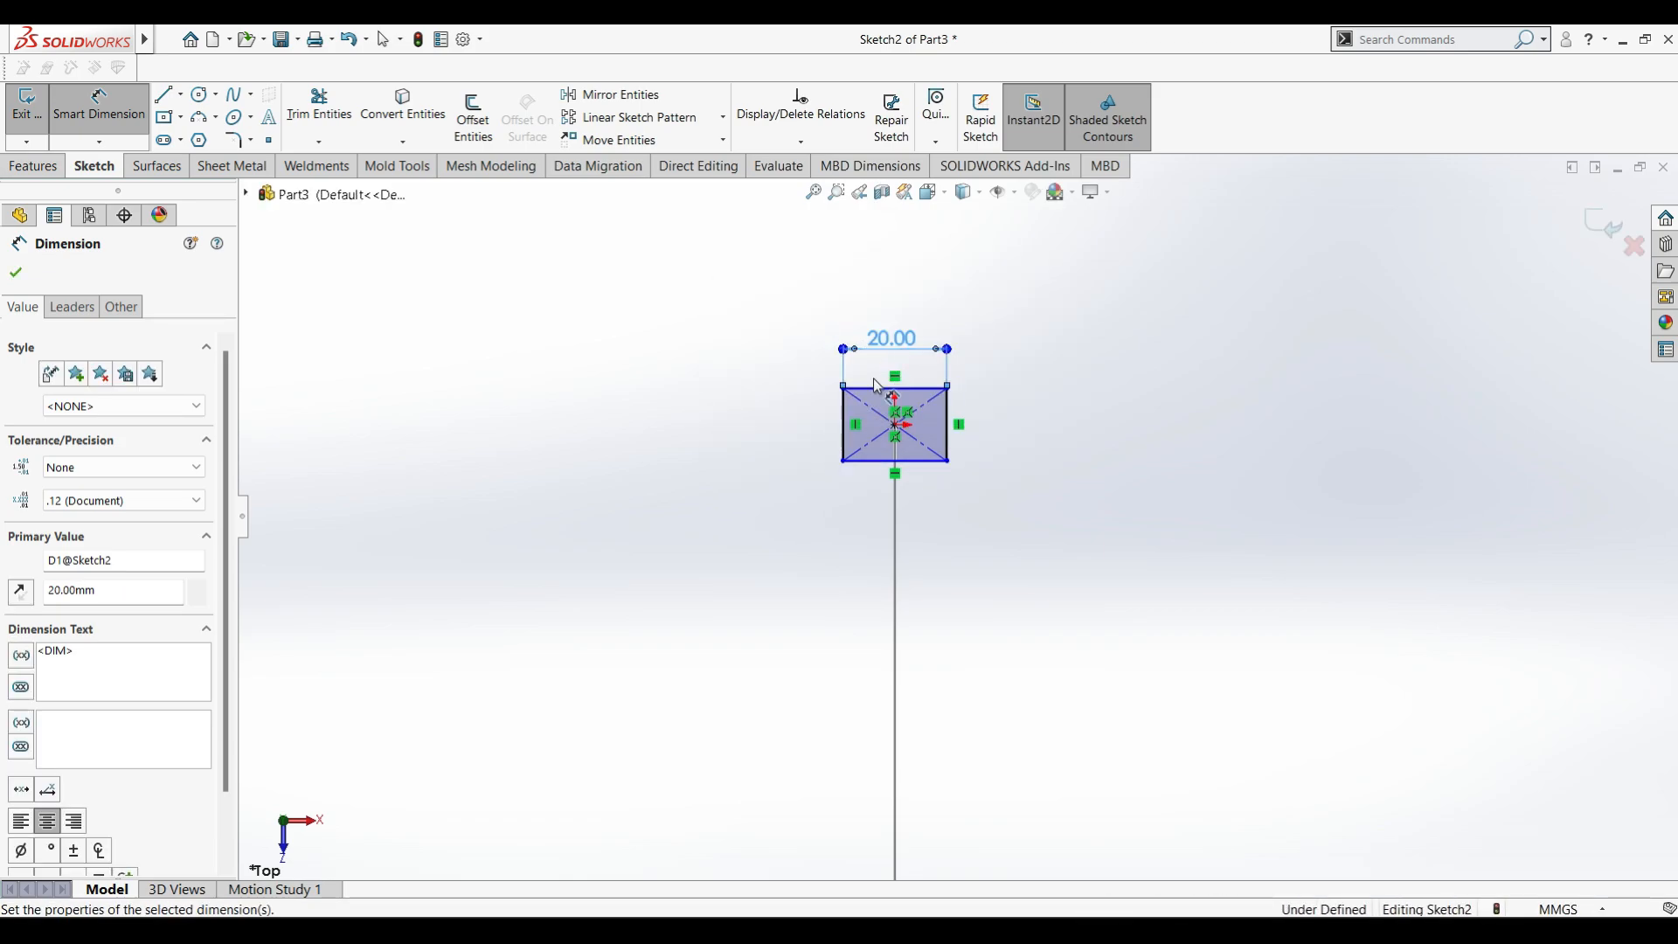
left_click(806, 430)
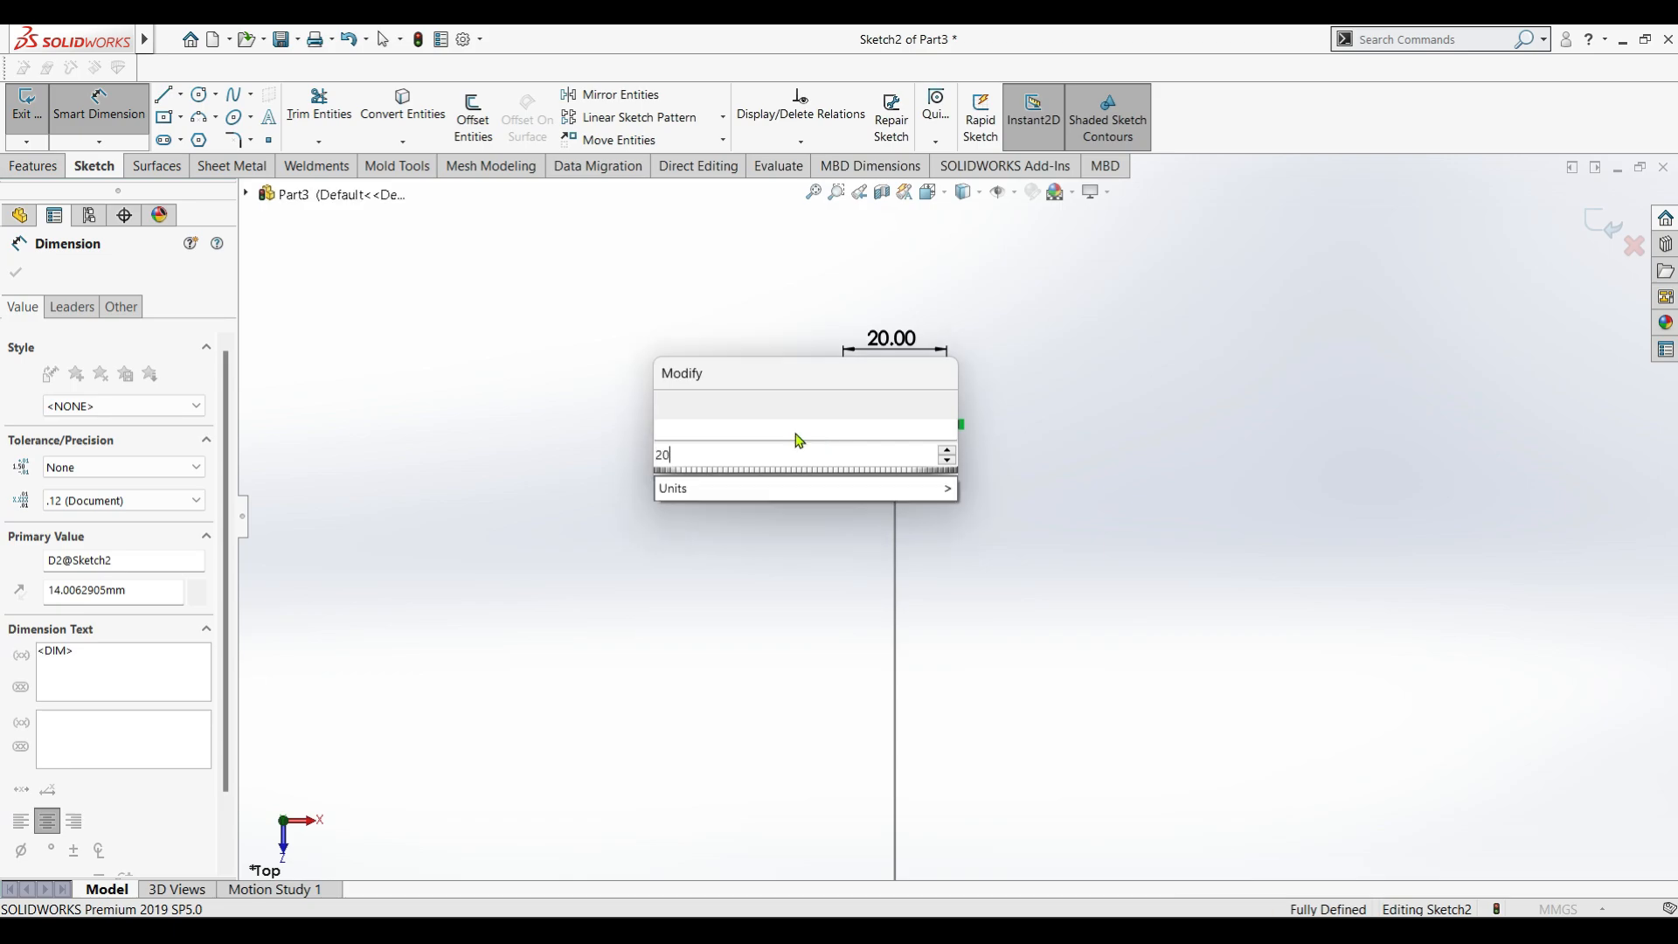
key("Return")
left_click(1068, 418)
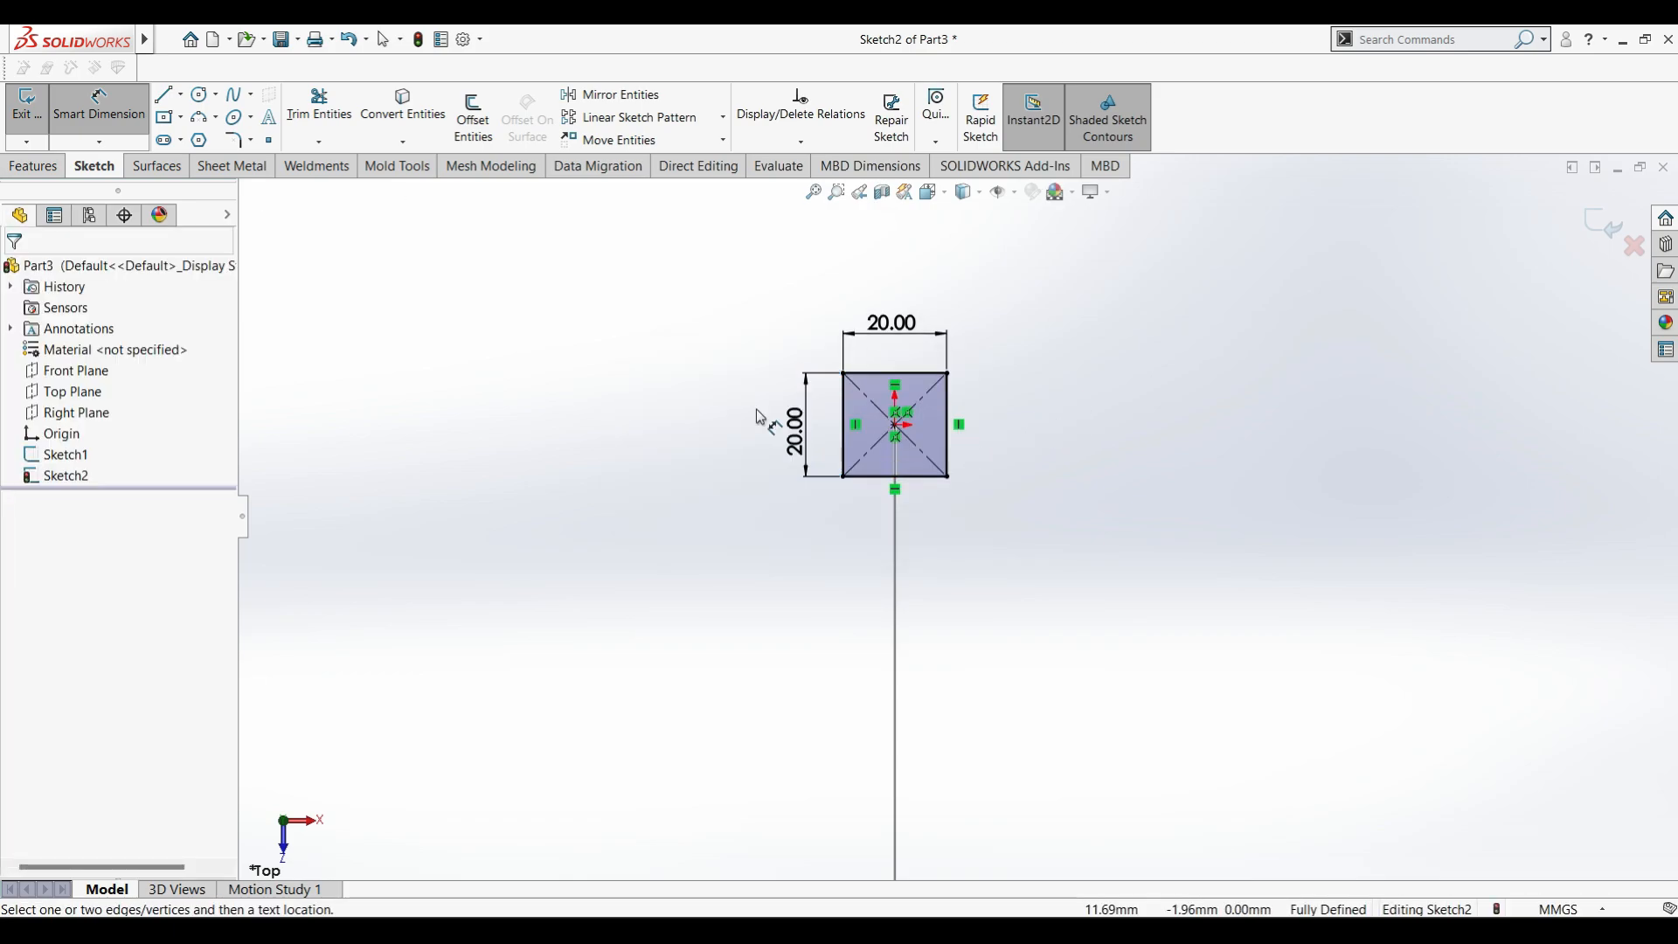
Create a Swept Boss/Base using the 20 mm square as profile and the tall frame sketch as path.
mouse_move(861, 685)
middle_mouse_down()
mouse_move(910, 408)
mouse_move(888, 510)
mouse_move(943, 579)
mouse_move(982, 562)
mouse_move(1019, 585)
mouse_move(973, 524)
mouse_move(1029, 460)
middle_mouse_up()
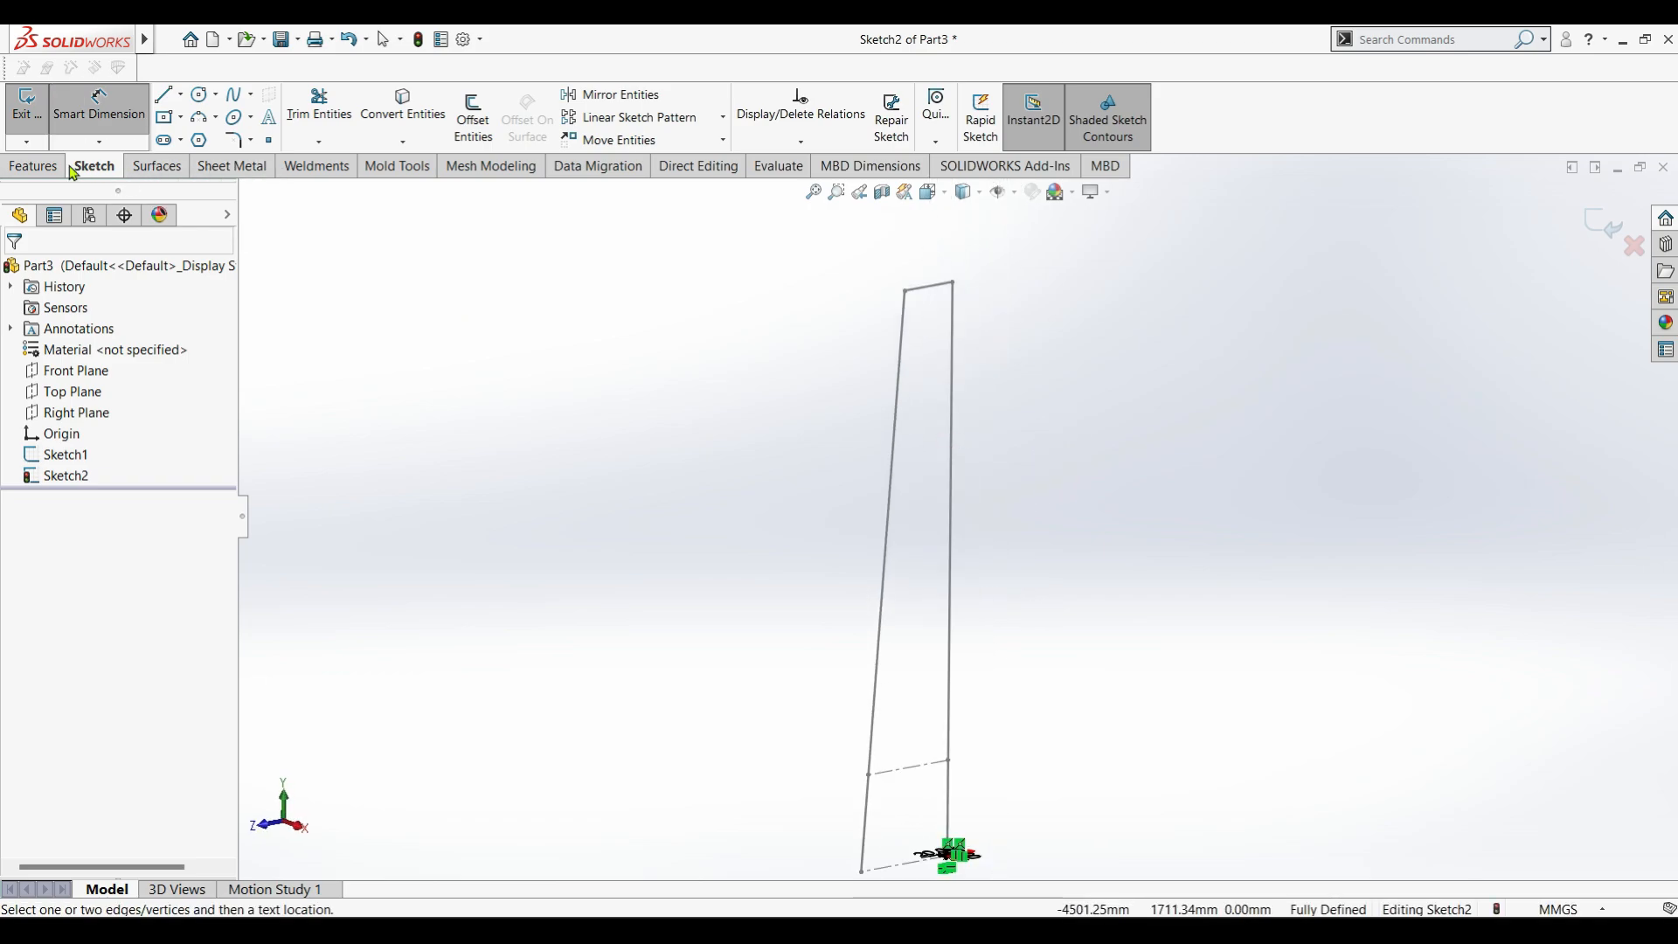
left_click(33, 166)
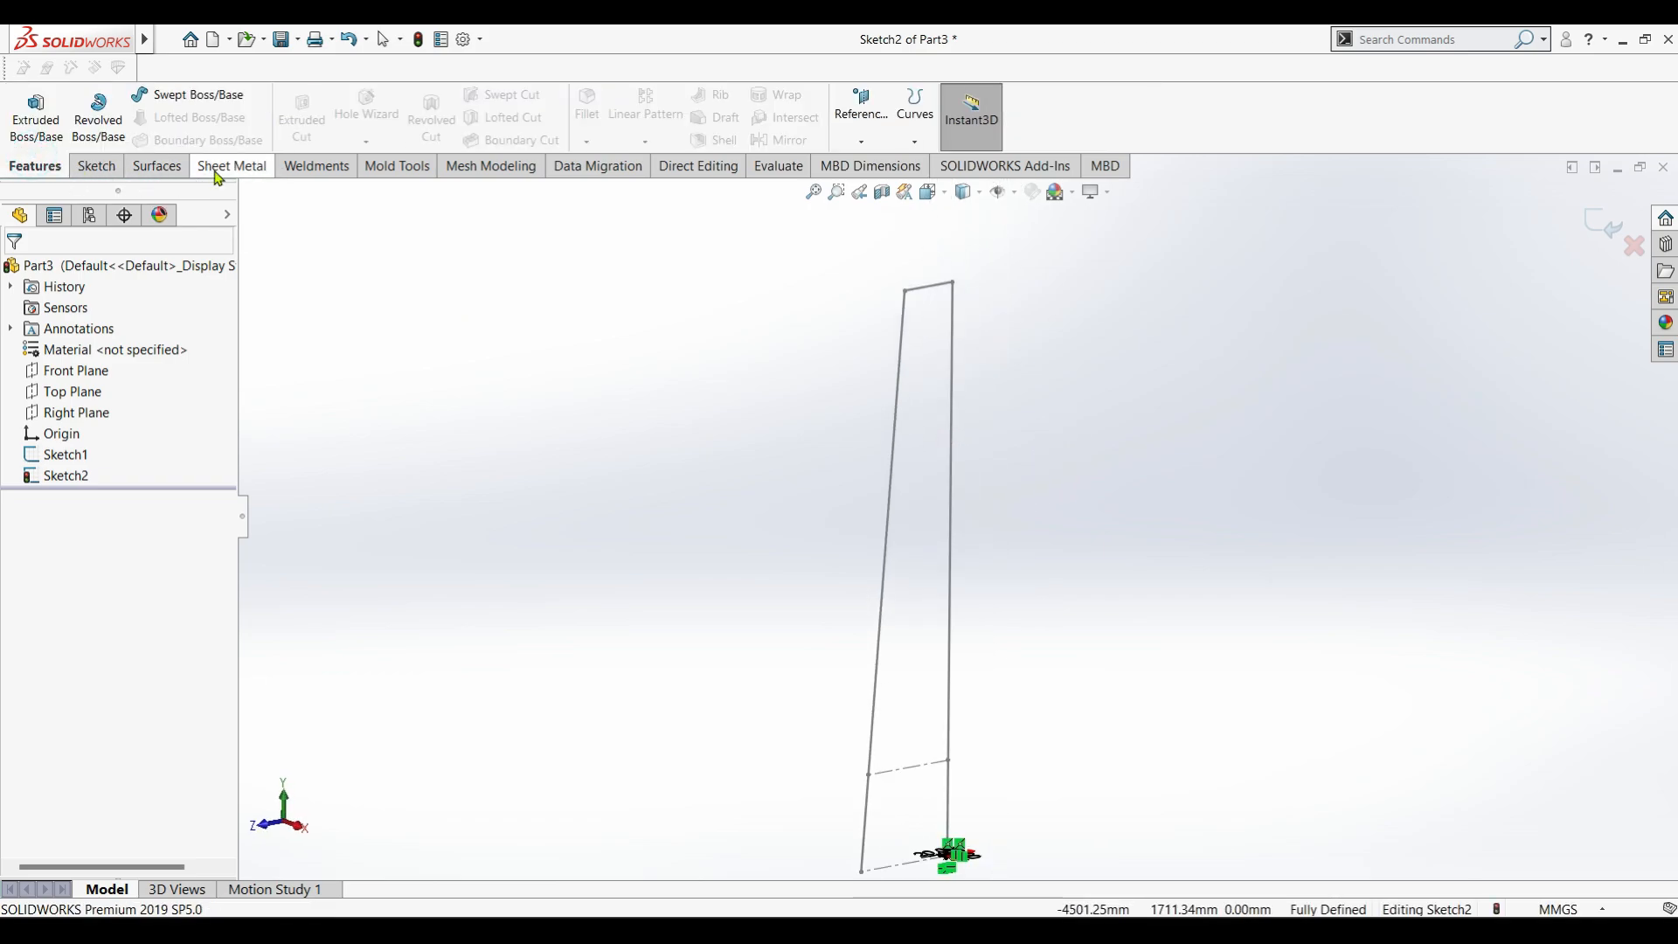
left_click(183, 98)
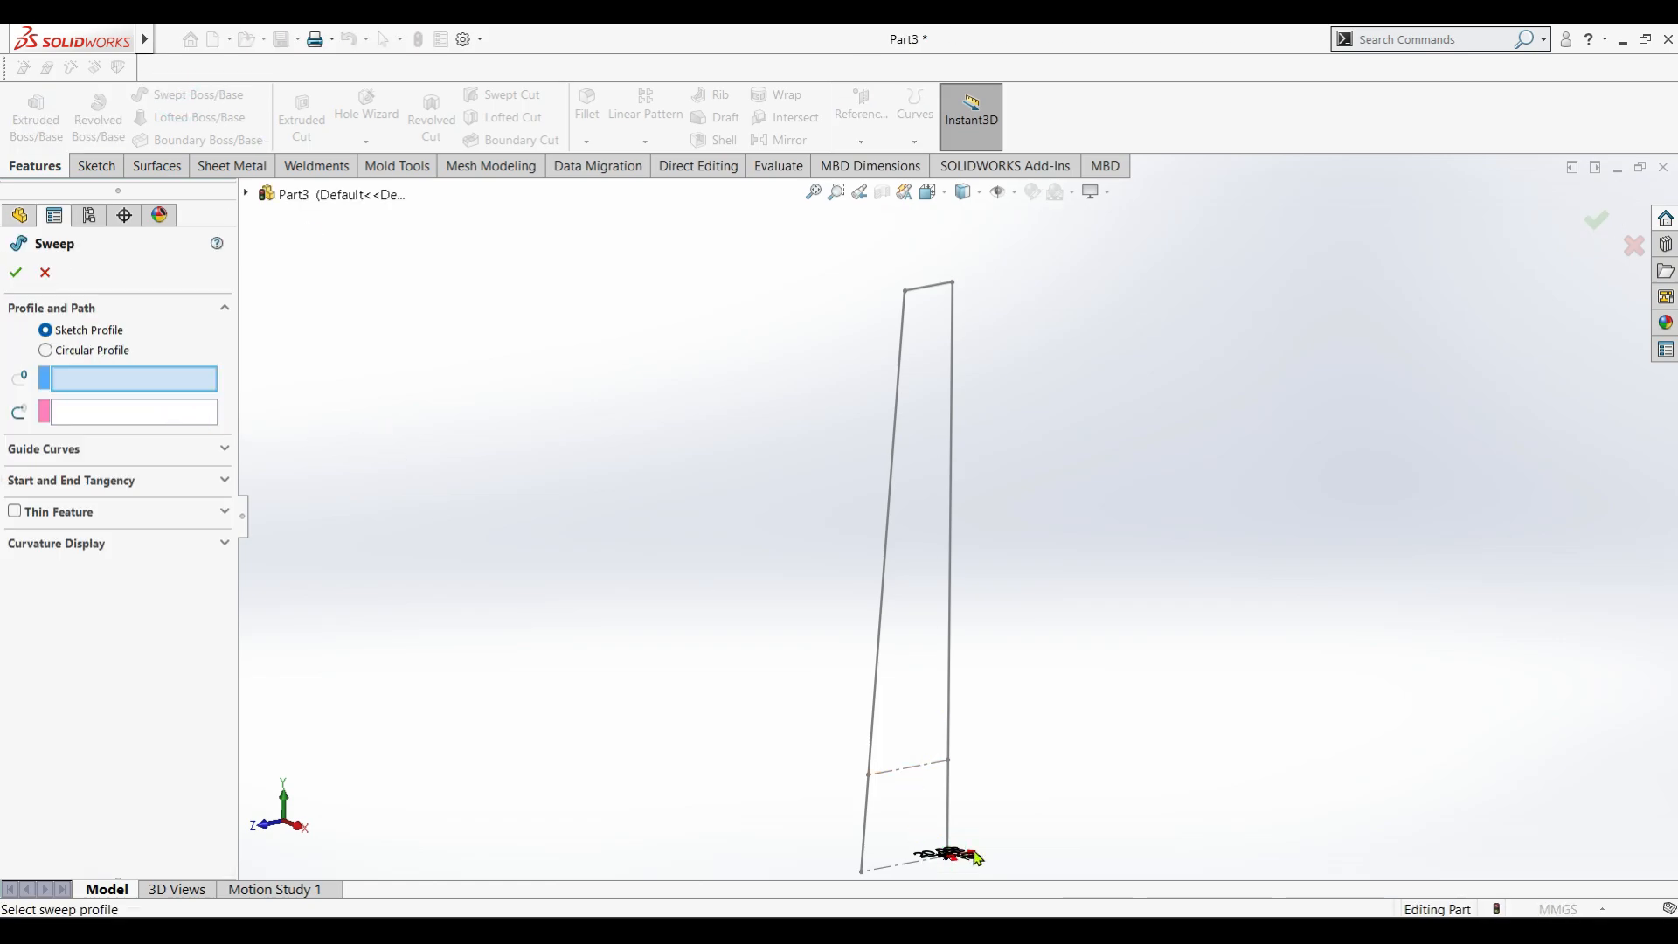
scroll(914, 760, "down", 5)
left_click(892, 569)
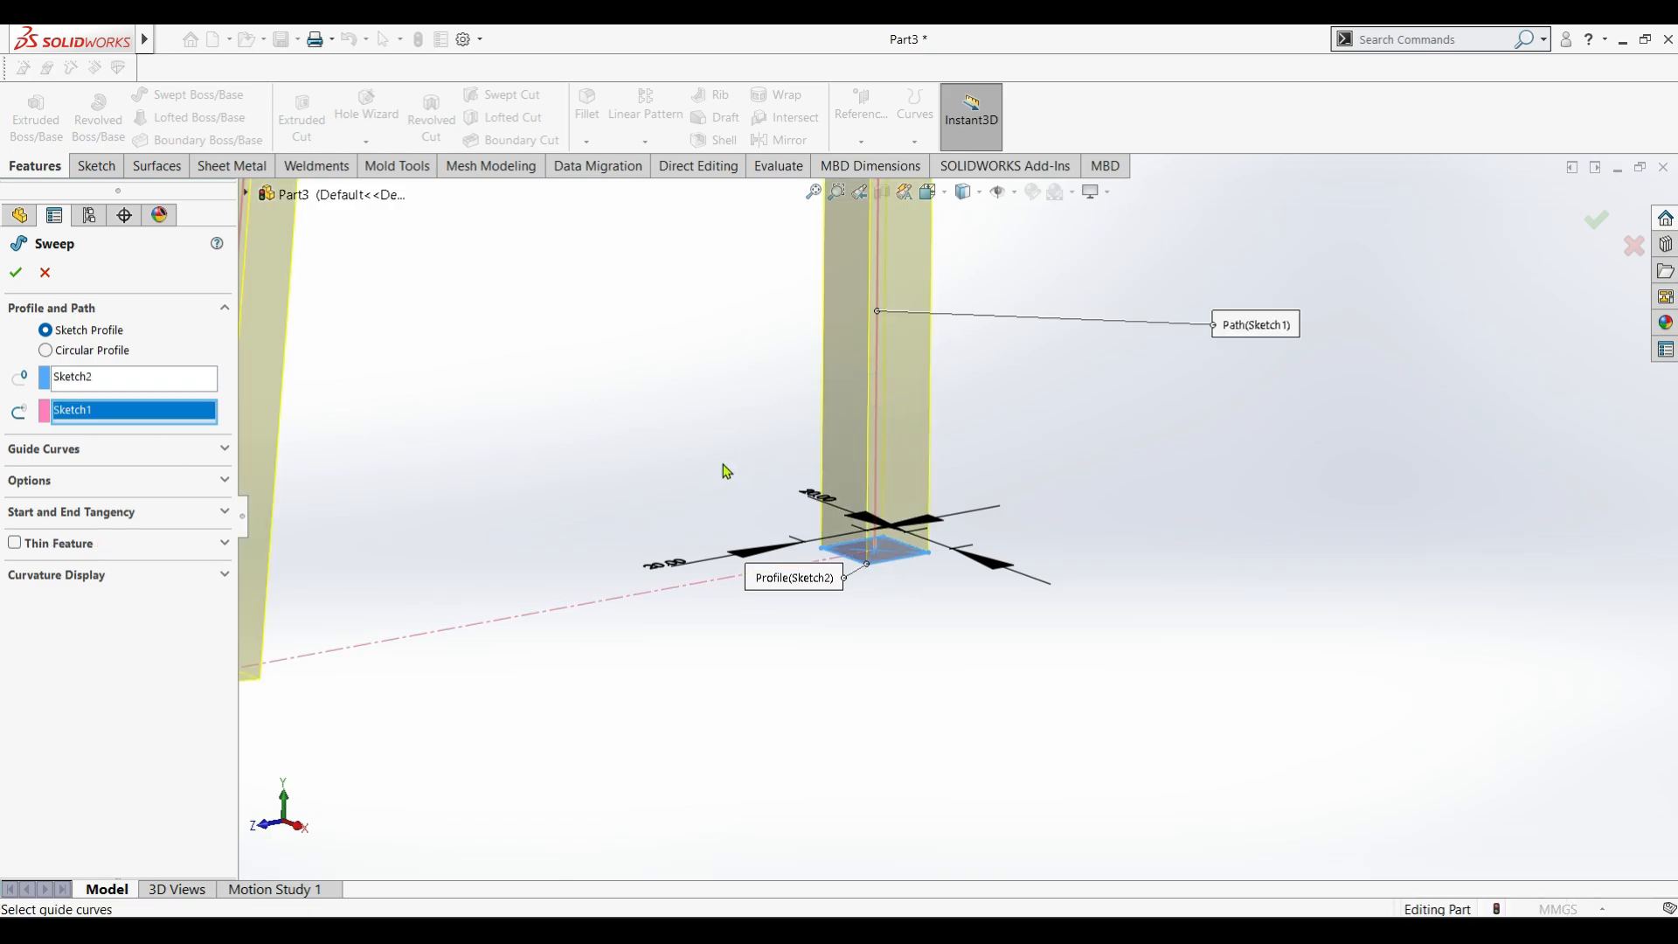
scroll(666, 487, "up", 10)
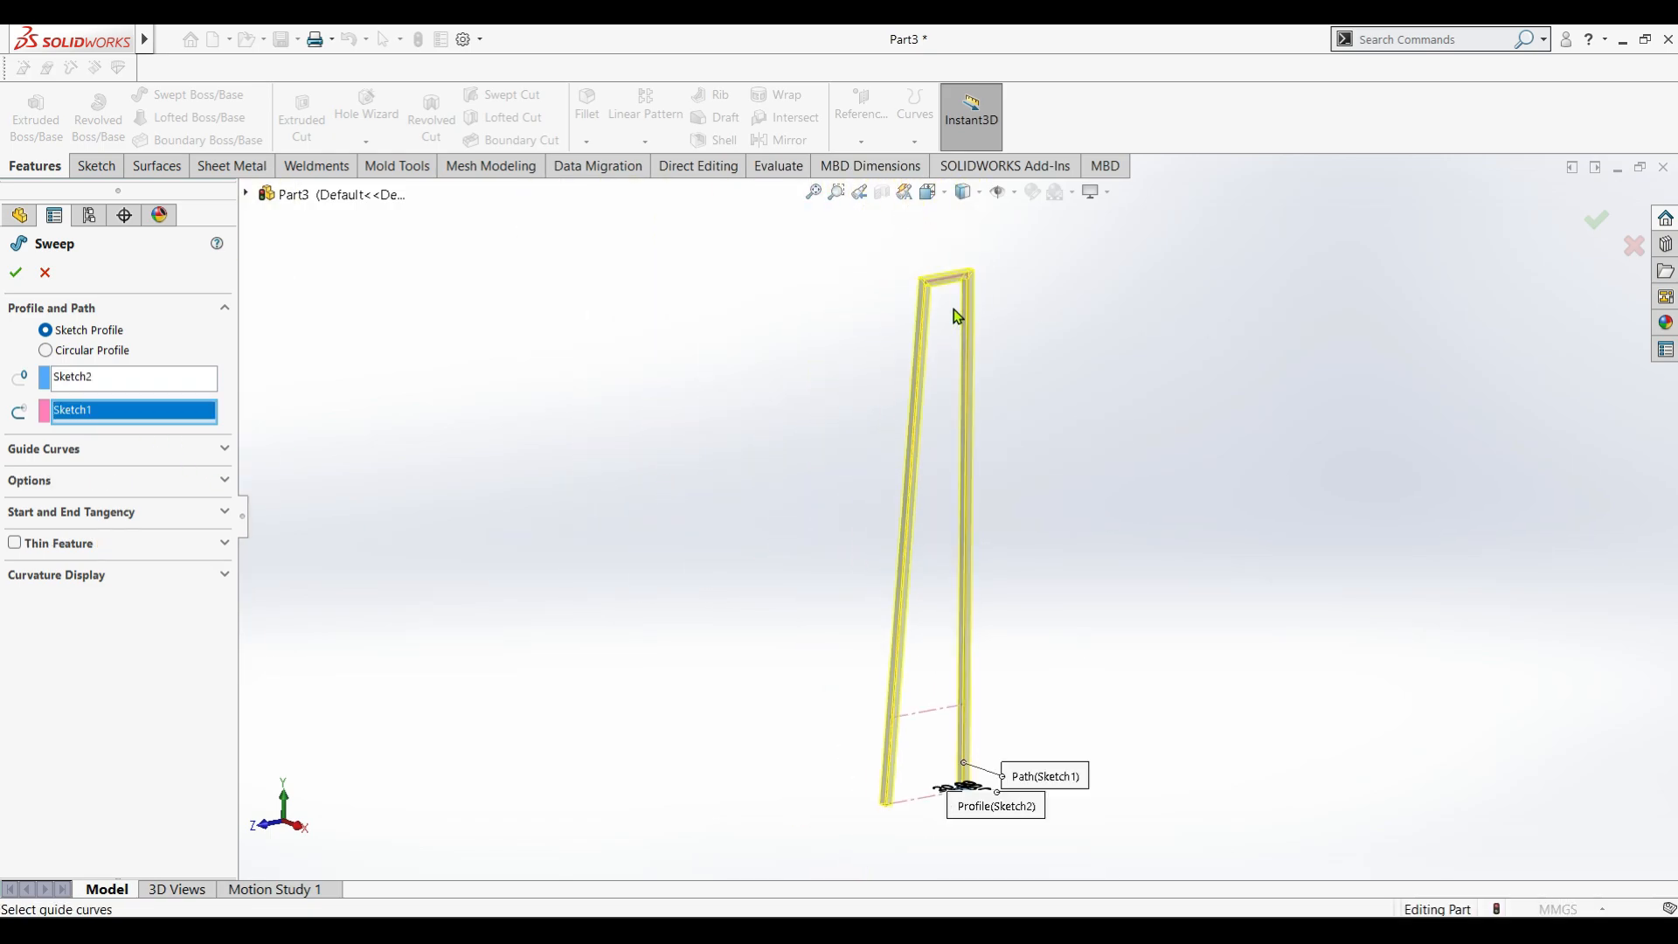
scroll(955, 316, "down", 5)
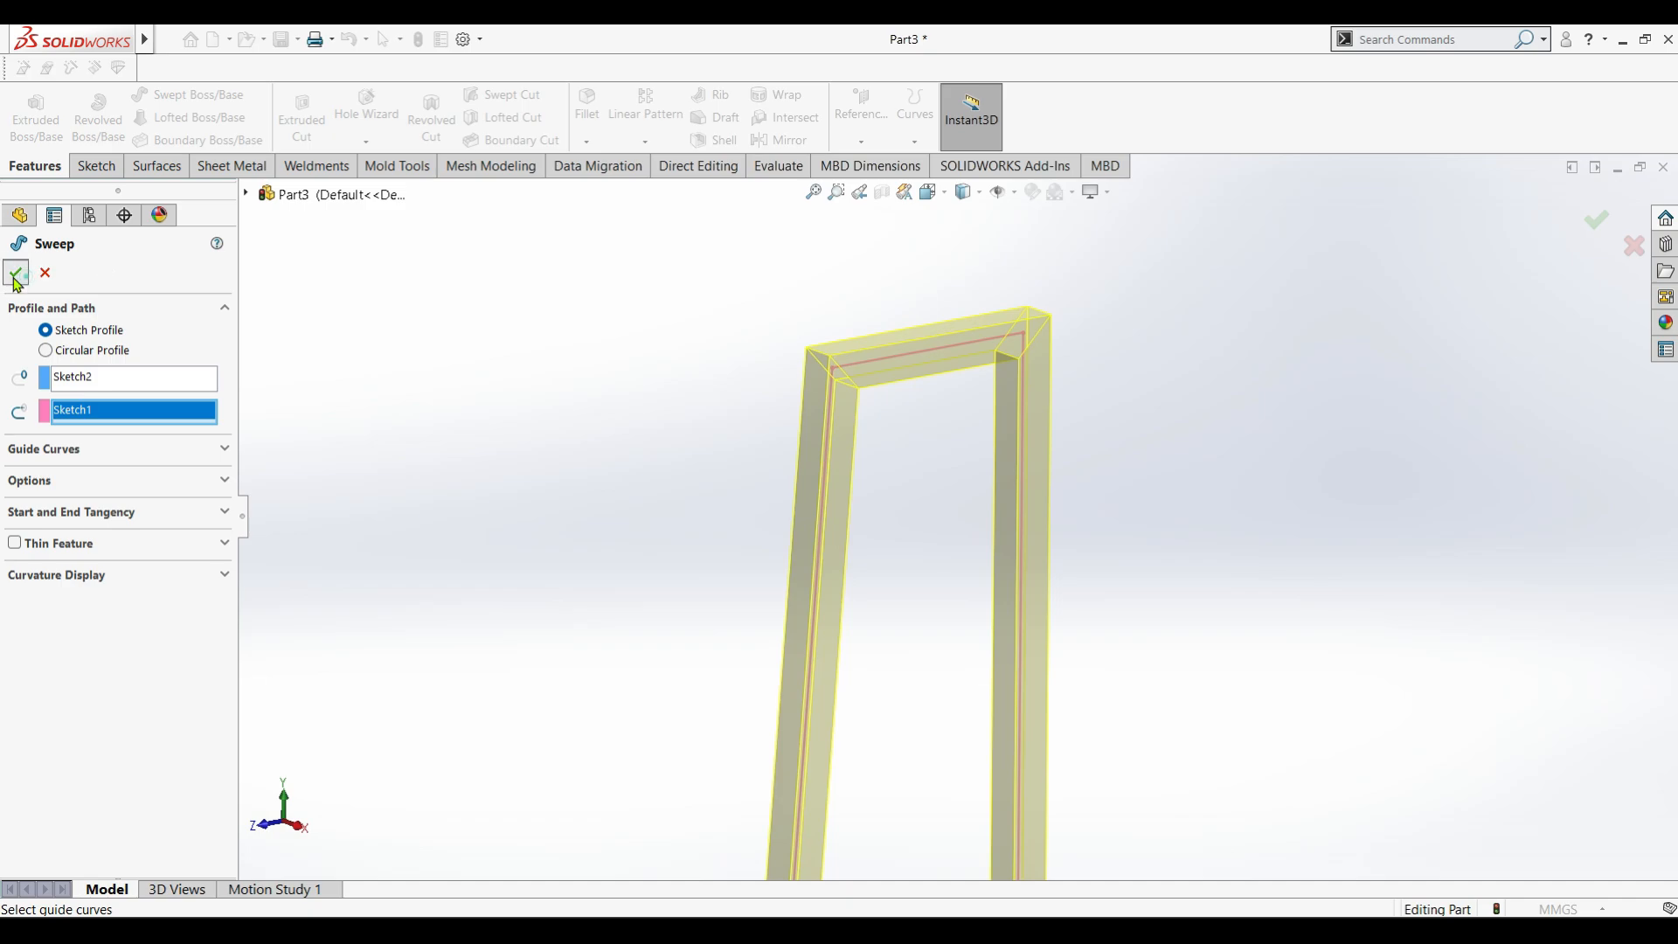
key("Return")
scroll(876, 611, "up", 6)
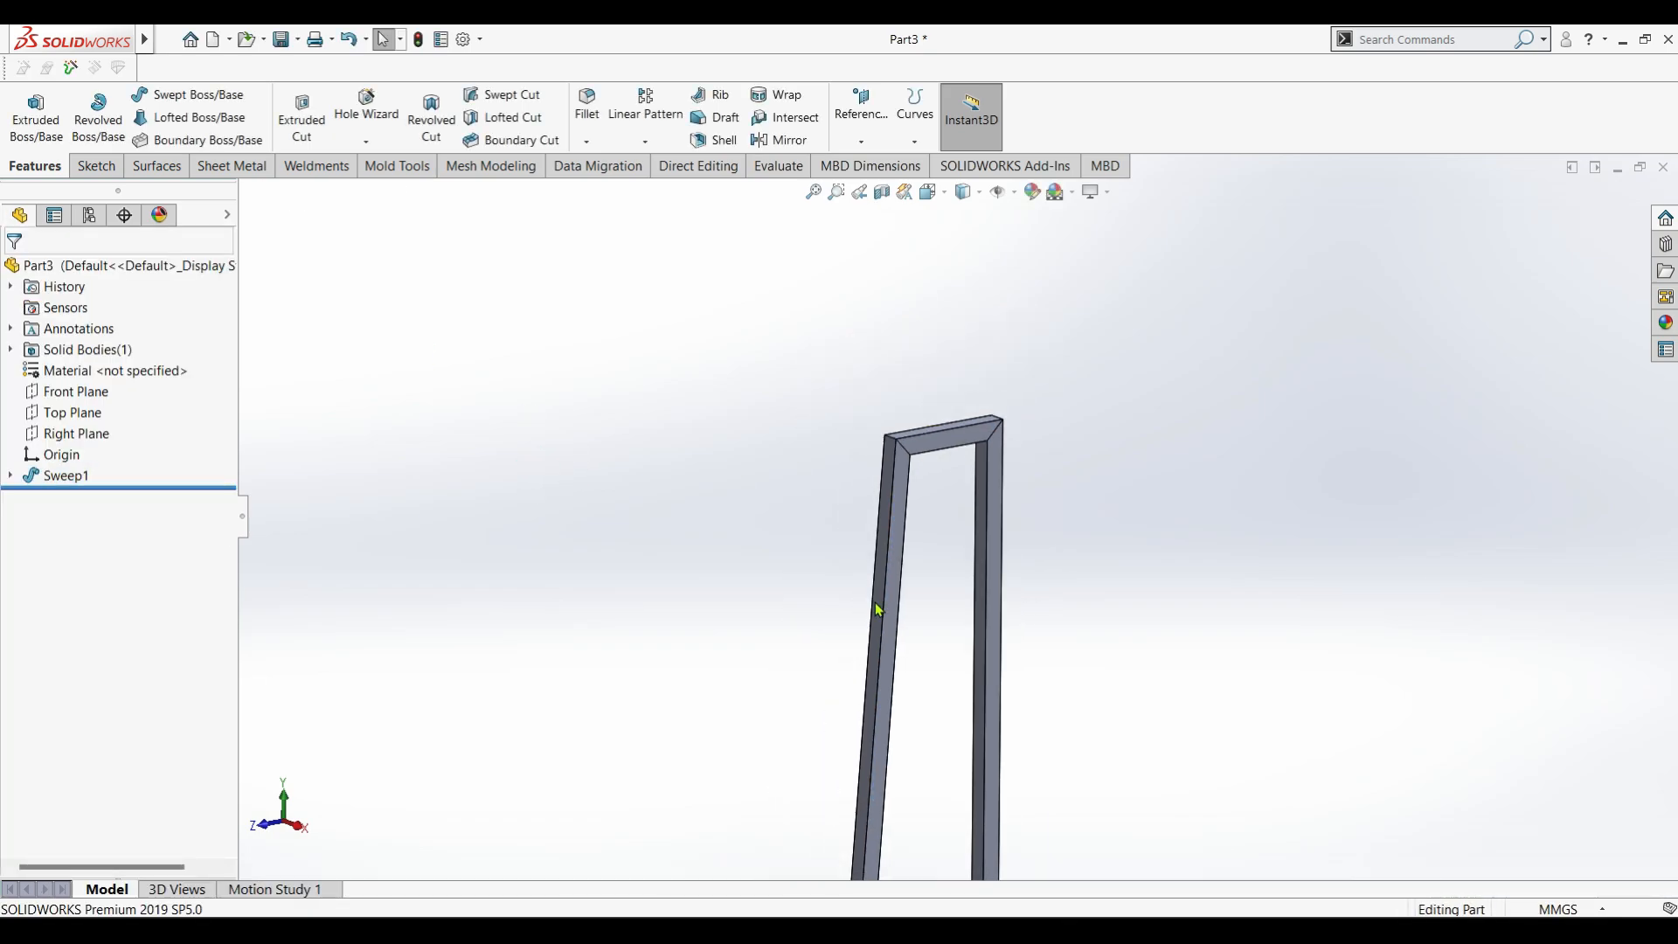
Reopen the sweep's square profile sketch and delete the relations holding its center on the origin.
middle_click_drag(966, 759, 1055, 447)
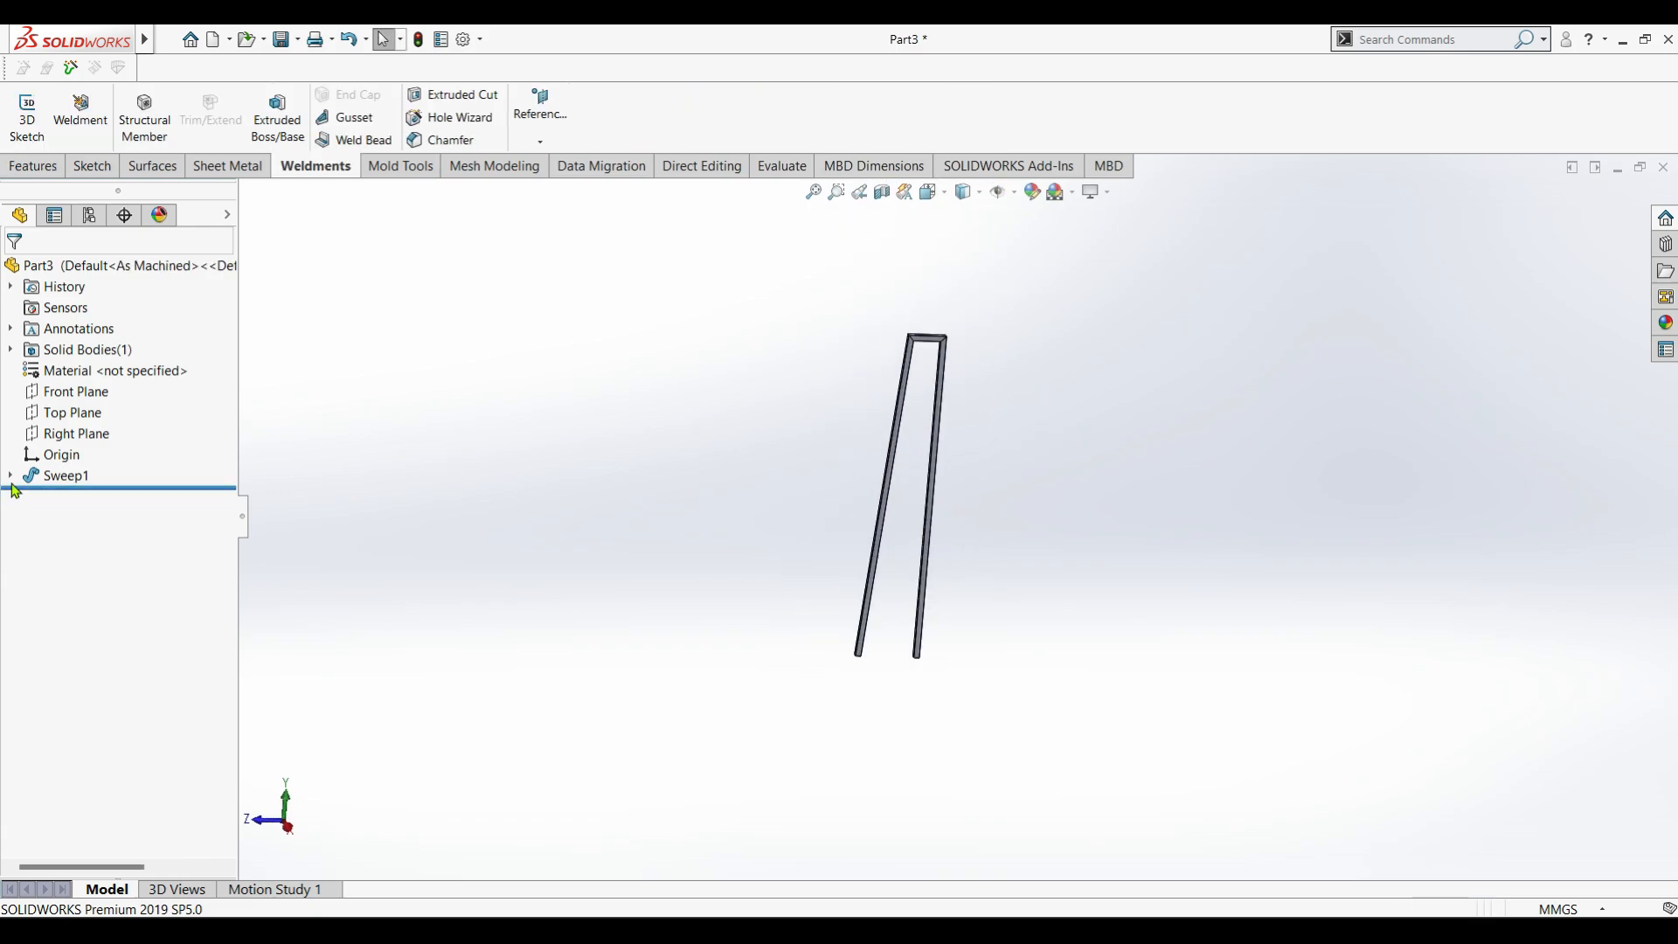
left_click(10, 475)
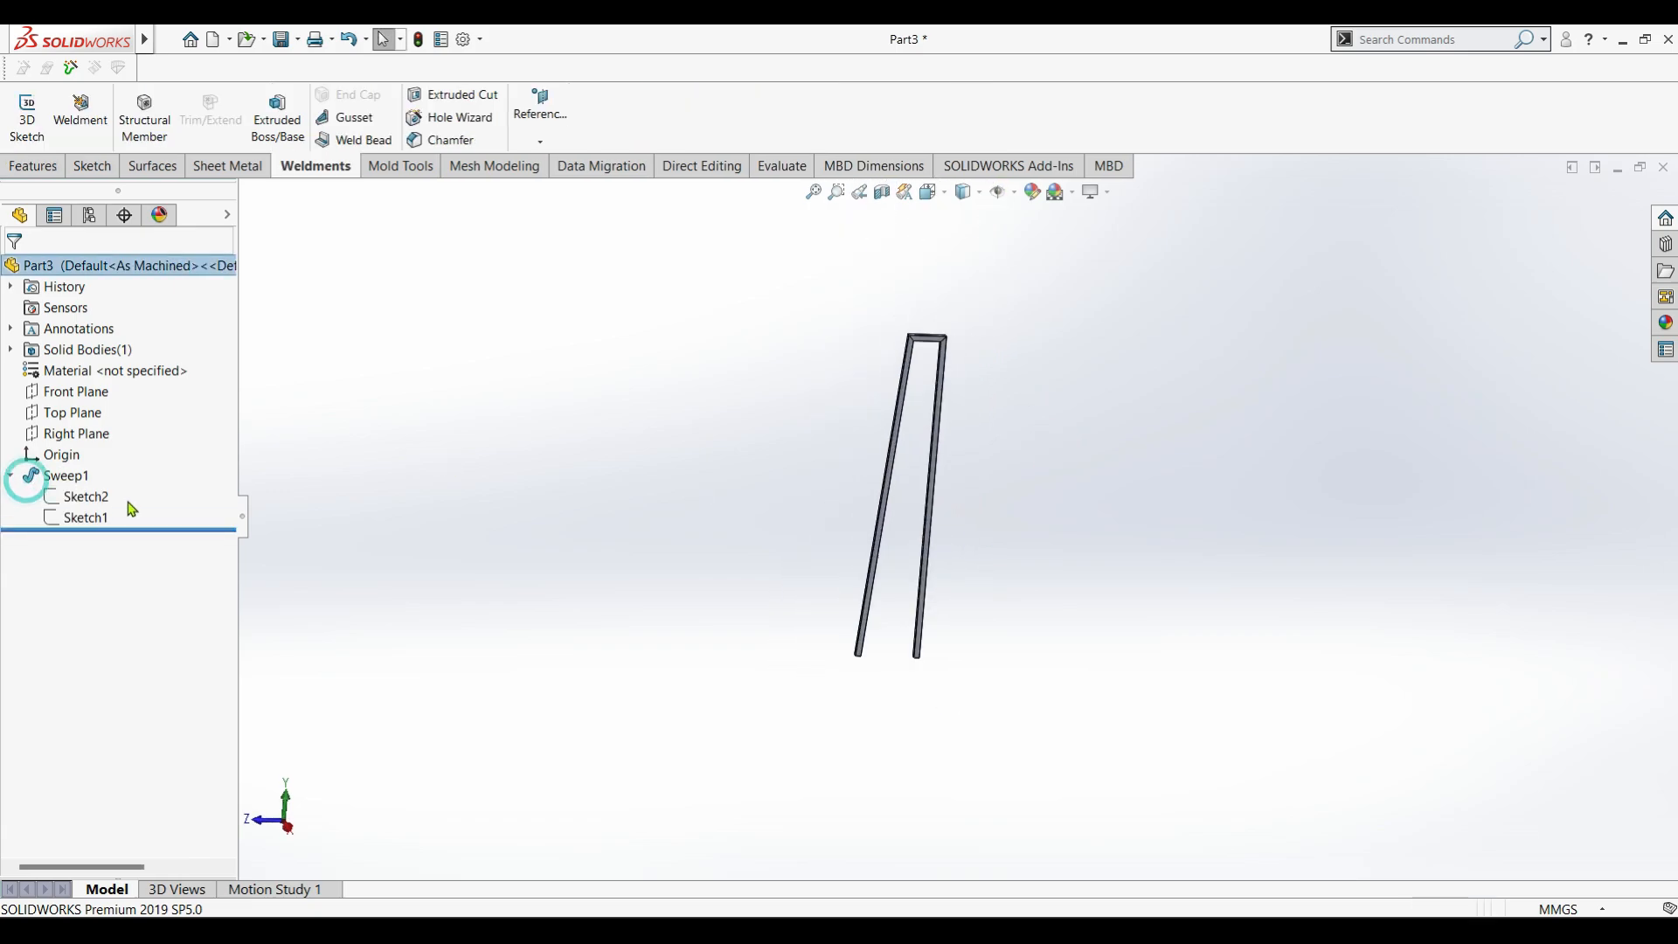
left_click(77, 497)
left_click(101, 447)
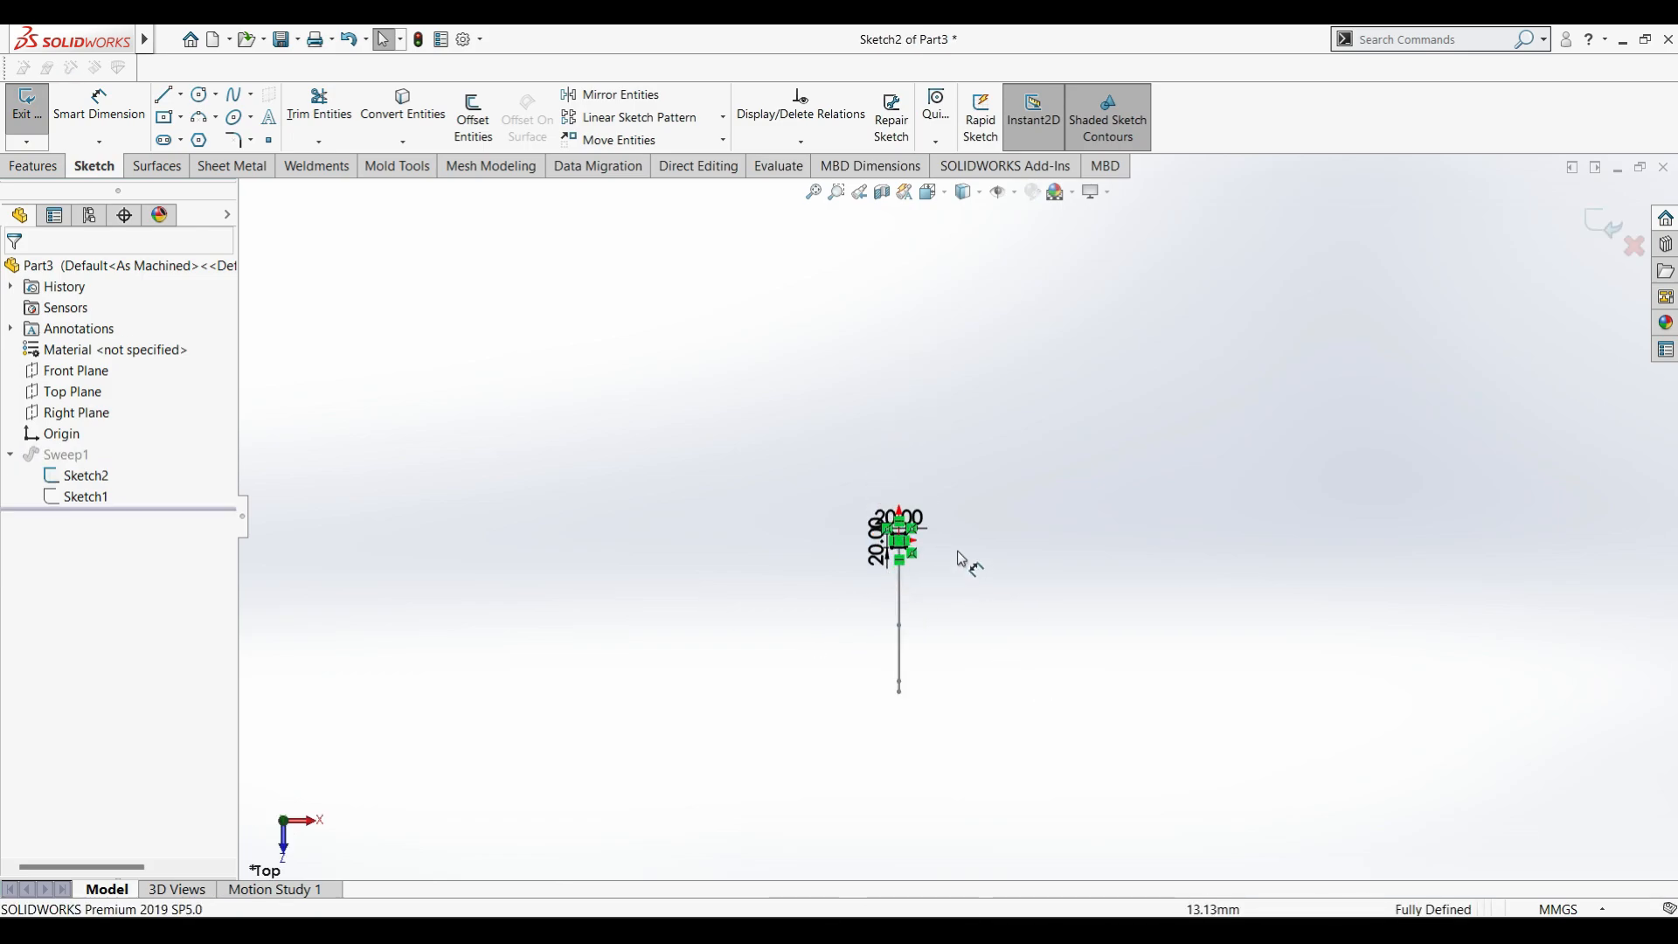
scroll(962, 559, "down", 10)
left_click(897, 368)
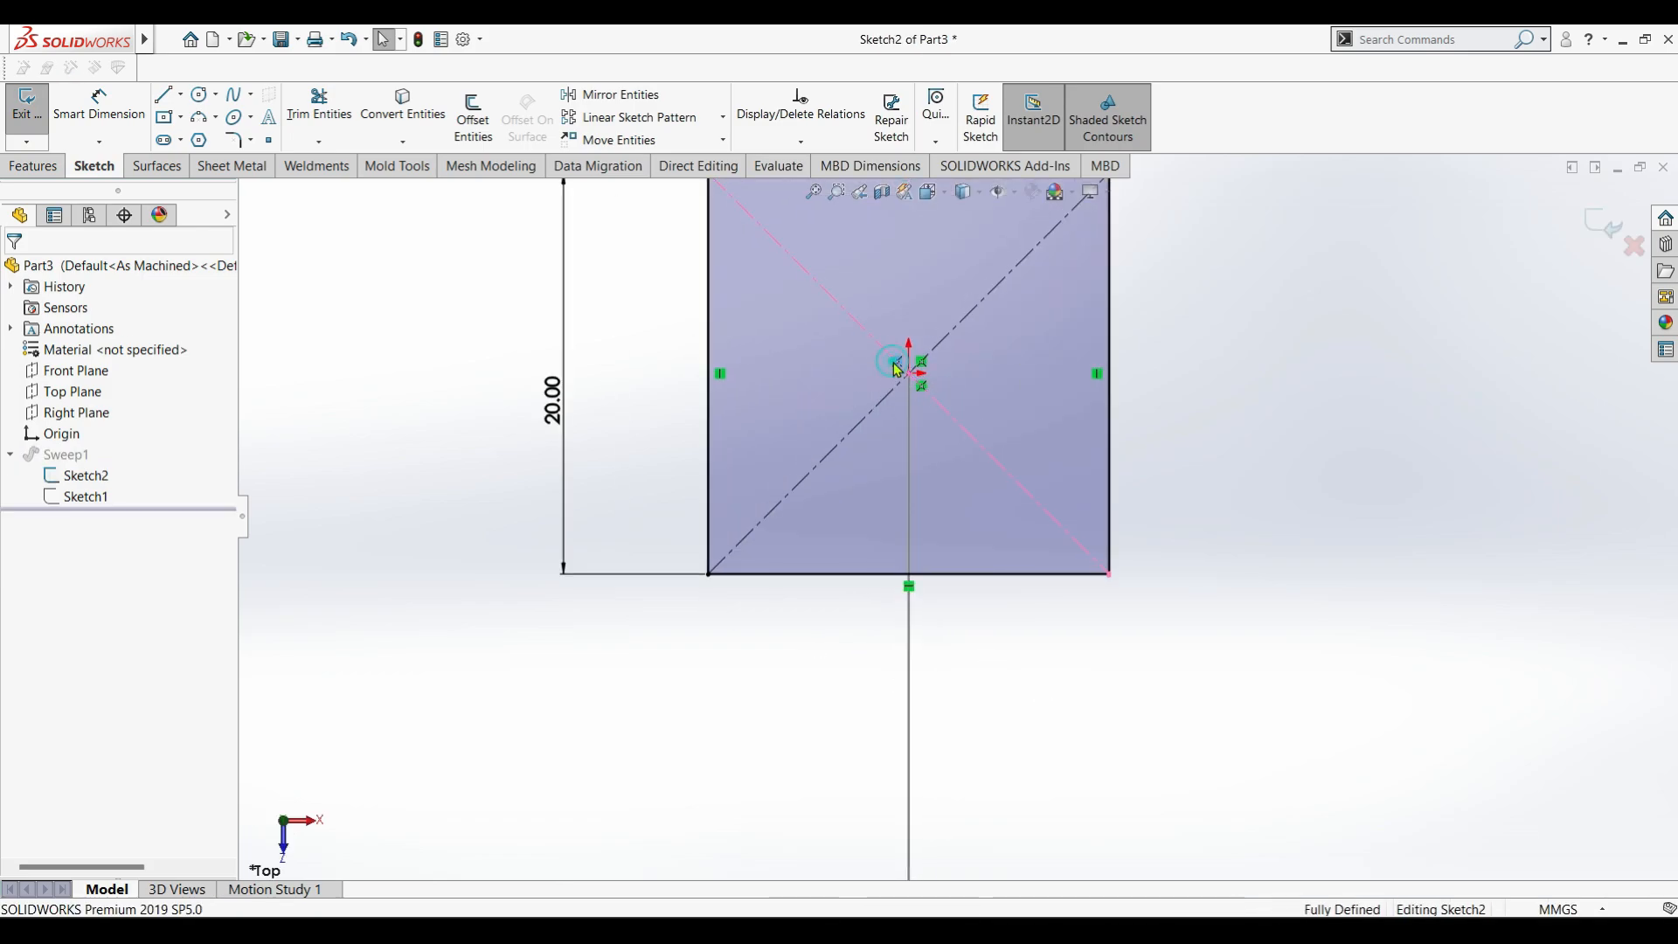
key("Delete")
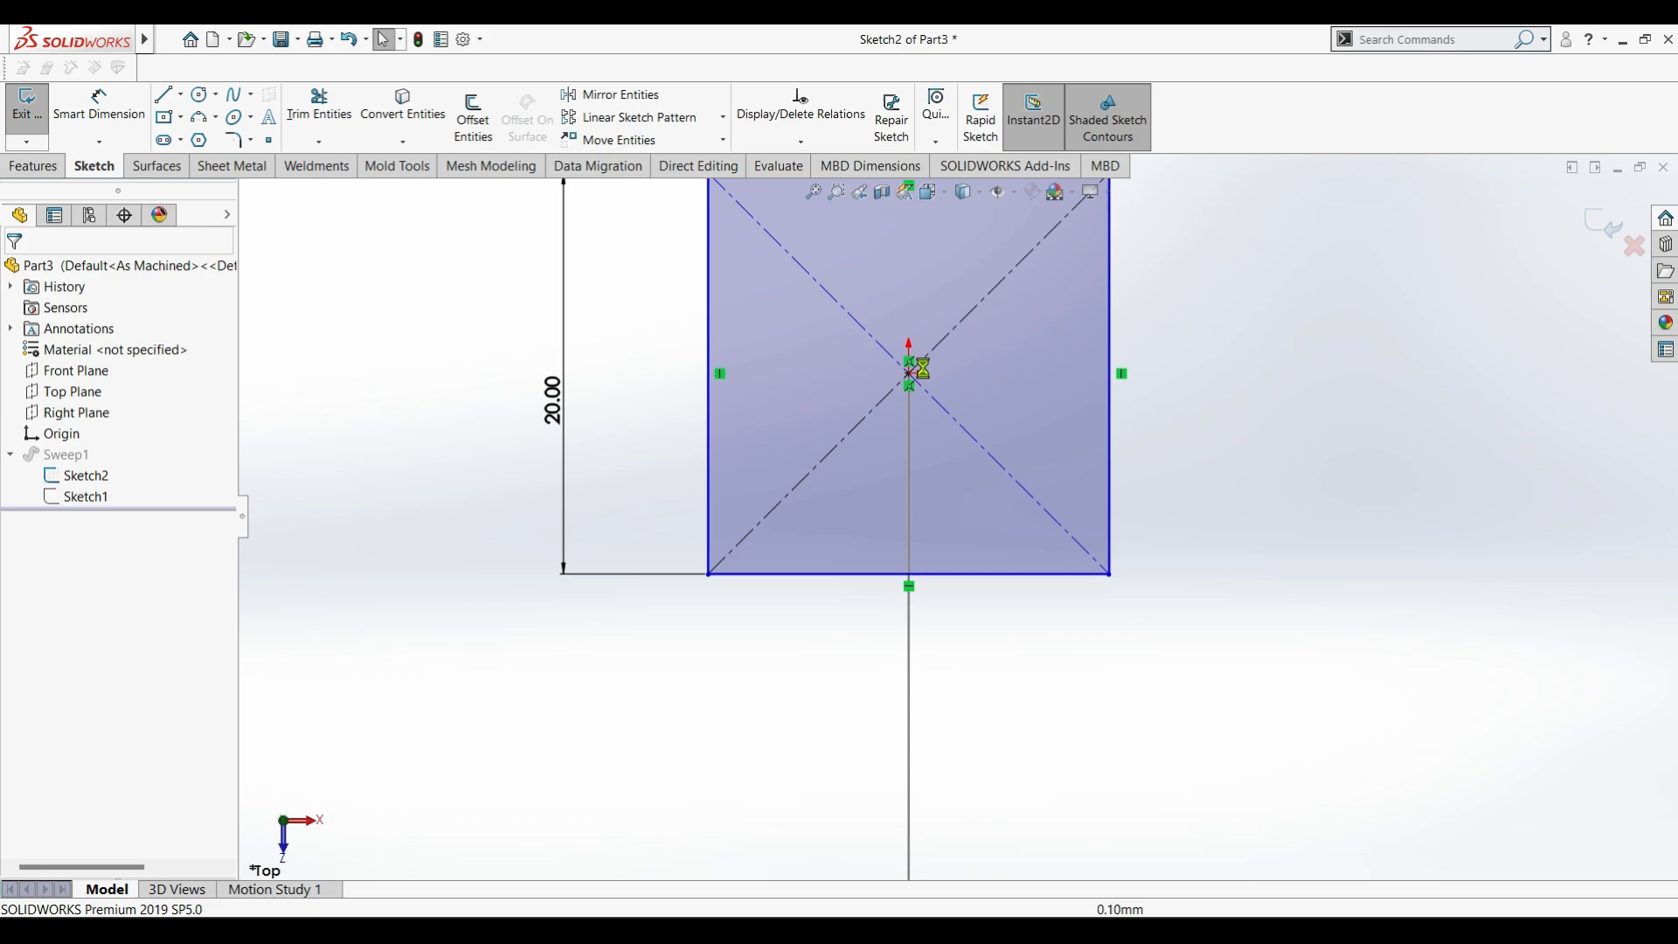
left_click(913, 367)
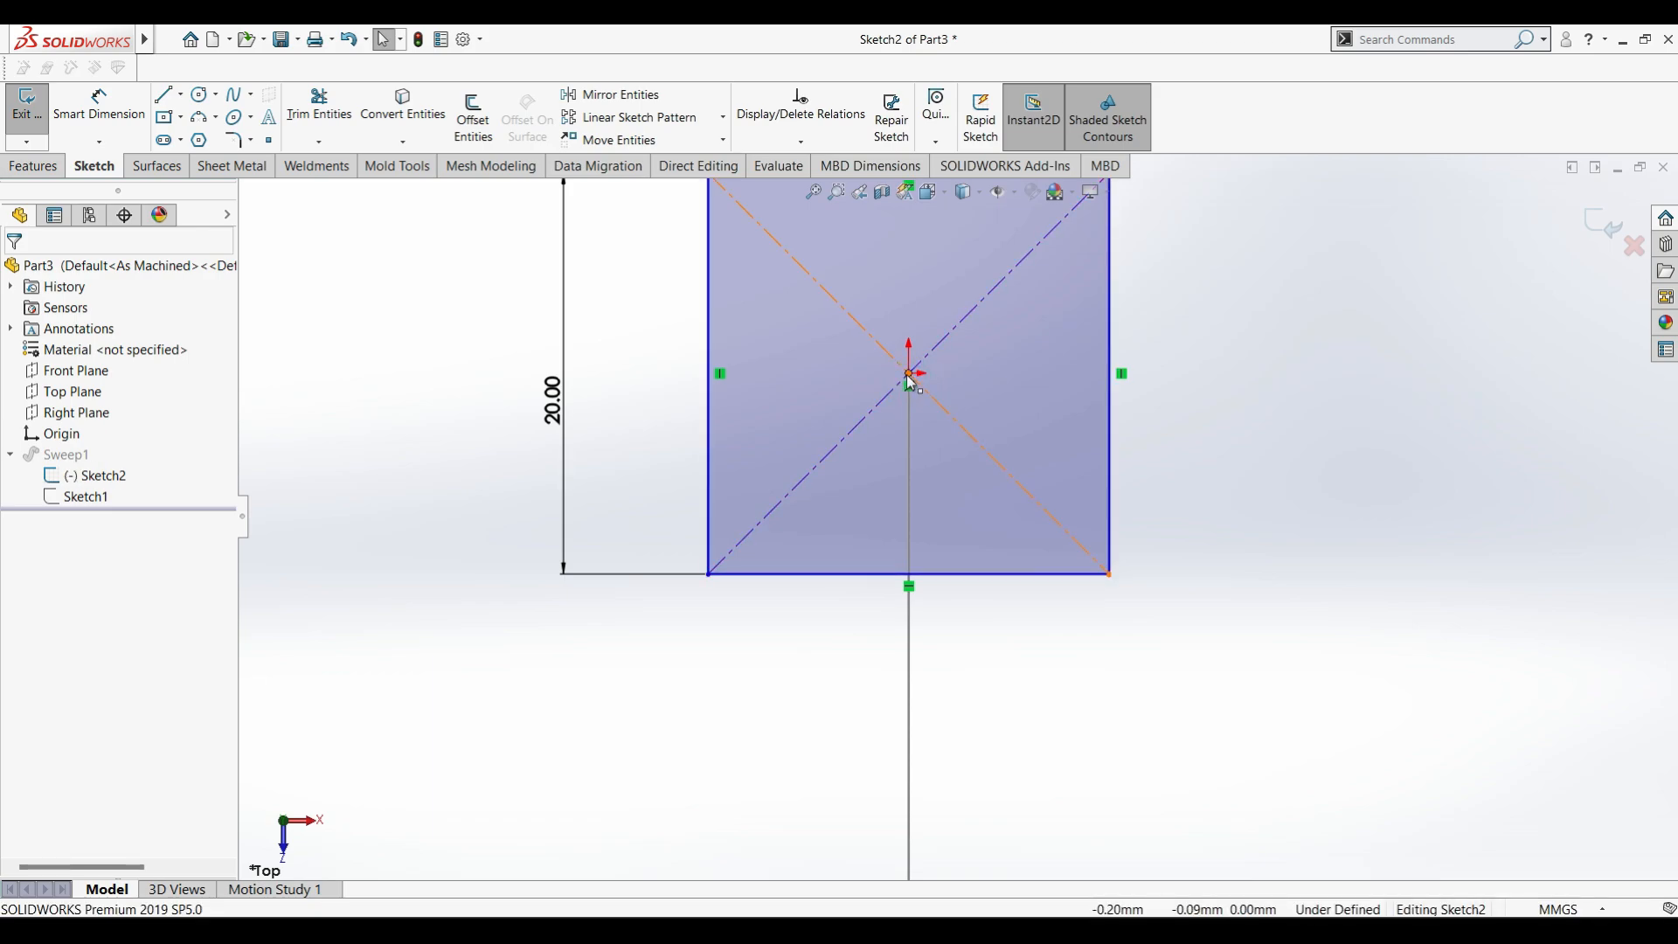
Move the square clear of the origin and constrain its loose center point to the second diagonal.
mouse_move(922, 438)
left_mouse_down()
mouse_move(934, 532)
mouse_move(934, 508)
mouse_move(1019, 436)
mouse_move(993, 472)
mouse_move(1030, 463)
left_mouse_up()
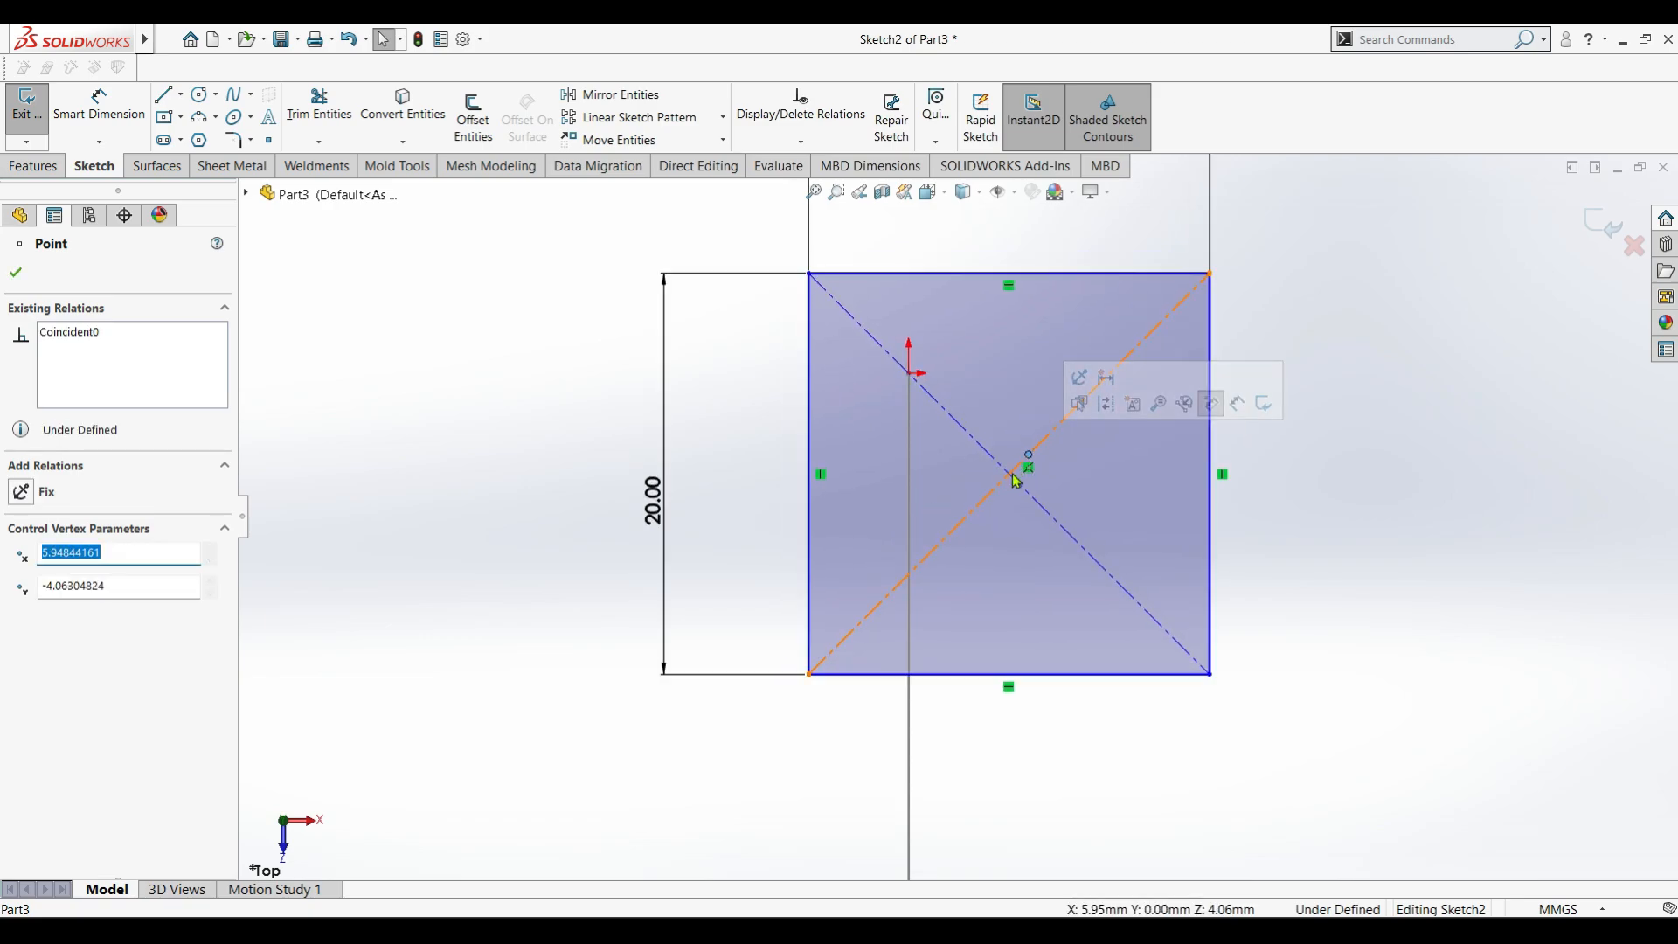
left_click(1028, 492, "ctrl")
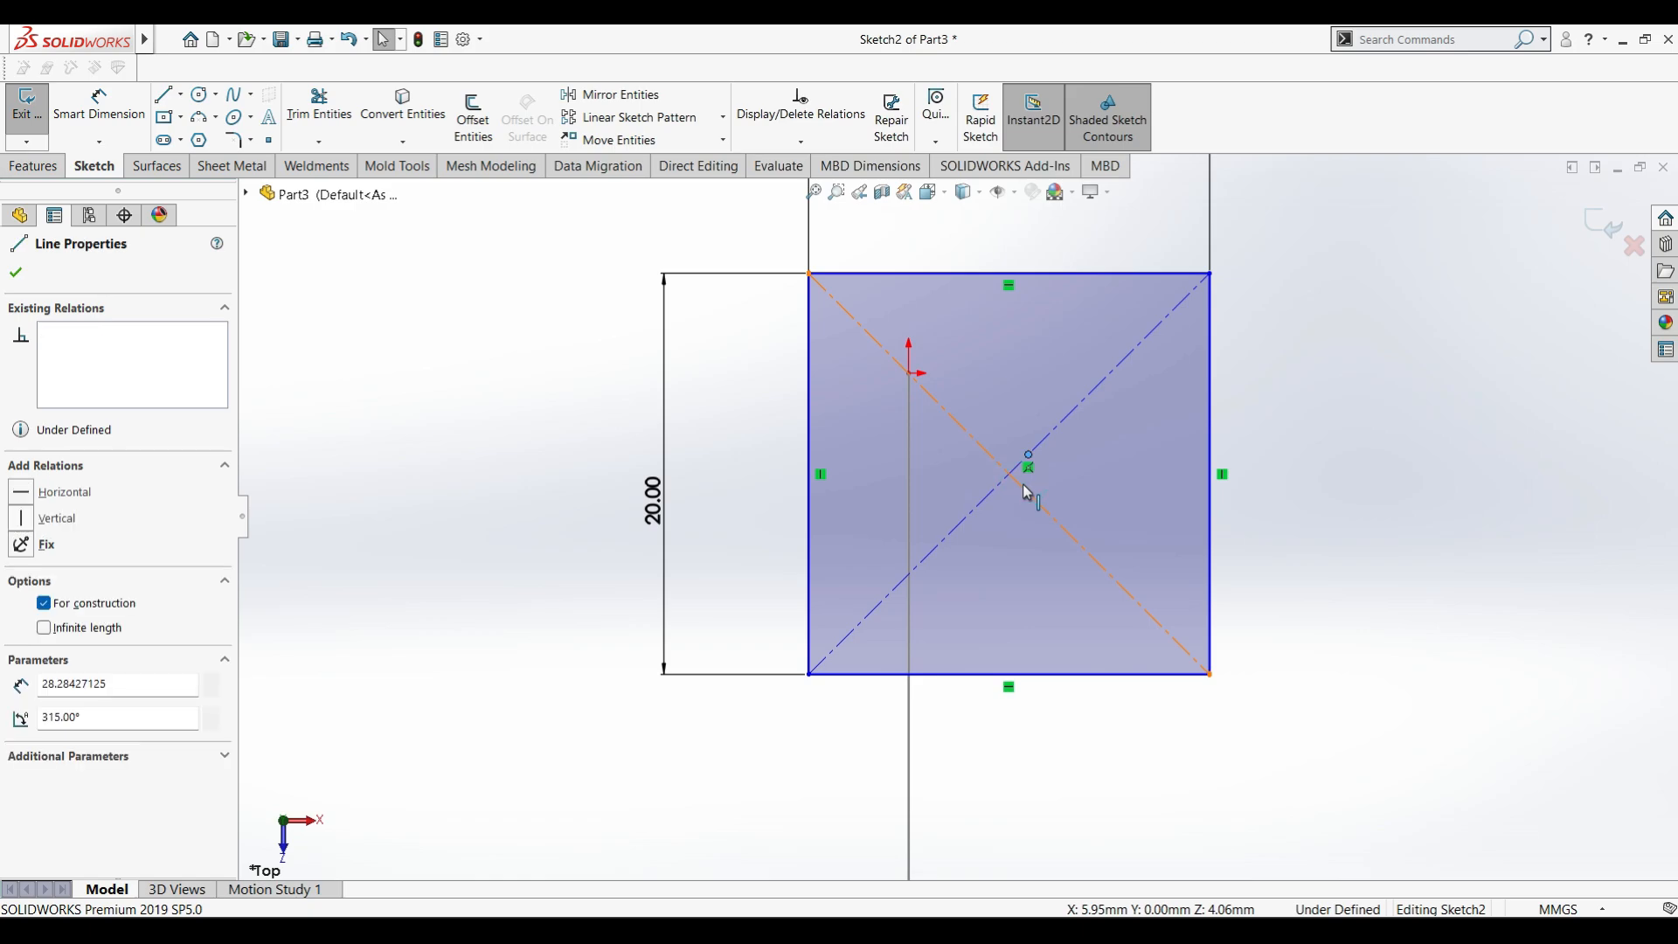
left_click(1103, 410)
left_click(1227, 339)
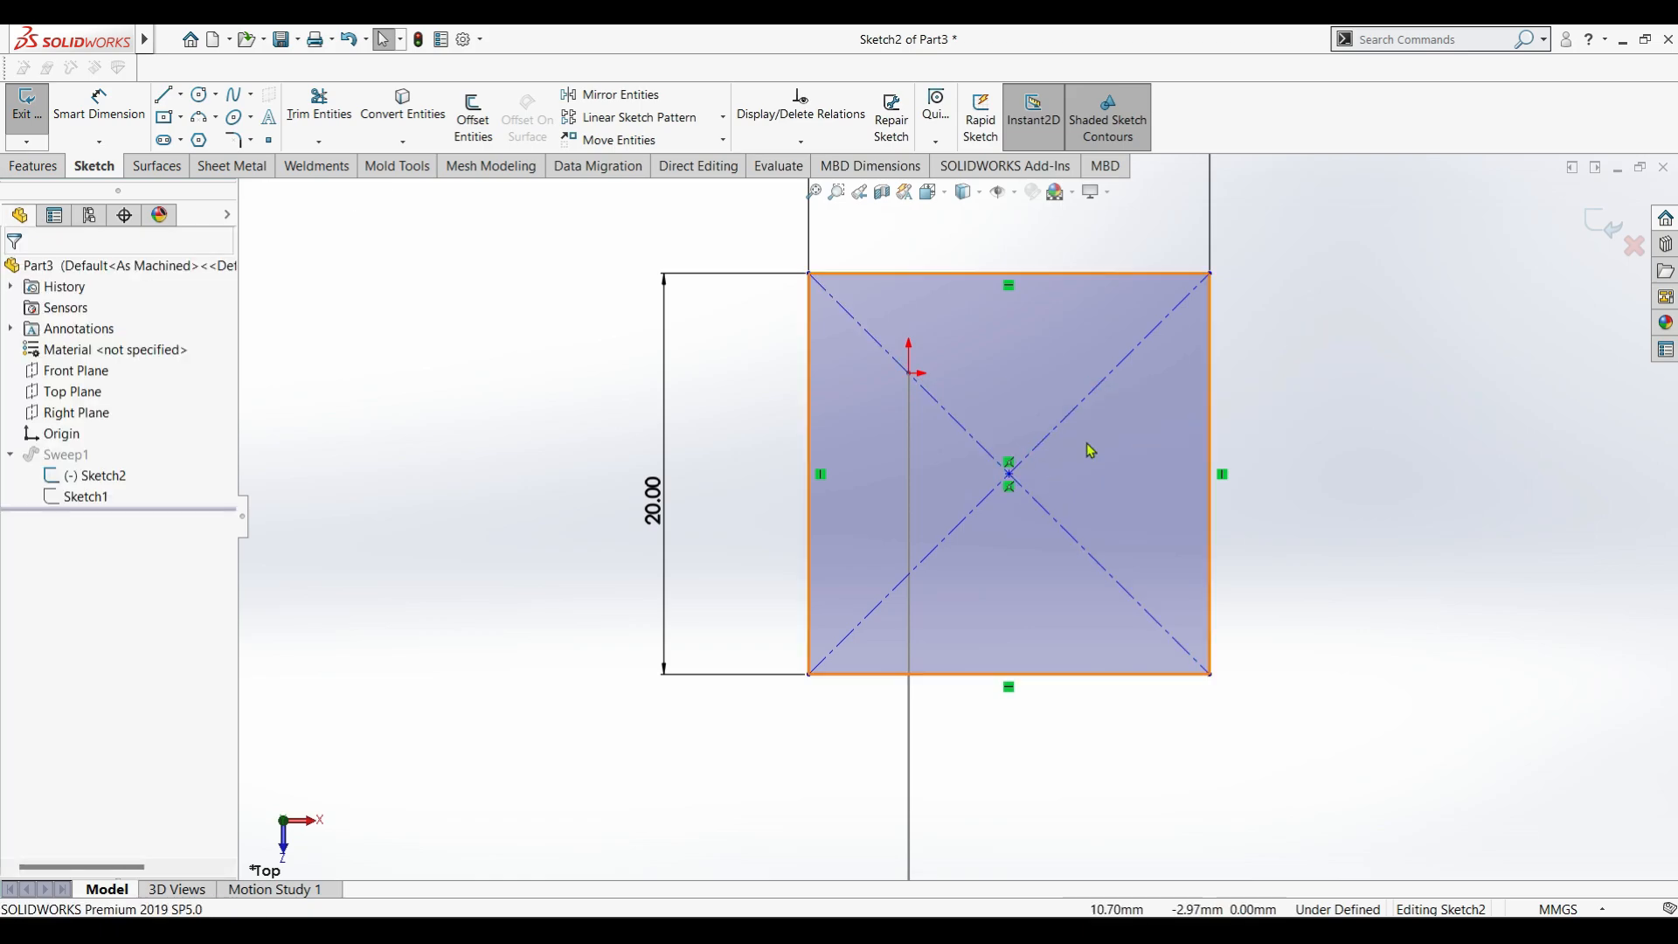
Add a Midpoint relation between the square's edge farthest from the path's sloped leg and the origin, then exit the sketch to rebuild the sweep.
left_click_drag(1014, 481, 973, 527)
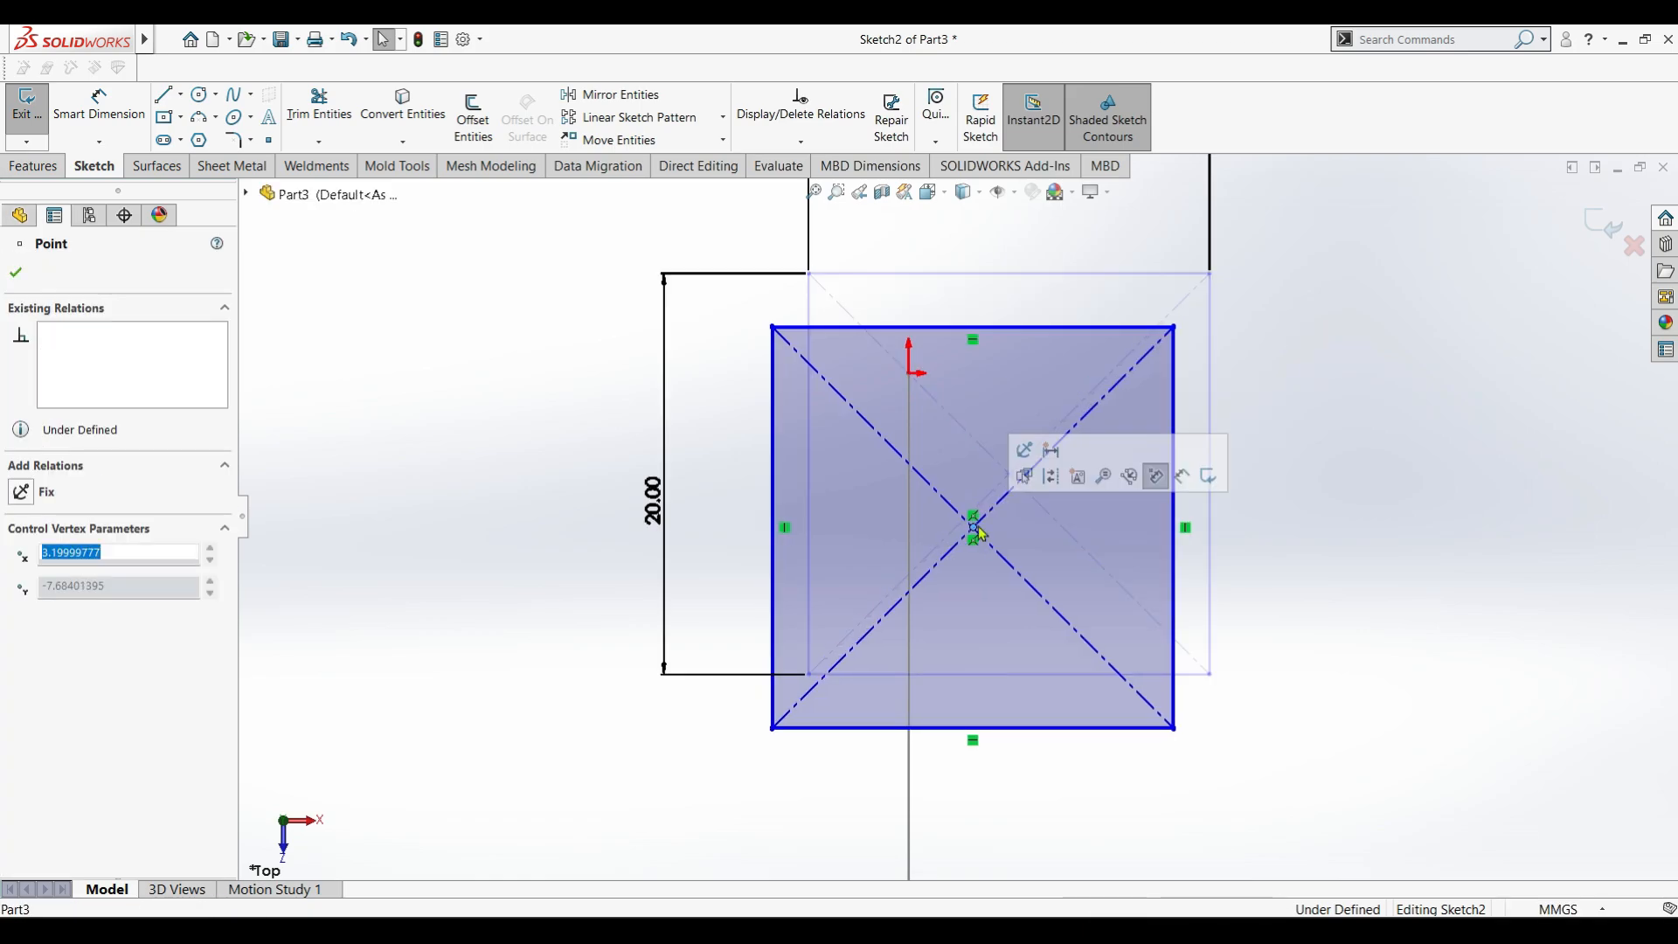
left_click(949, 346)
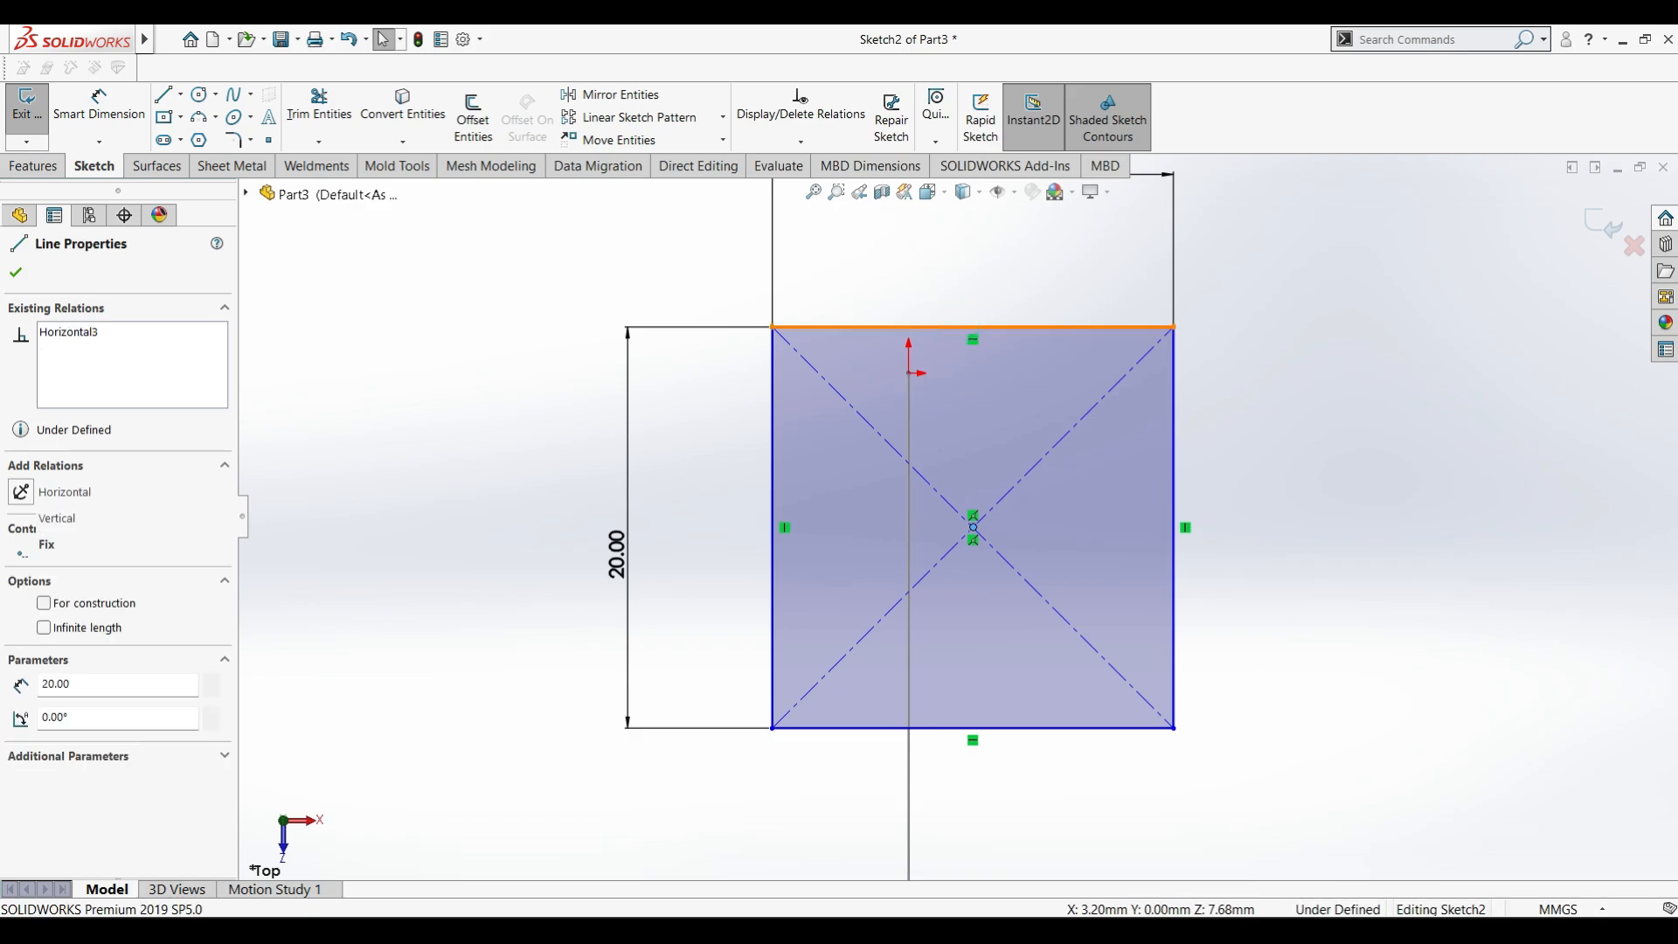
left_click(909, 373, "ctrl")
left_click(964, 298)
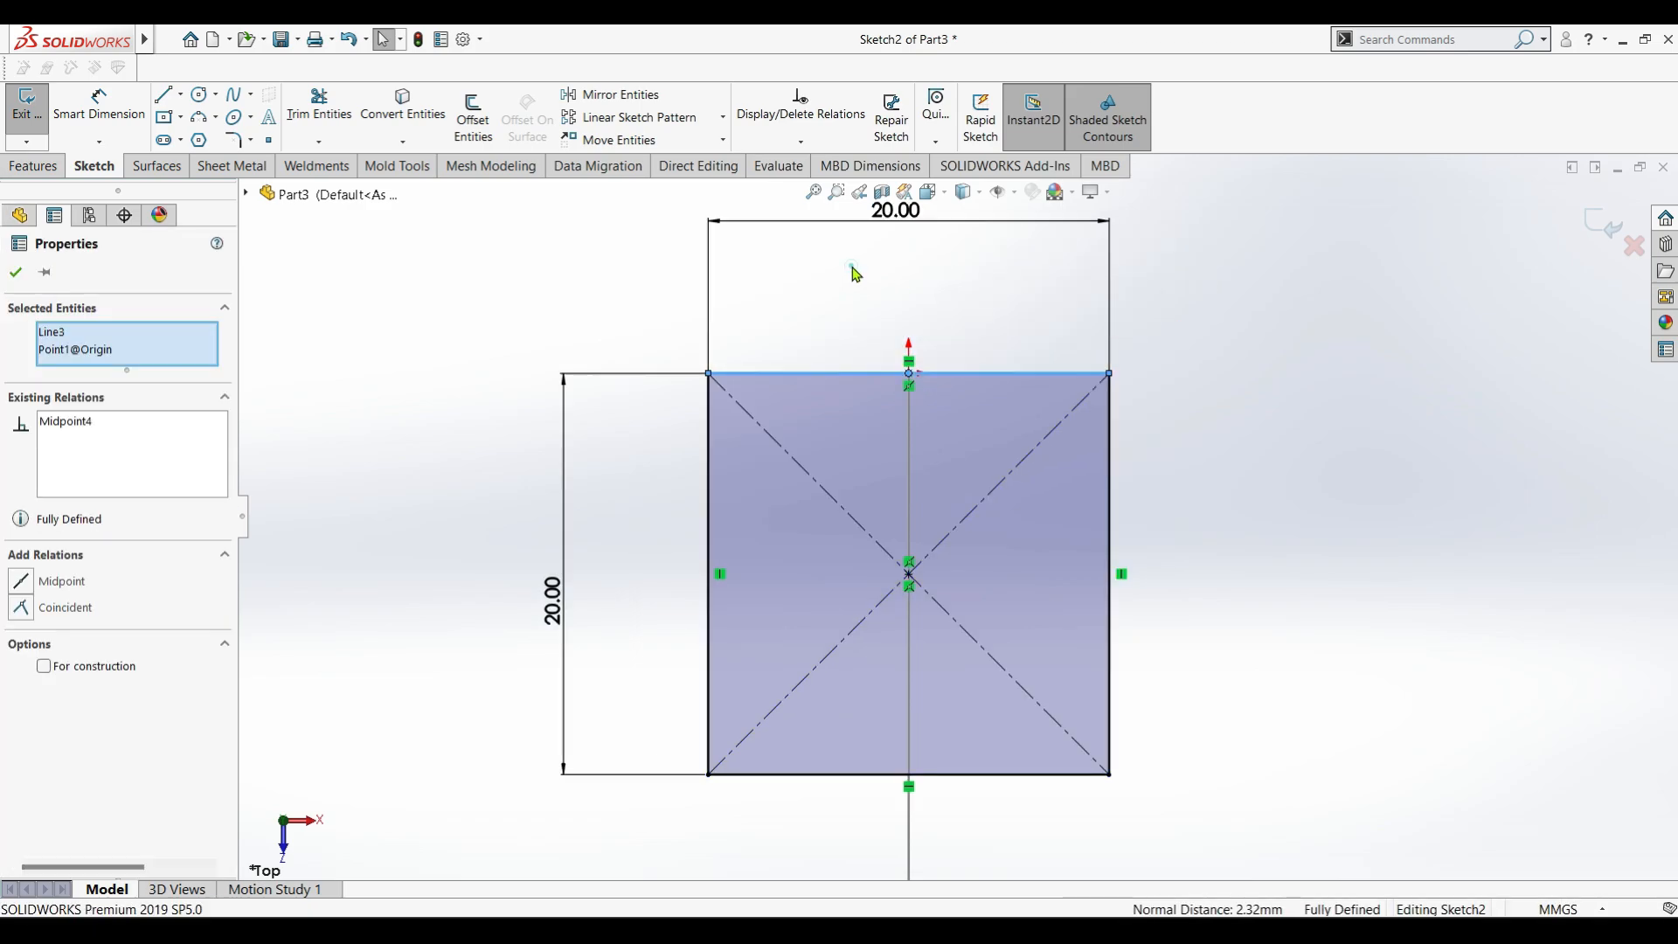
left_click(853, 270)
scroll(940, 583, "up", 4)
middle_click_drag(939, 583, 873, 371)
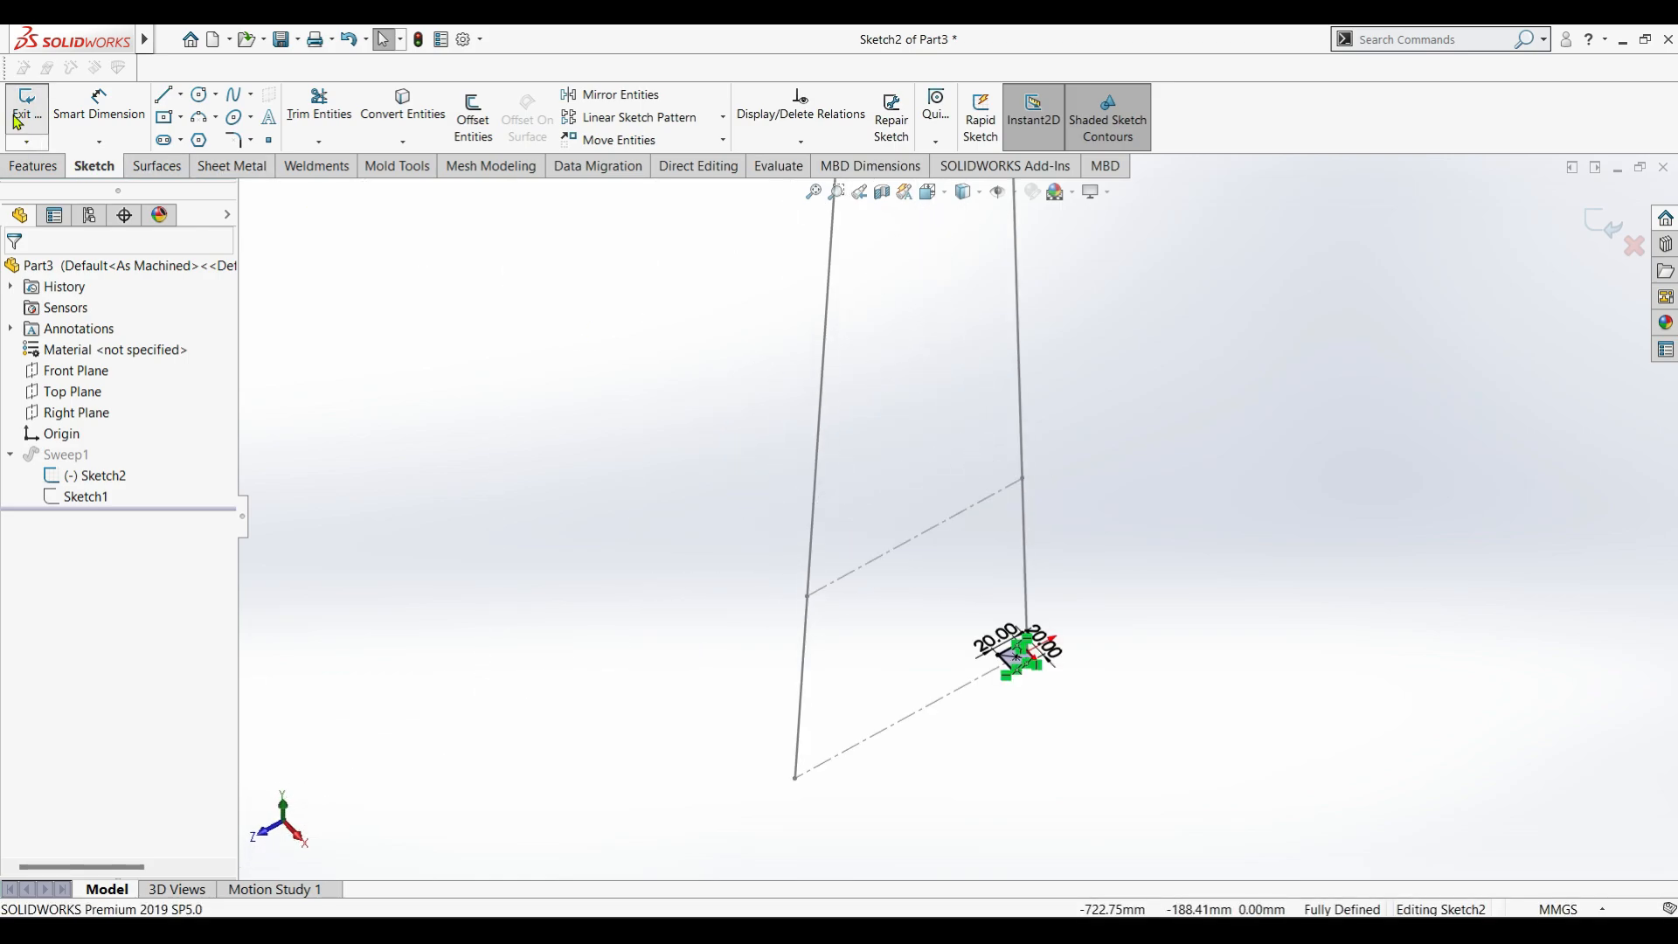
scroll(944, 712, "up", 8)
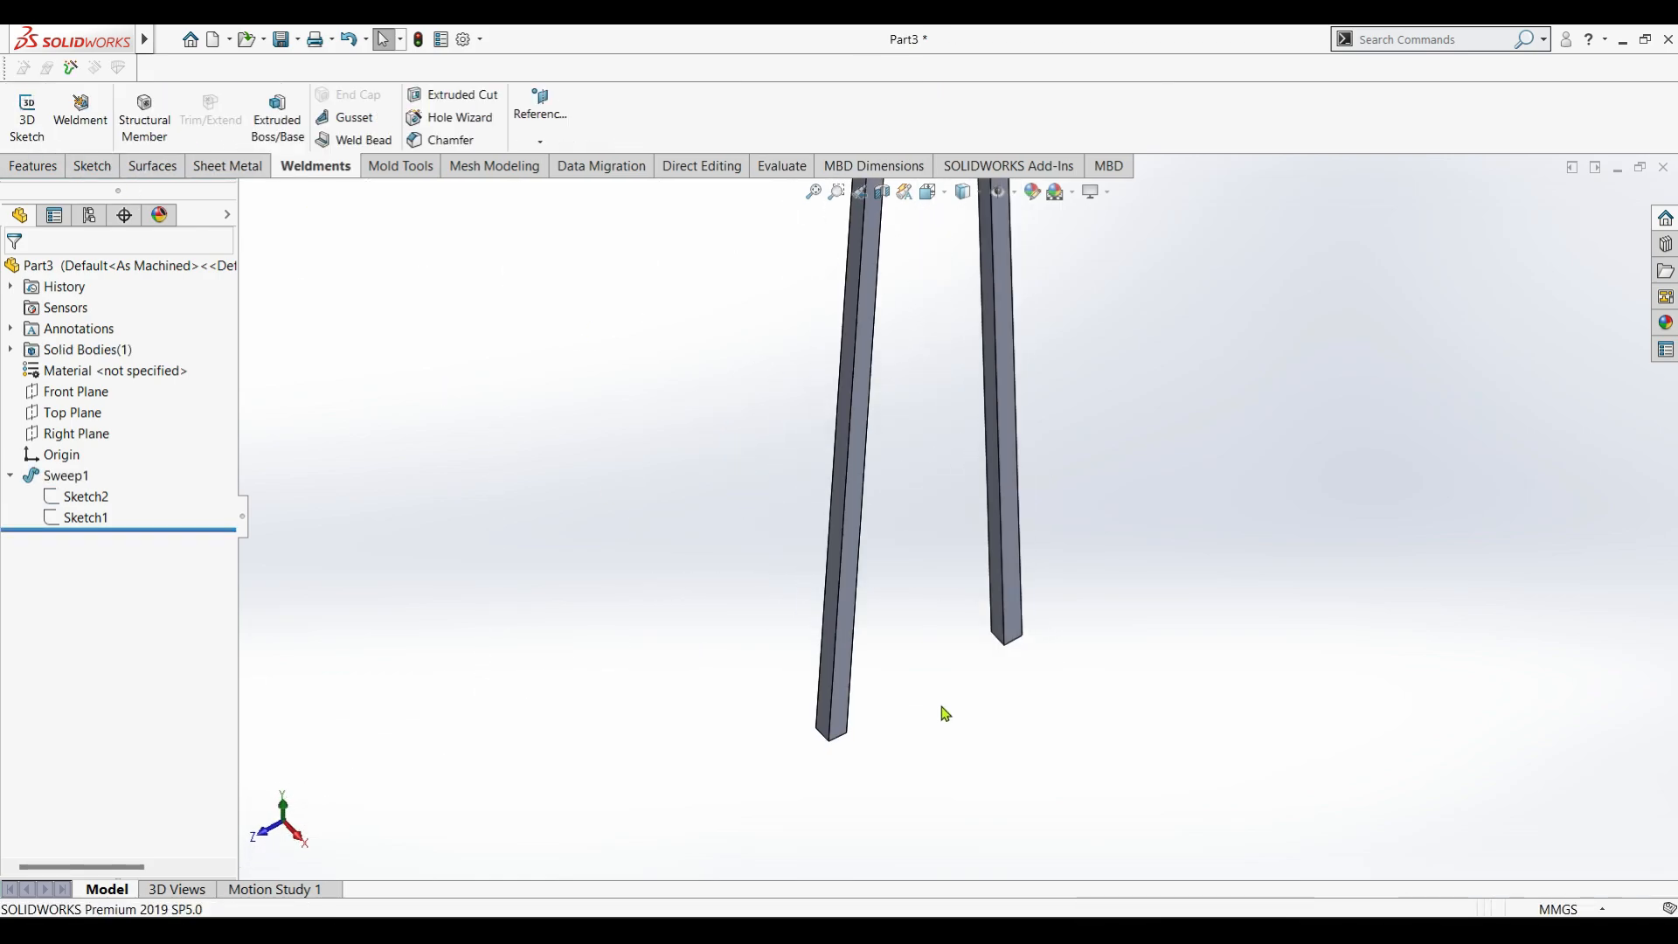
Measure the length of the long outer edge on the frame's top bar.
scroll(975, 402, "down", 5)
scroll(937, 341, "down", 4)
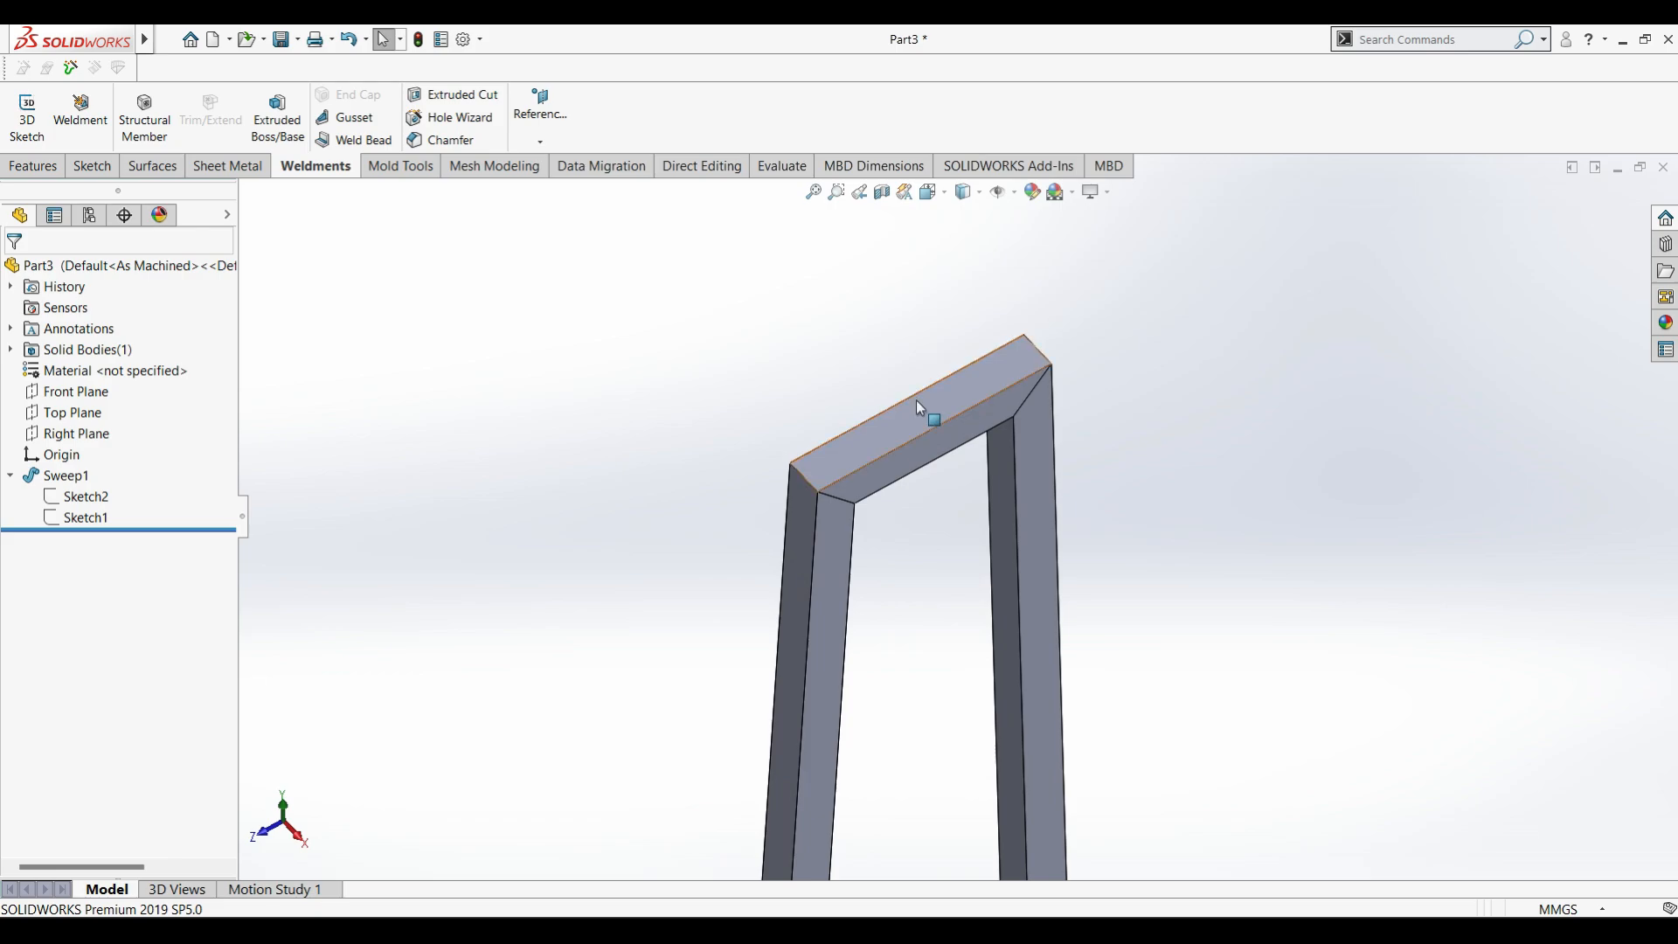
left_click(915, 393)
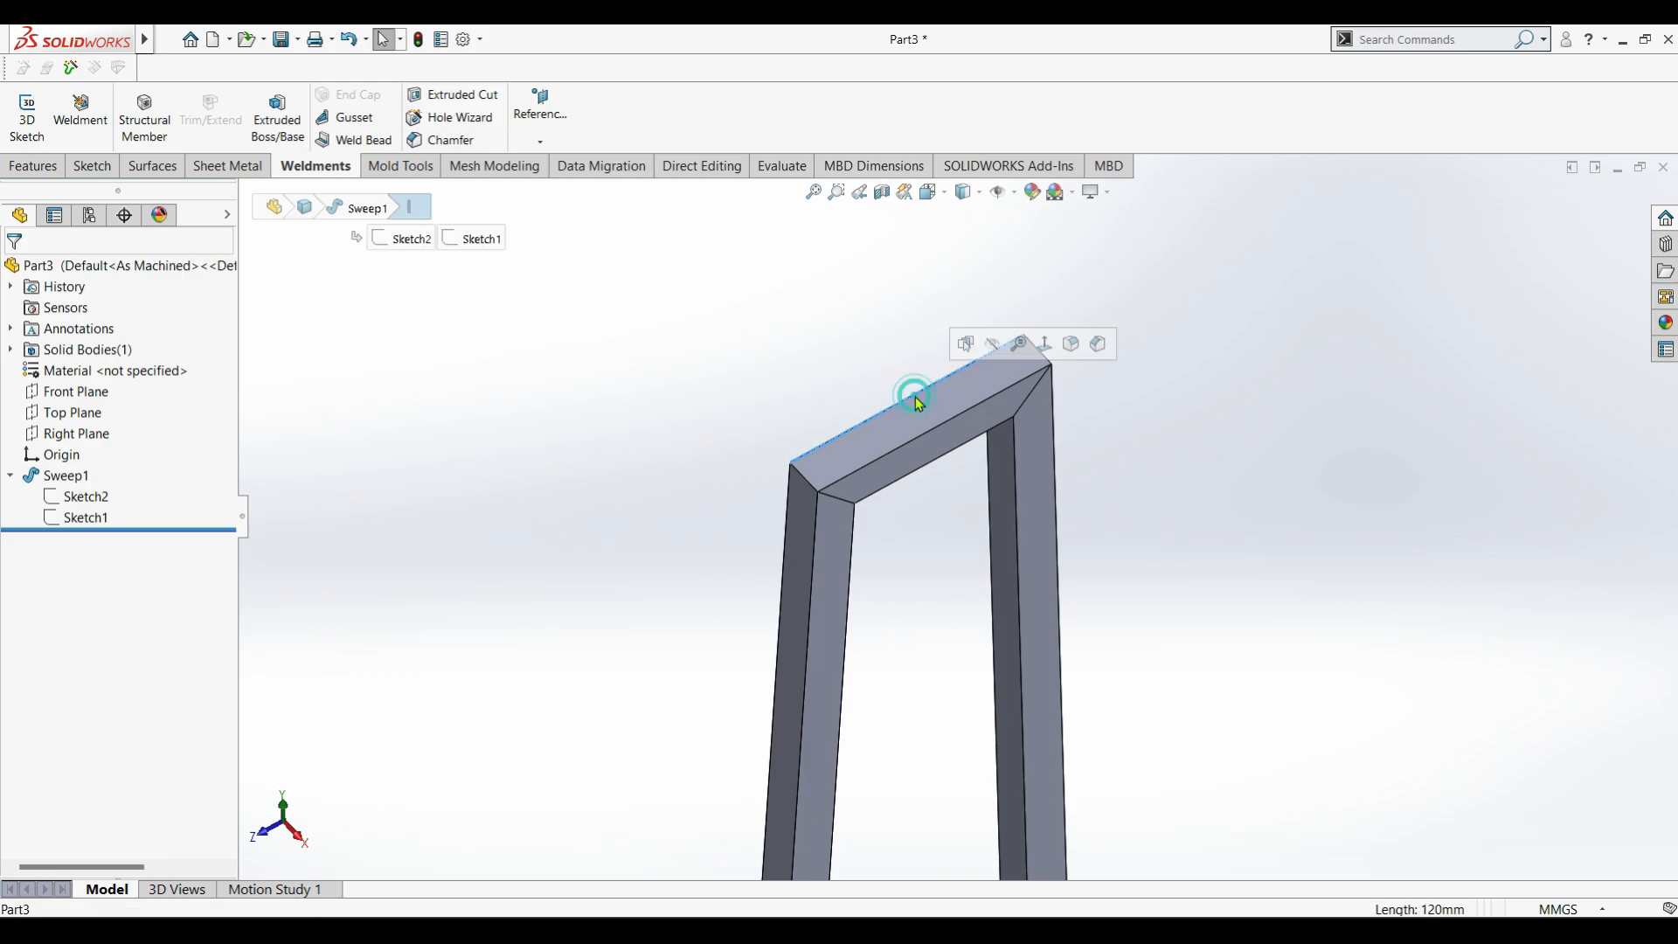
left_click(704, 166)
left_click(187, 113)
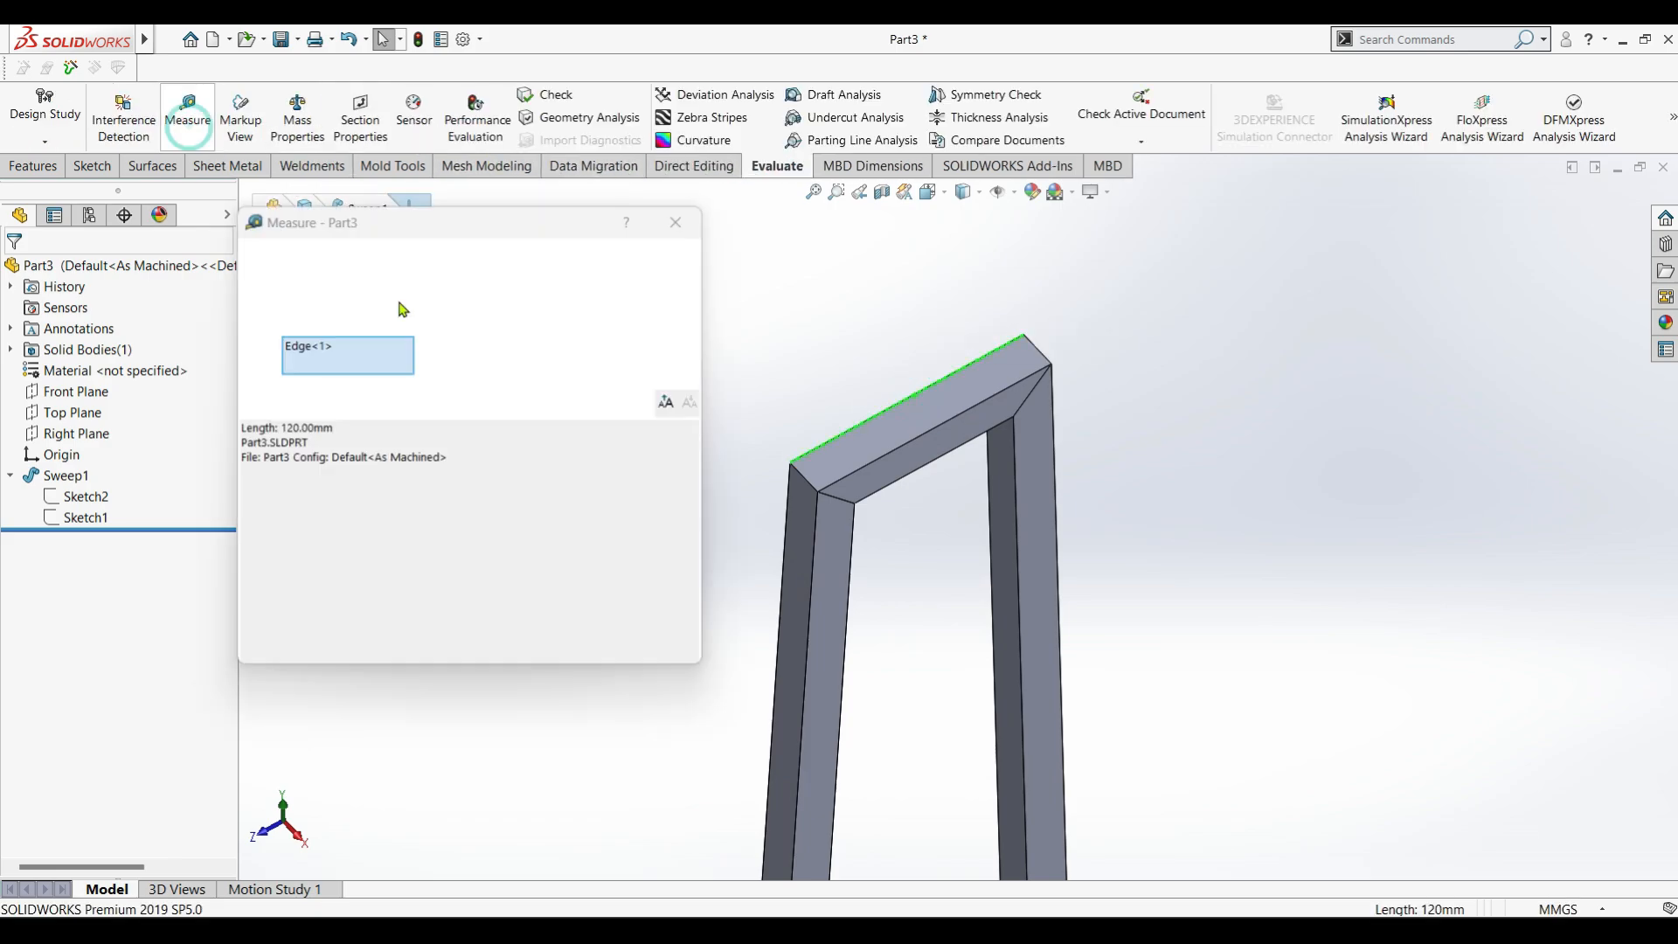
left_click(686, 224)
left_click(821, 276)
Assign the Teak material from the Woods category to the frame part.
scroll(1053, 544, "up", 8)
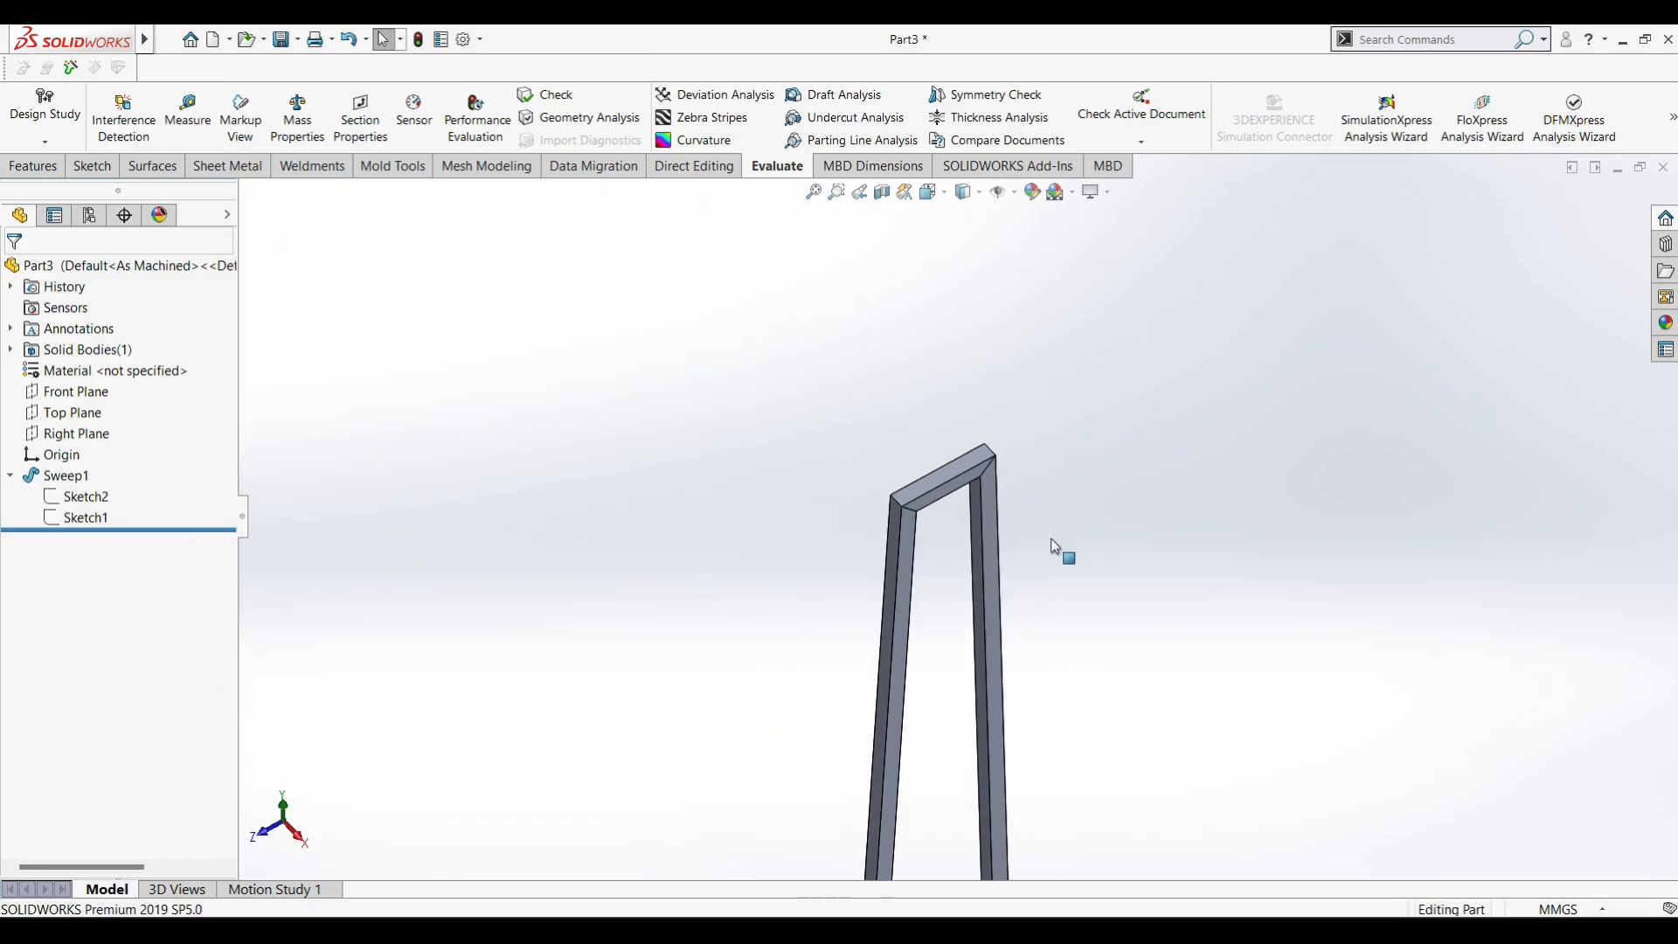
scroll(1005, 695, "down", 3)
mouse_move(981, 689)
middle_mouse_down()
mouse_move(914, 637)
mouse_move(930, 550)
mouse_move(911, 612)
mouse_move(976, 518)
middle_mouse_up()
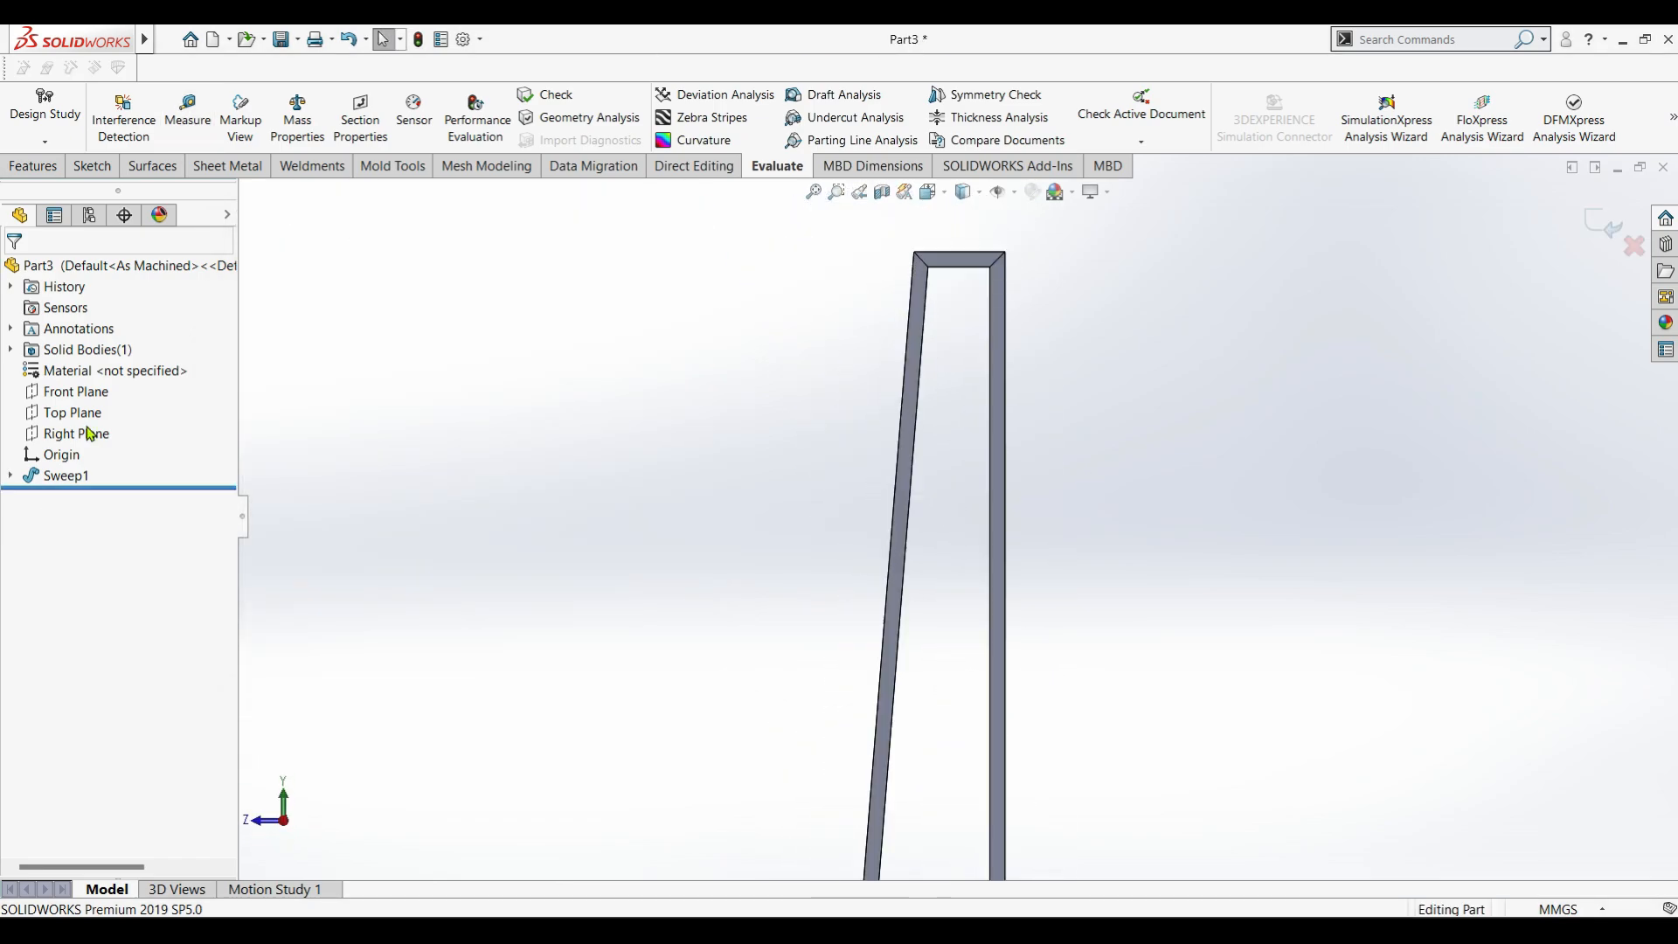
right_click(66, 377)
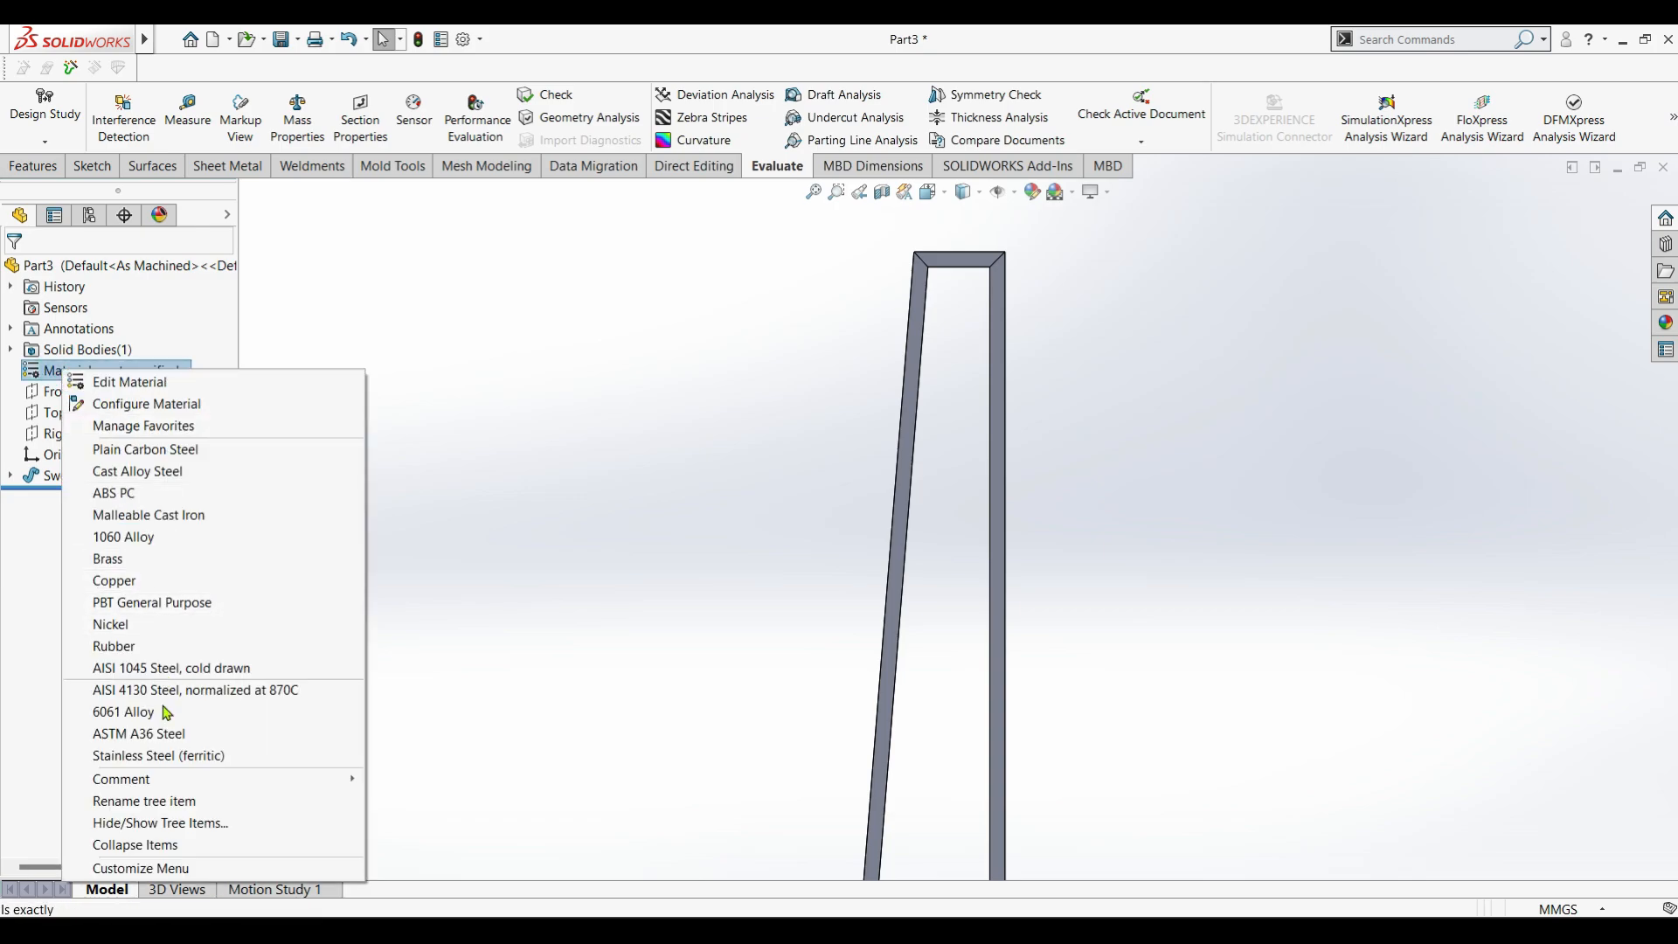
left_click(141, 383)
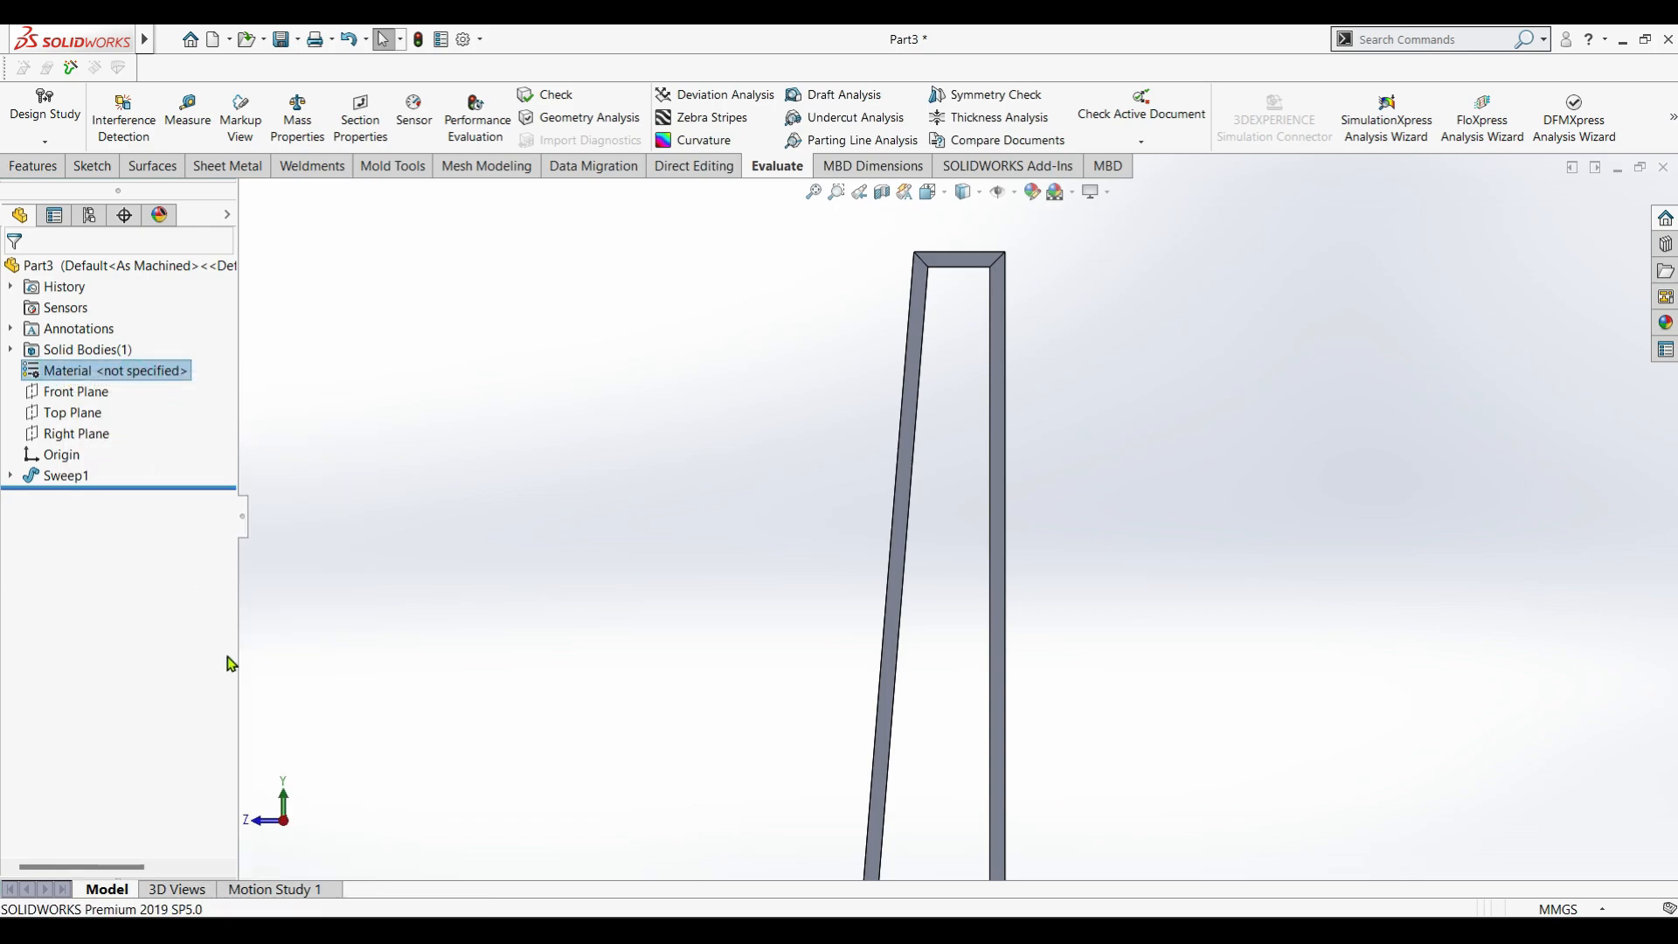
scroll(539, 743, "down", 6)
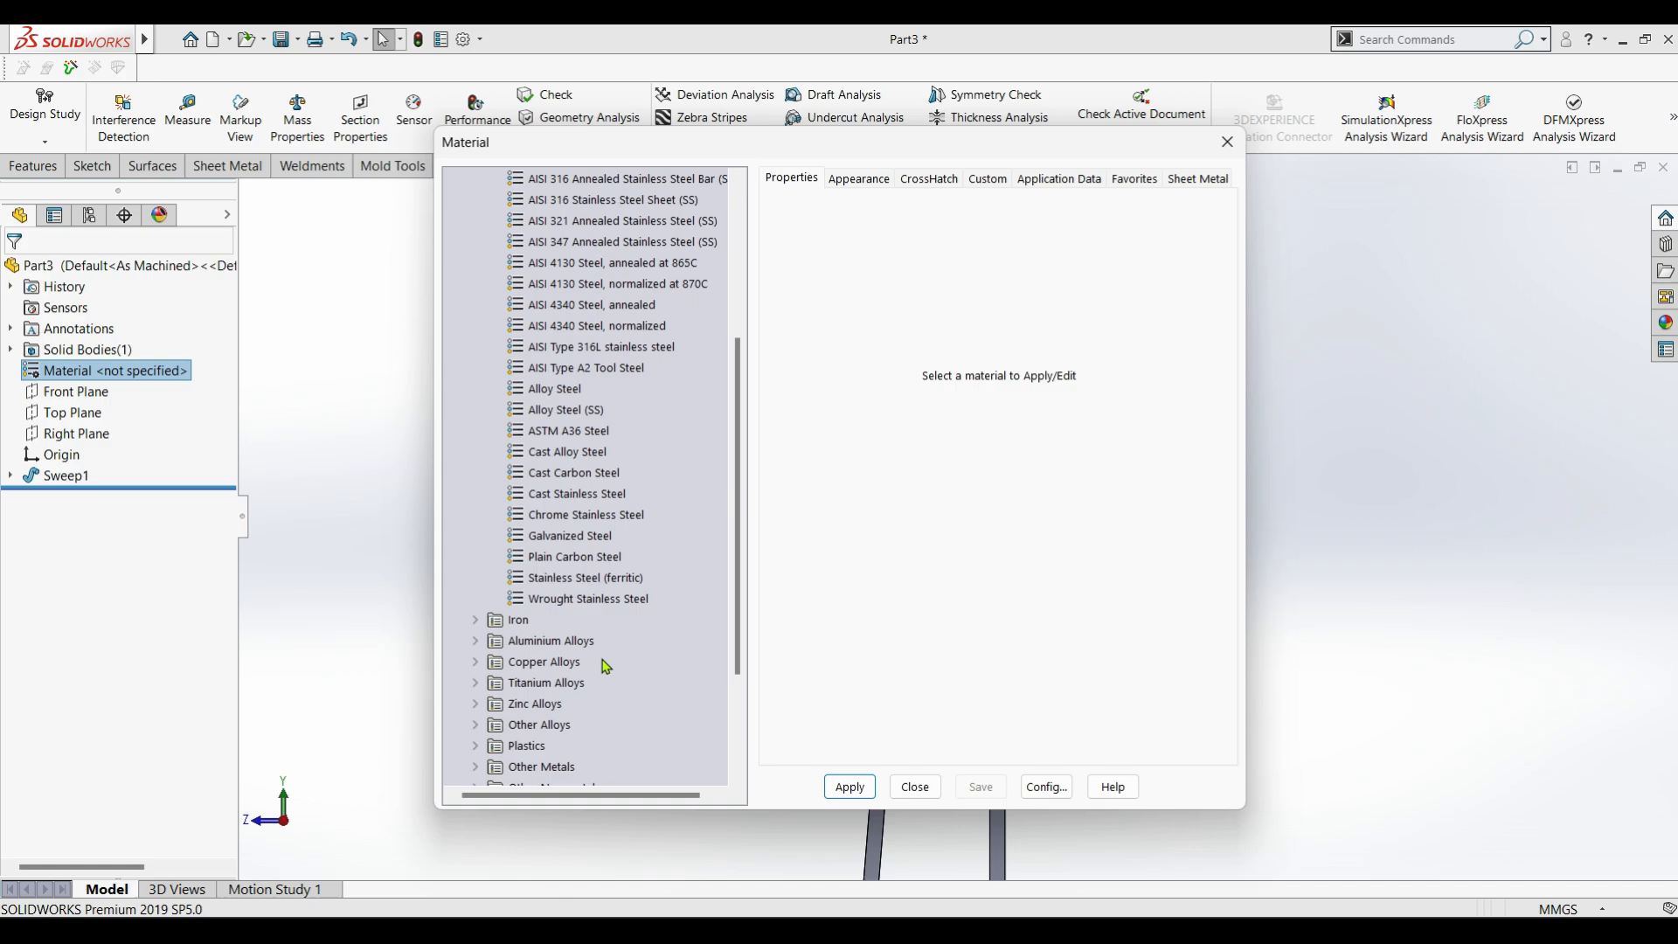
left_click(476, 727)
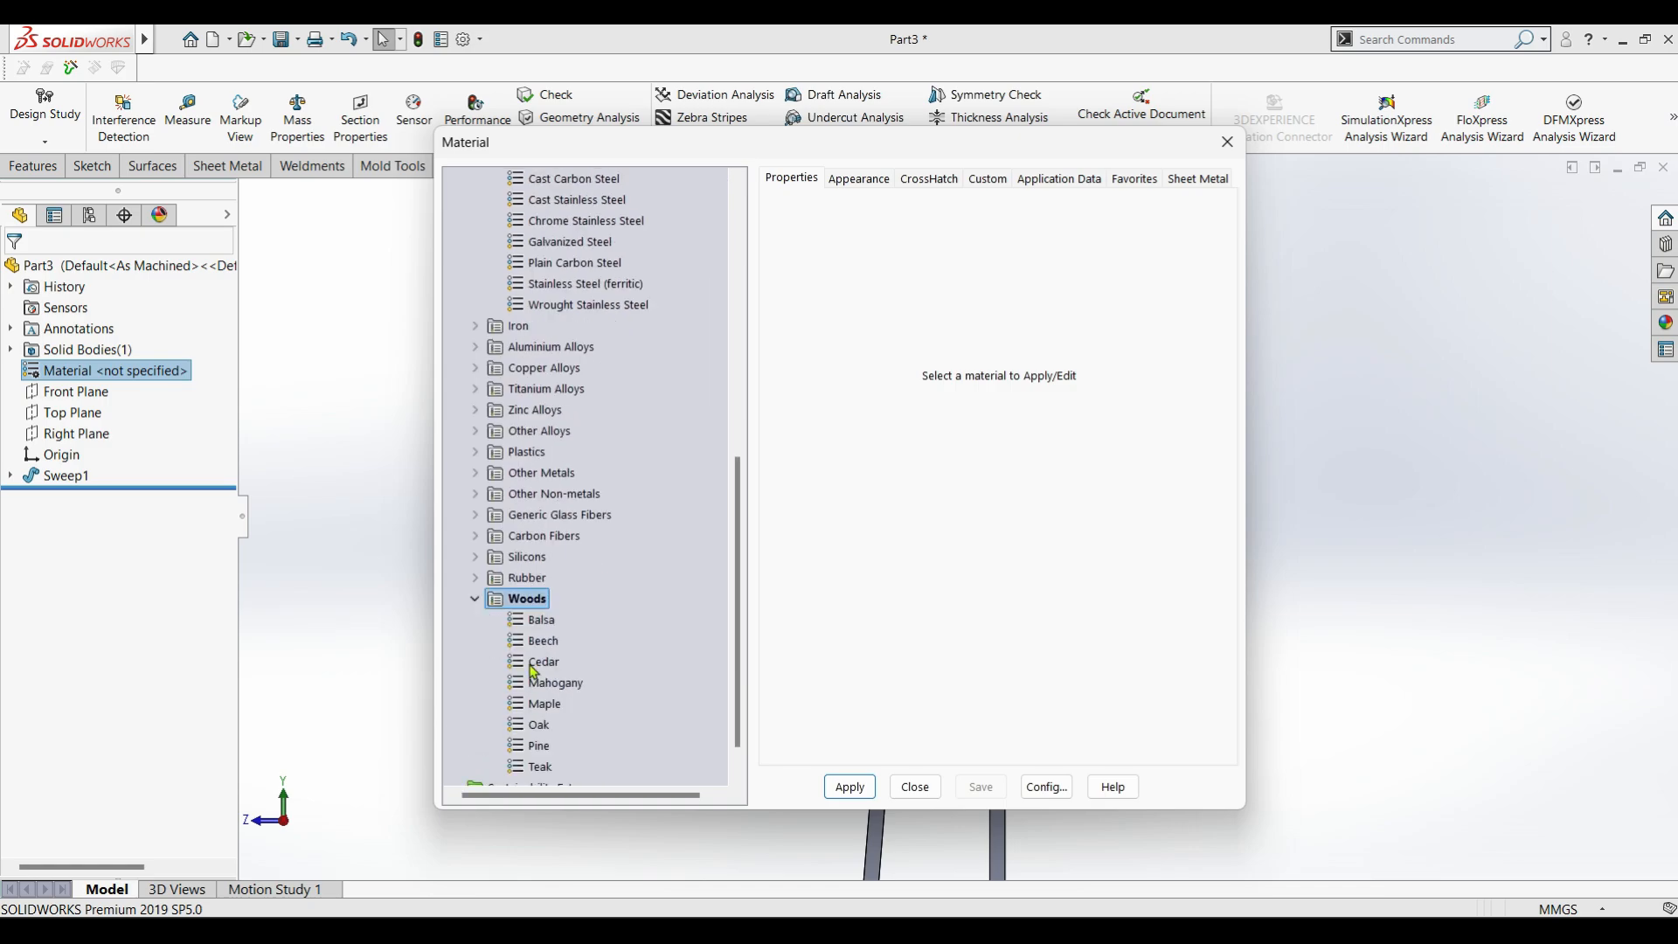
left_click(915, 786)
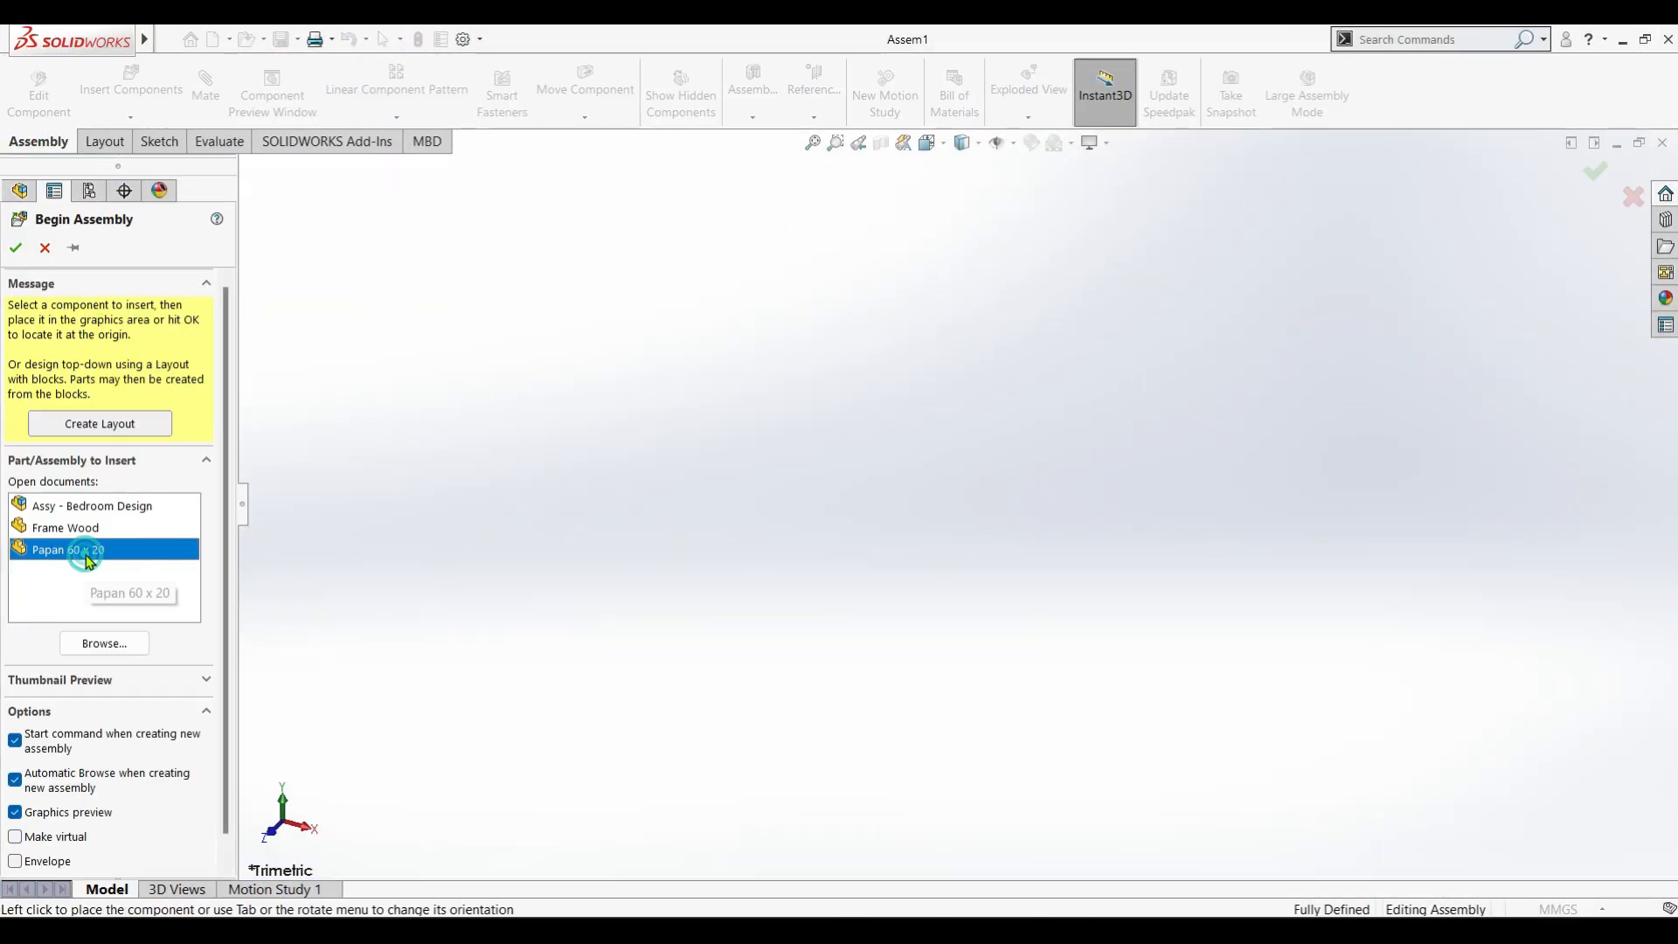
Insert the Papan 60 x 20 board at the new assembly's origin and place the Frame Wood part beside it.
scroll(851, 569, "up", 8)
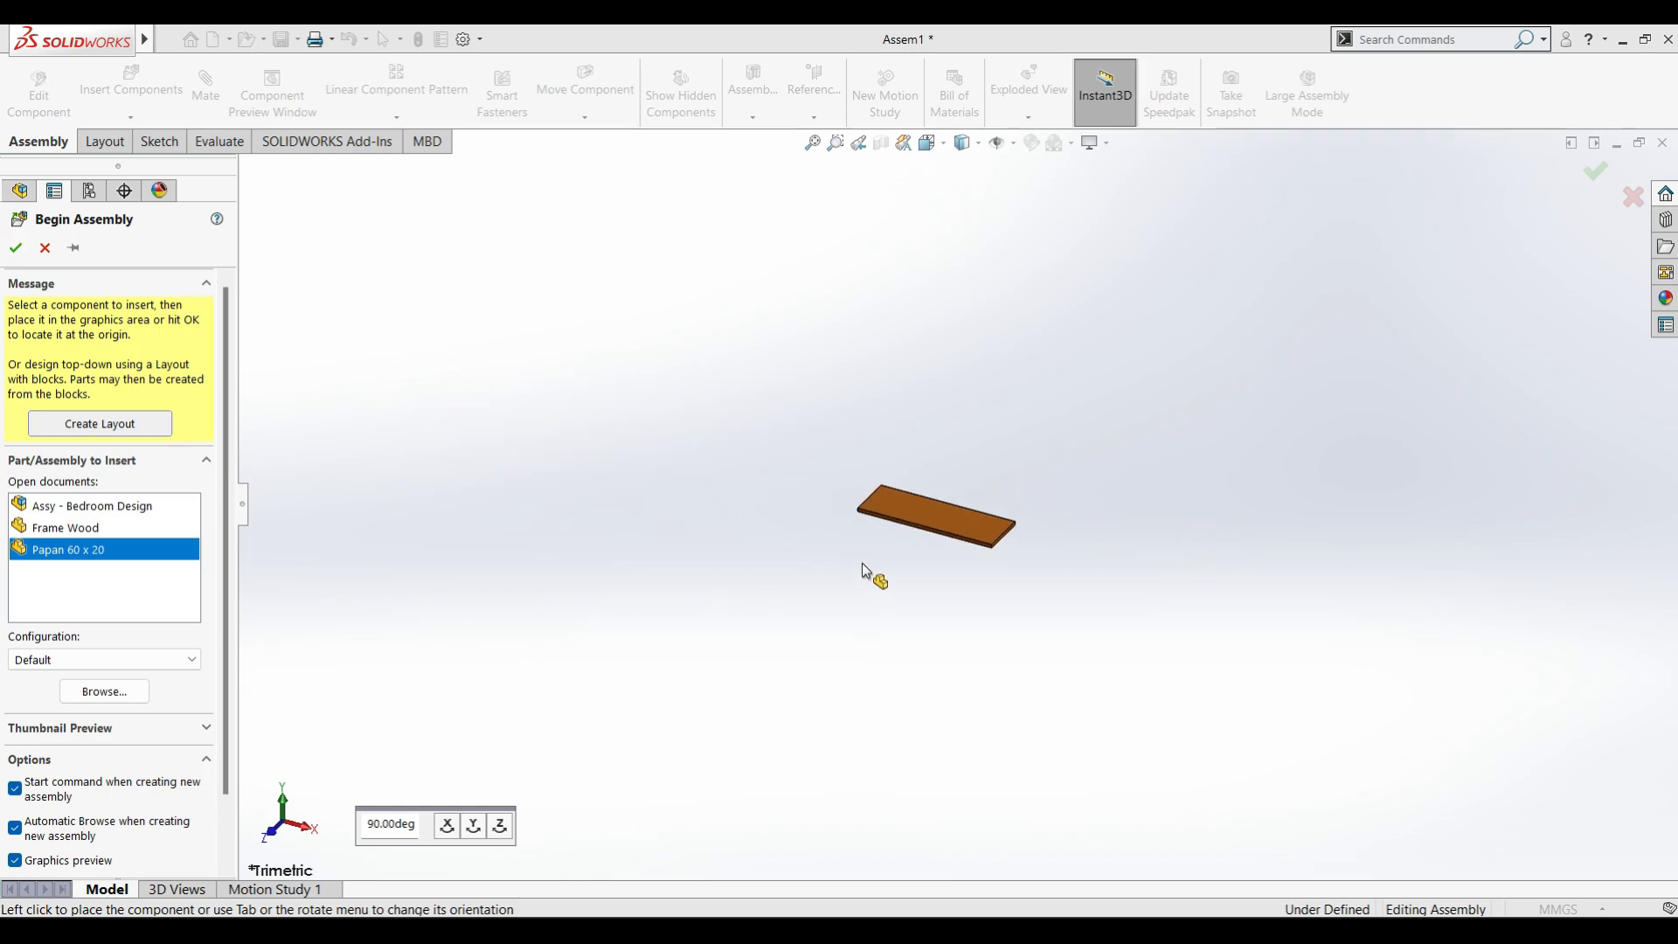
scroll(864, 572, "down", 4)
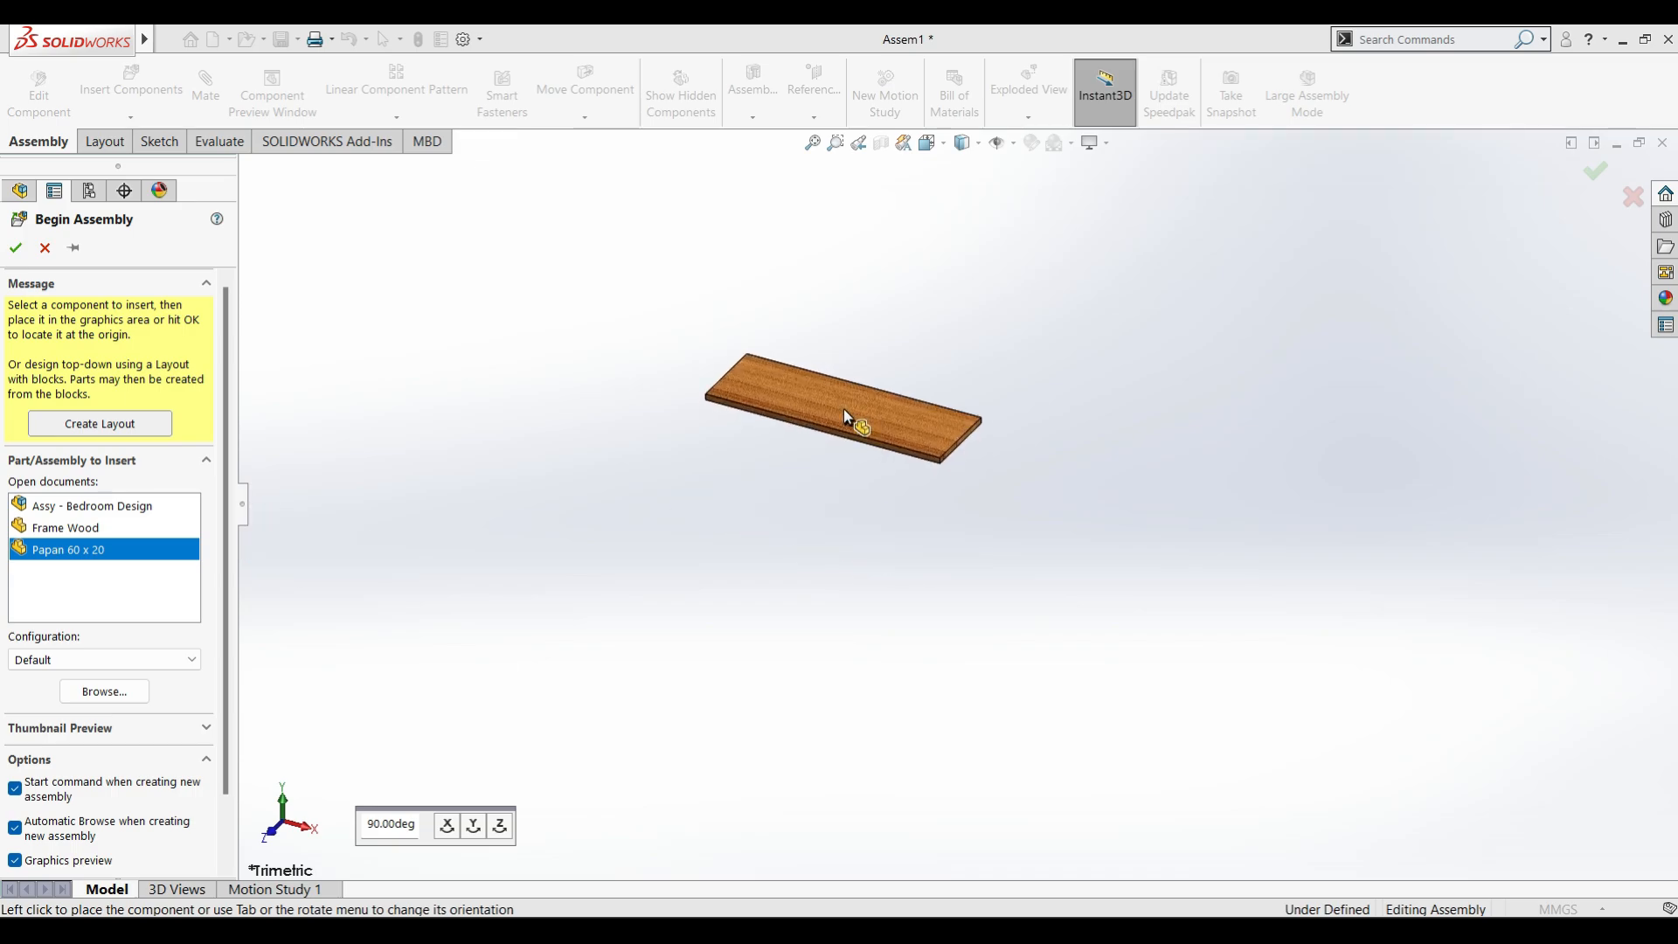
left_click(13, 251)
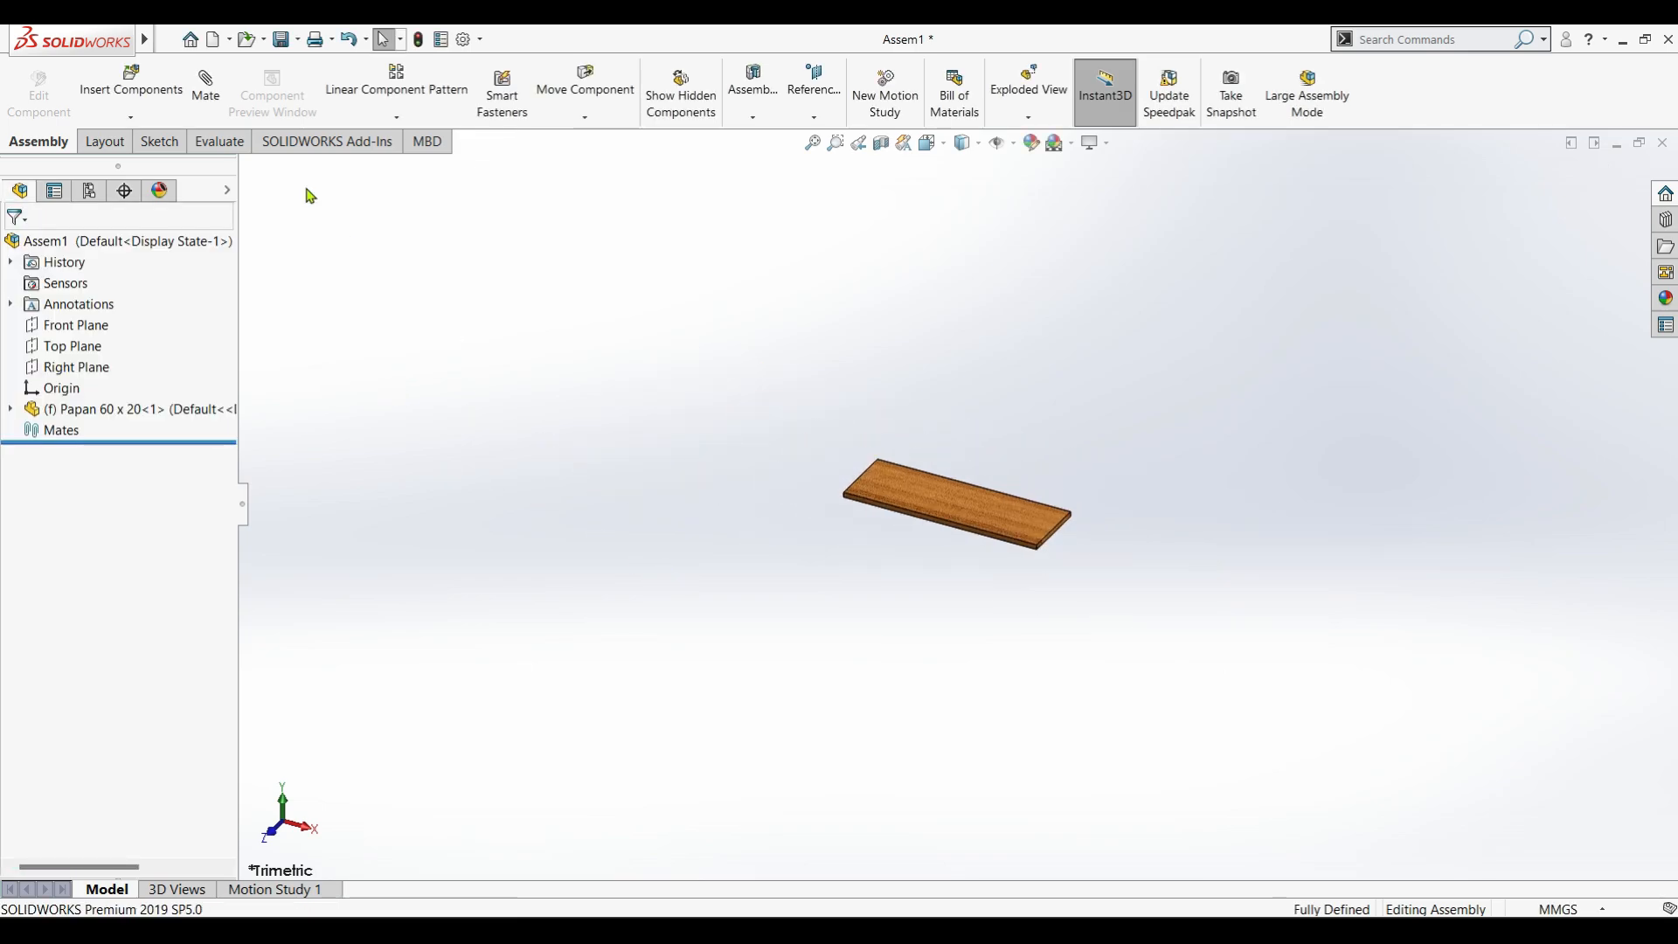
left_click(131, 88)
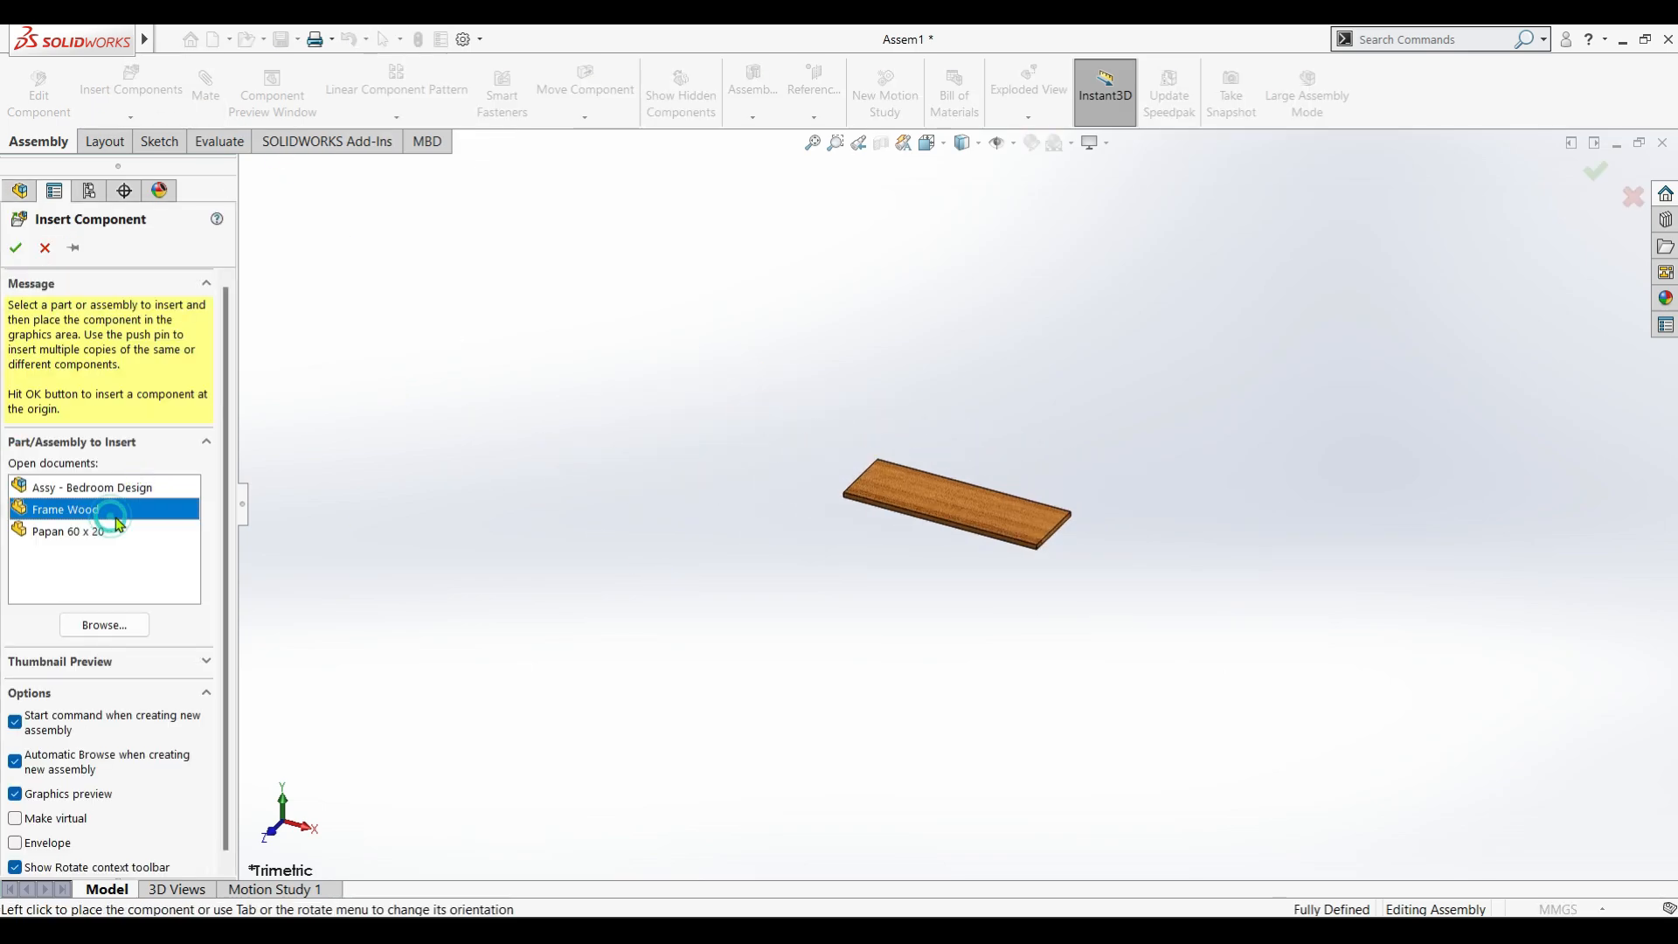
left_click(738, 498)
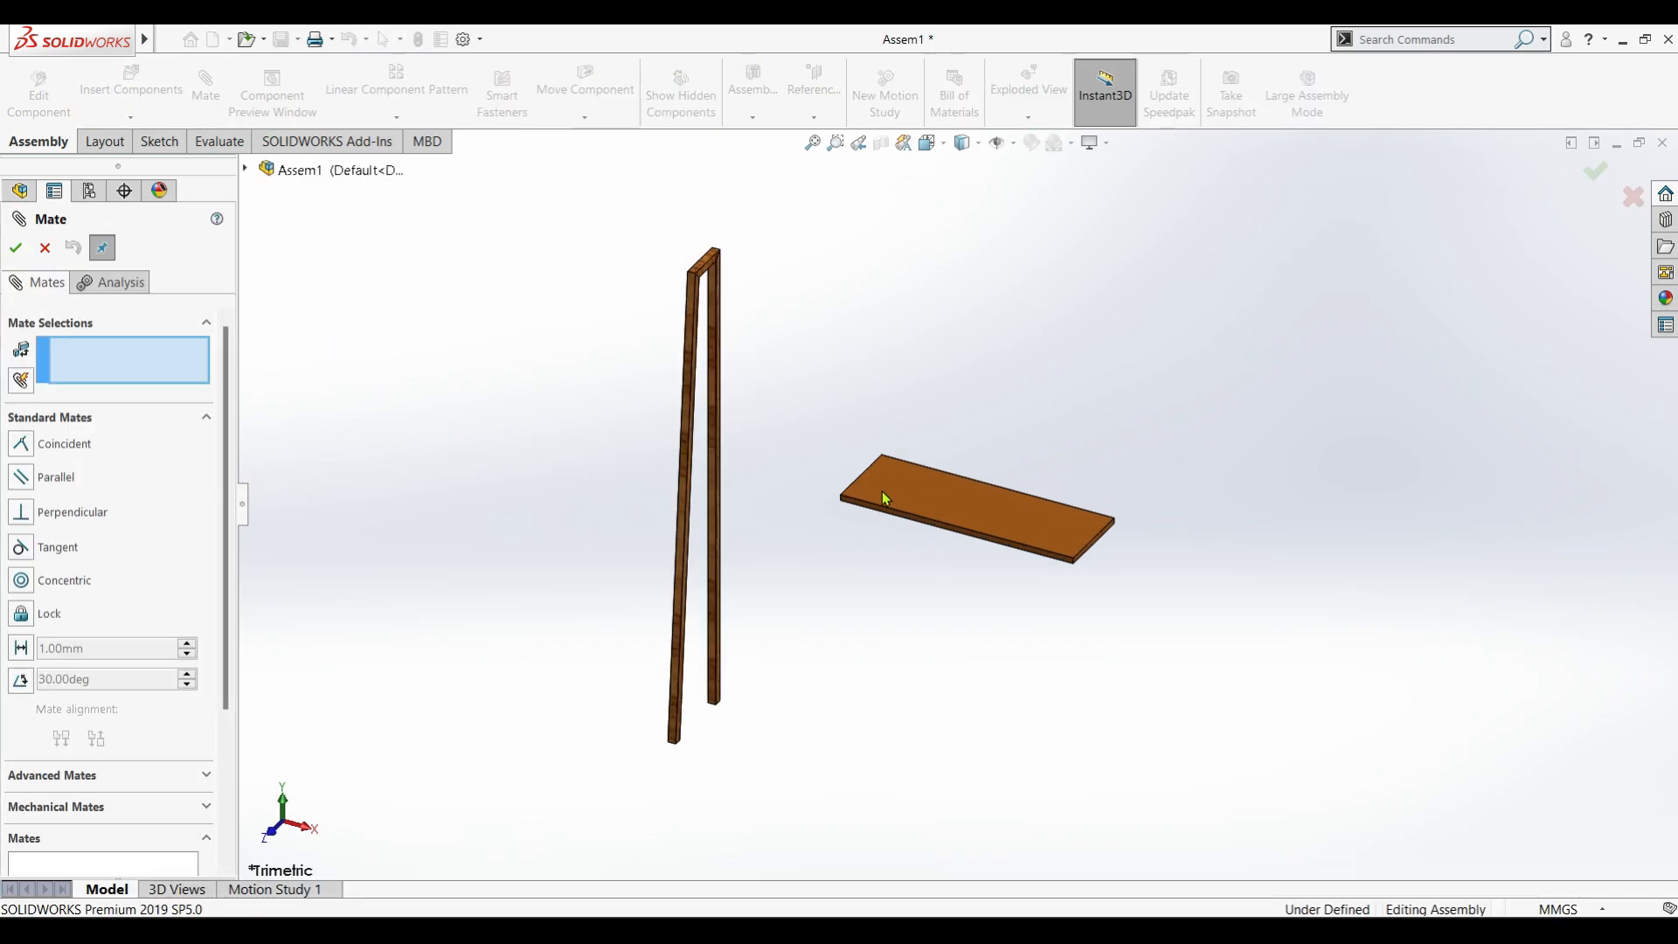
Add a Coincident mate between the board's short end face and the side face of the frame's leg.
scroll(869, 472, "down", 6)
middle_click_drag(1001, 368, 628, 606)
left_click(831, 491)
scroll(628, 605, "up", 4)
scroll(603, 551, "down", 8)
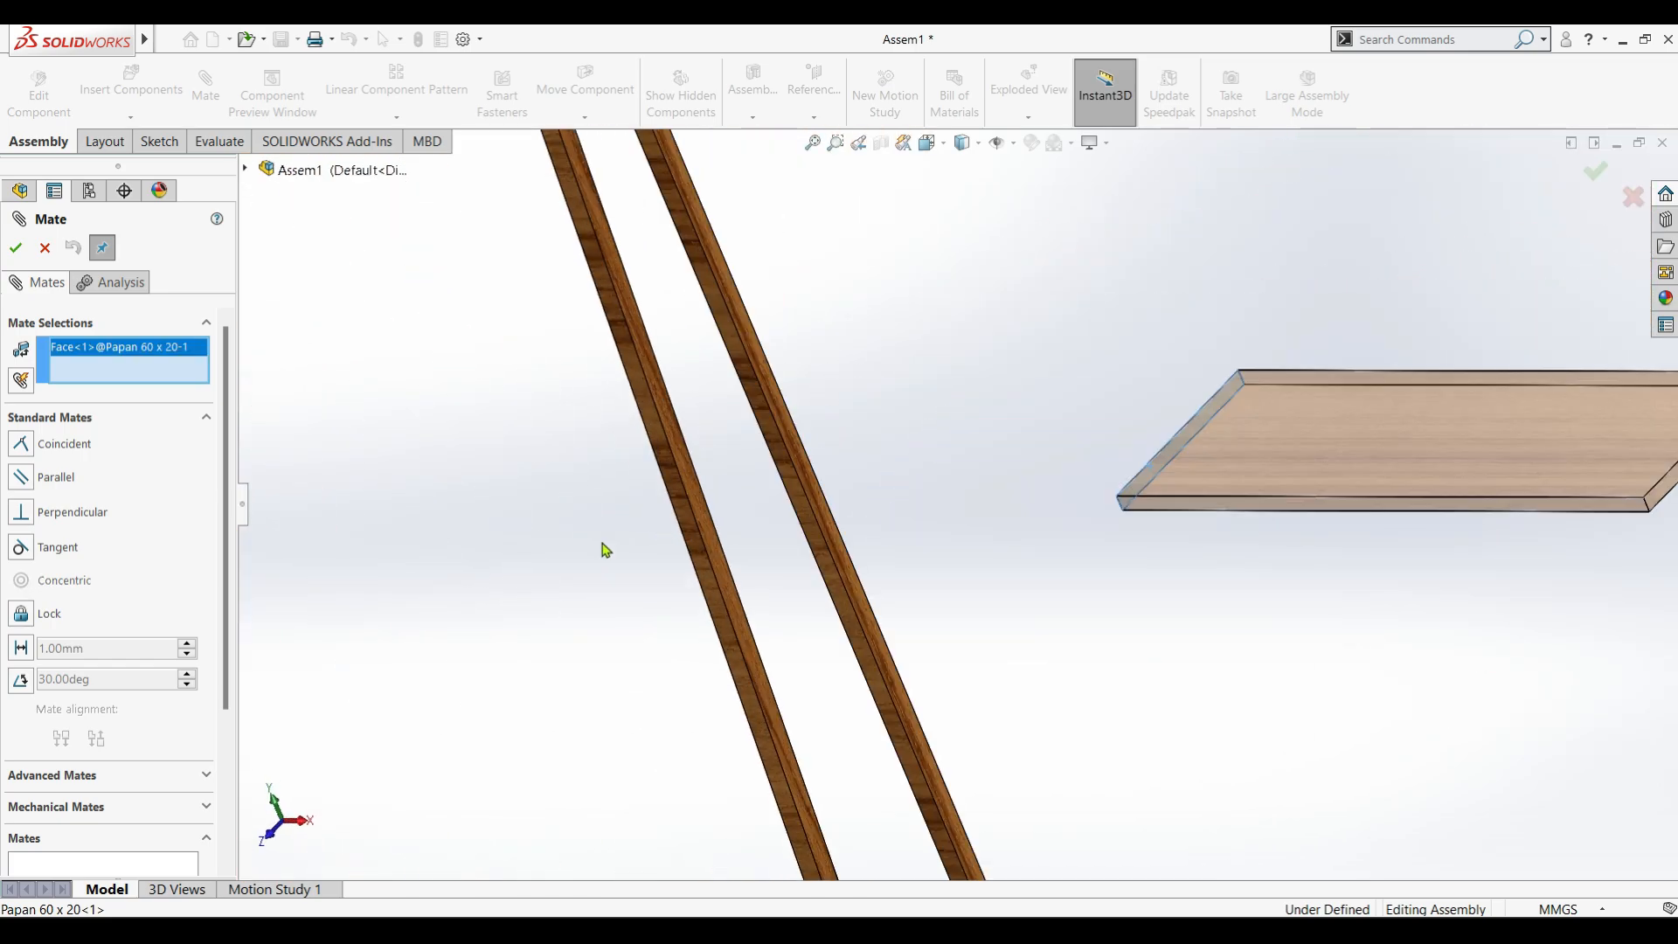
left_click(907, 516)
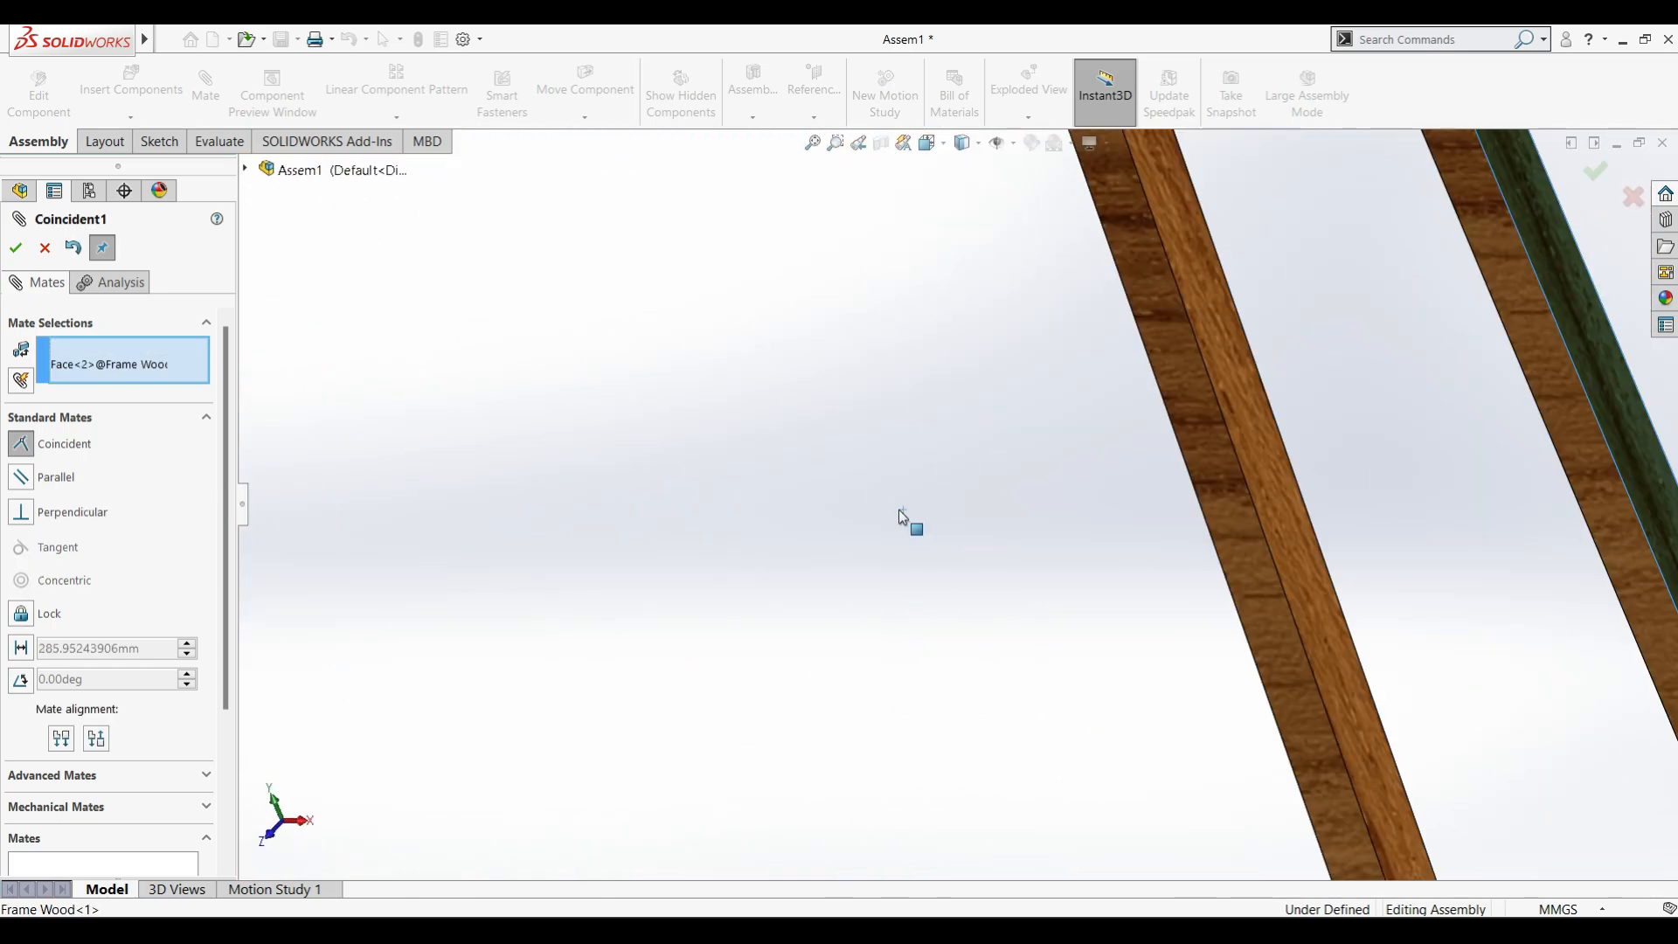
left_click(1140, 548)
Add a Coincident mate between the outer face of the frame's straight leg and the board's long side face.
middle_click_drag(1157, 543, 995, 516)
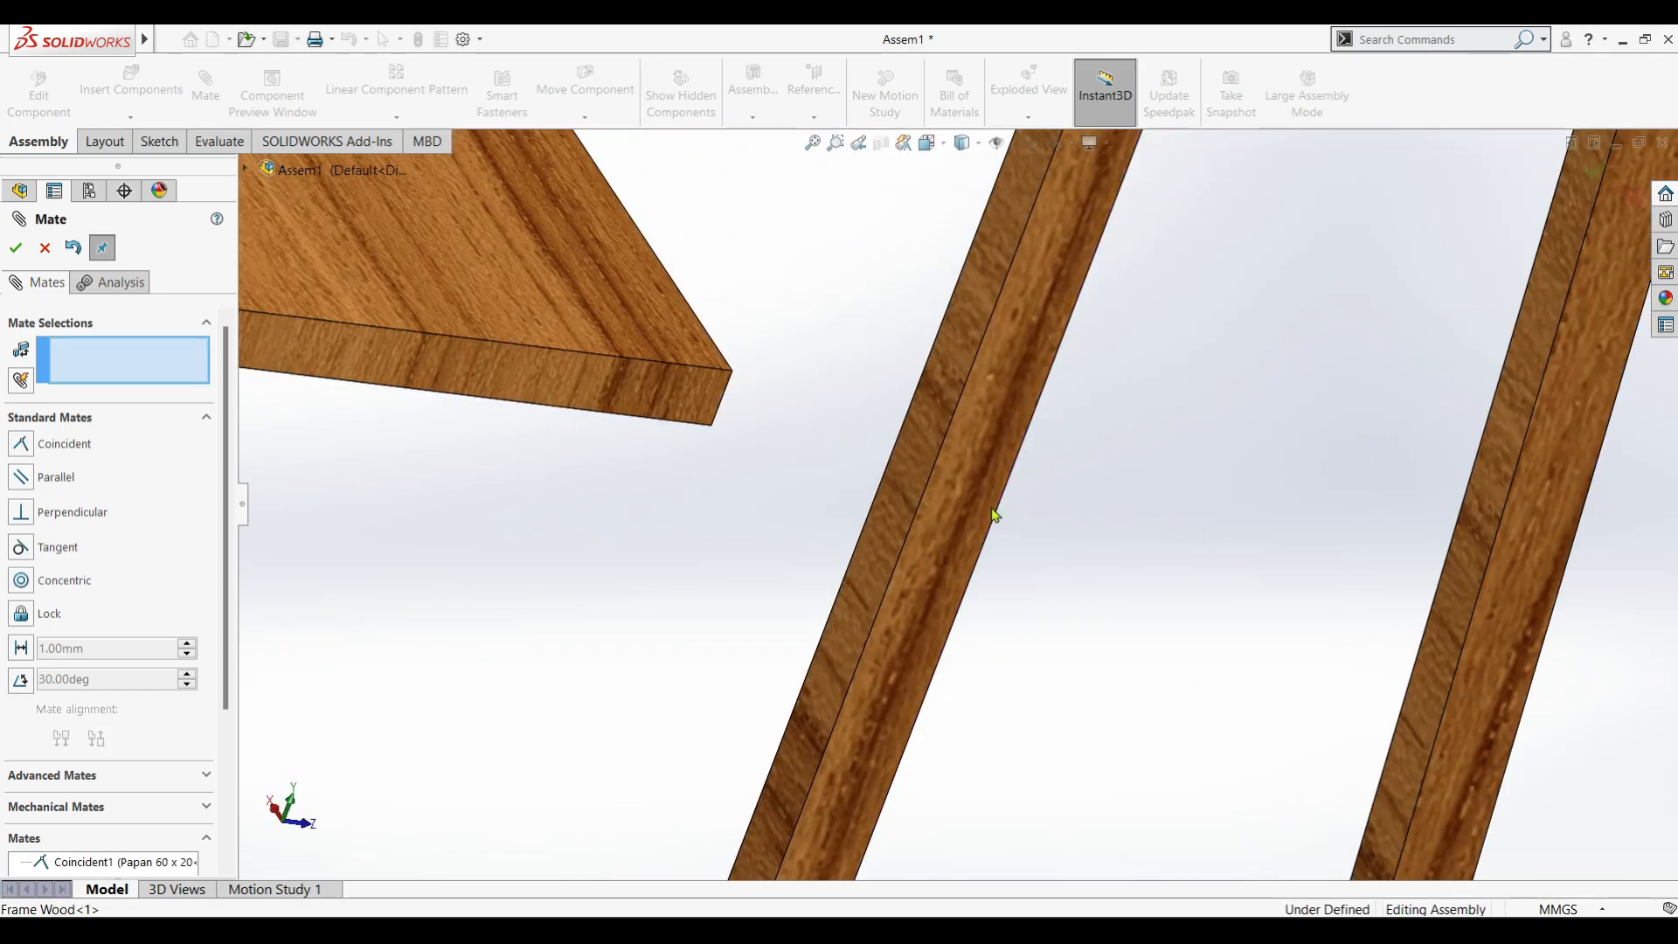
left_click(907, 463)
scroll(906, 463, "up", 5)
scroll(472, 341, "down", 4)
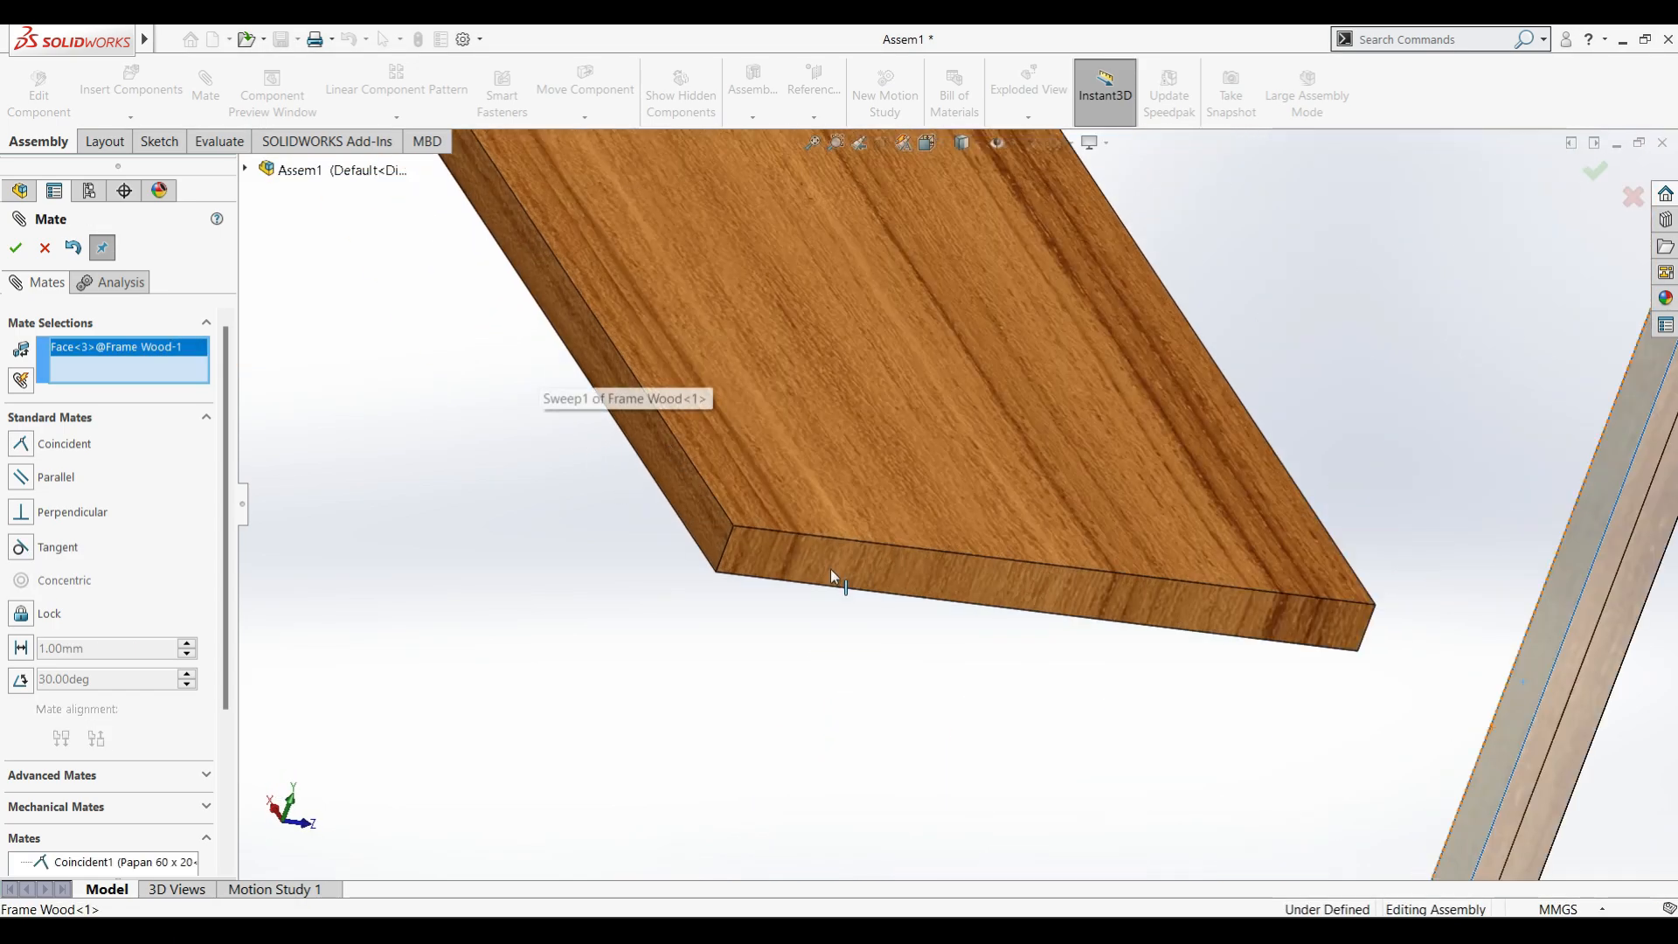
left_click(706, 534)
left_click(681, 569)
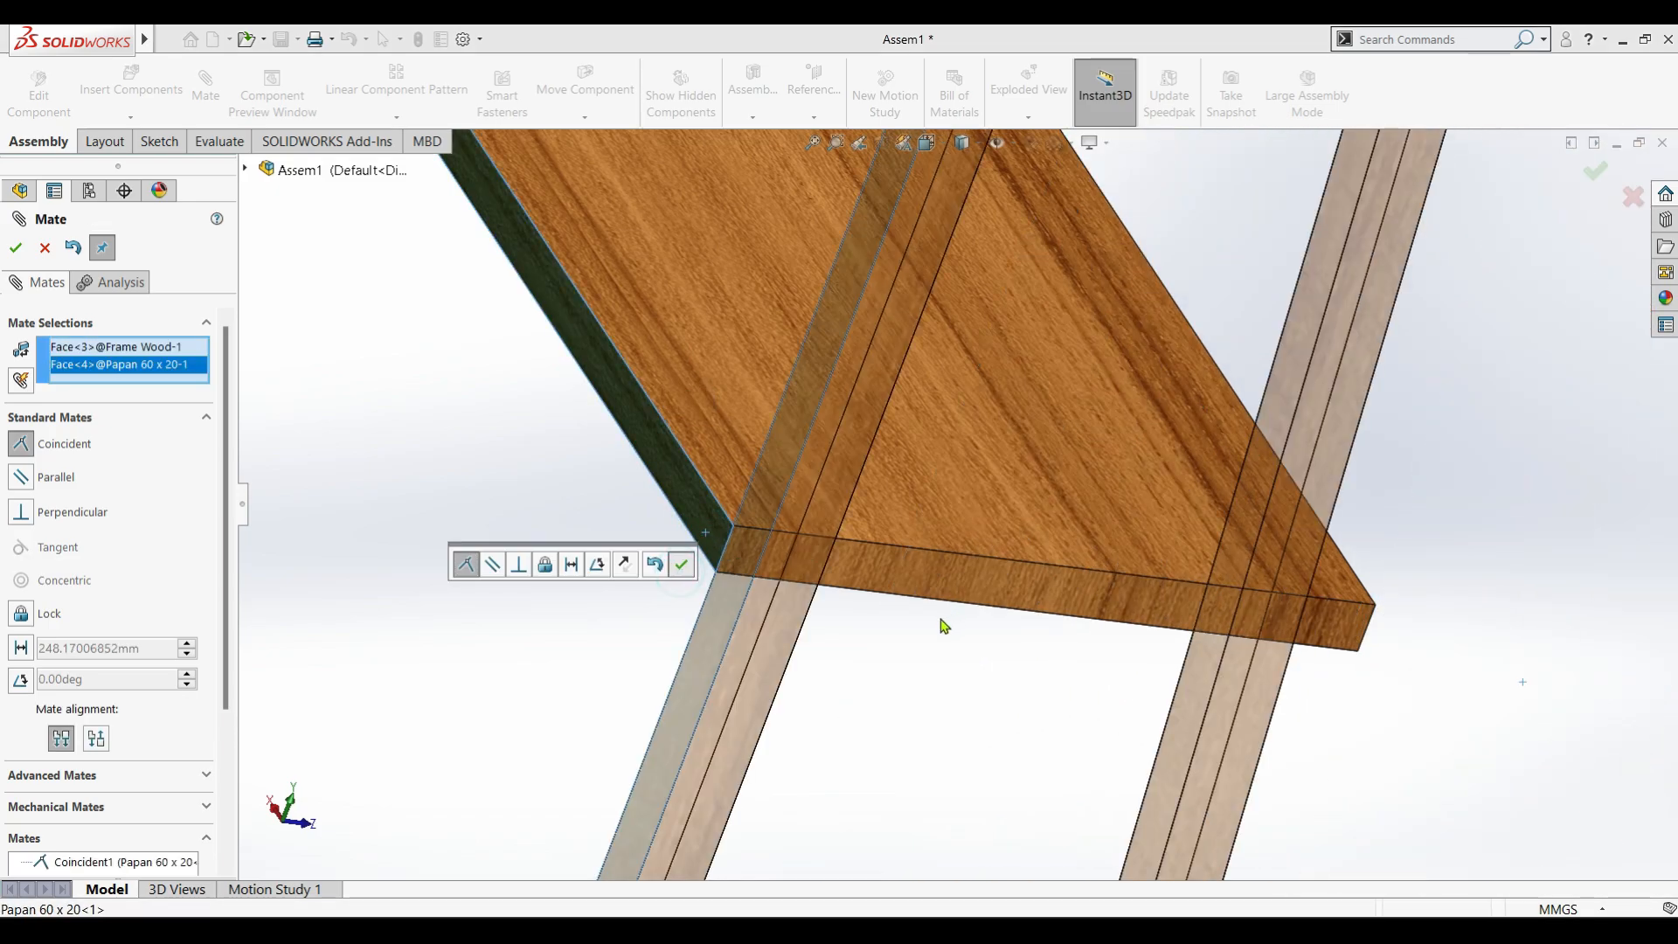
Try to mate the board's underside coincident with the bottom end face of the frame's straight leg.
scroll(952, 524, "up", 3)
middle_click_drag(996, 526, 1005, 318)
left_click(990, 600)
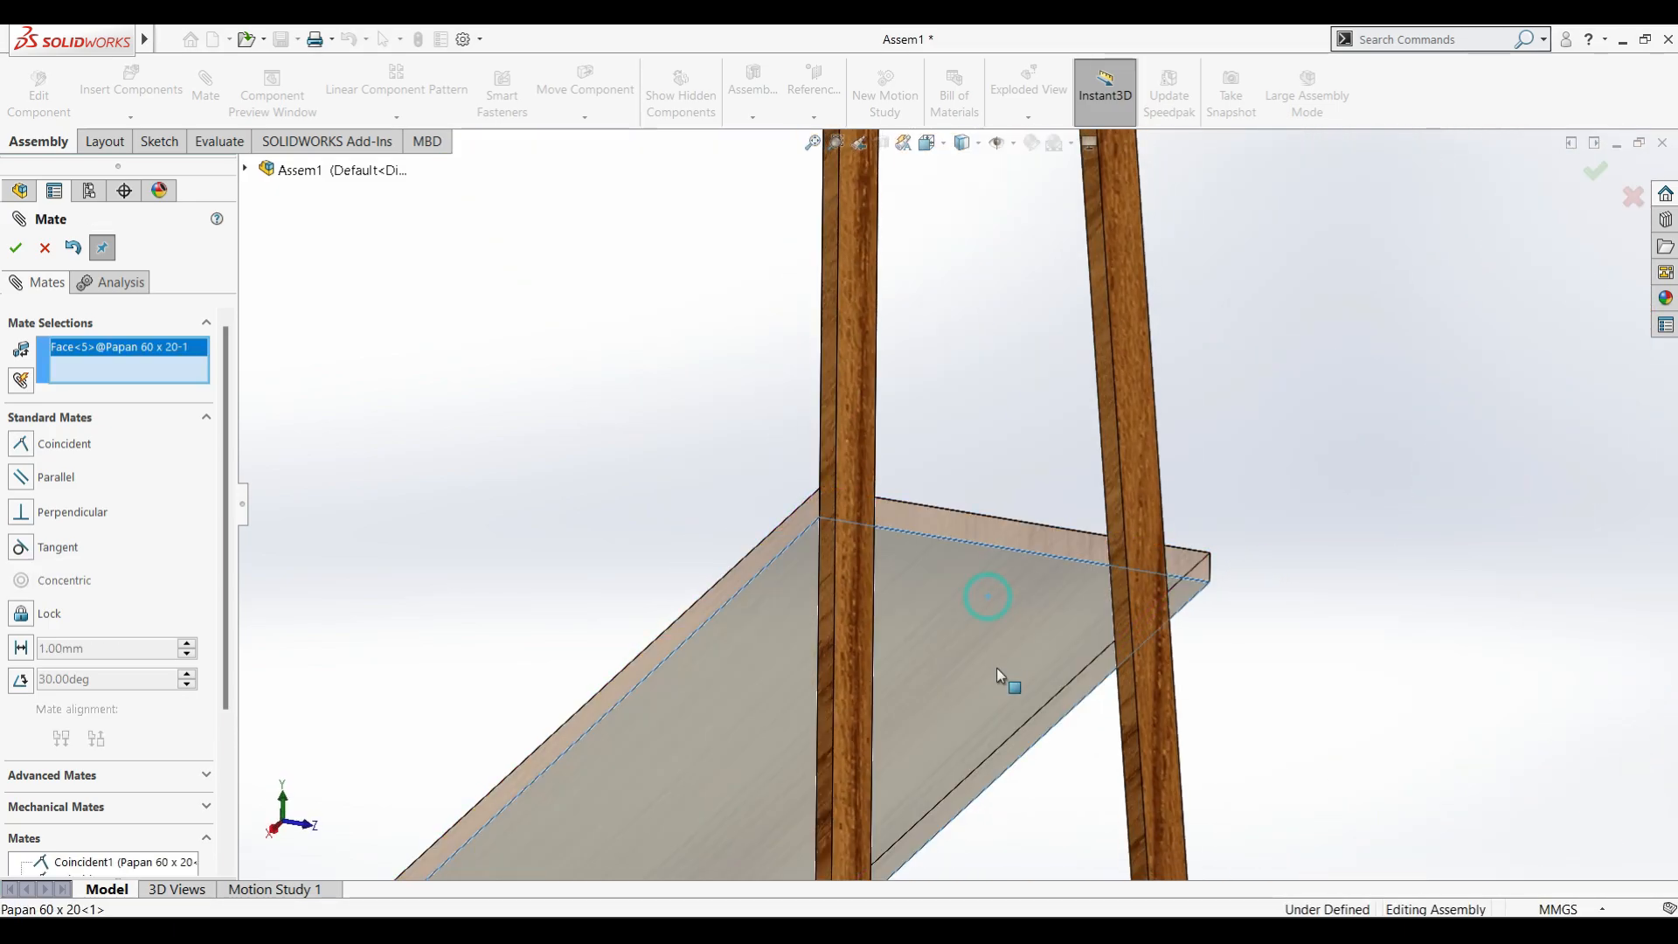
scroll(997, 669, "up", 7)
scroll(1025, 725, "down", 7)
scroll(633, 743, "down", 2)
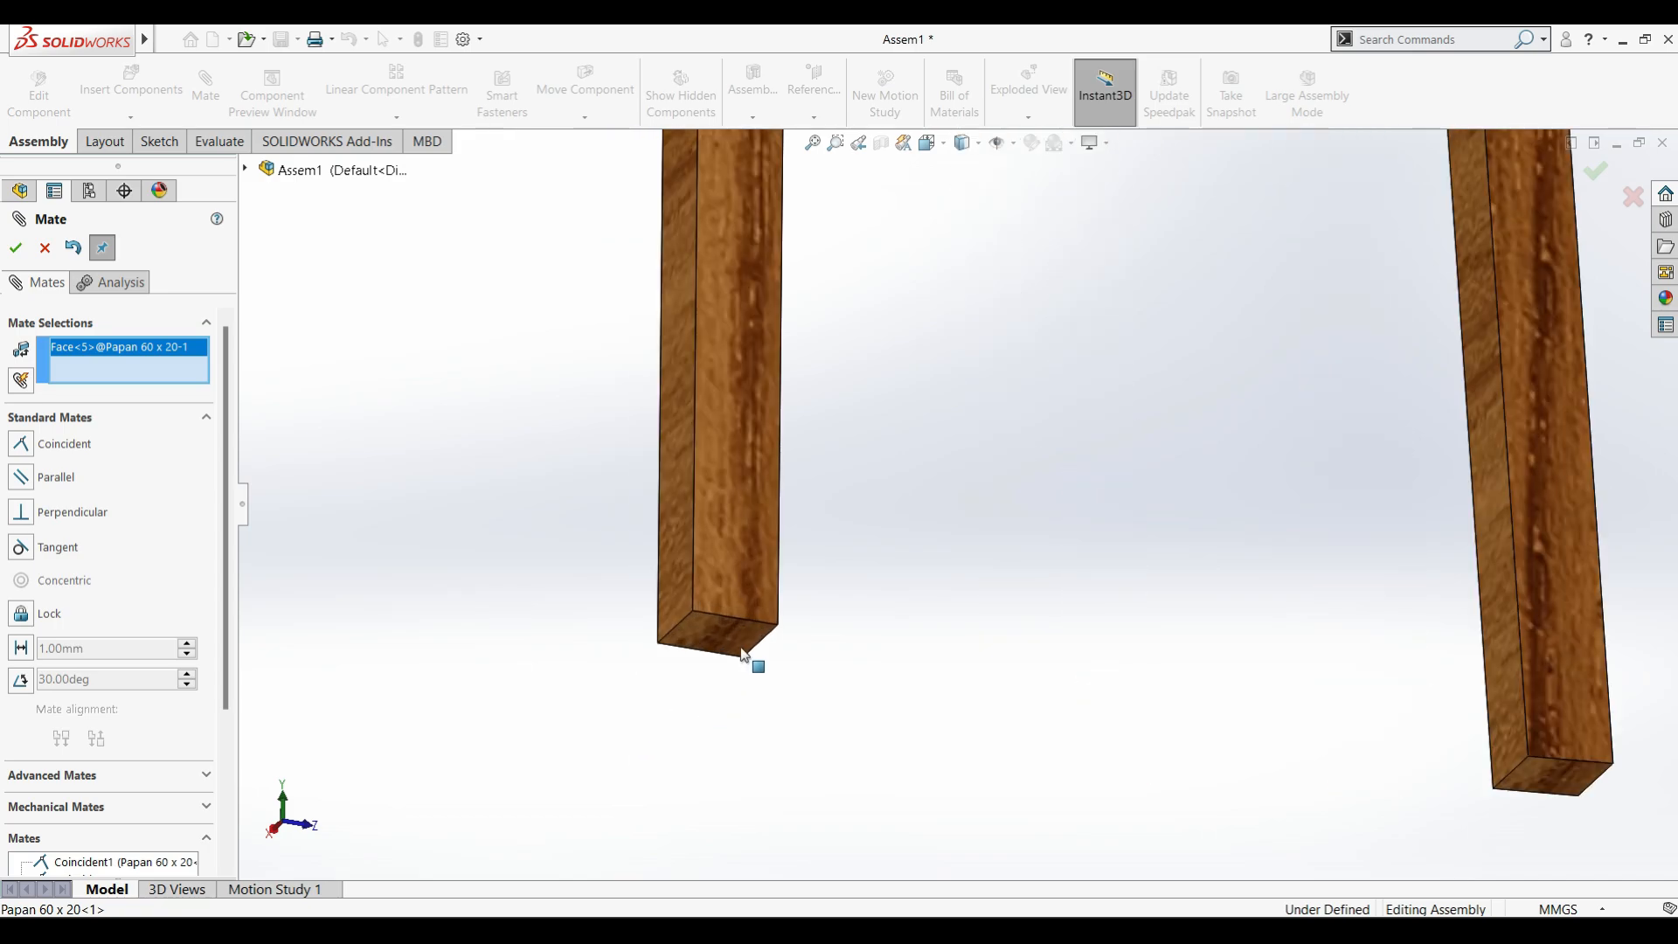
left_click(734, 641)
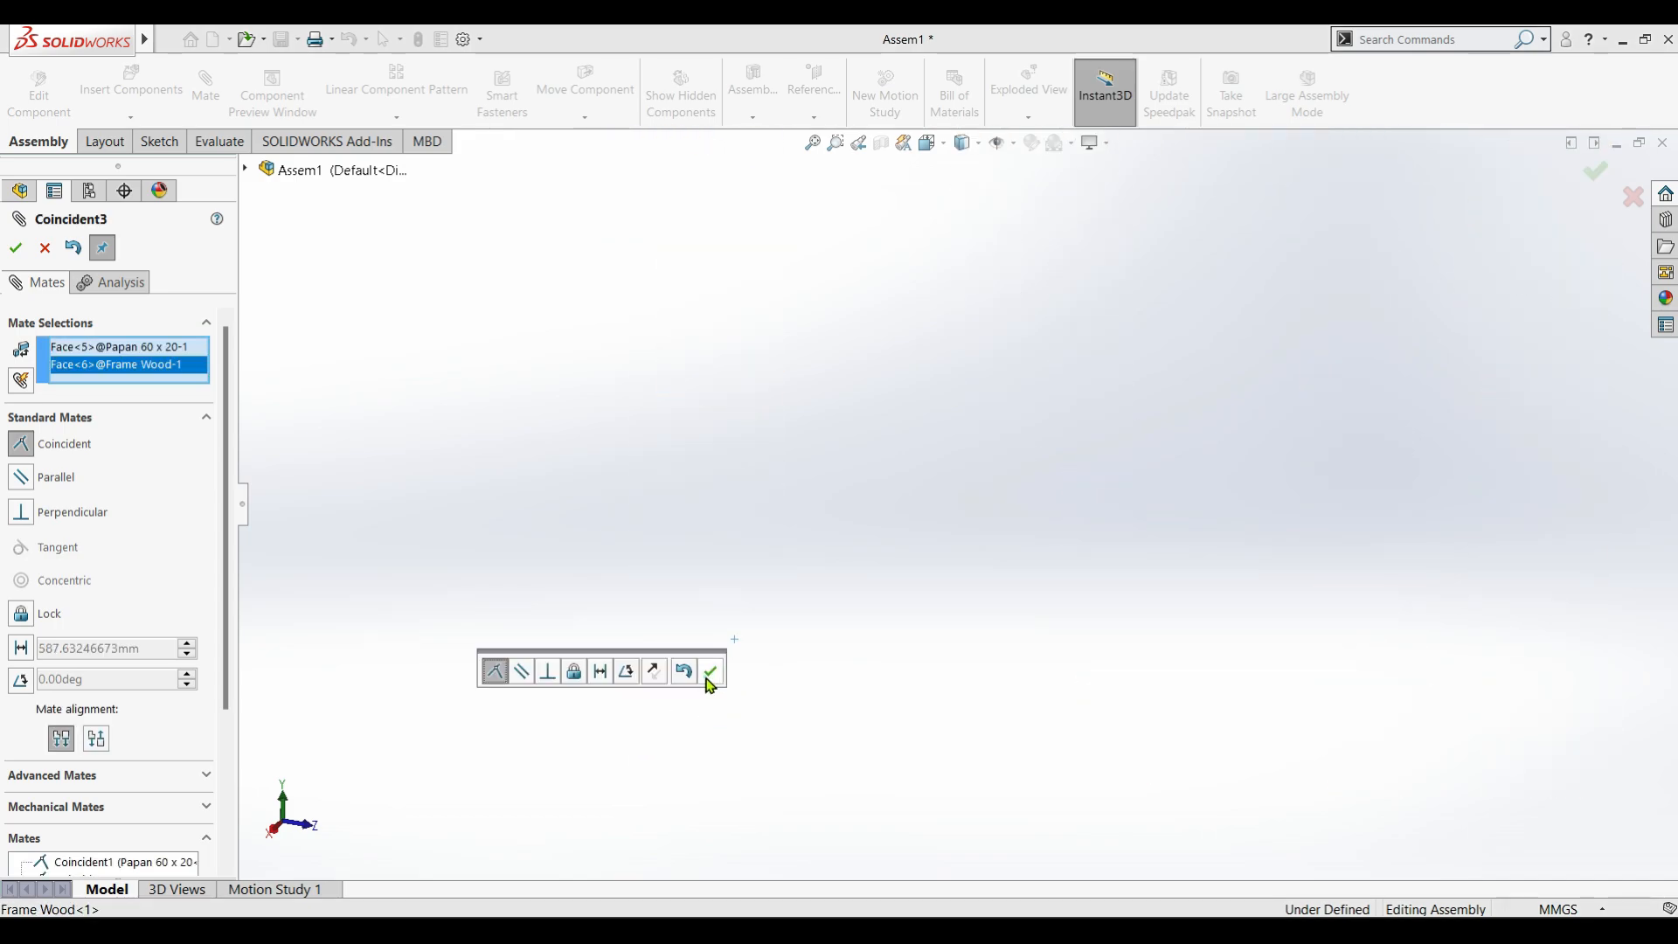
left_click(710, 673)
scroll(1079, 401, "up", 3)
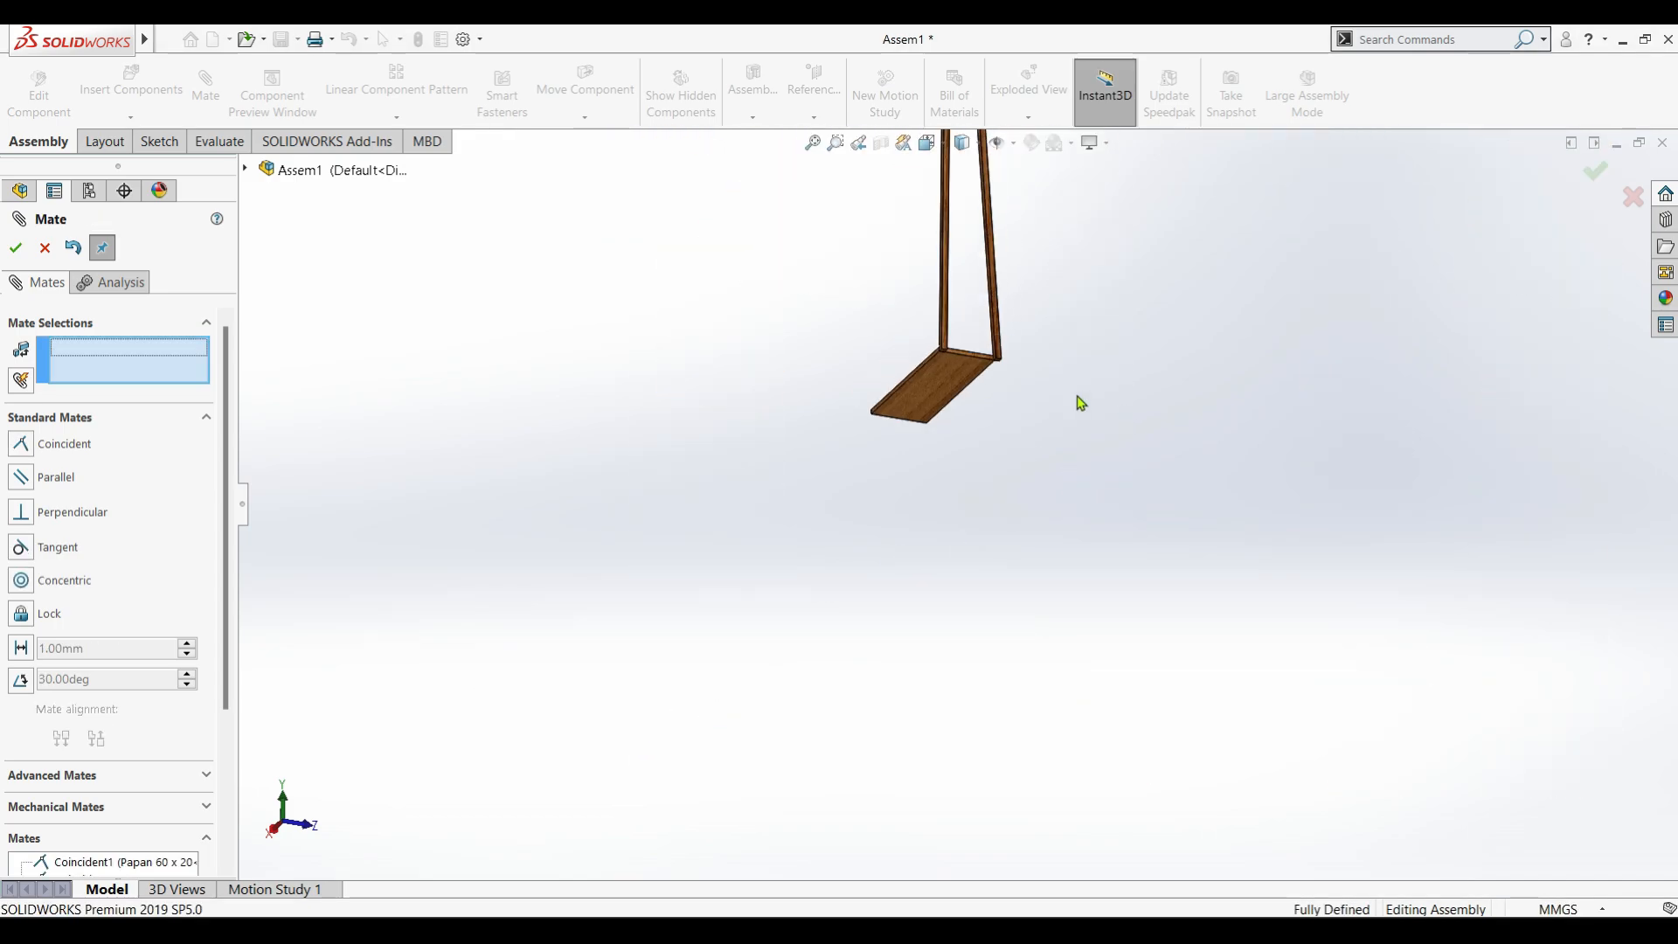
scroll(956, 378, "down", 3)
scroll(955, 377, "down", 4)
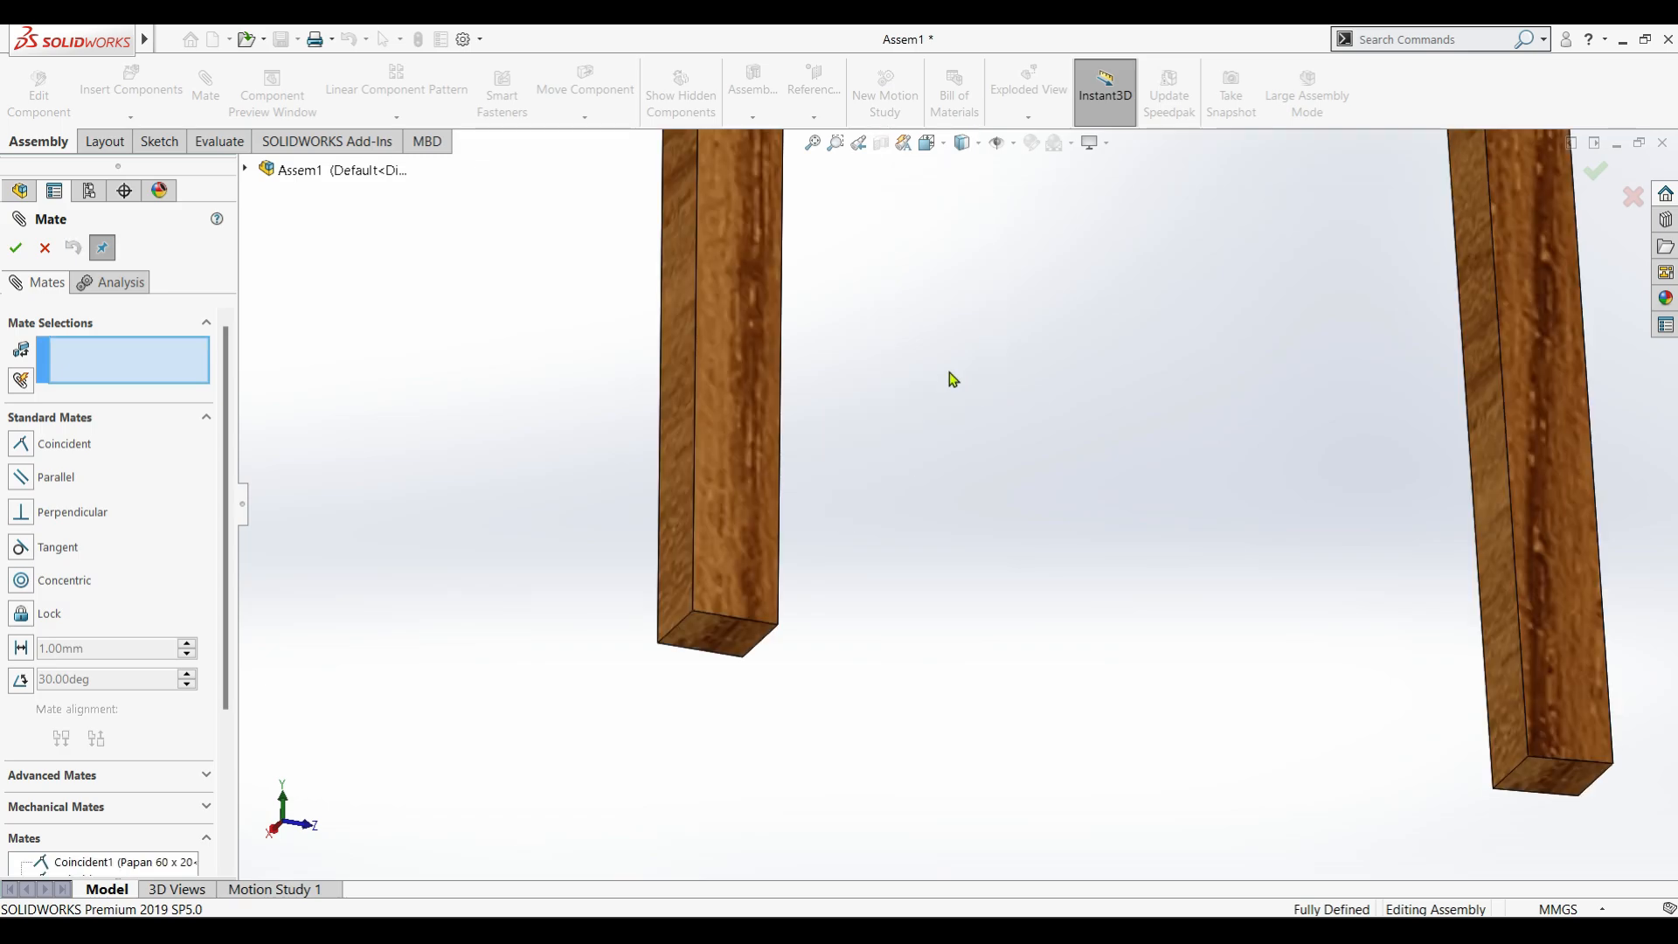
Add a 200 mm Distance mate between the straight leg's bottom end face and the board's underside, then close the Mate command.
left_click(735, 647)
scroll(731, 536, "up", 3)
scroll(731, 537, "up", 2)
scroll(942, 243, "down", 4)
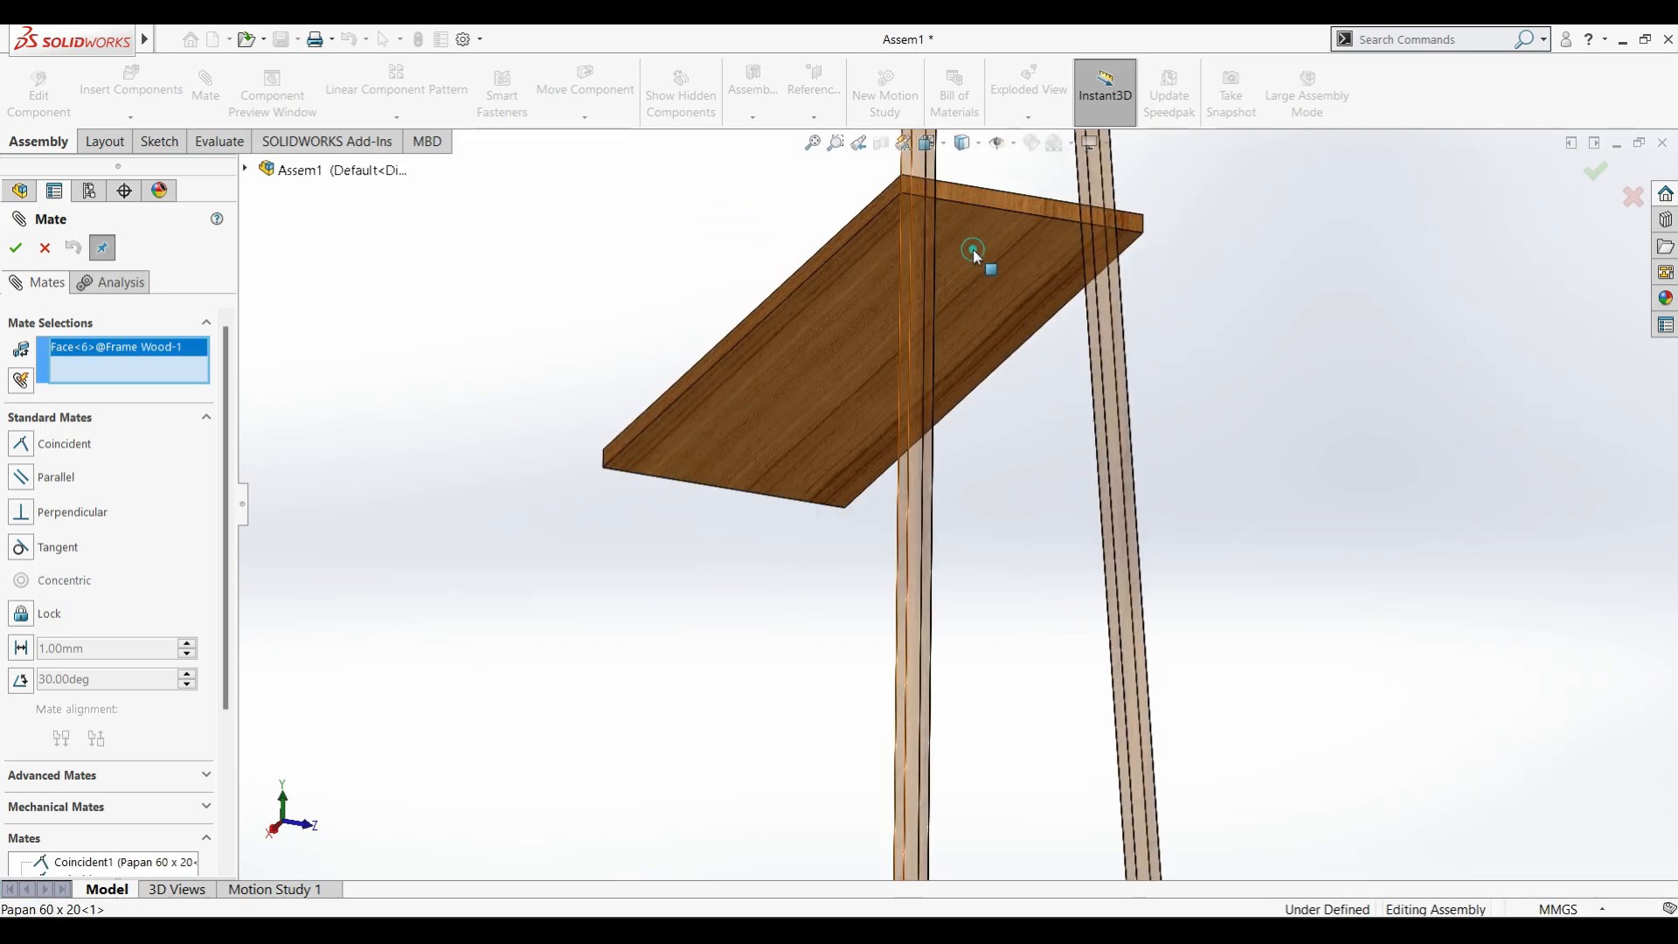
left_click(973, 249)
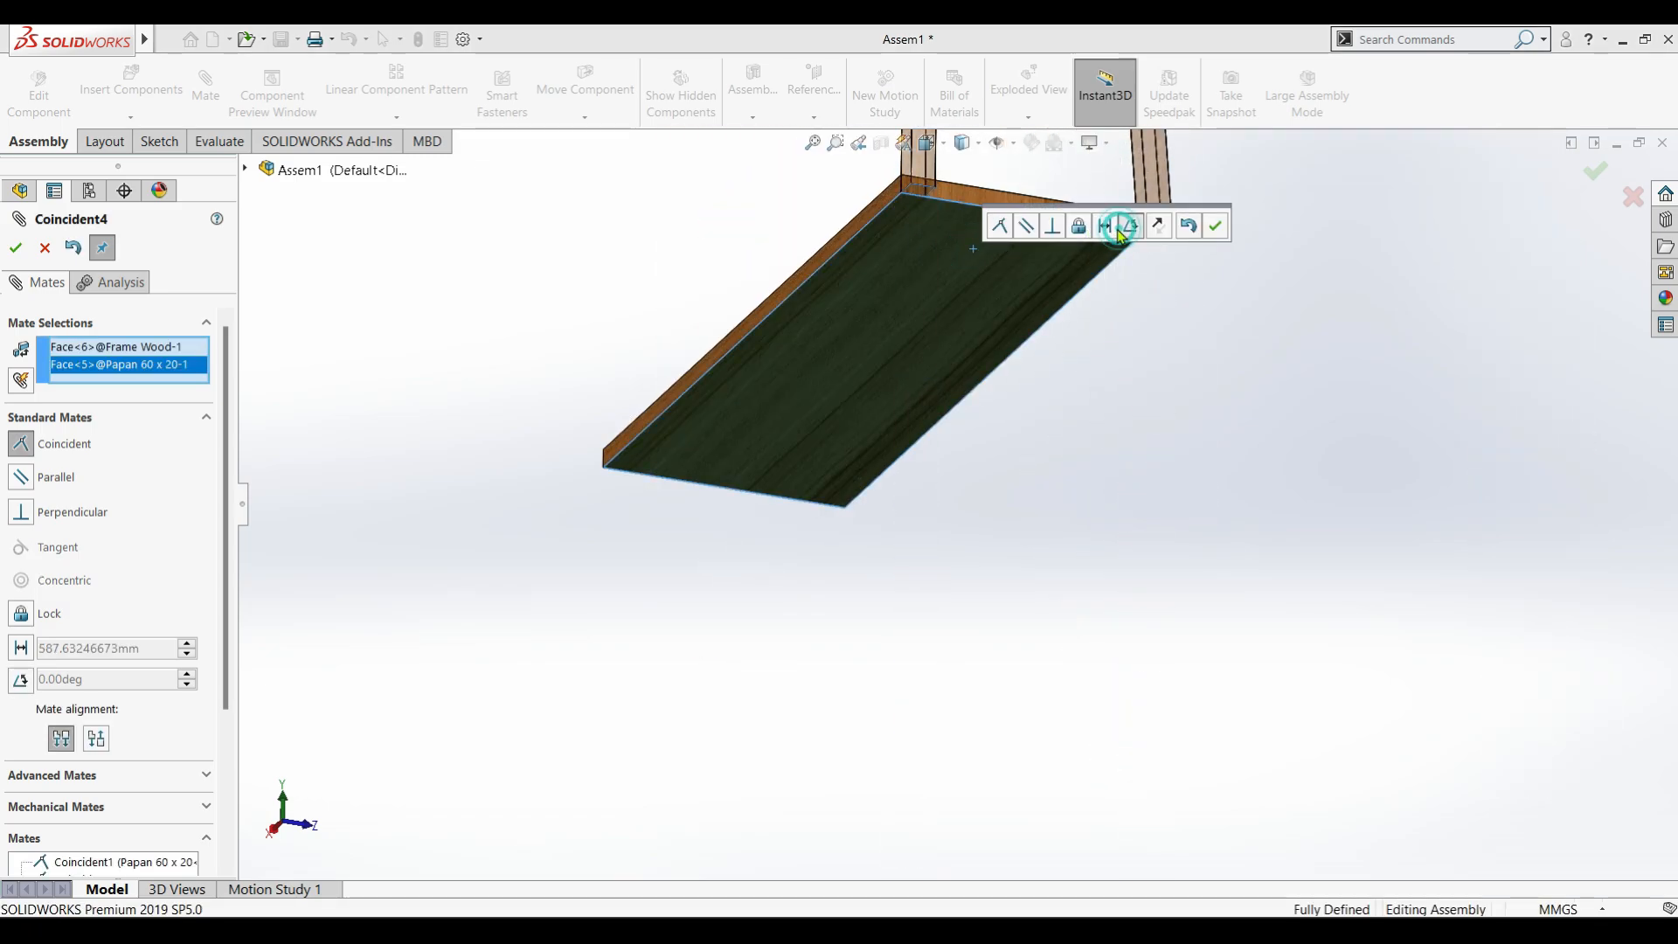
left_click(1131, 226)
left_click(1106, 226)
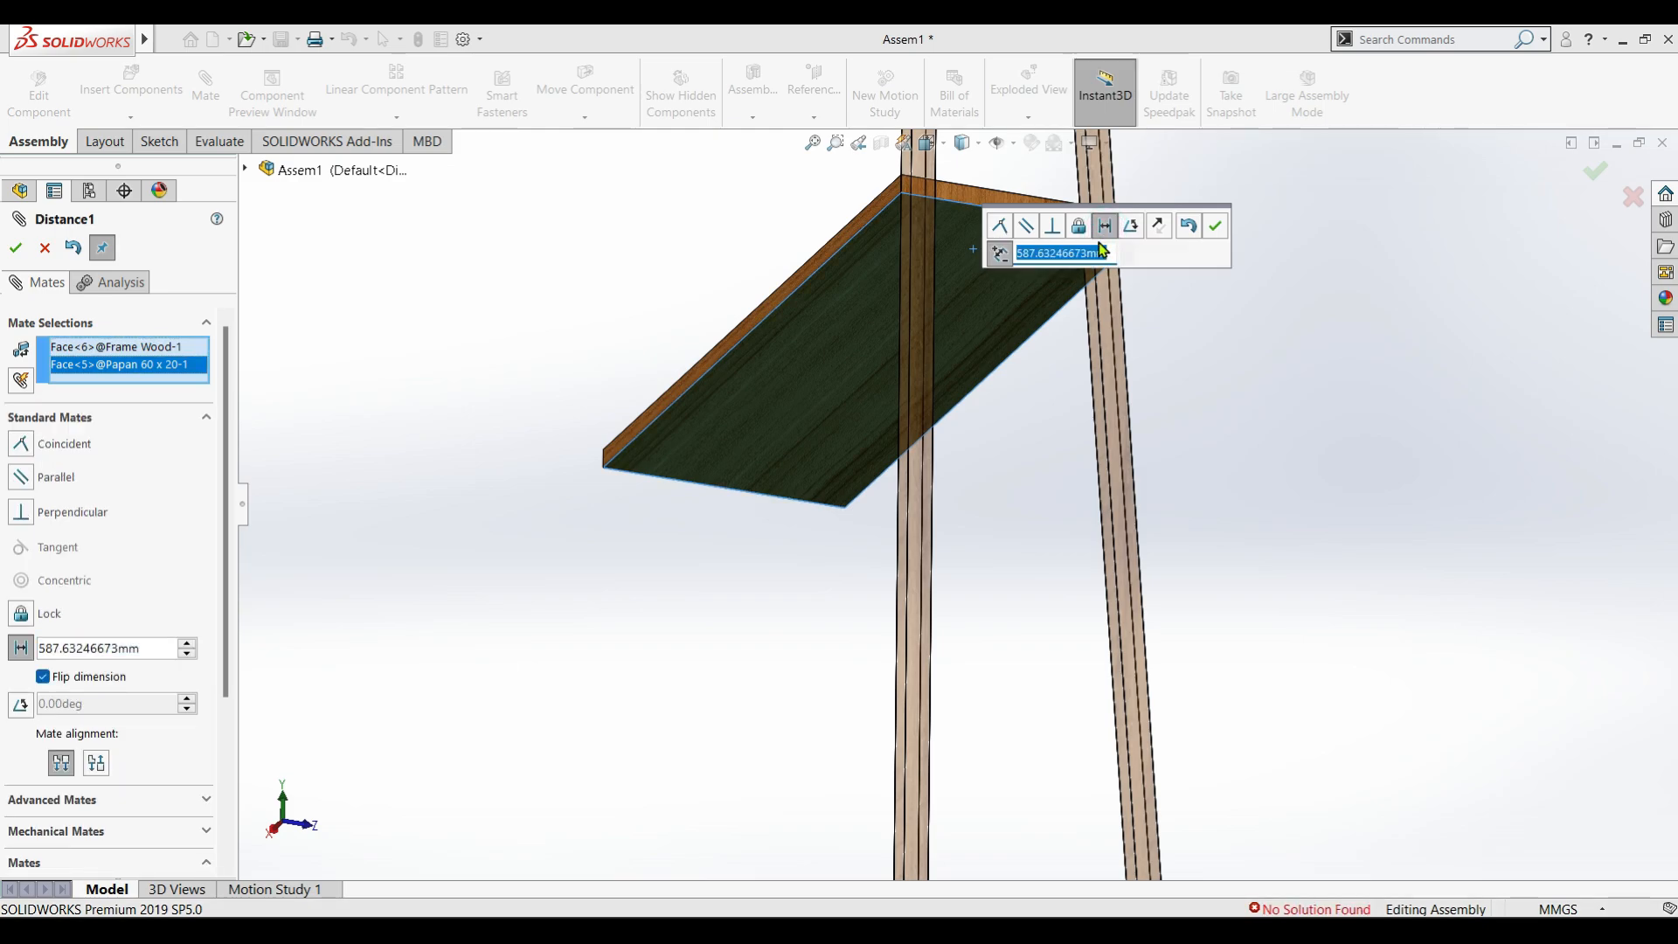
type("200")
key("Return")
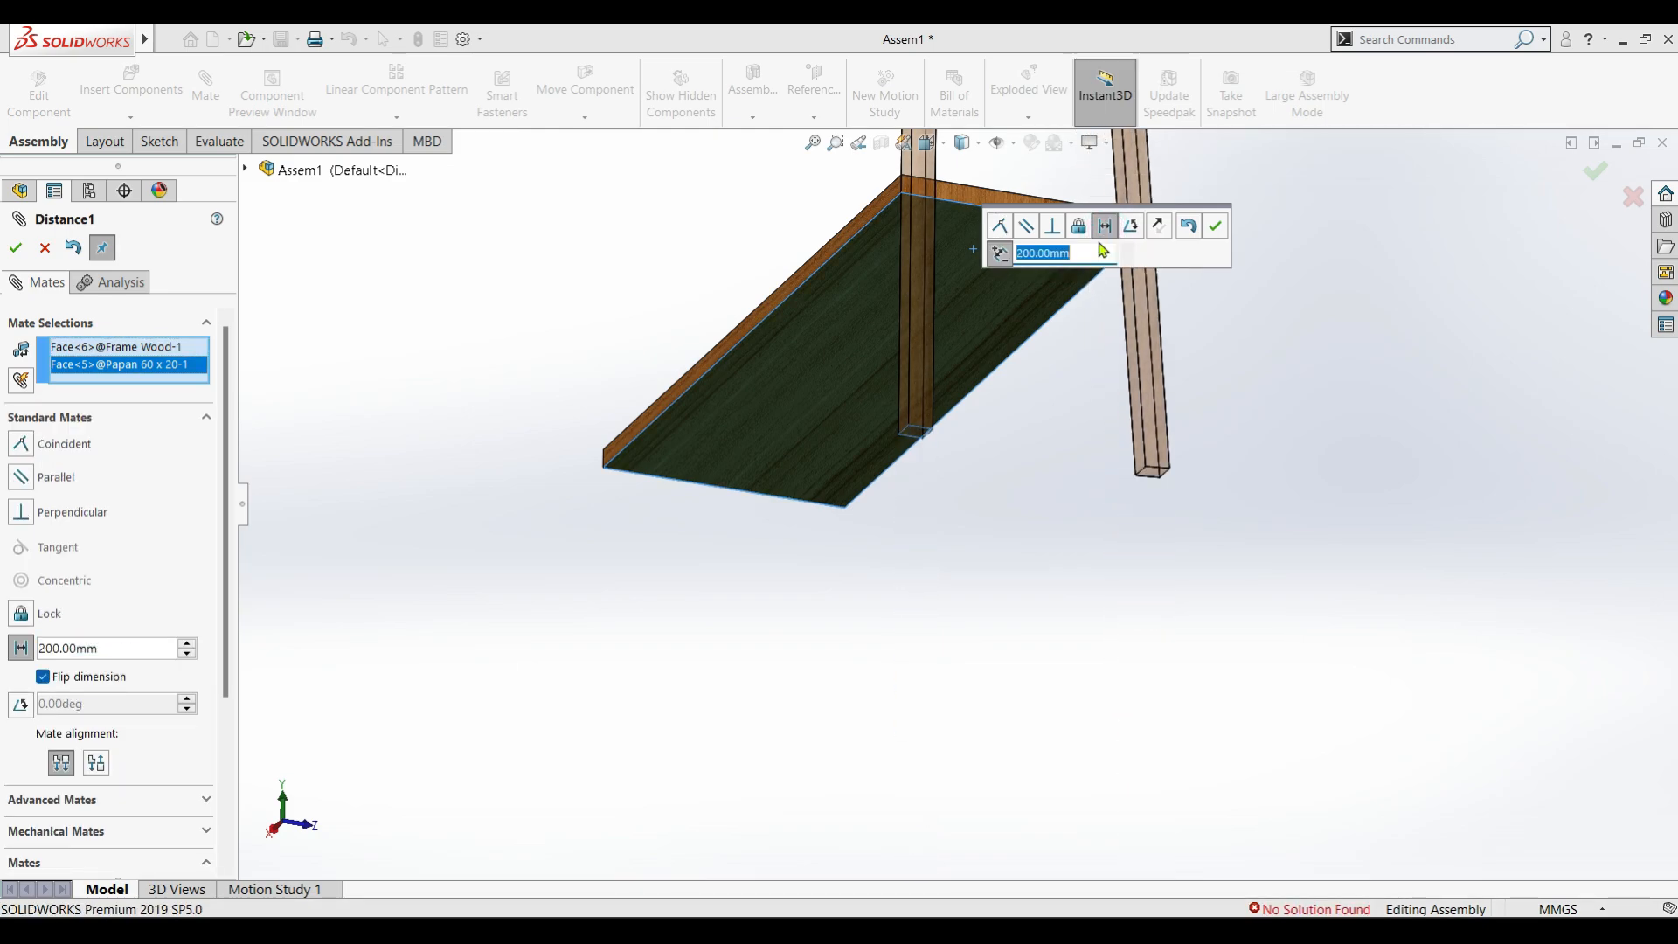
left_click(1215, 225)
middle_click_drag(1052, 359, 841, 399)
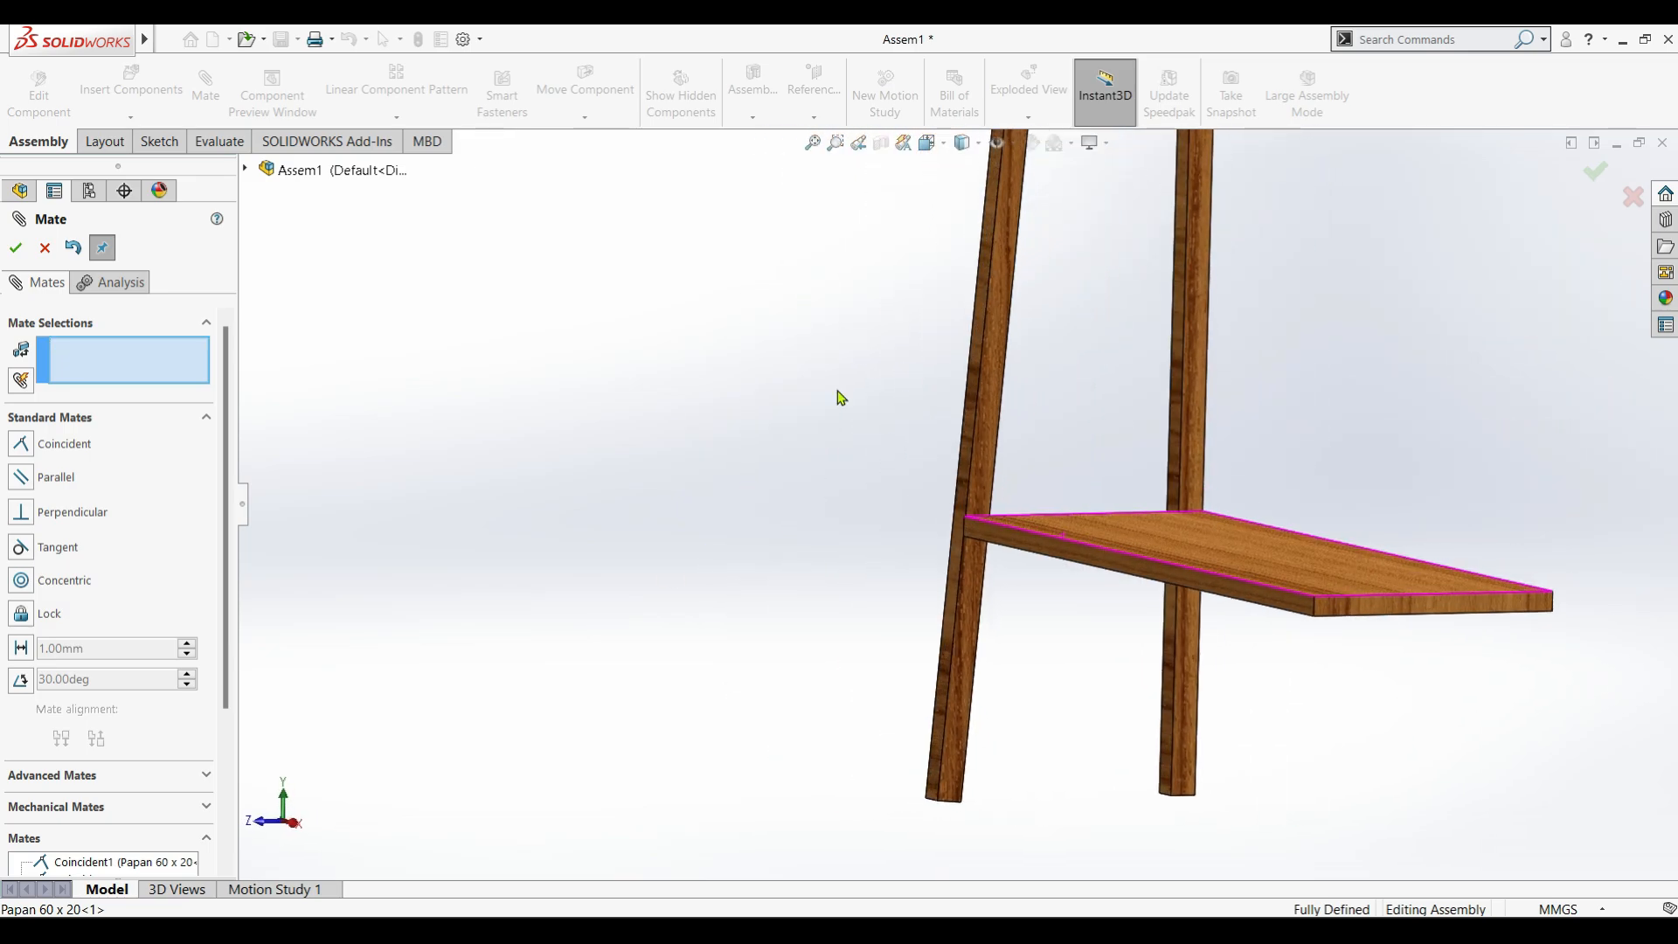
key("Escape")
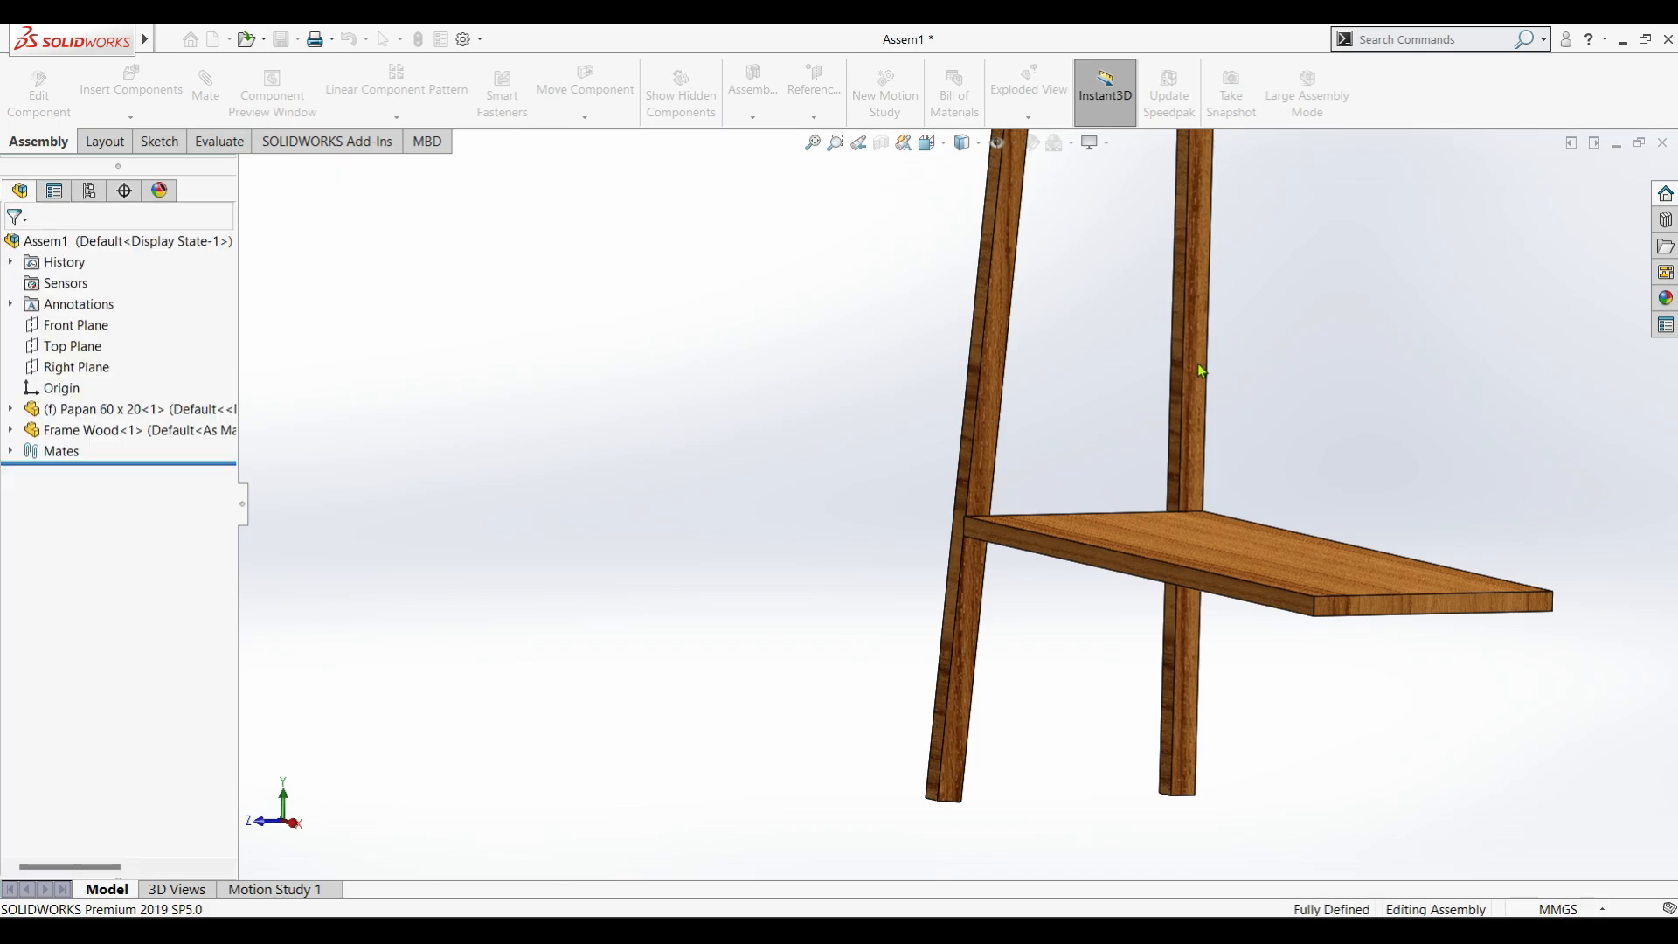
Open the Frame Wood part from the assembly and start a sketch on the sloped leg's side face.
left_click(1194, 364)
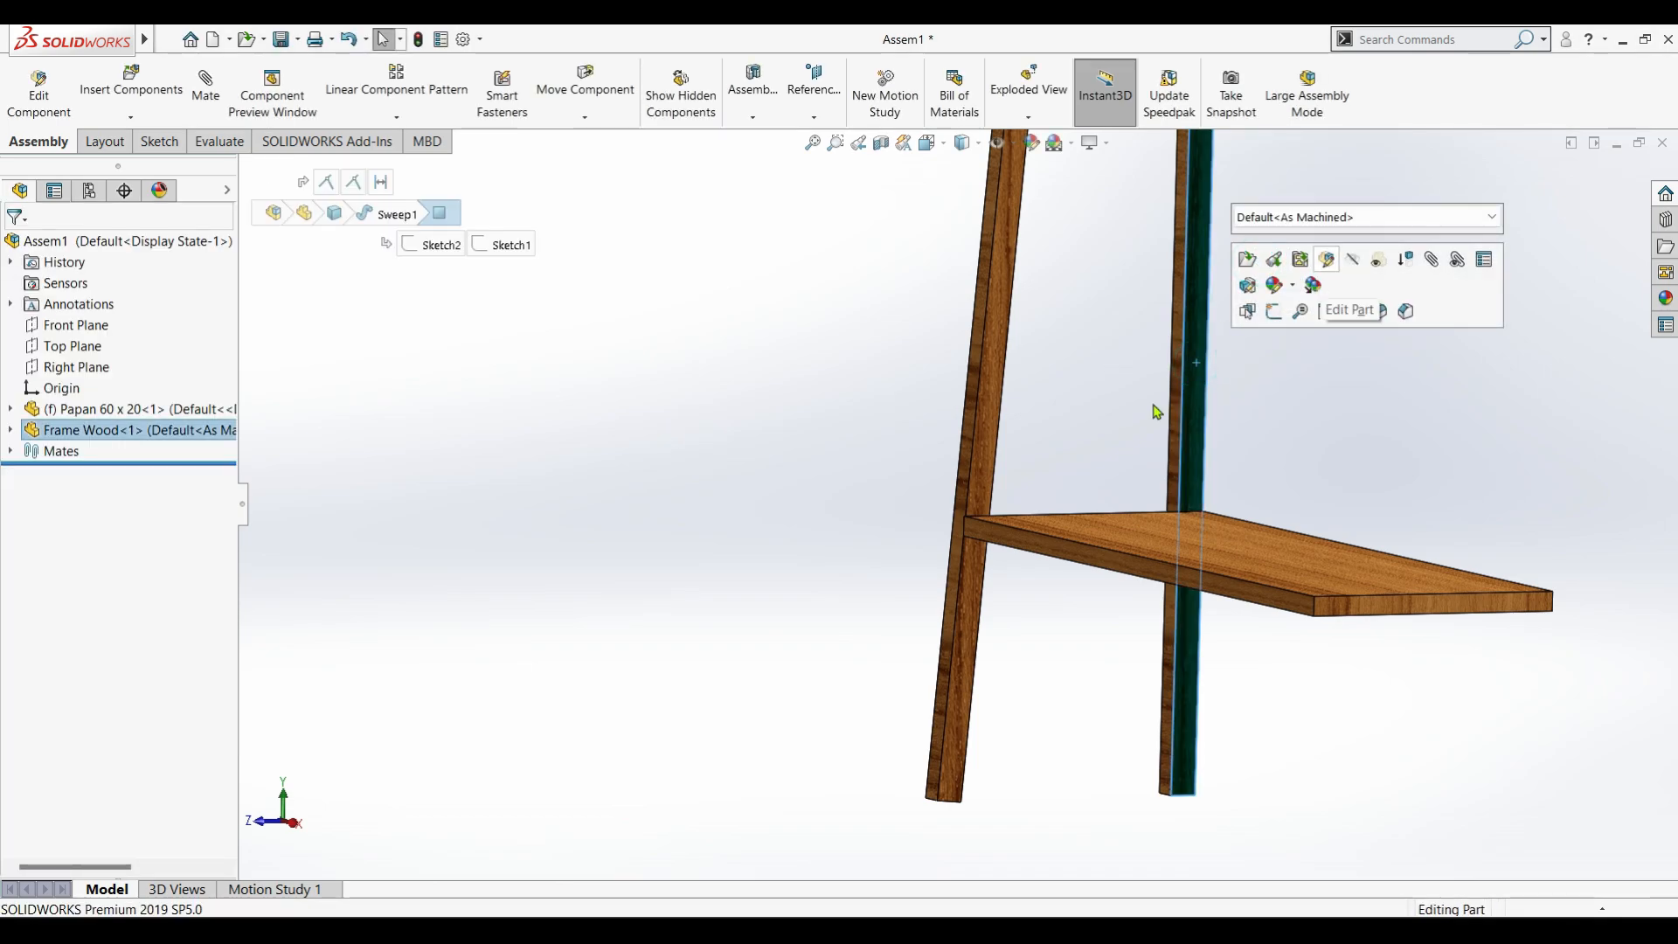
left_click(715, 689)
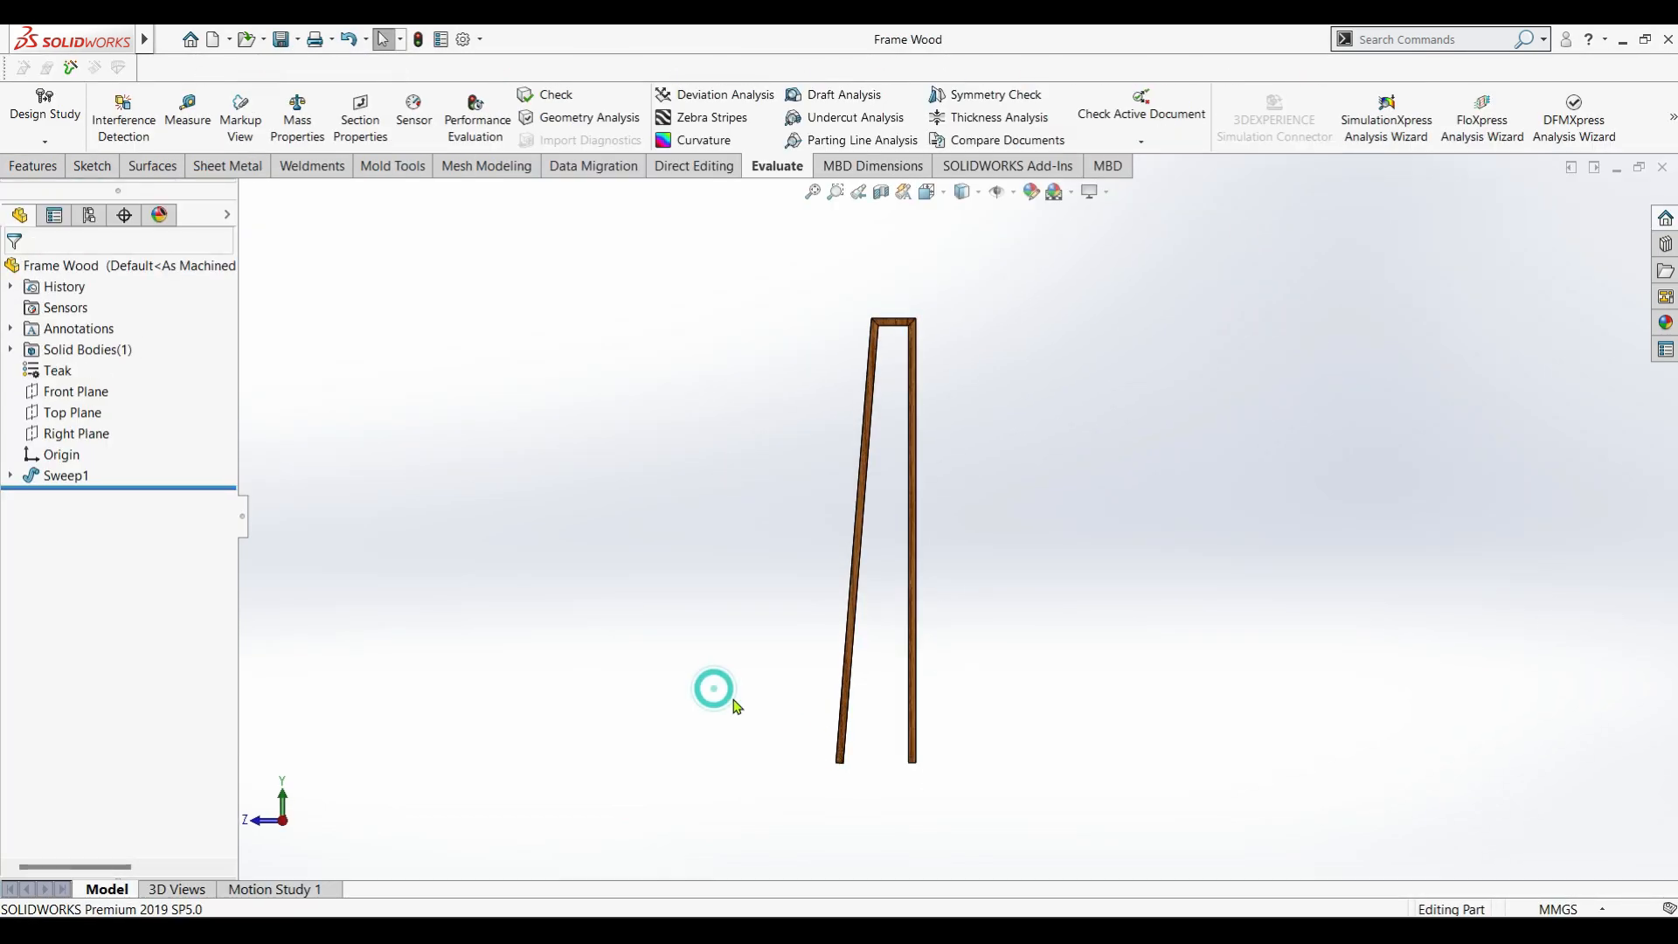
scroll(892, 730, "down", 6)
left_click(1124, 631)
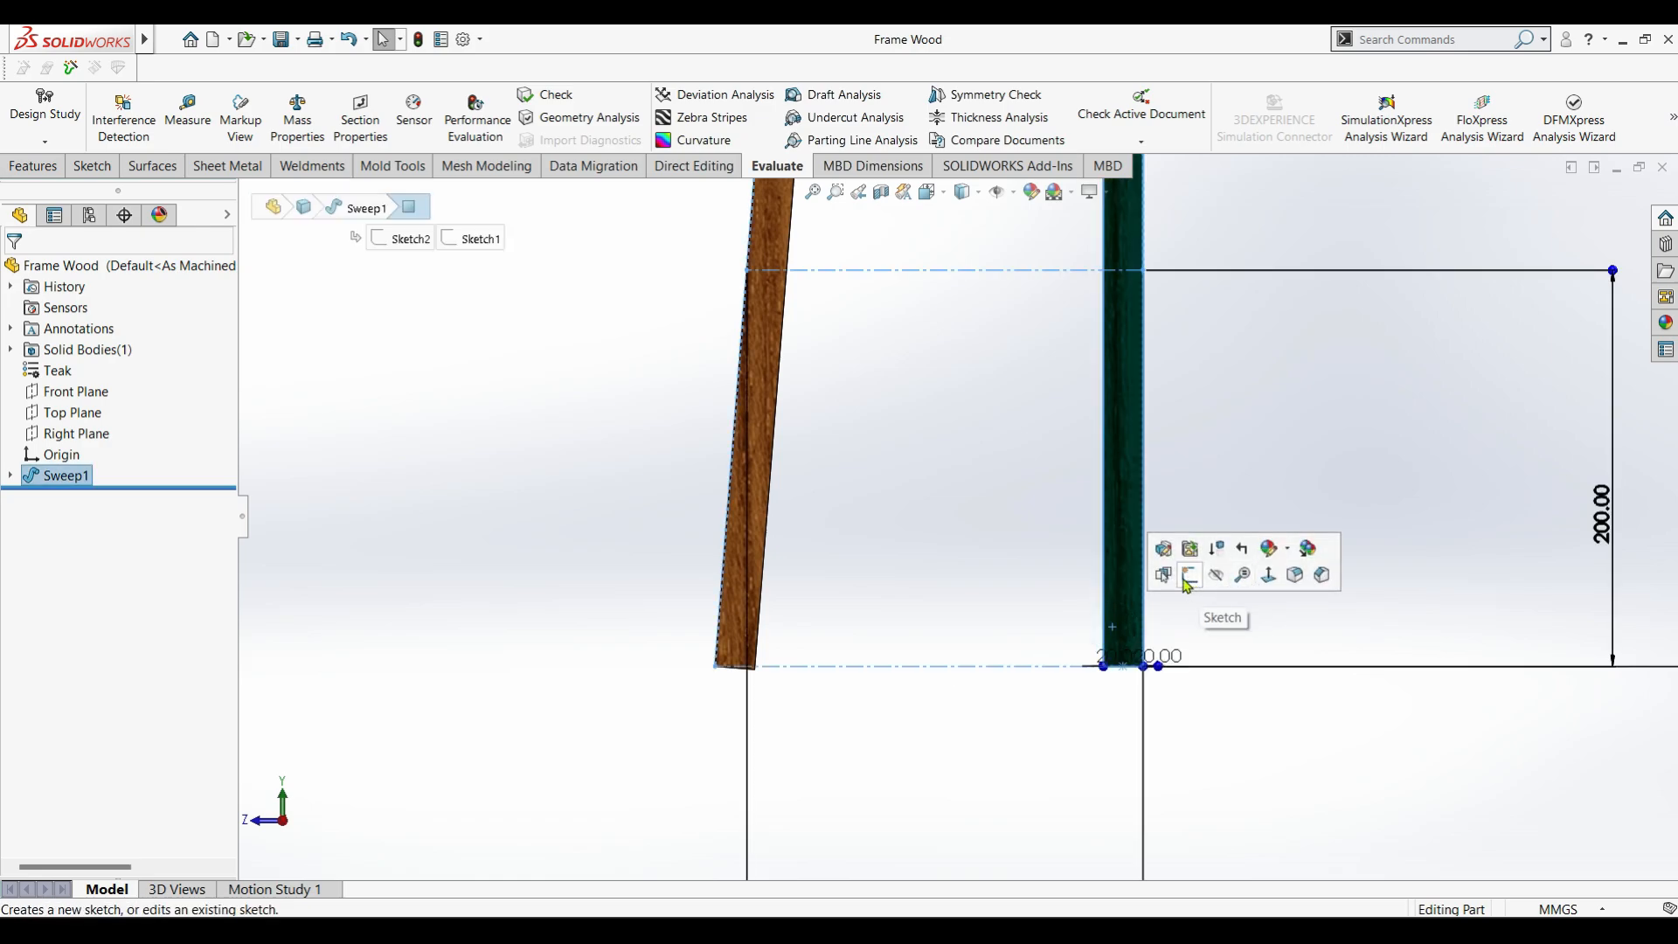
scroll(863, 652, "down", 3)
left_click(654, 588)
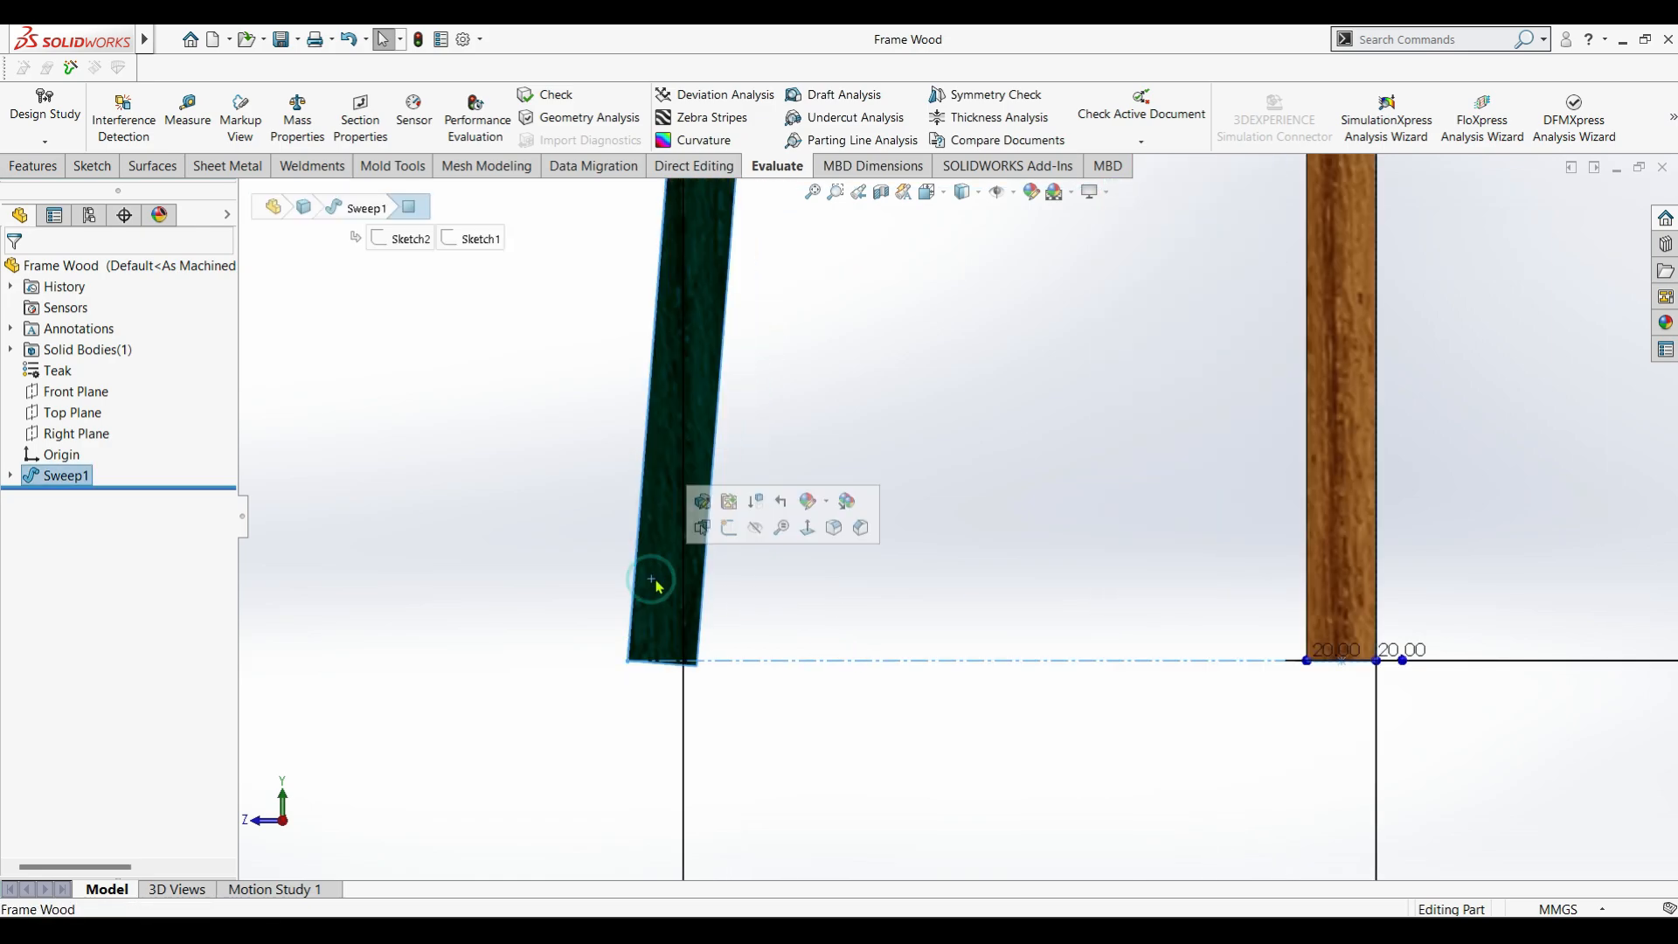
left_click(725, 548)
scroll(953, 769, "down", 5)
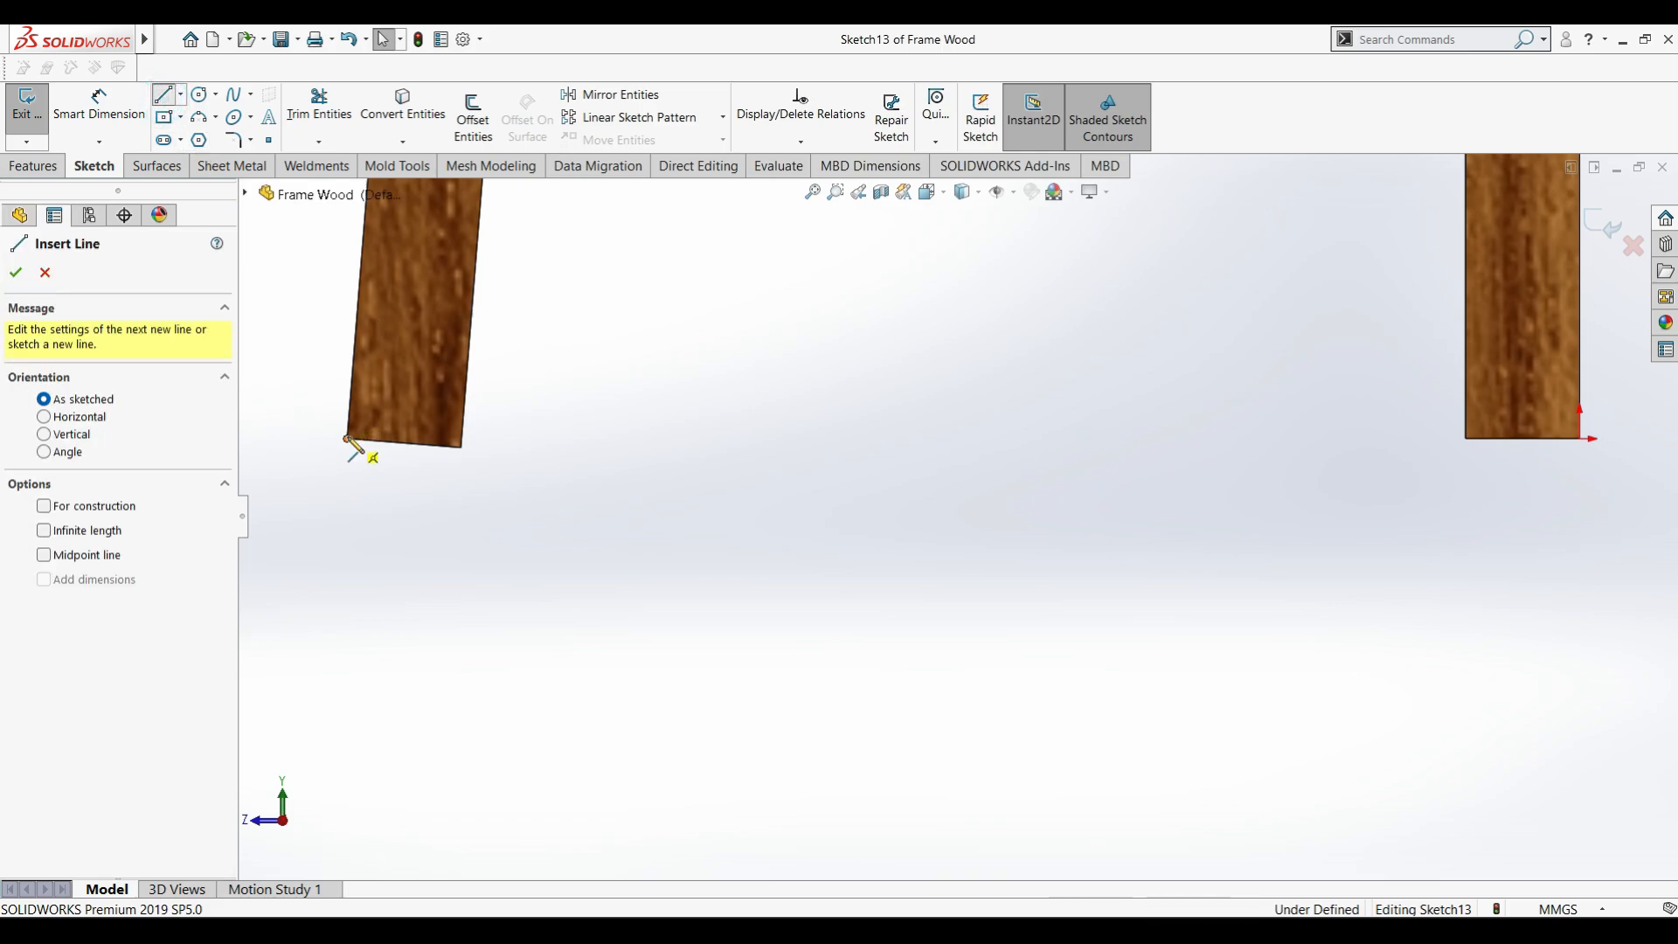
left_click(347, 437)
left_click(591, 438)
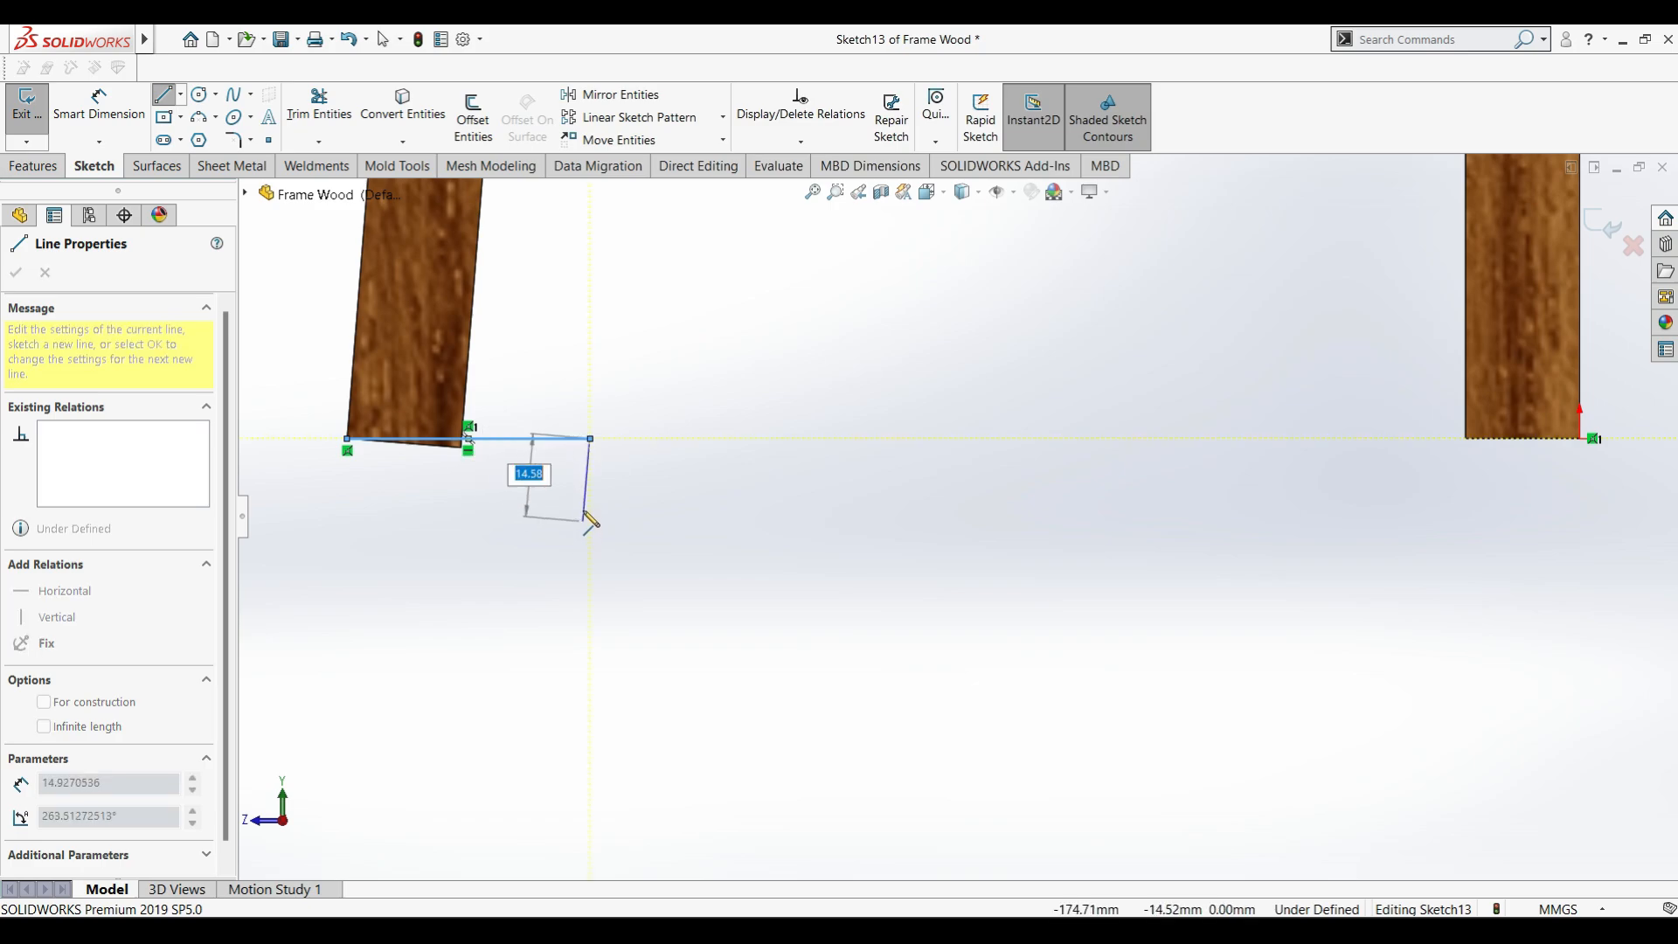
double_click(622, 375)
key("Escape")
left_click_drag(623, 375, 537, 491)
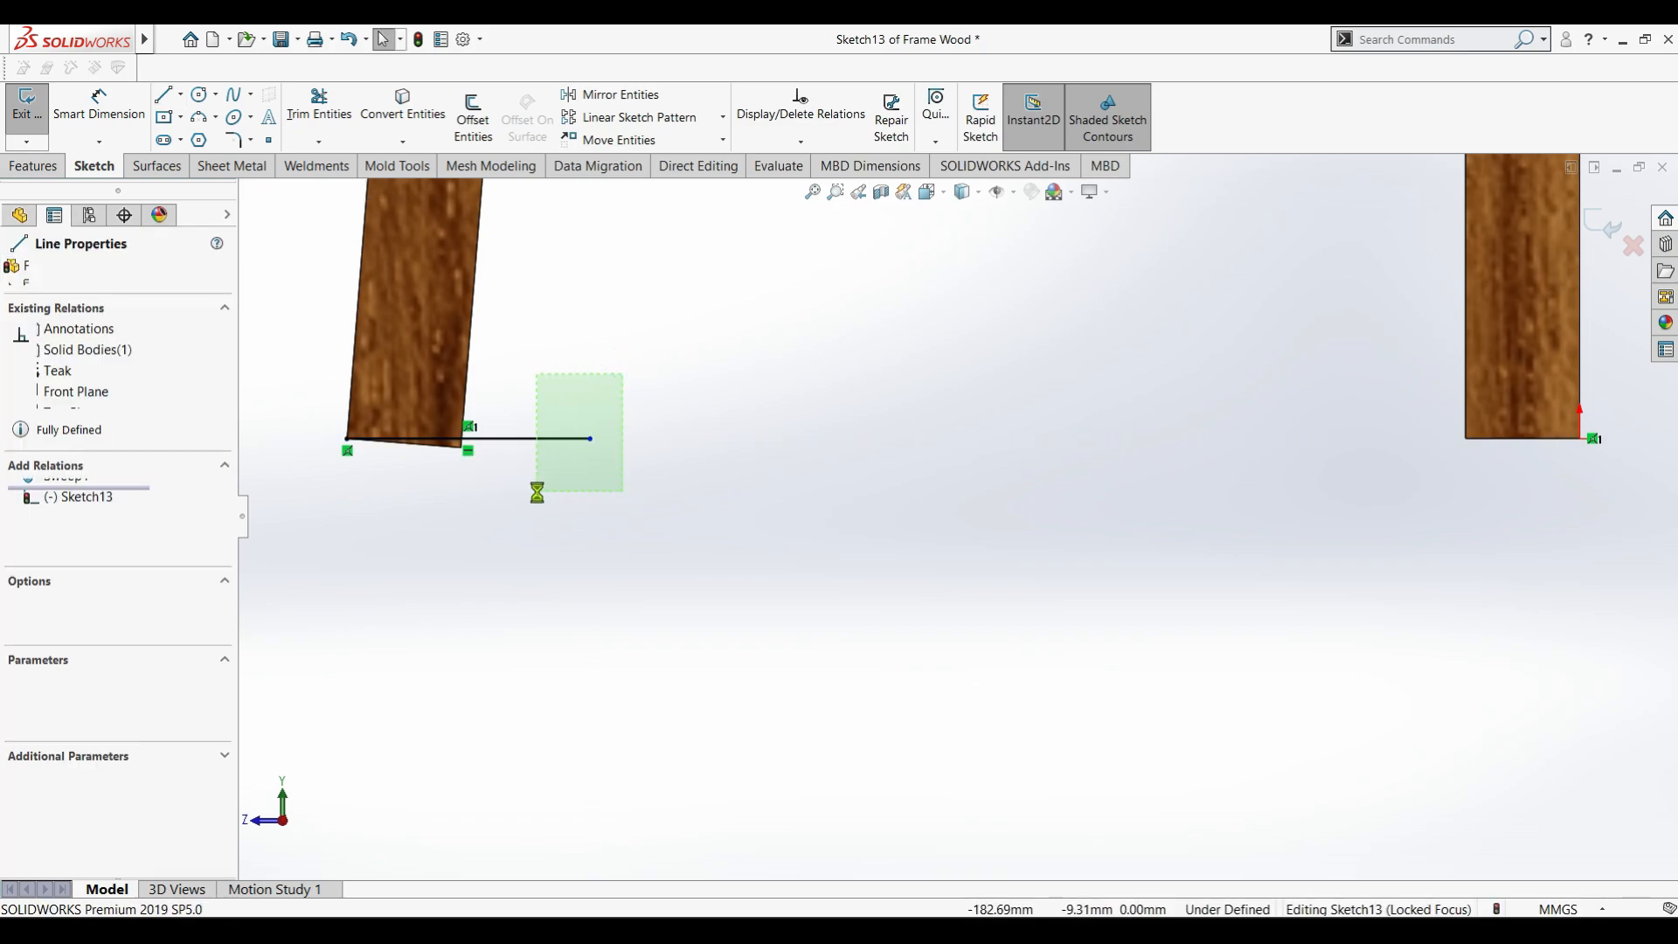
key("Delete")
Sketch a corner rectangle below the legs, spanning from the sloped leg's outer bottom corner to the origin at the straight leg.
left_click(180, 117)
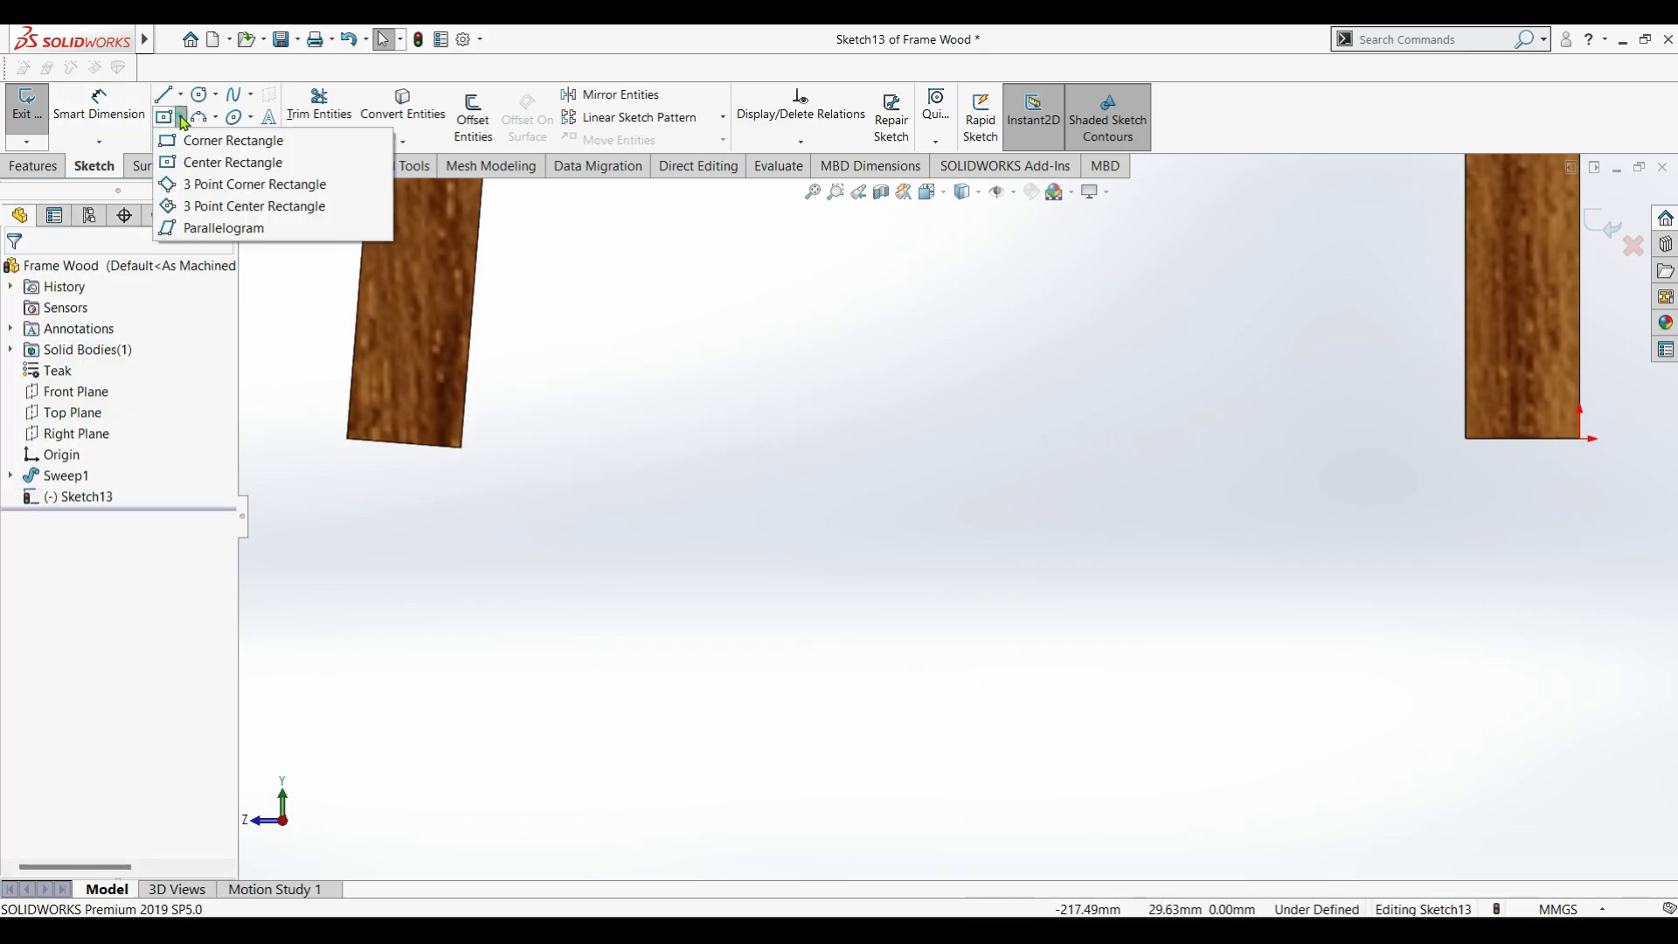
left_click(209, 139)
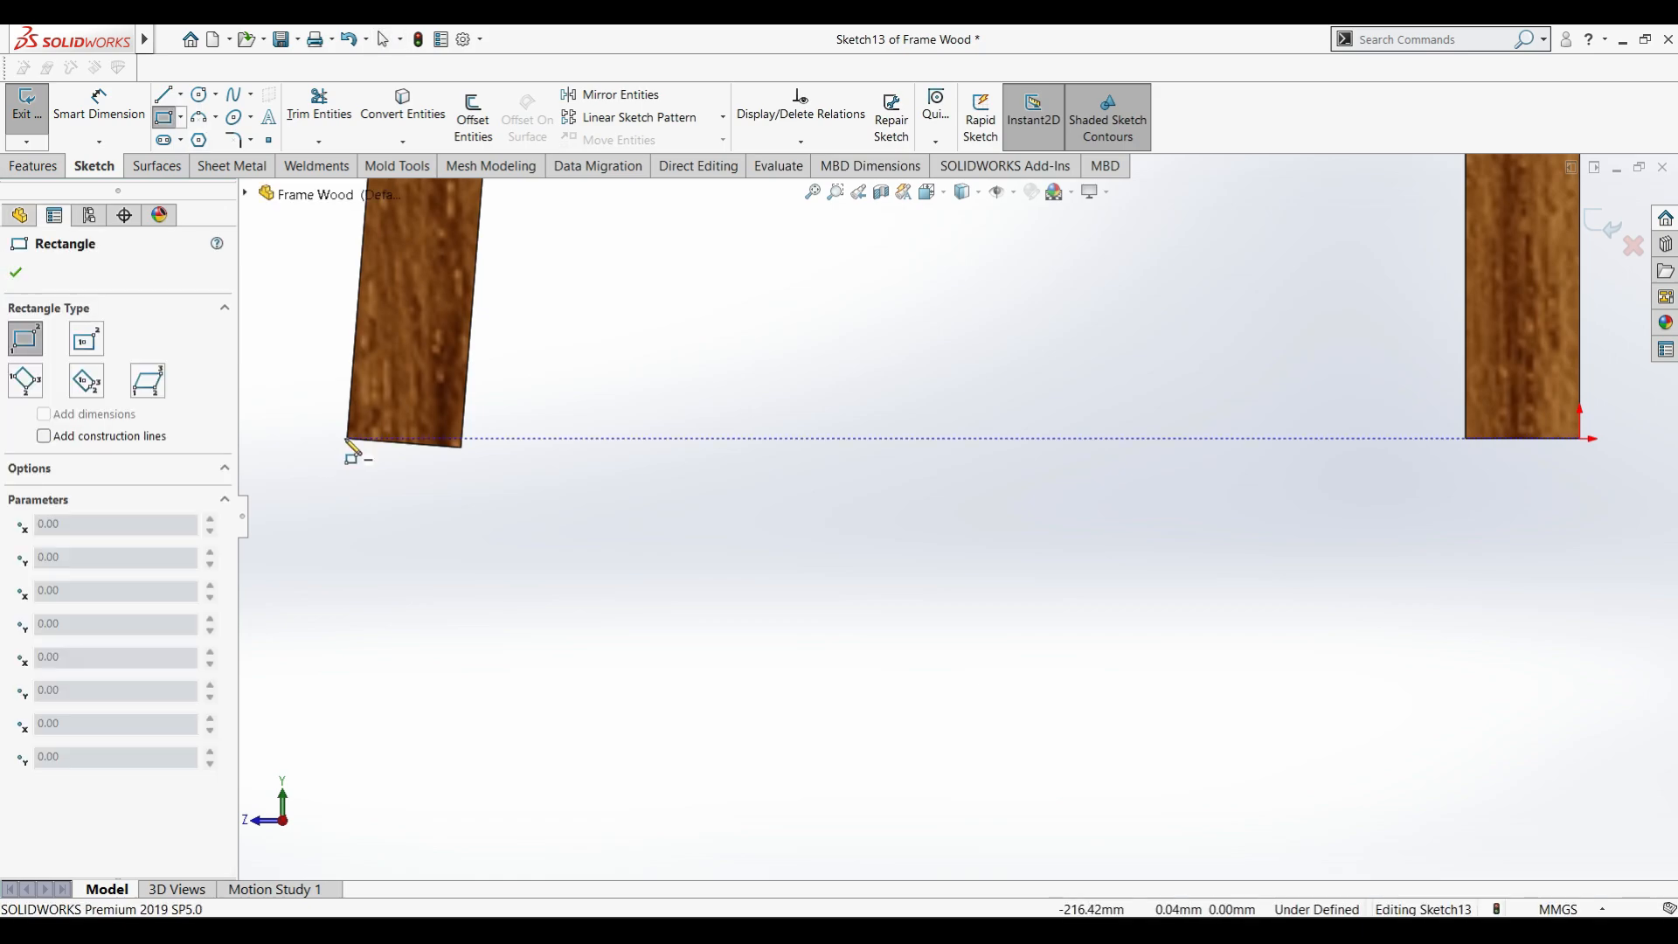
left_click(347, 439)
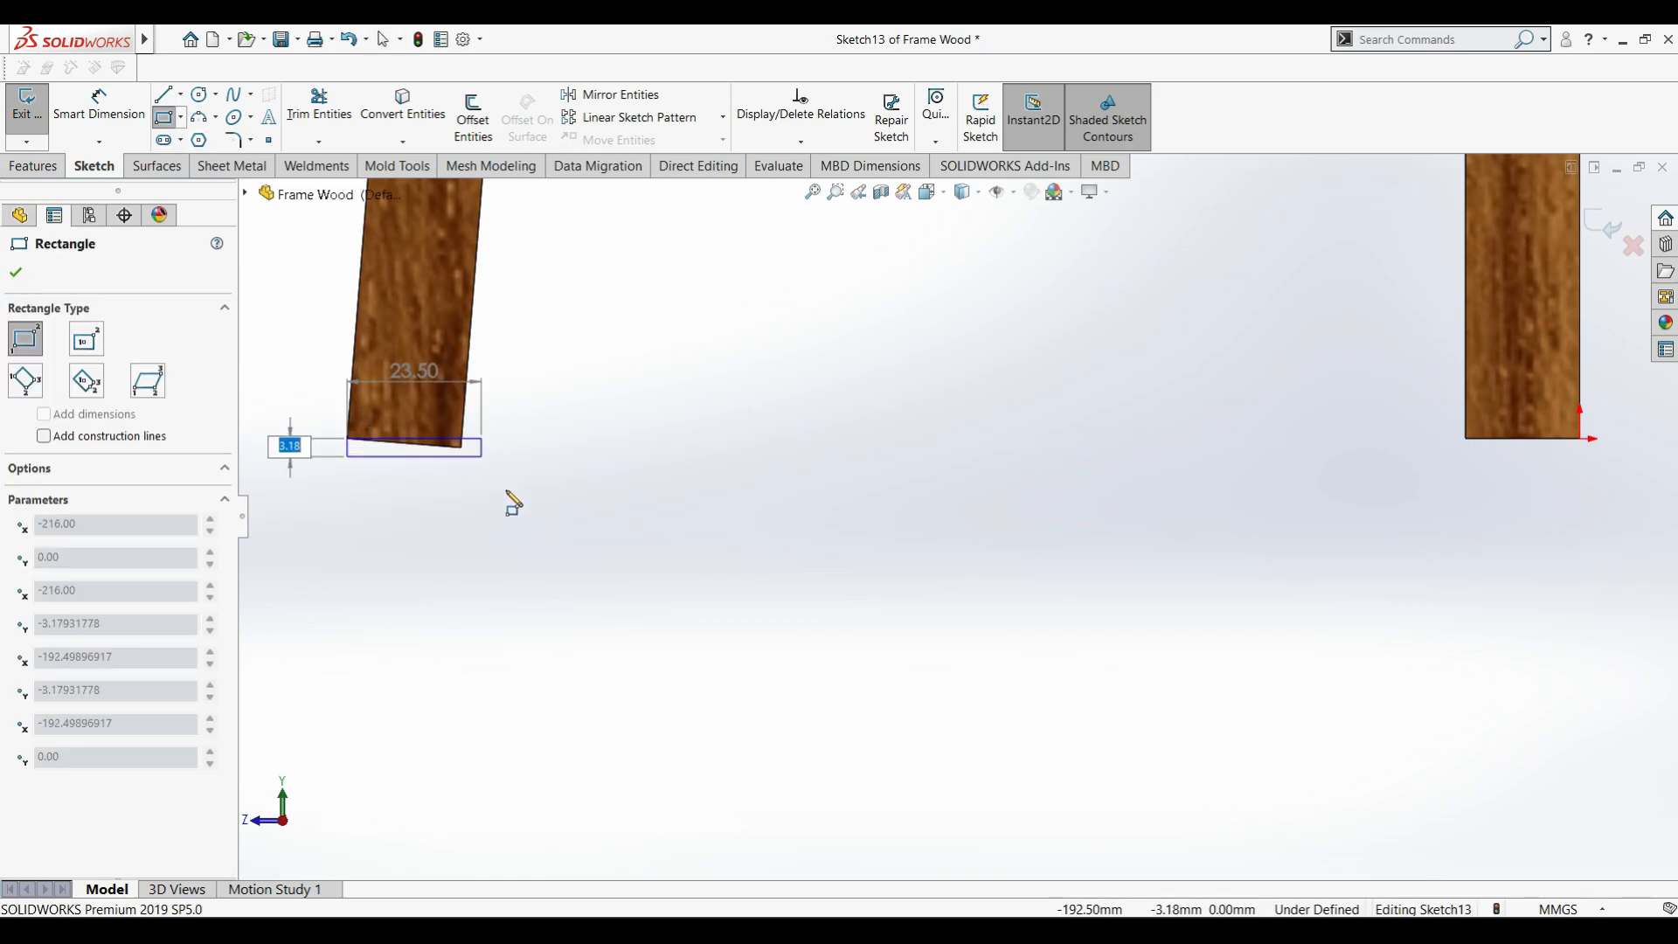
left_click(707, 535)
key("Escape")
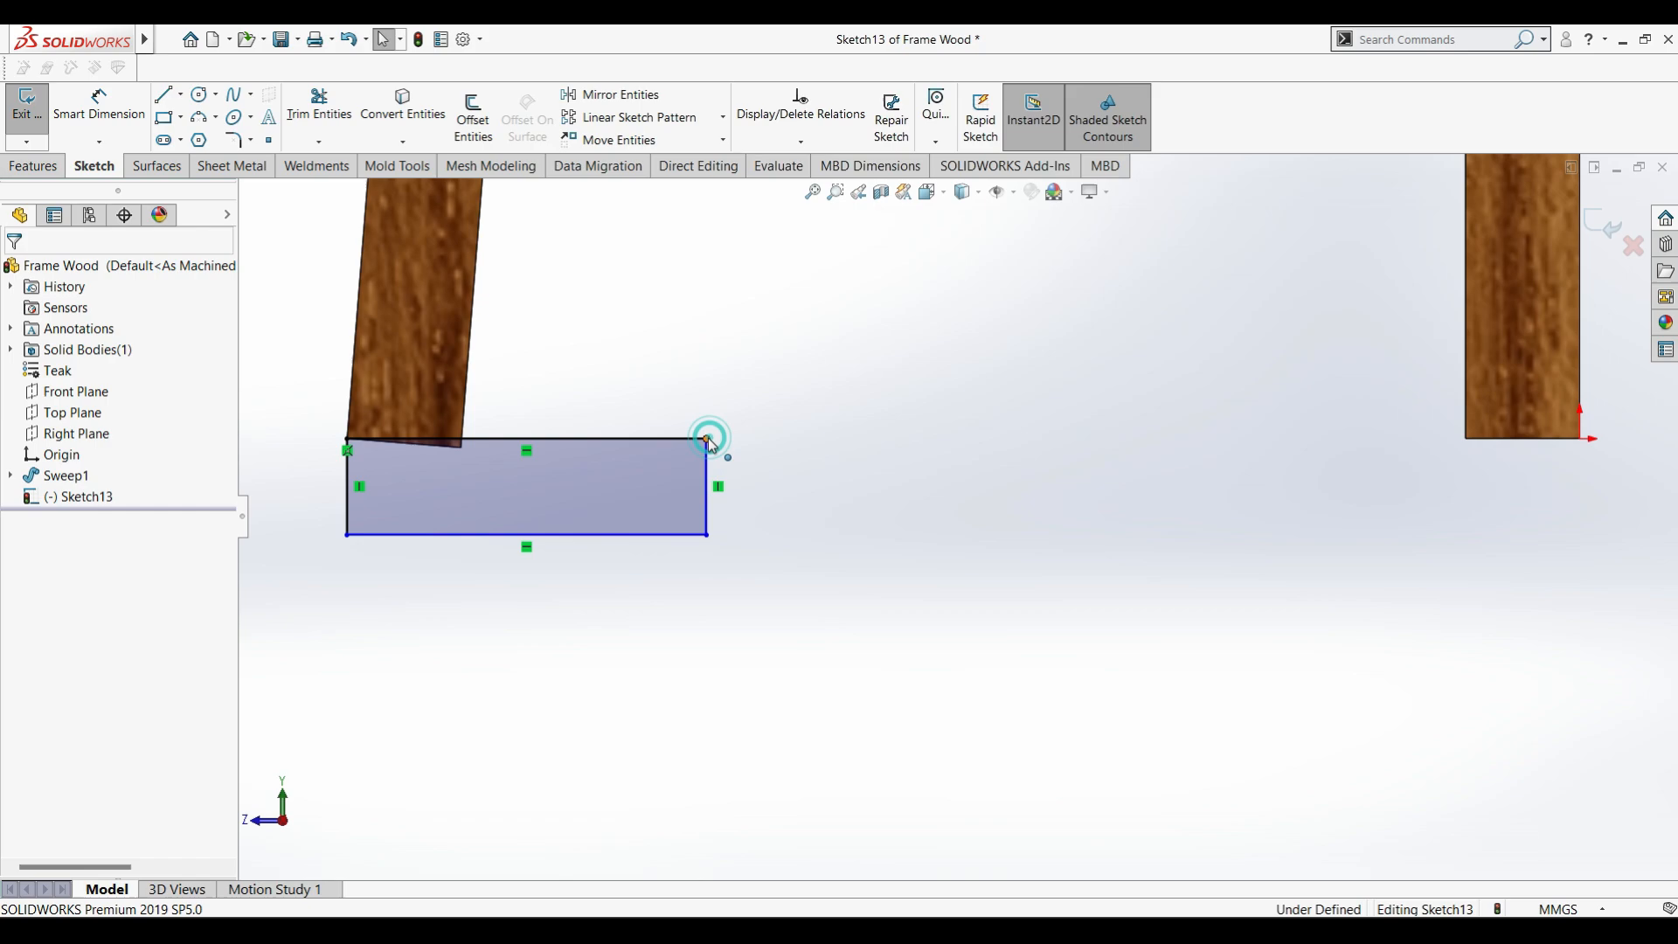
left_click_drag(708, 438, 643, 439)
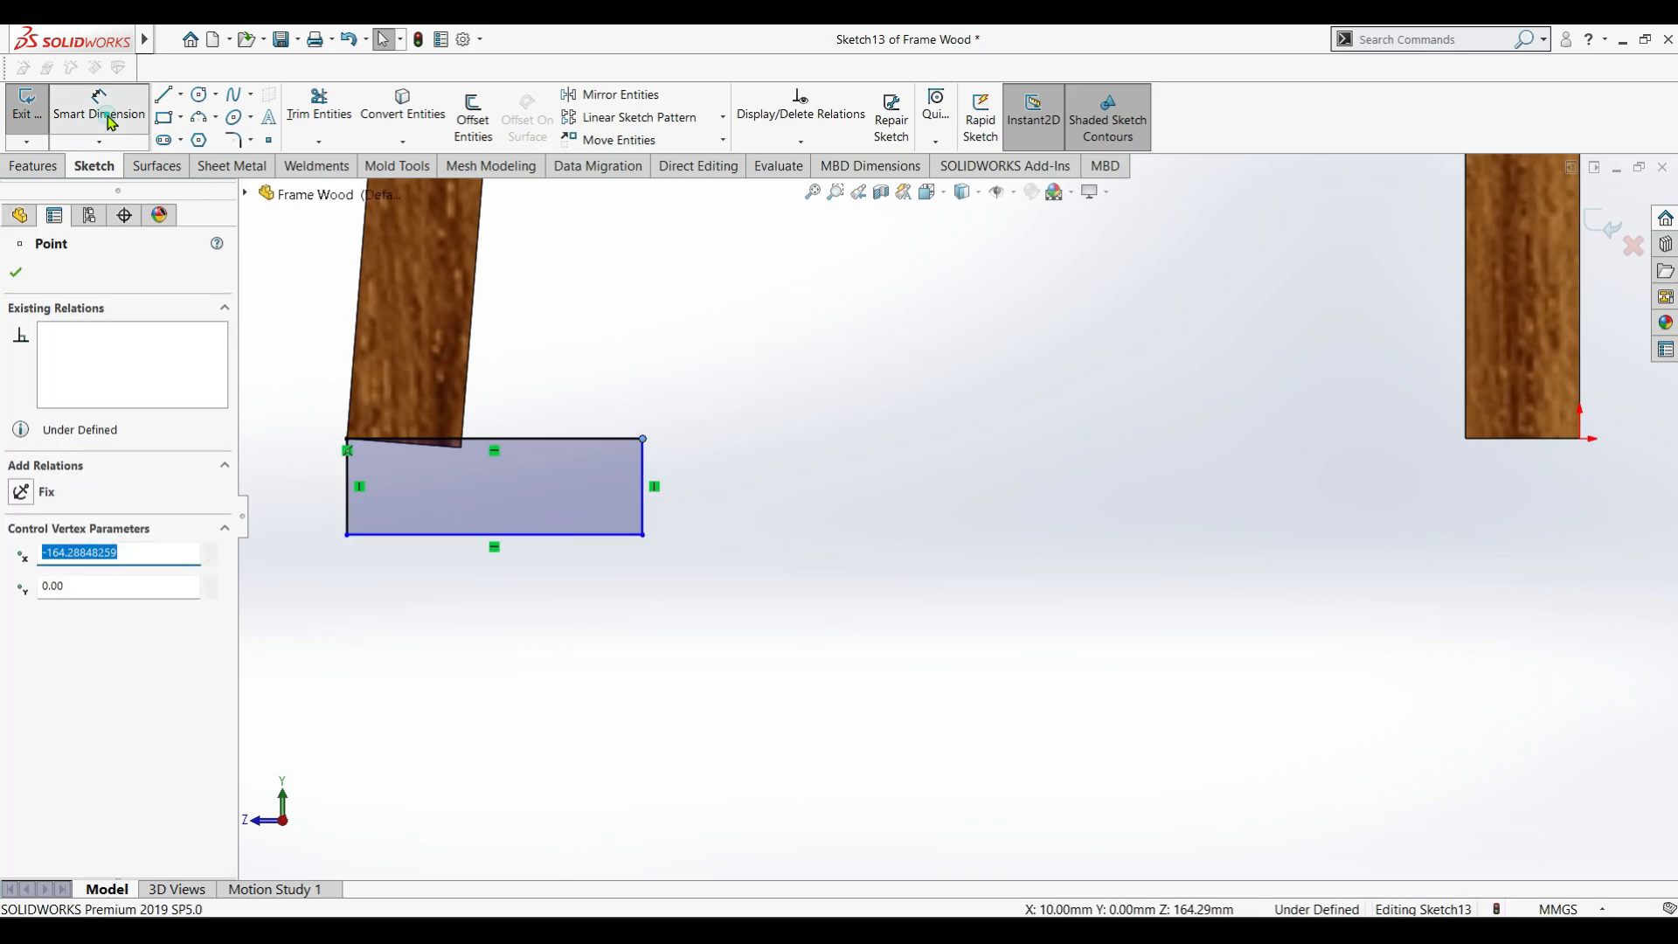
key("Escape")
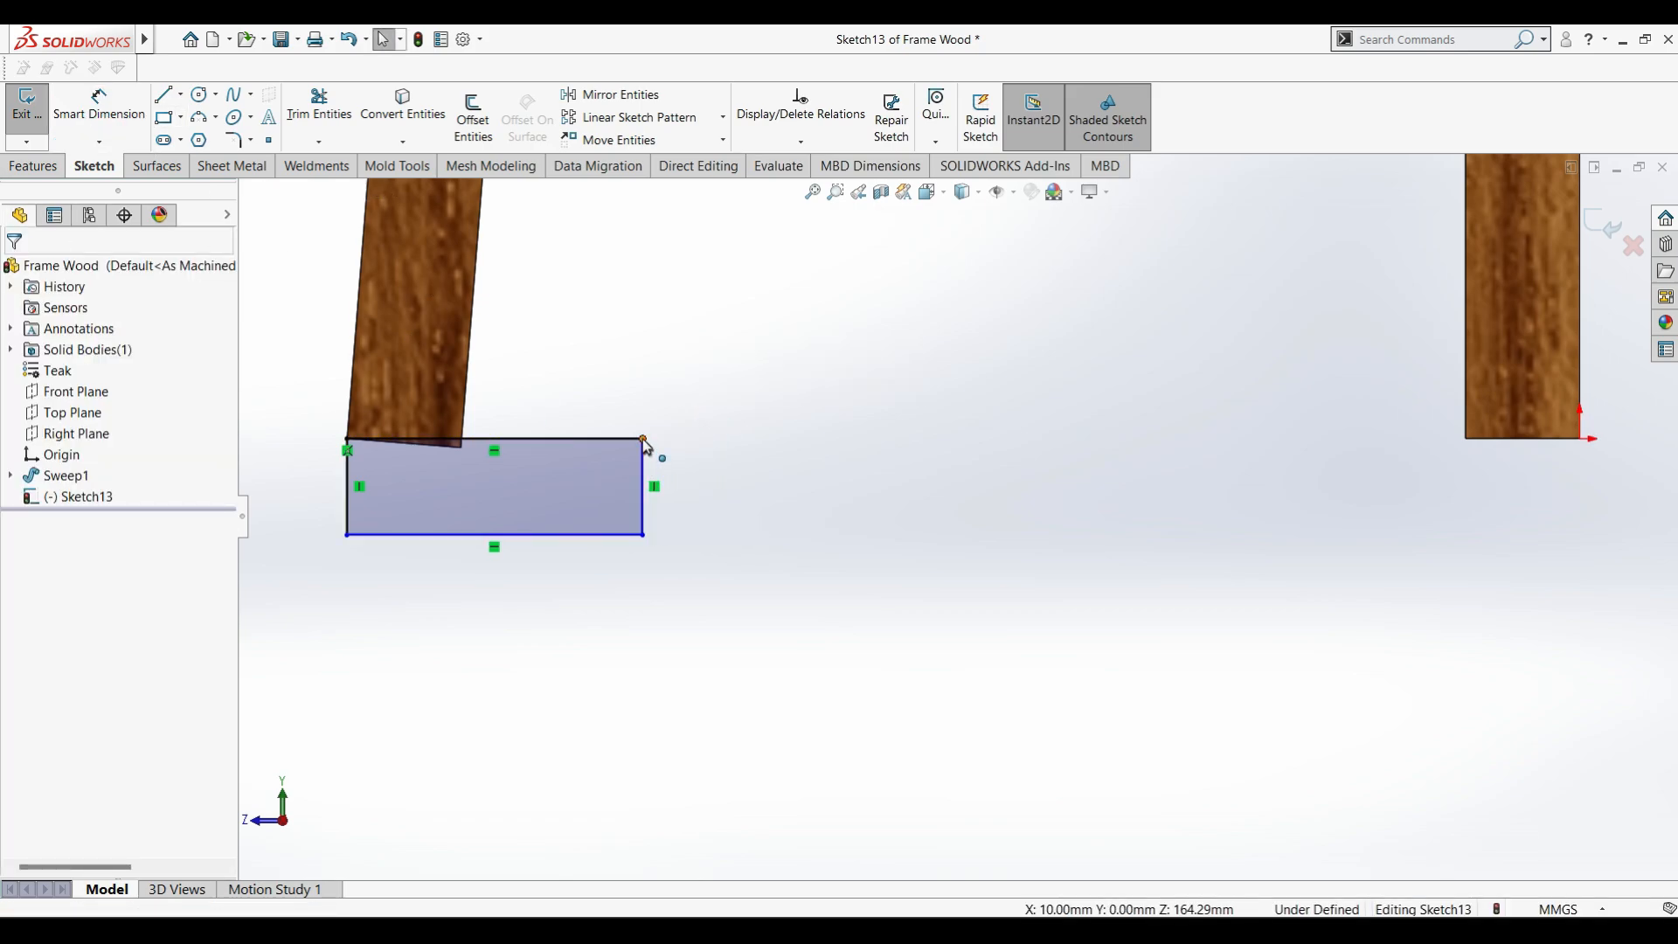
mouse_move(645, 439)
left_mouse_down()
mouse_move(1544, 455)
mouse_move(1581, 438)
left_mouse_up()
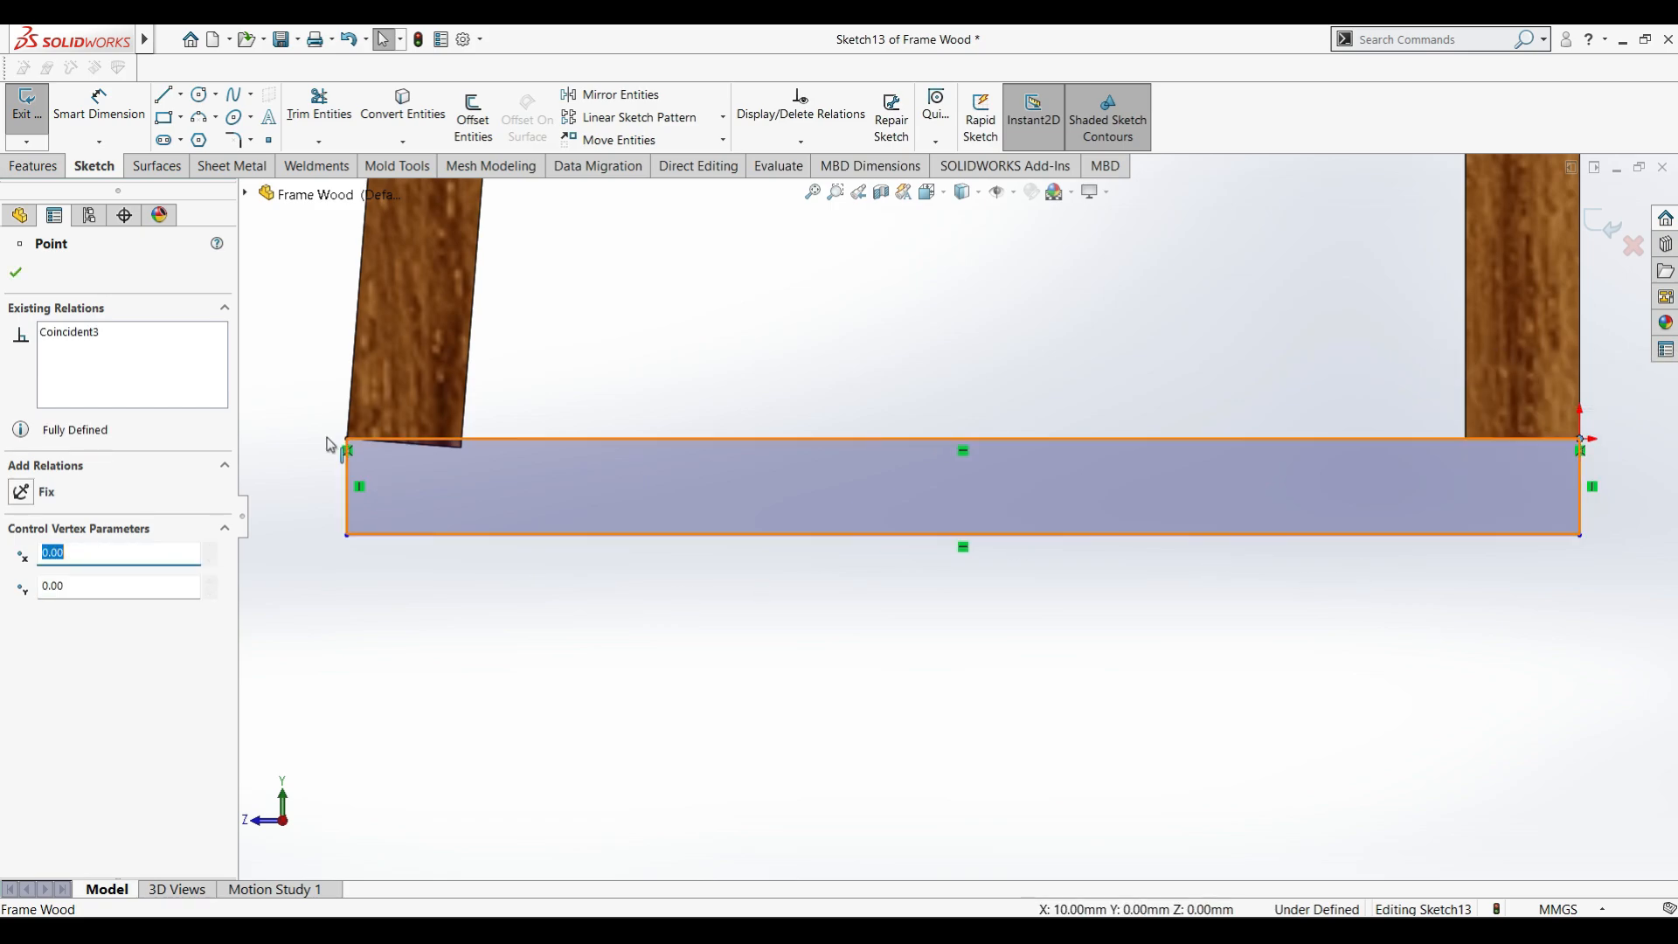
Dimension the rectangle's height as 20 mm.
left_click(119, 115)
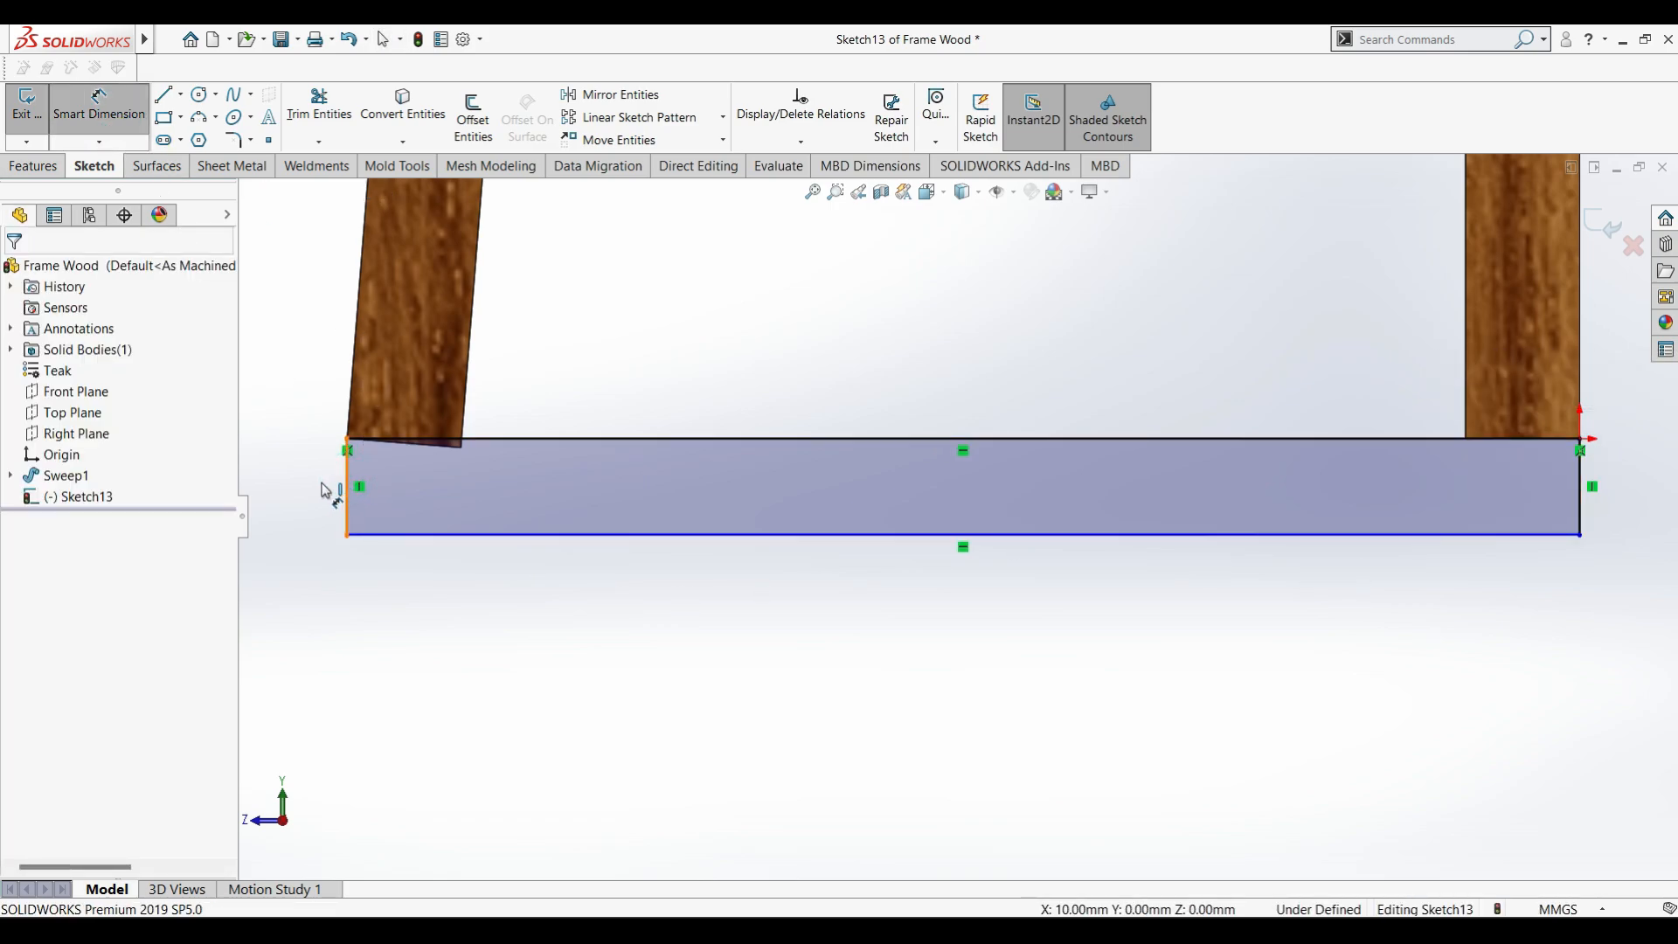
left_click(340, 491)
left_click(321, 491)
left_click(319, 486)
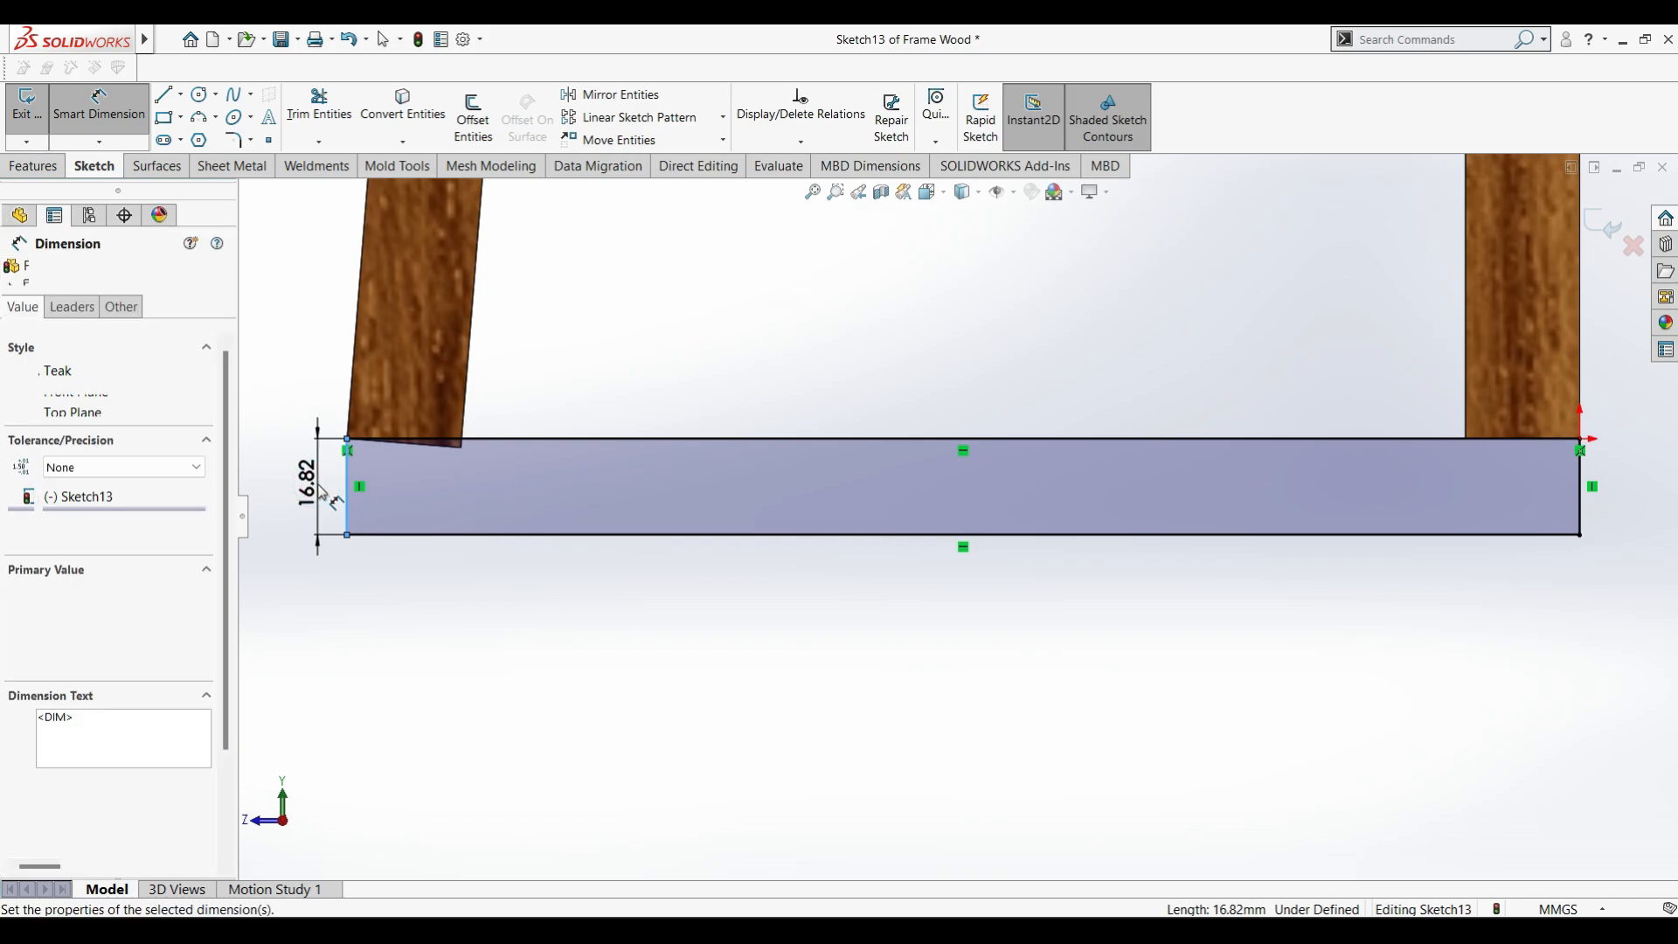
type("20")
key("Return")
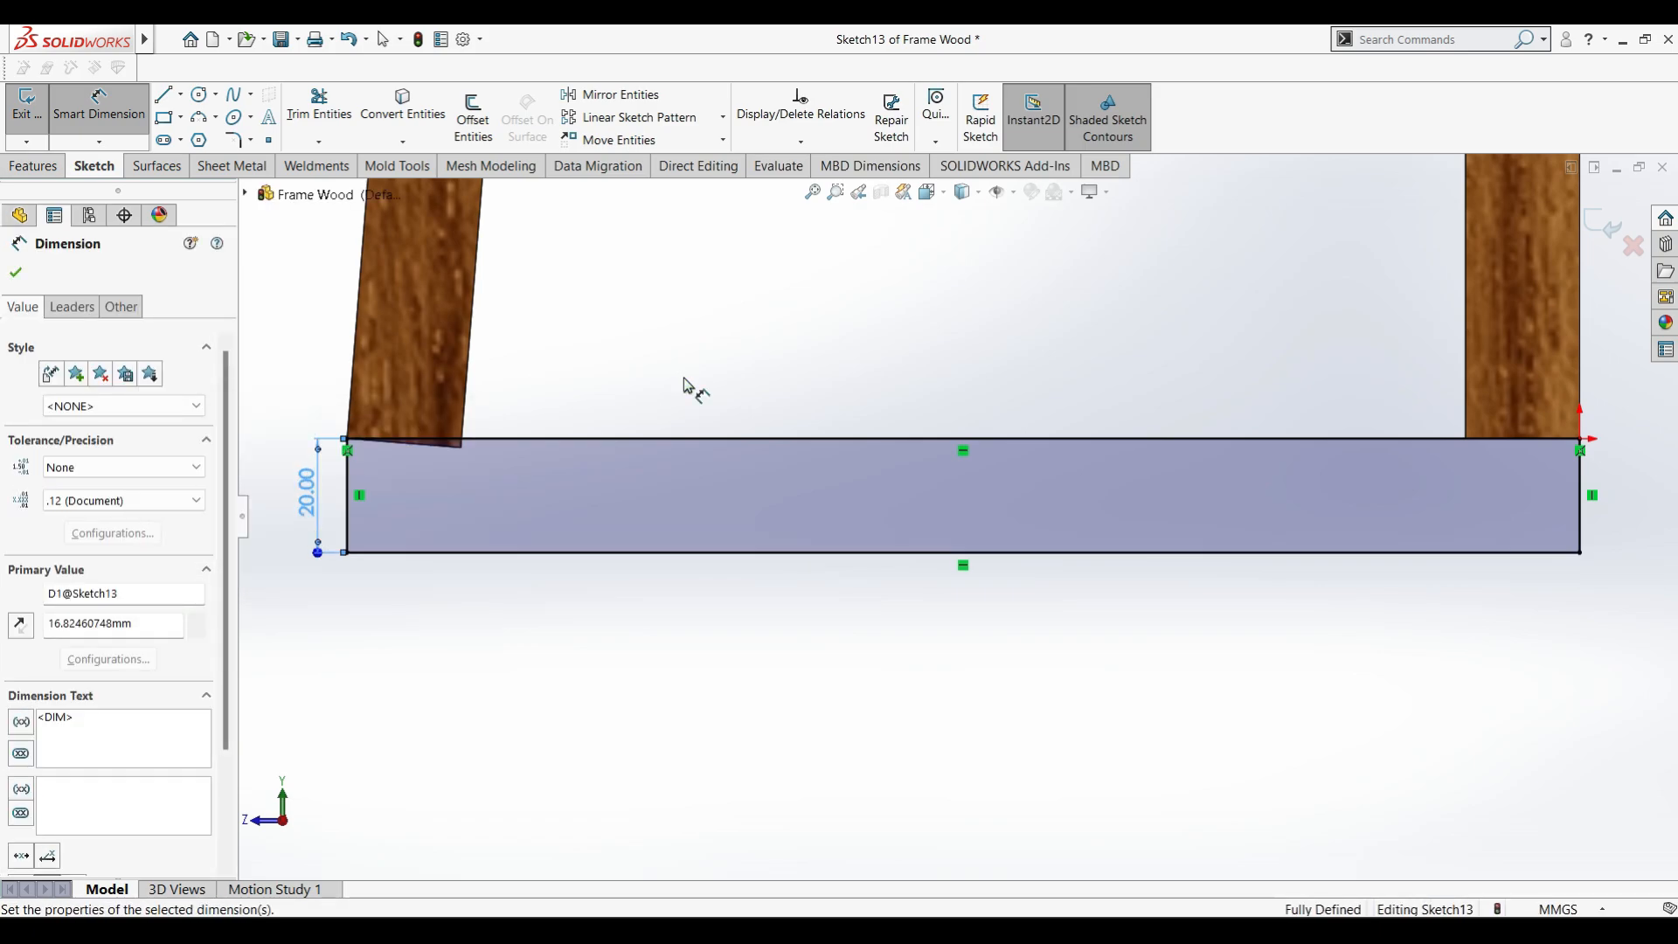
Cut the frame with the rectangle using an Extruded Cut set to Through All - Both.
left_click(35, 166)
left_click(300, 126)
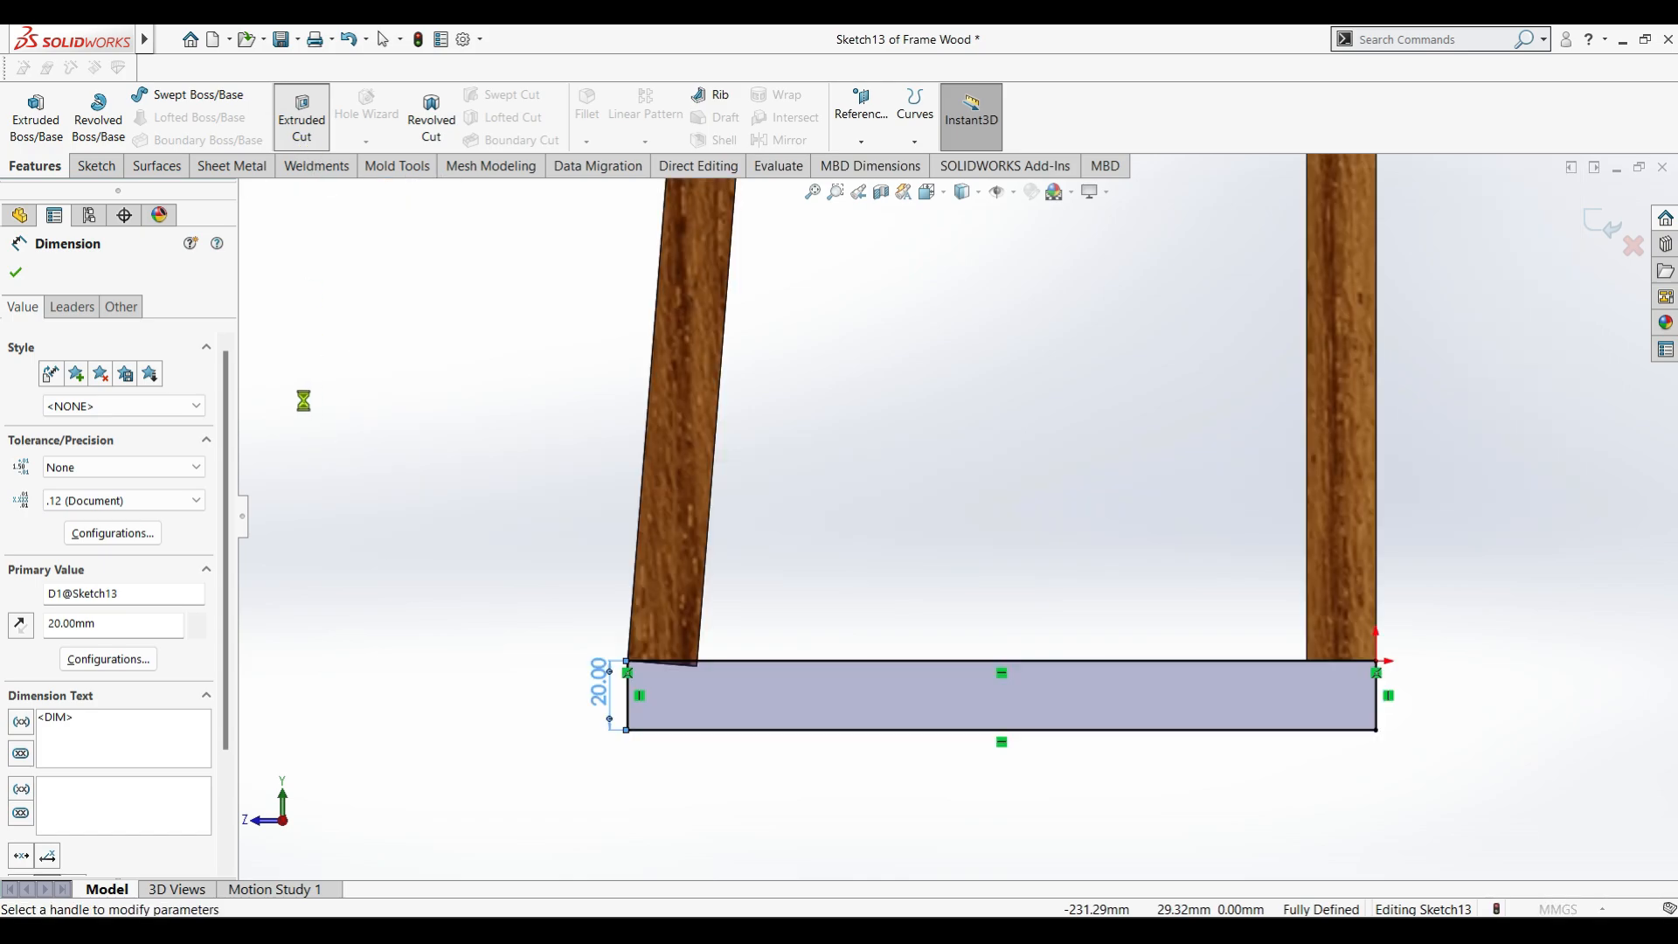
left_click(105, 394)
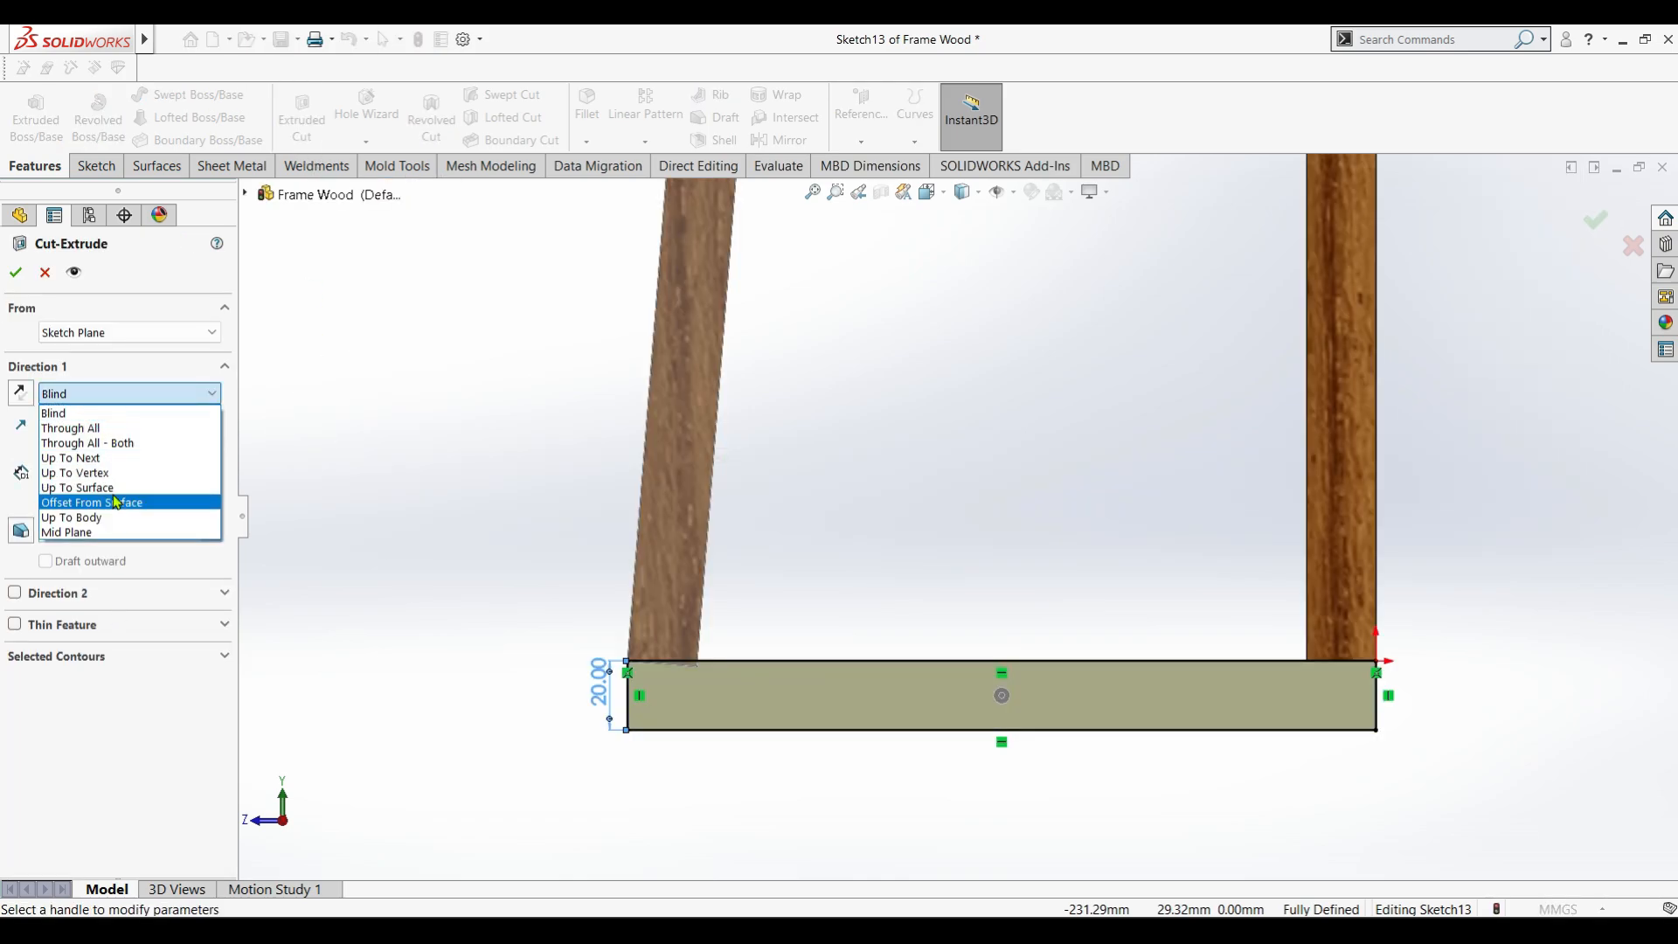
left_click(87, 443)
left_click(15, 272)
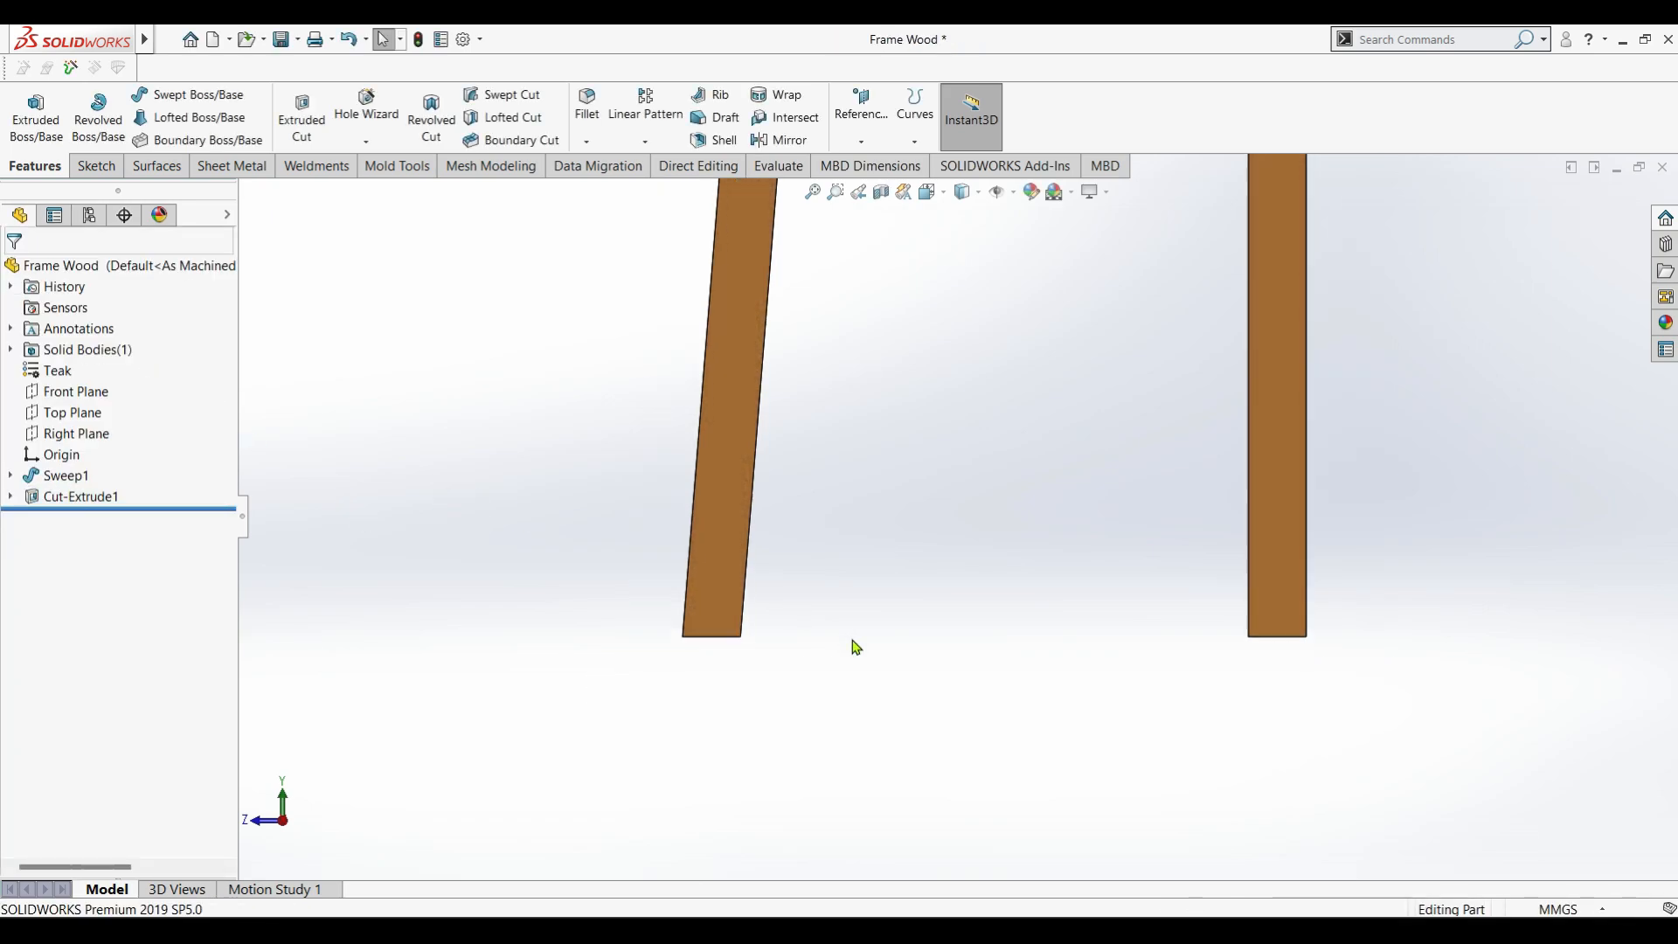
Apply a near-black standard colour to the entire frame body.
scroll(962, 512, "up", 6)
scroll(991, 353, "down", 2)
left_click(973, 376)
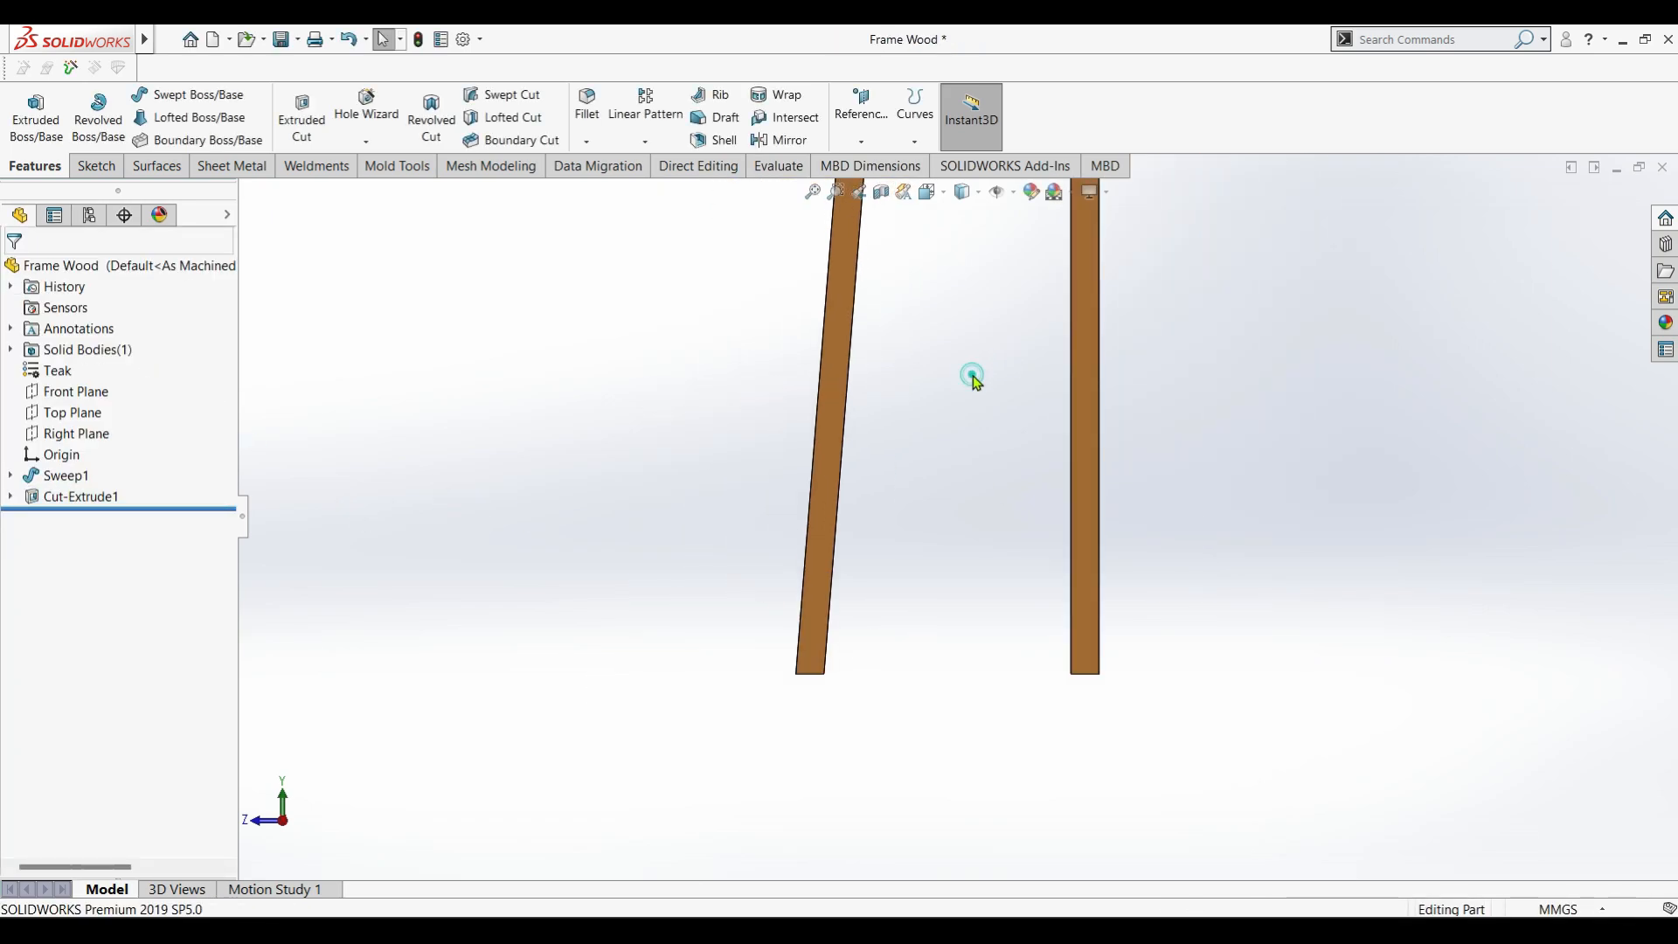
left_click(837, 515)
left_click(972, 424)
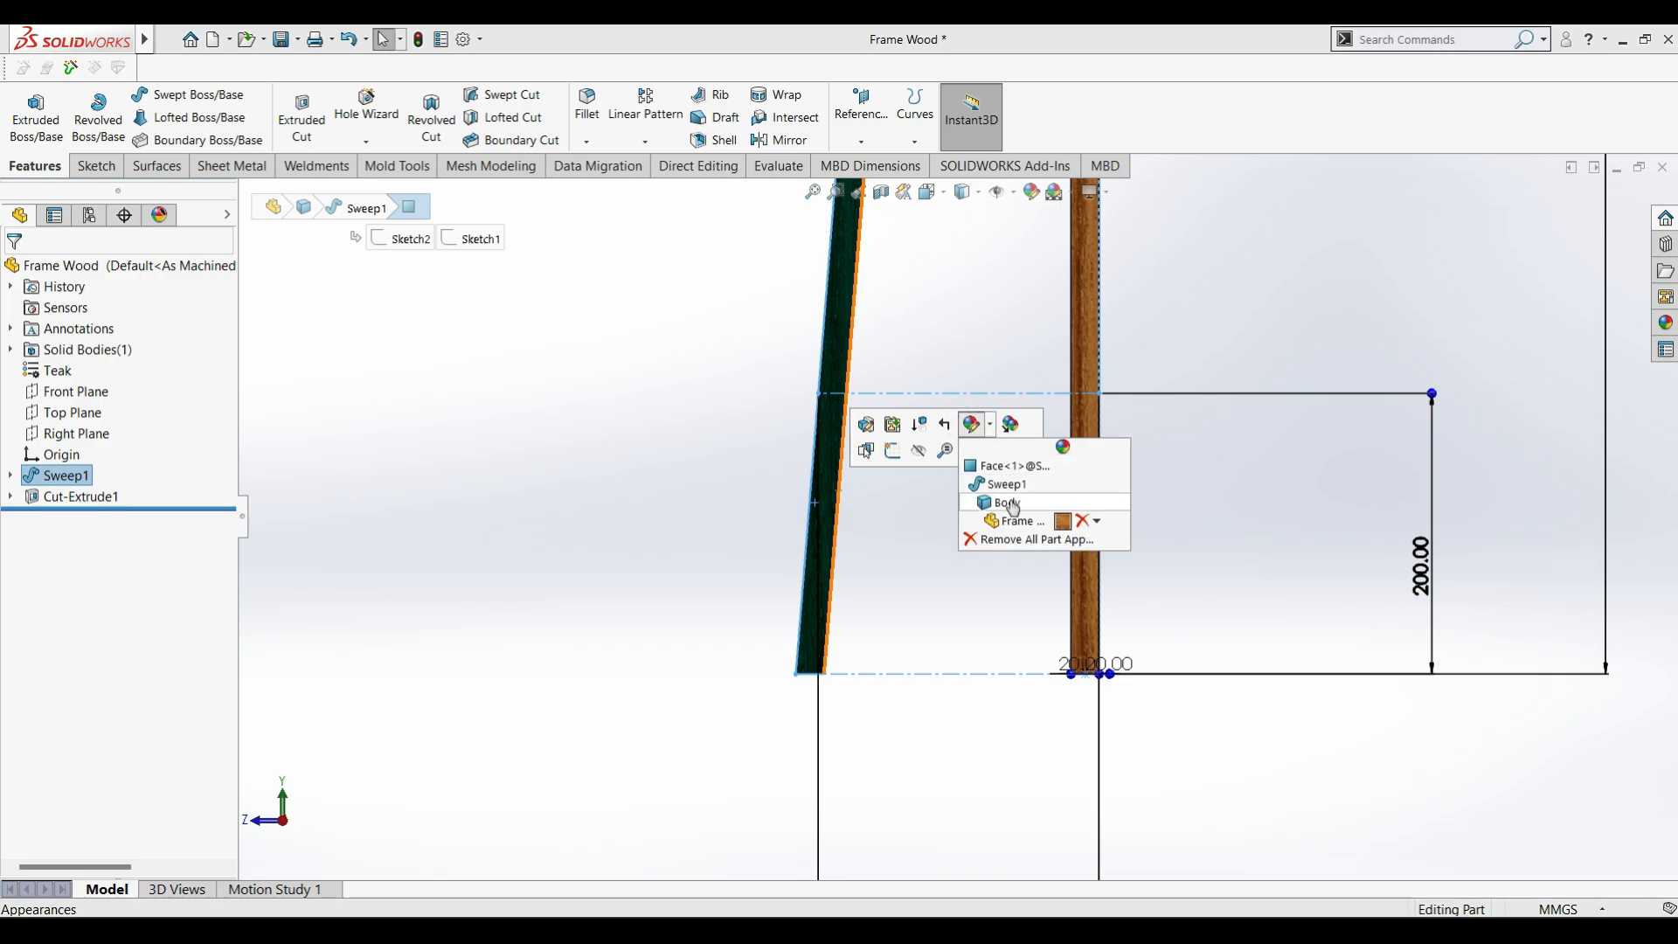
left_click(1010, 504)
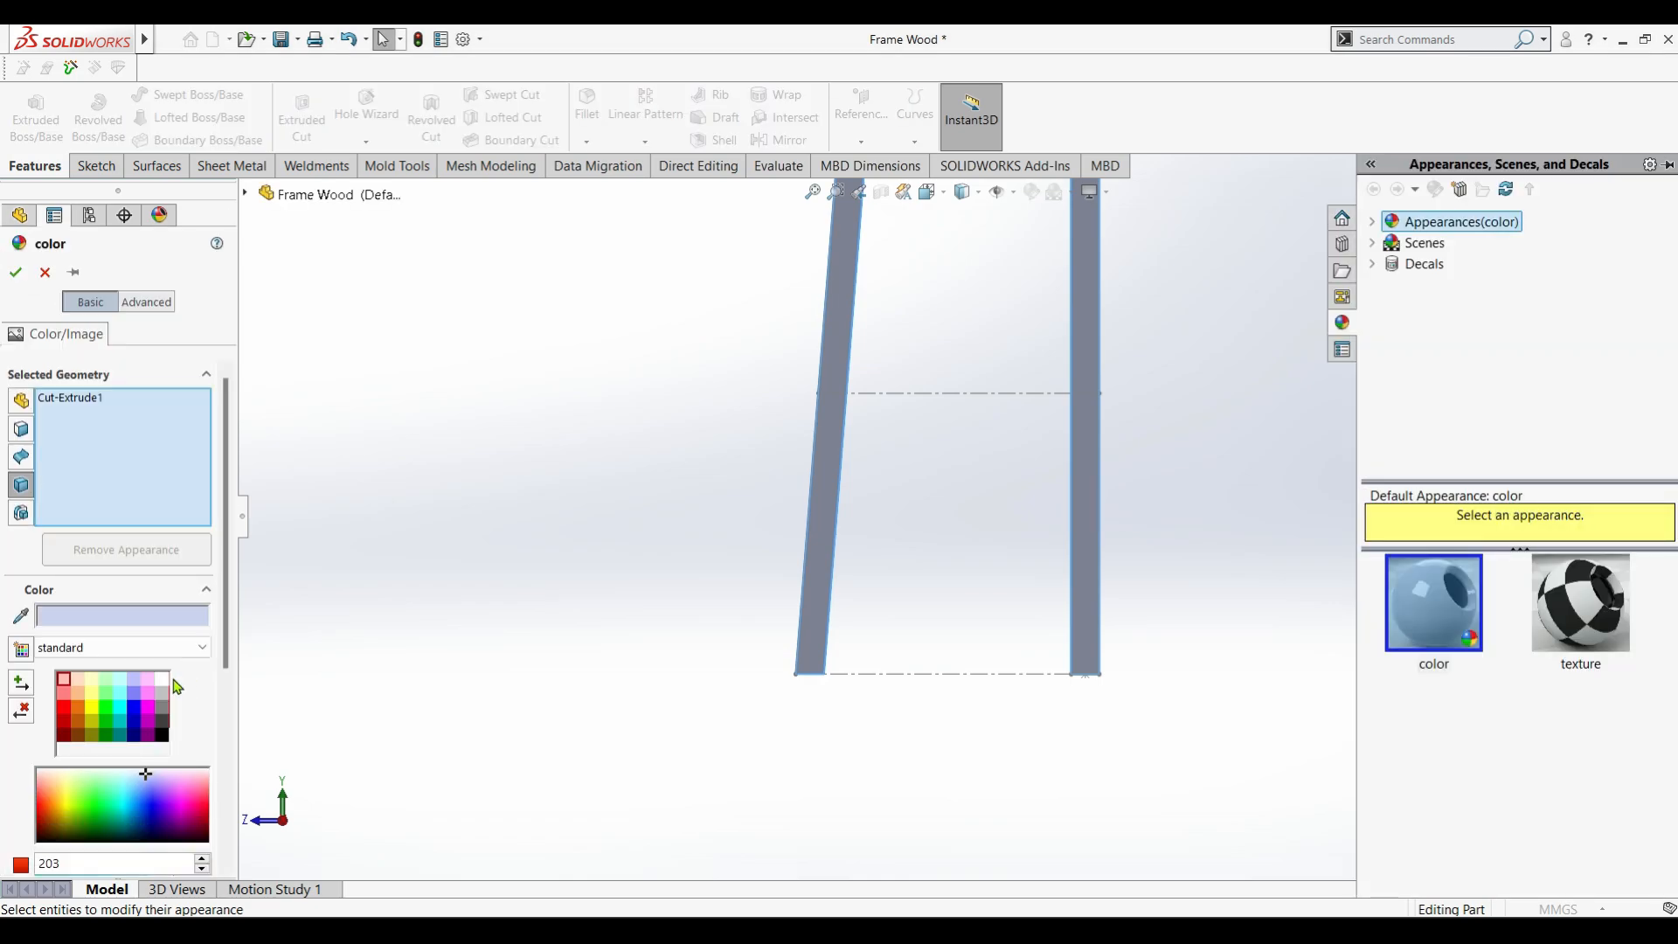
left_click(166, 728)
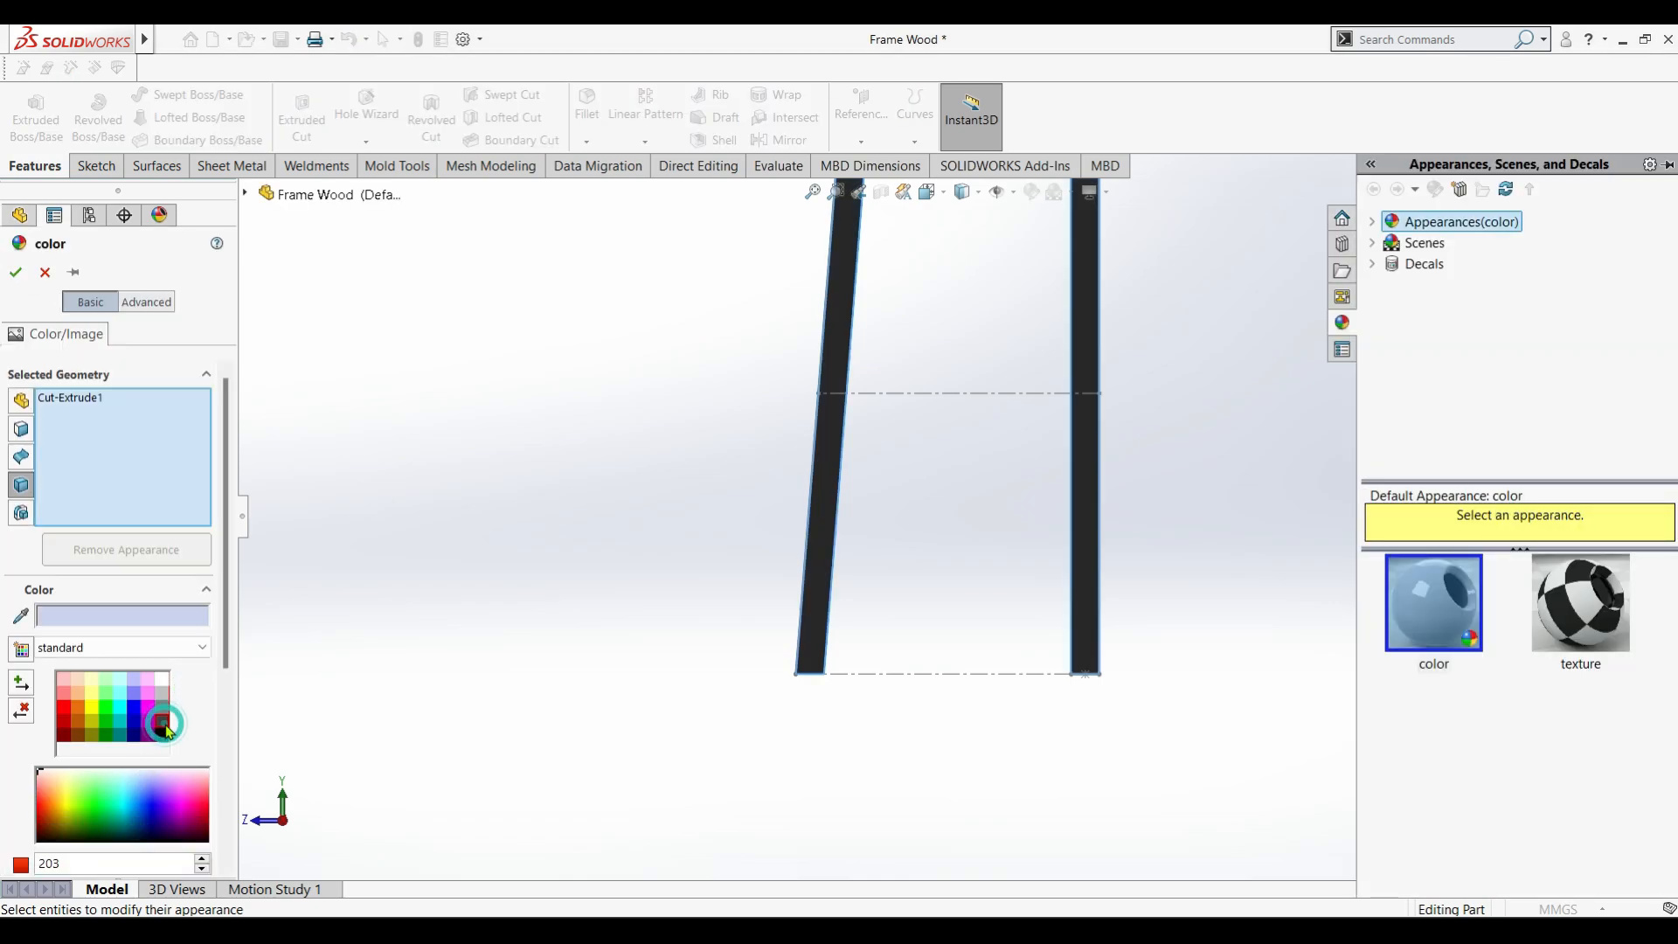
left_click(25, 273)
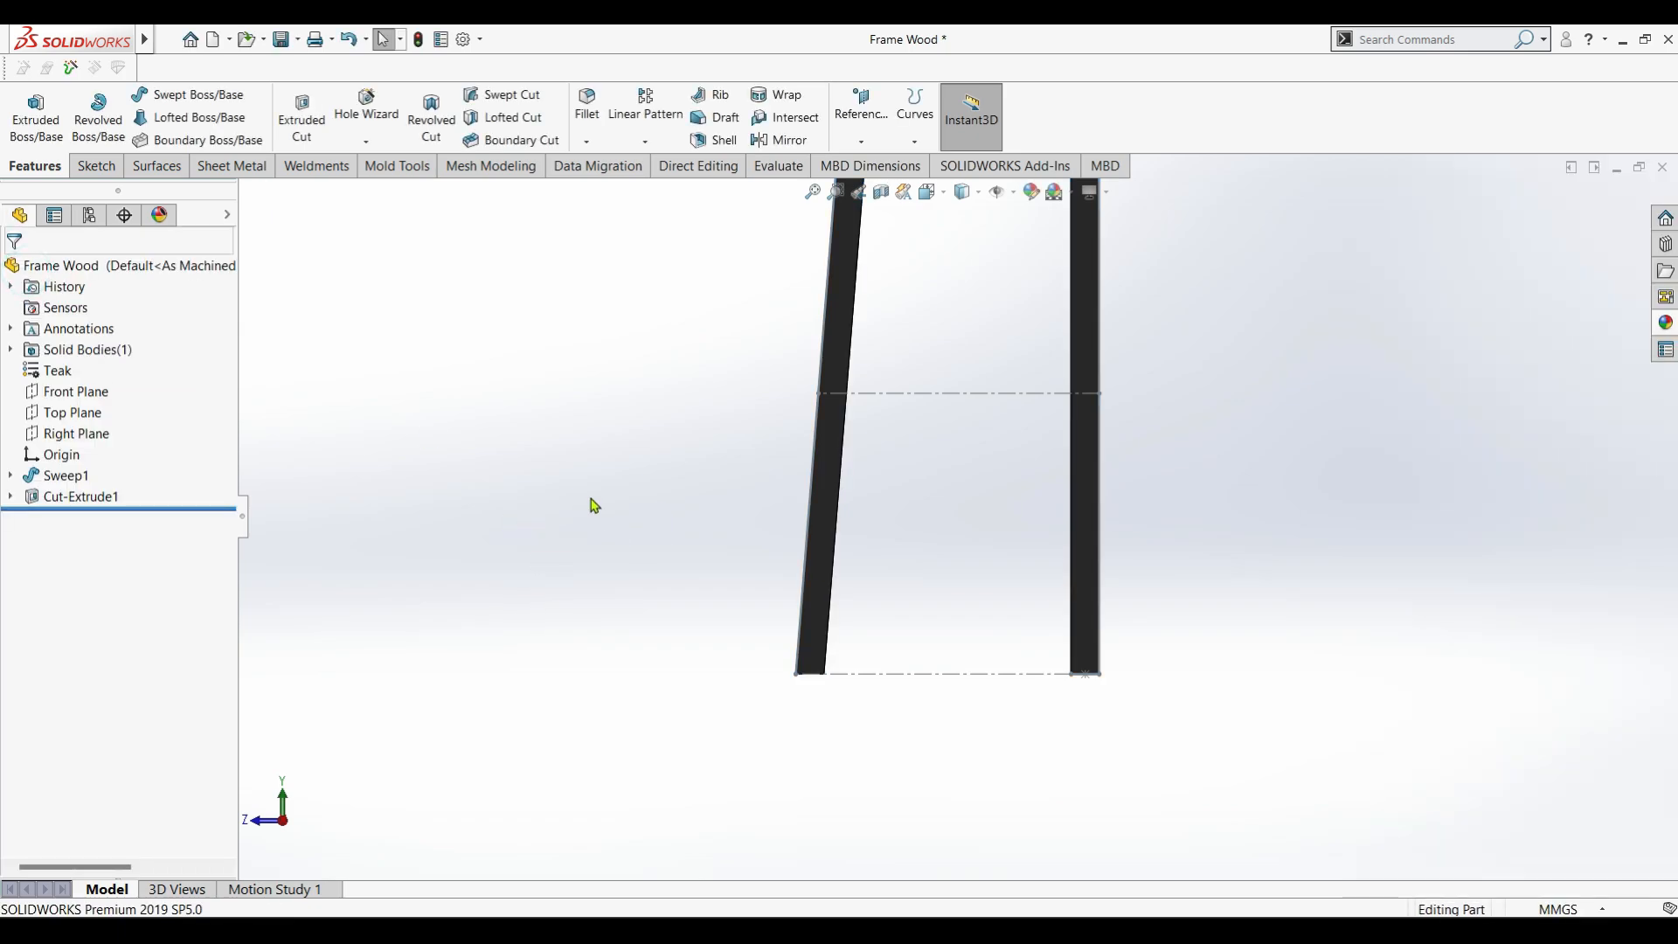
left_click(39, 481)
left_click(580, 511)
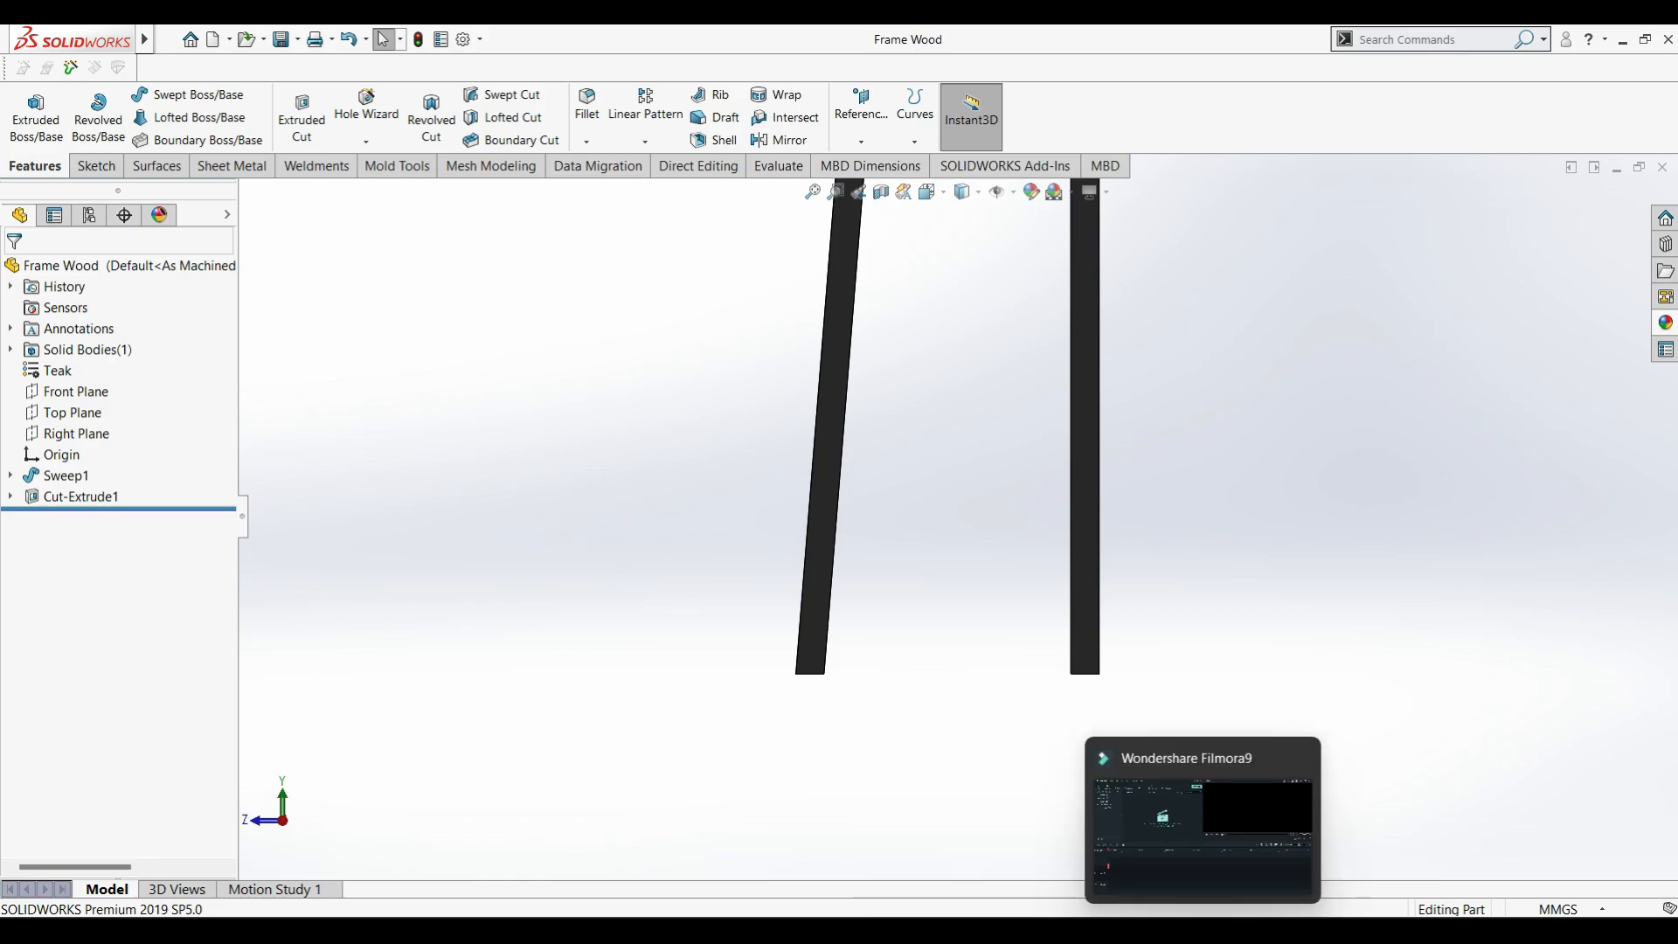
Switch to the Assem1 assembly and view the board and frame from the straight leg's side.
mouse_move(1153, 931)
mouse_move(1409, 828)
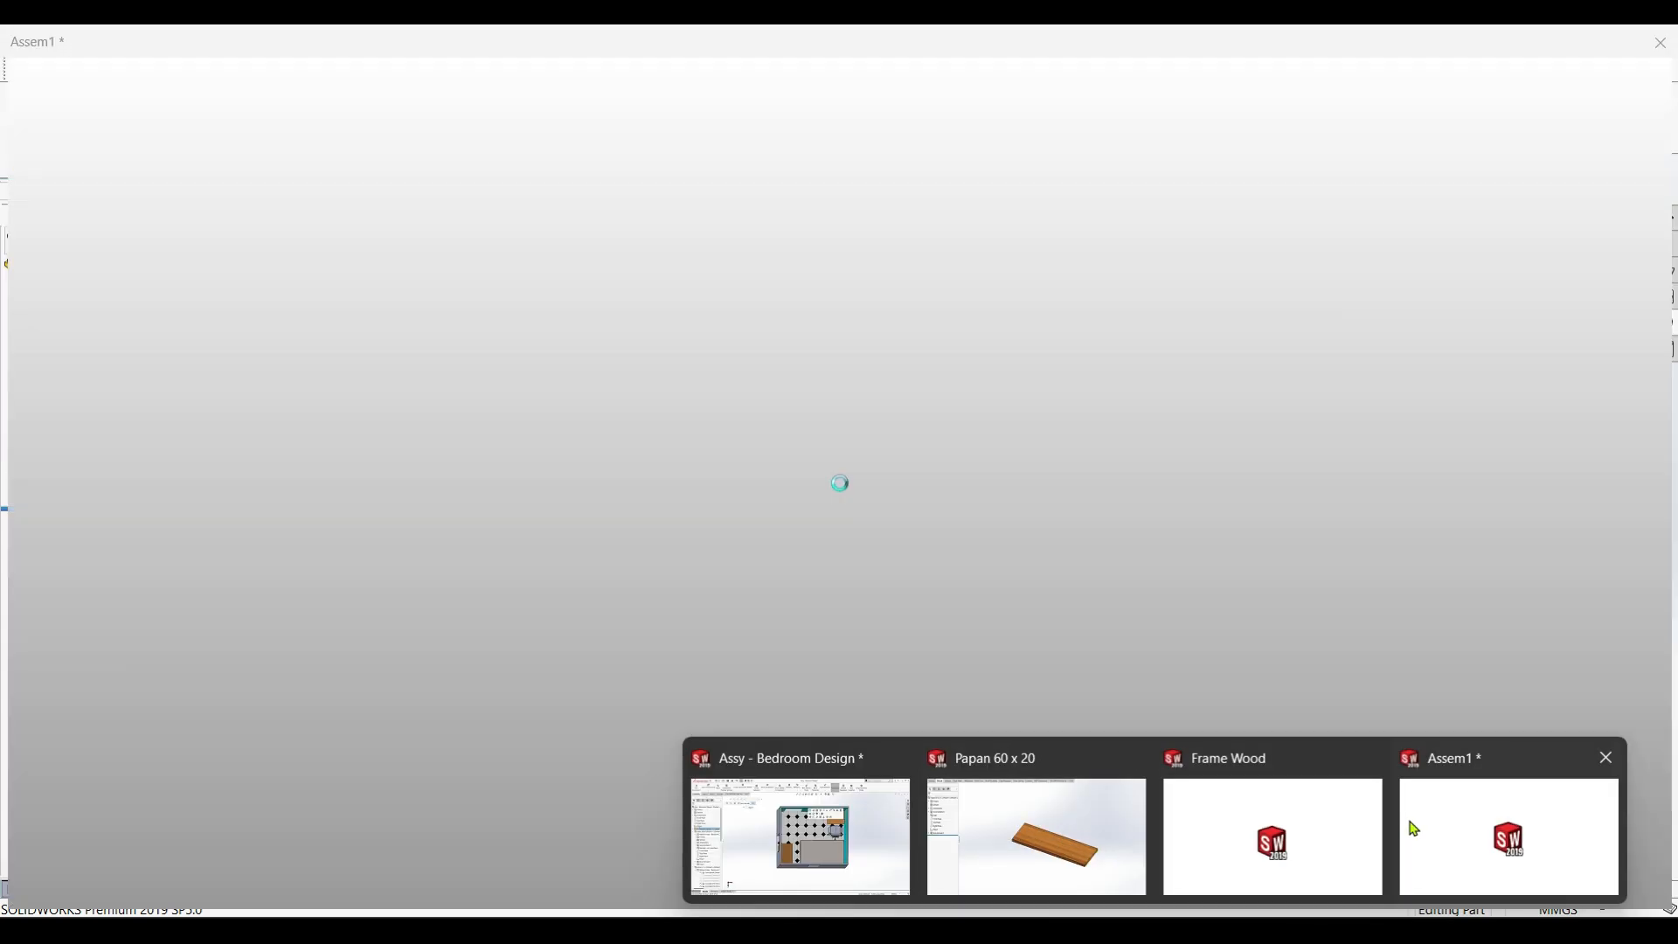
left_click(1440, 828)
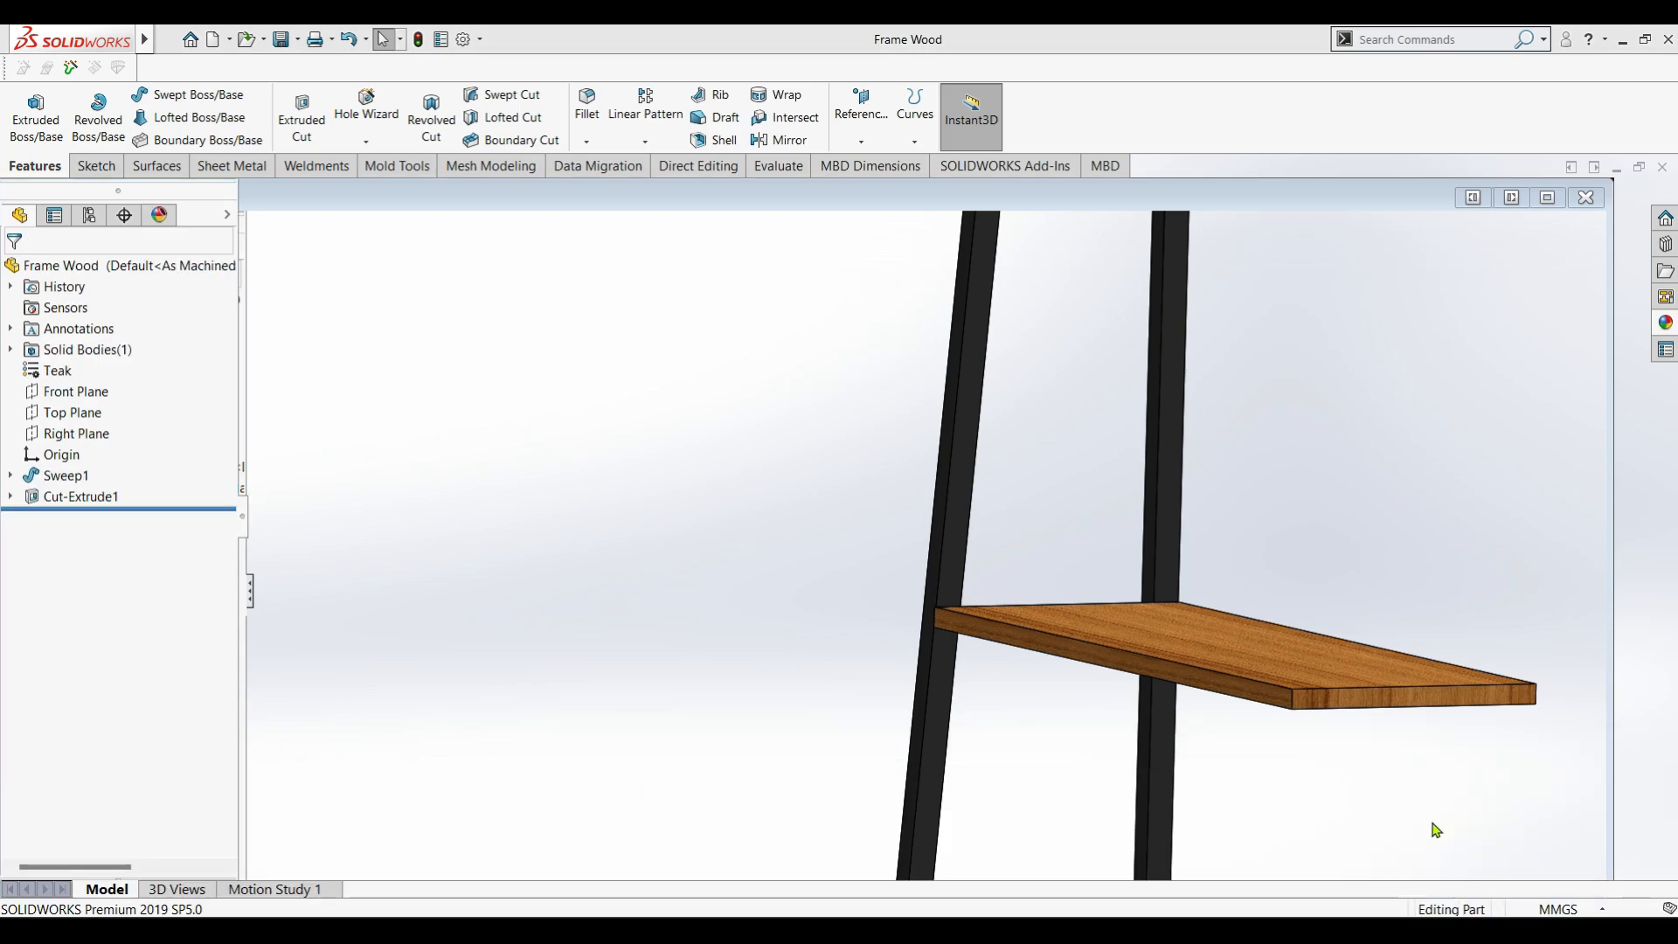
scroll(1104, 572, "up", 6)
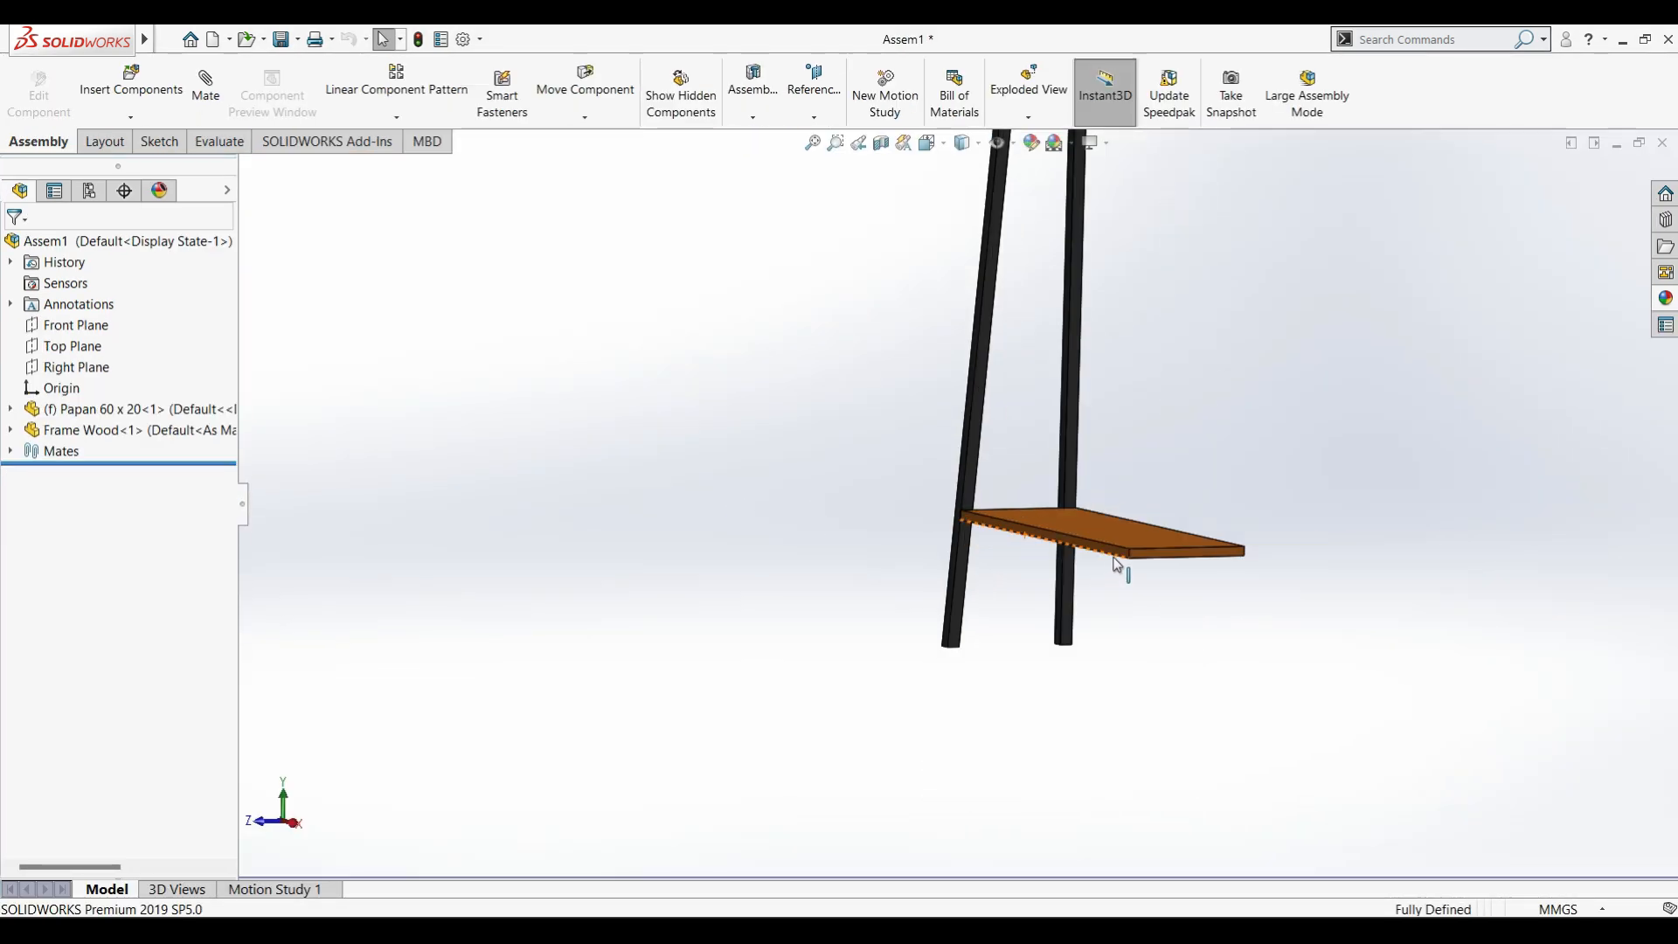
scroll(1060, 398, "down", 4)
middle_click_drag(994, 514, 1090, 588)
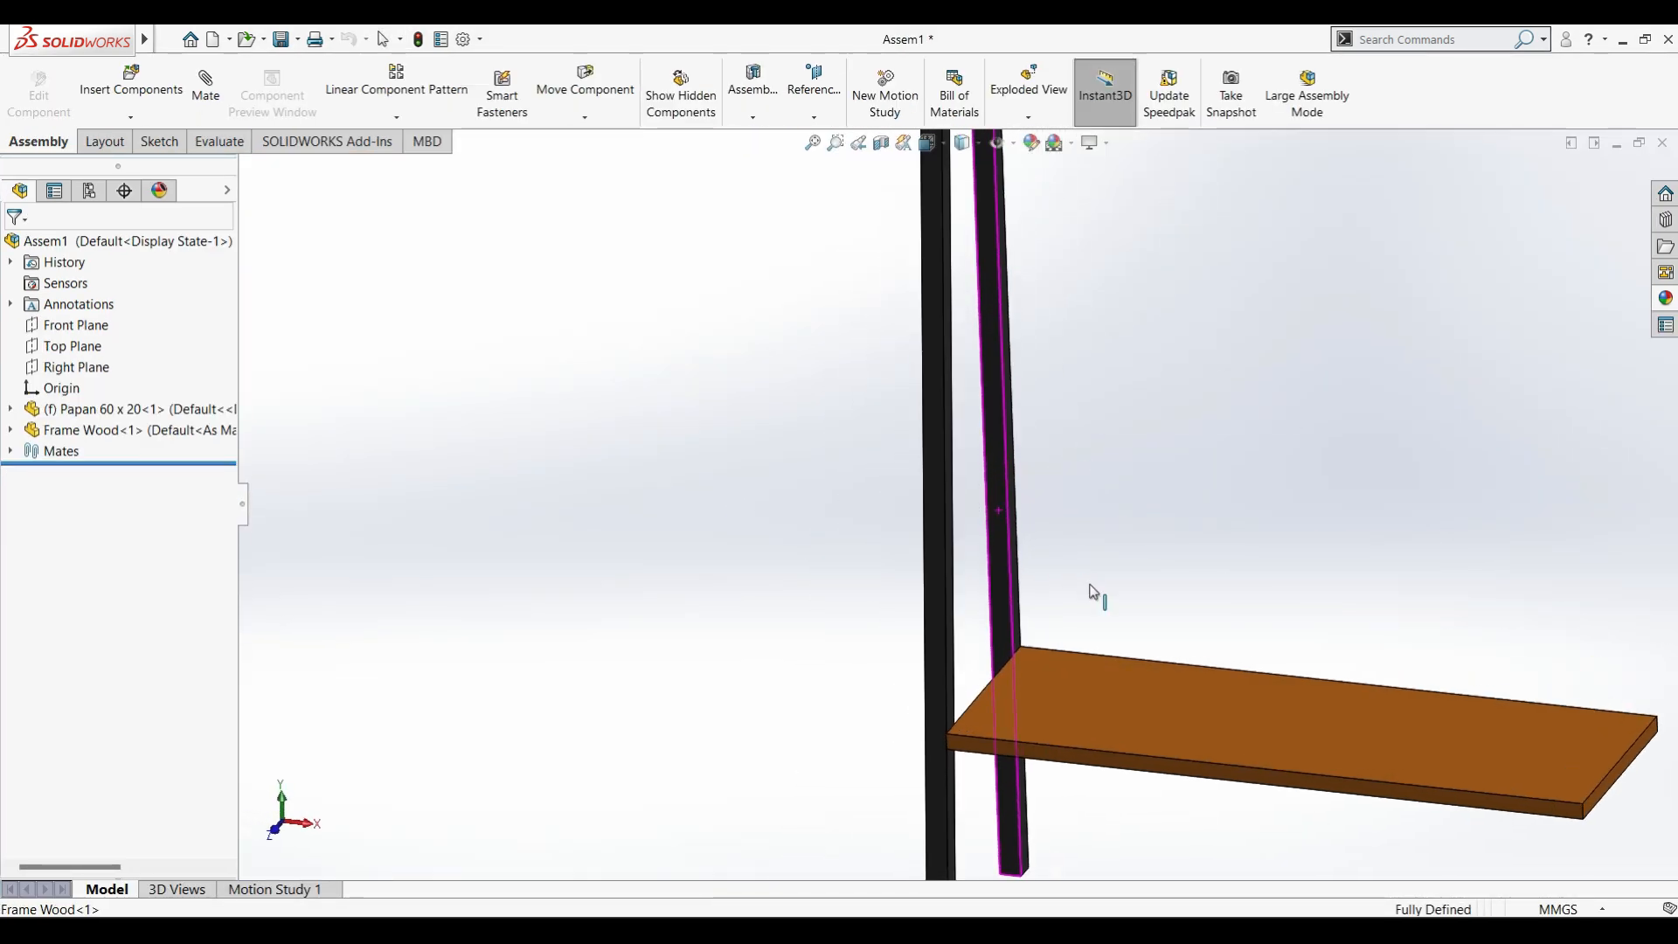
scroll(1093, 584, "up", 7)
scroll(1100, 569, "down", 4)
left_click(977, 472)
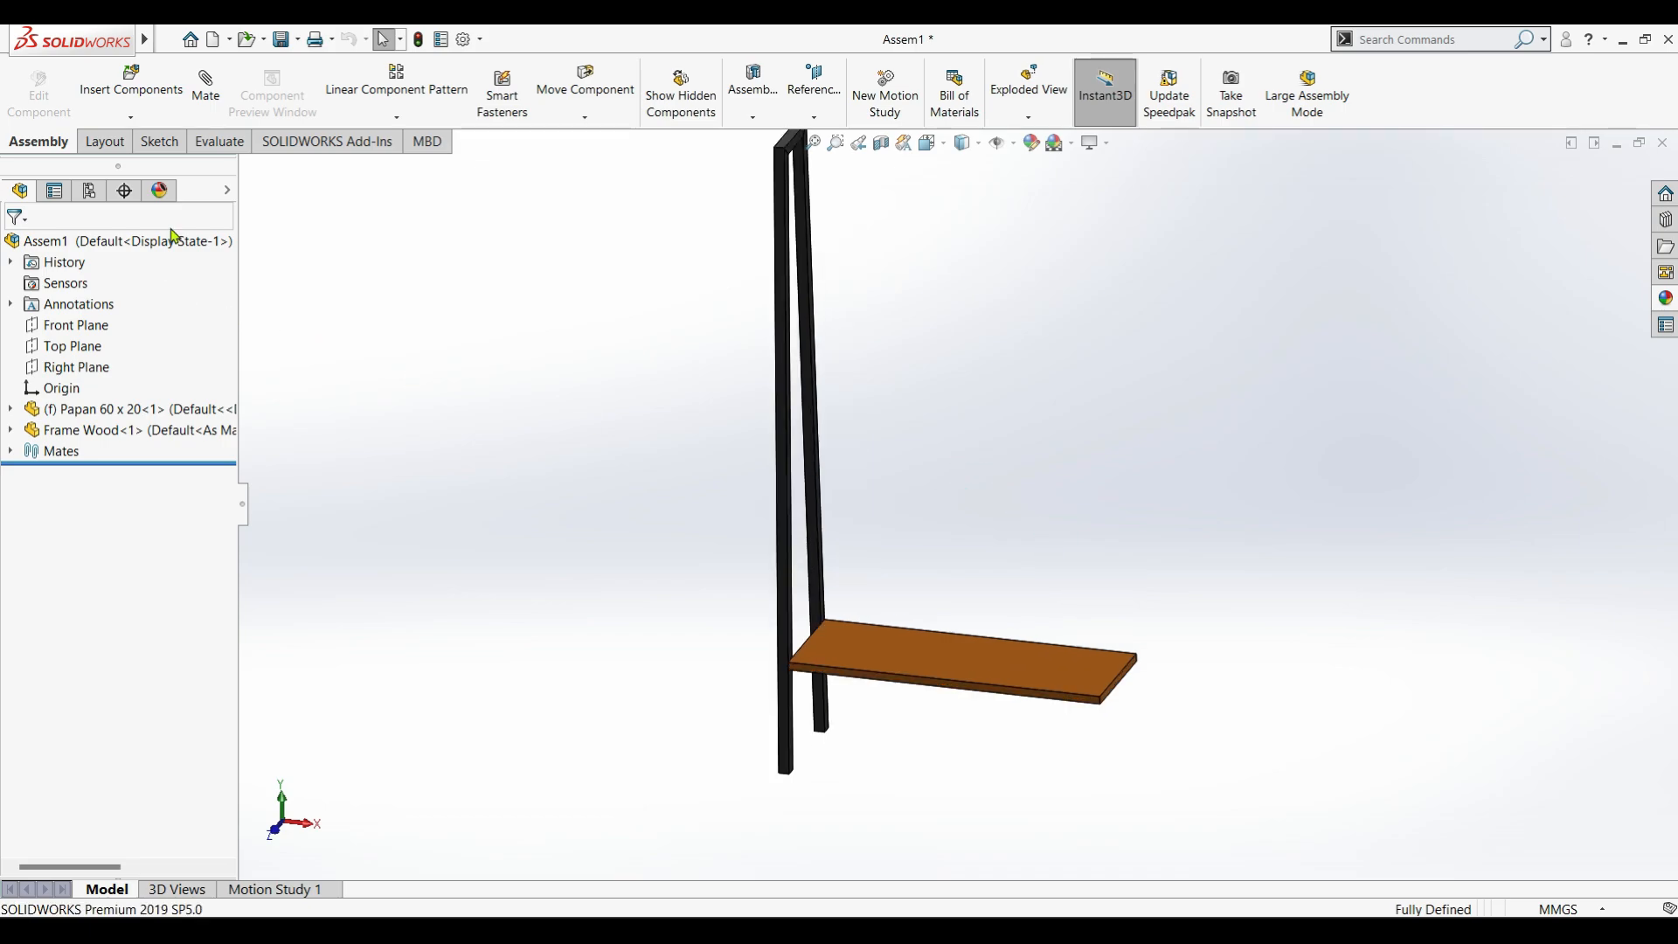
Start a Linear Component Pattern of the Papan 60 x 20 board with the Top Plane as Direction 1.
left_click(412, 95)
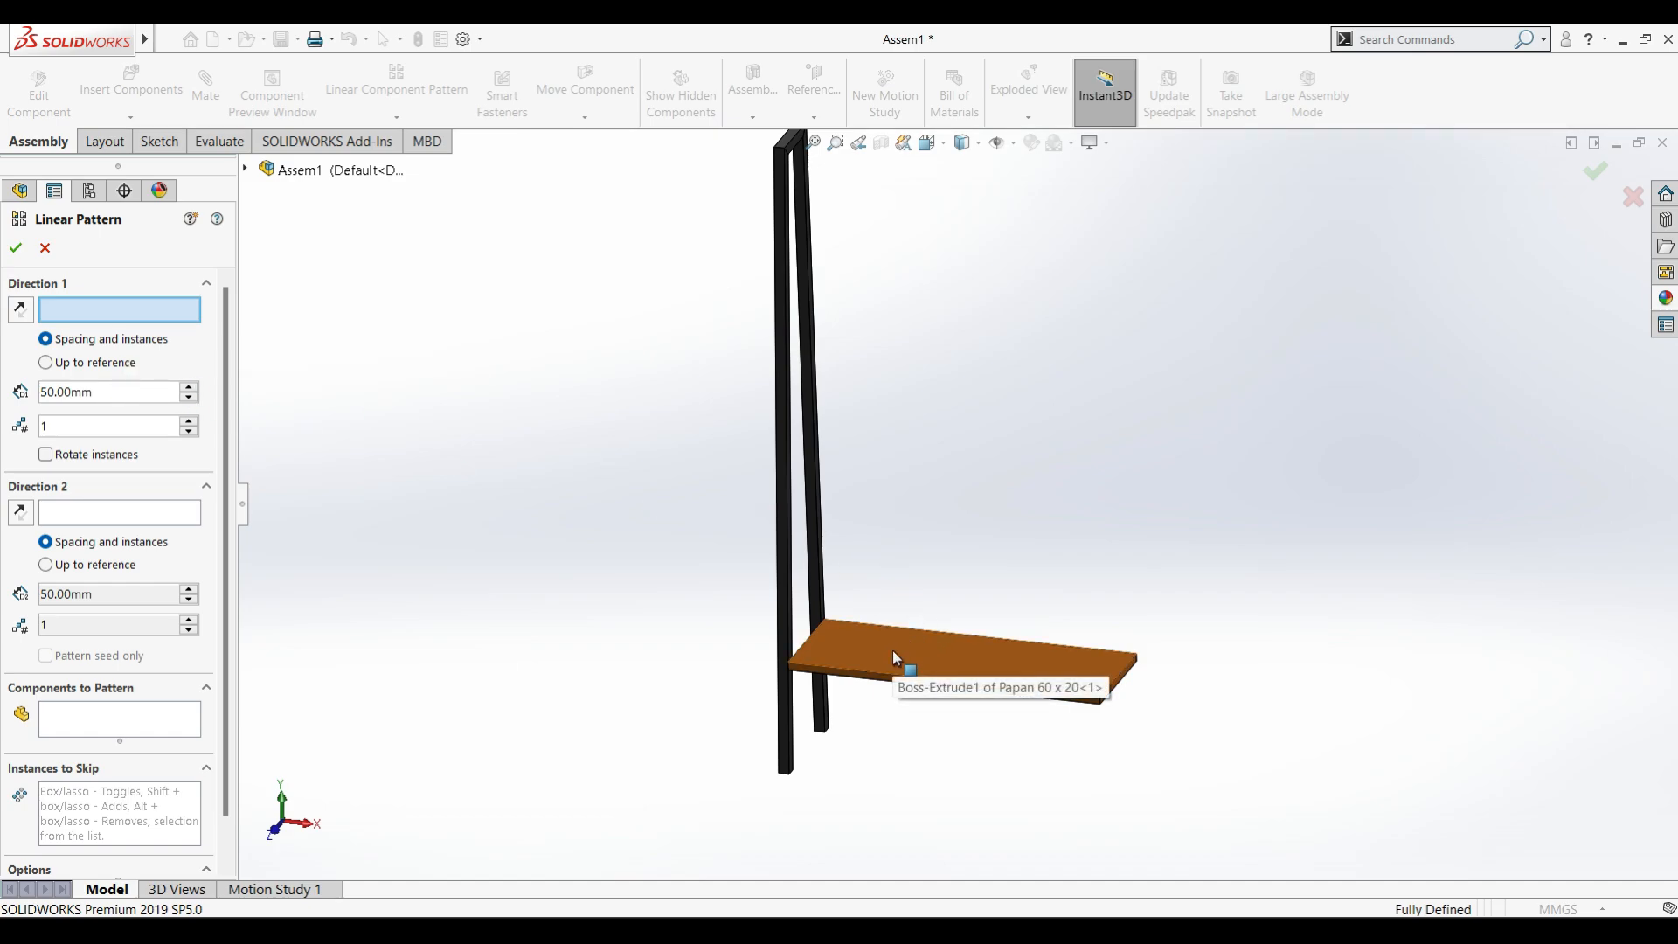
left_click(246, 168)
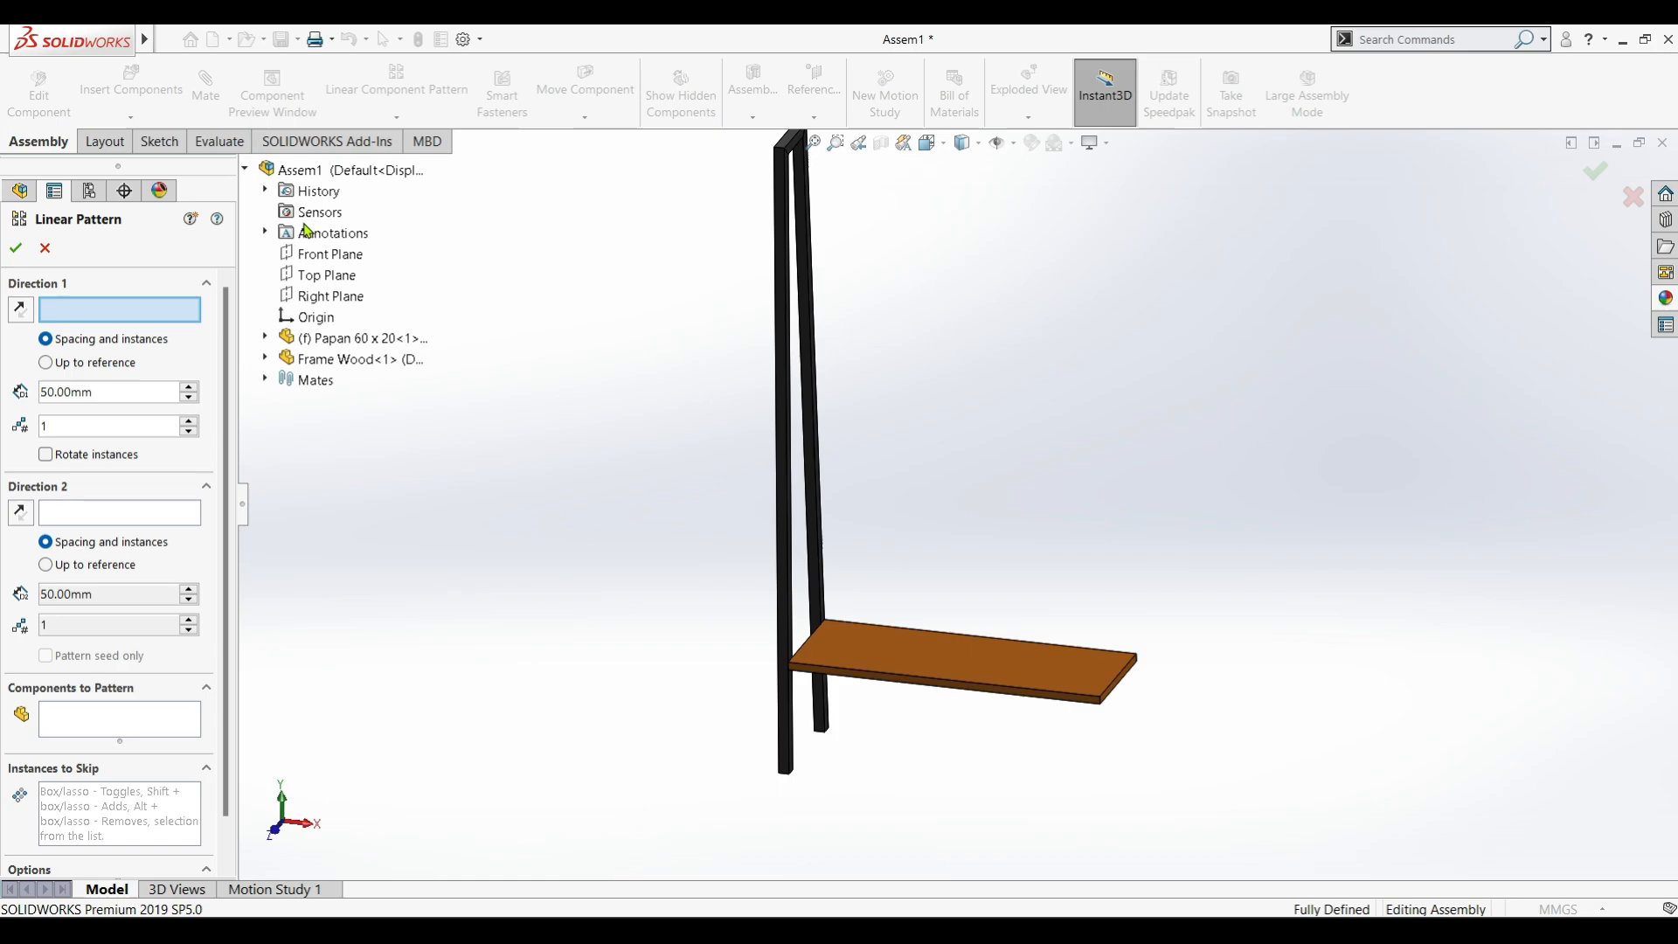
left_click(325, 282)
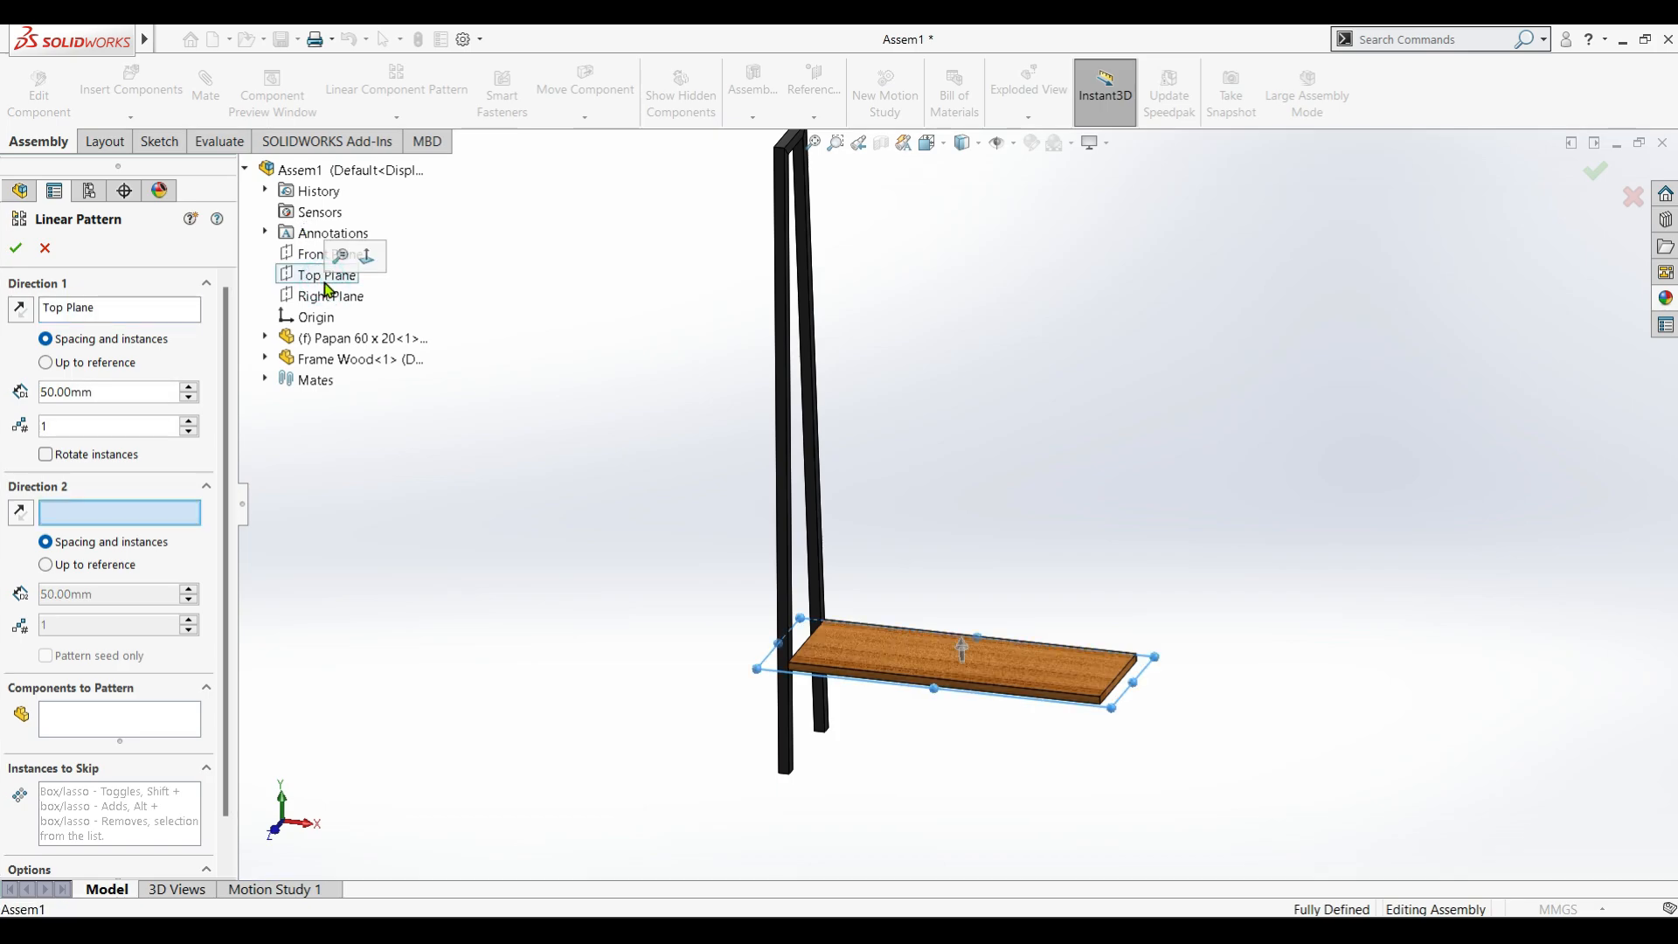
left_click(245, 169)
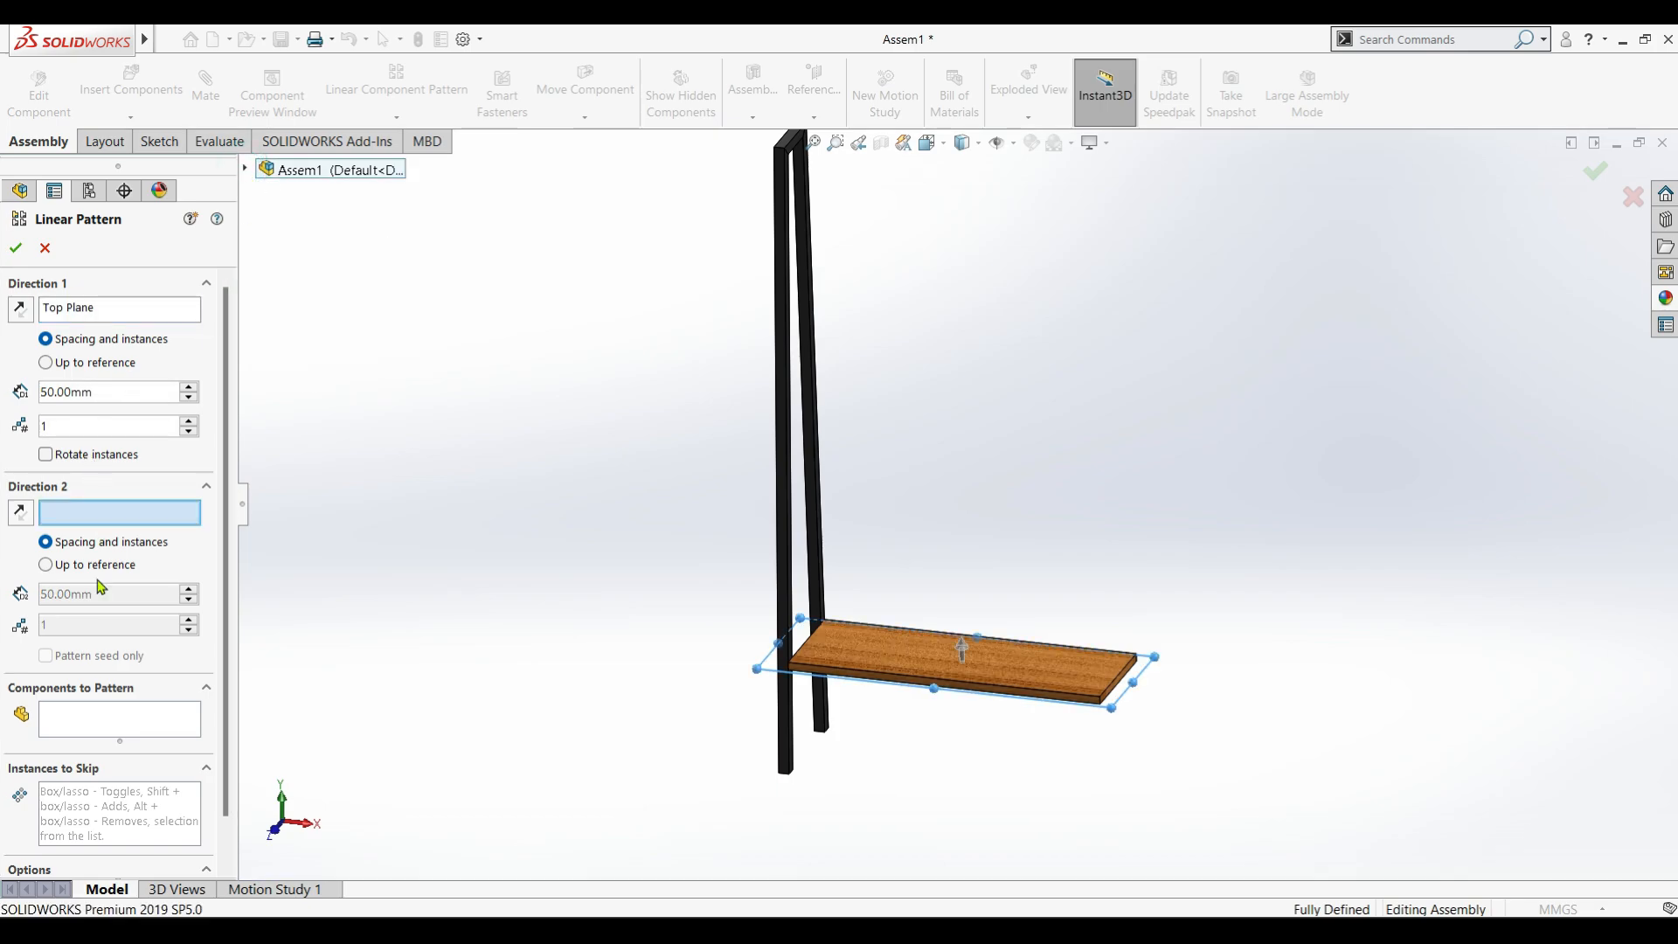
left_click(134, 730)
left_click(996, 674)
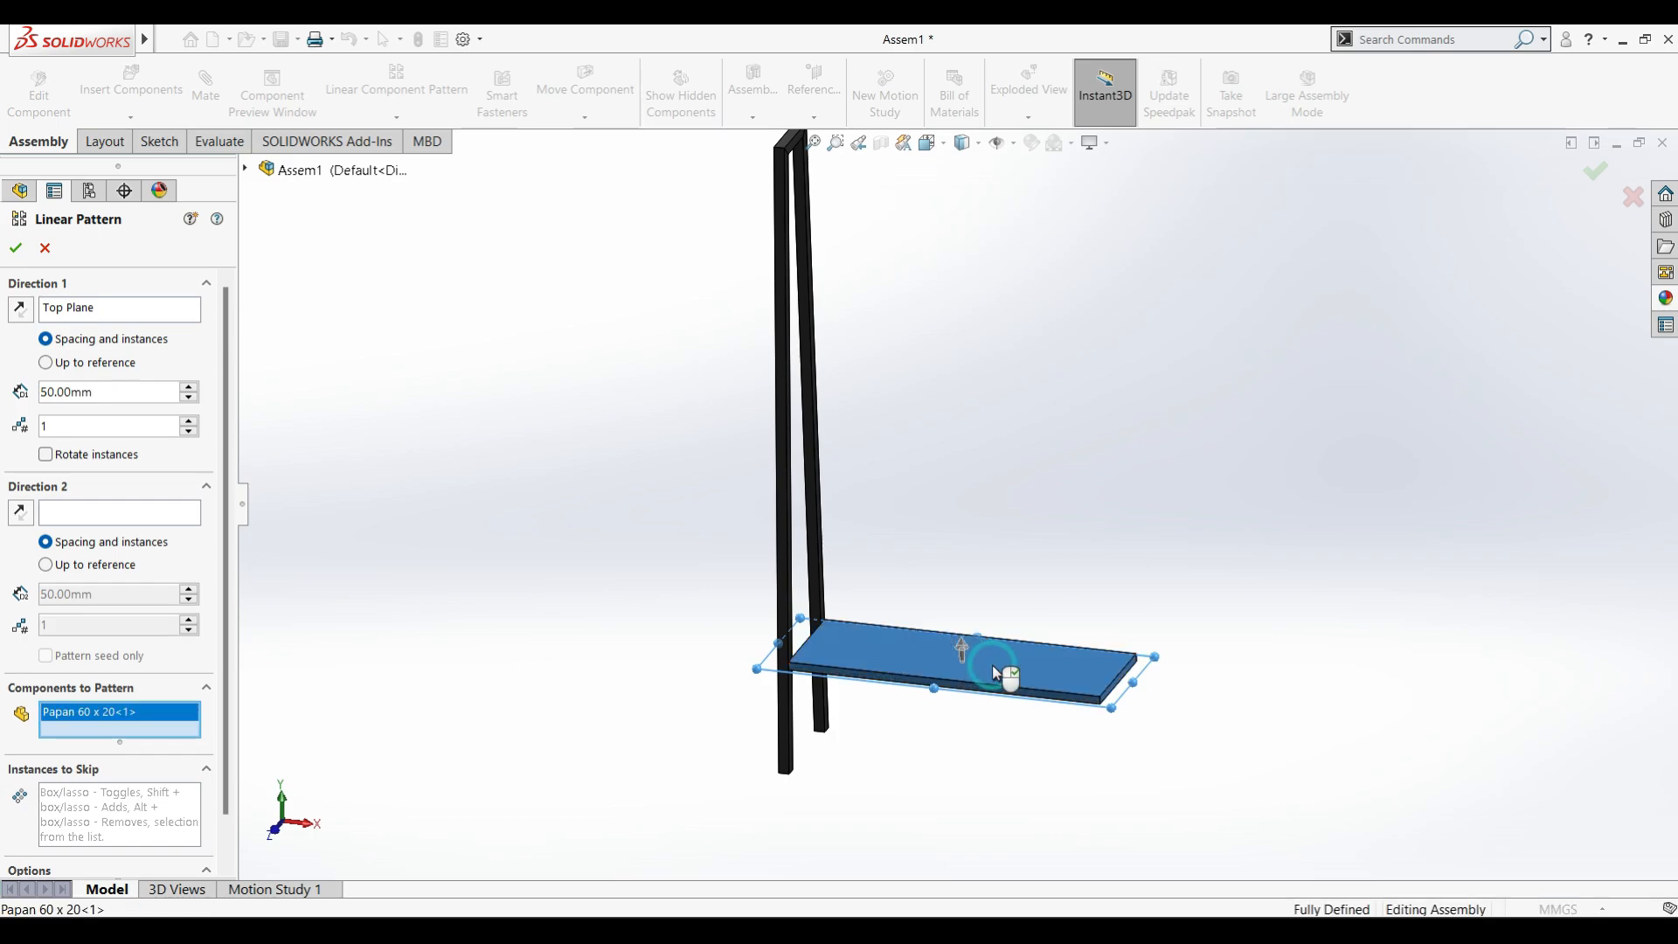
Set the board pattern to 3 instances with 250 mm spacing.
double_click(92, 393)
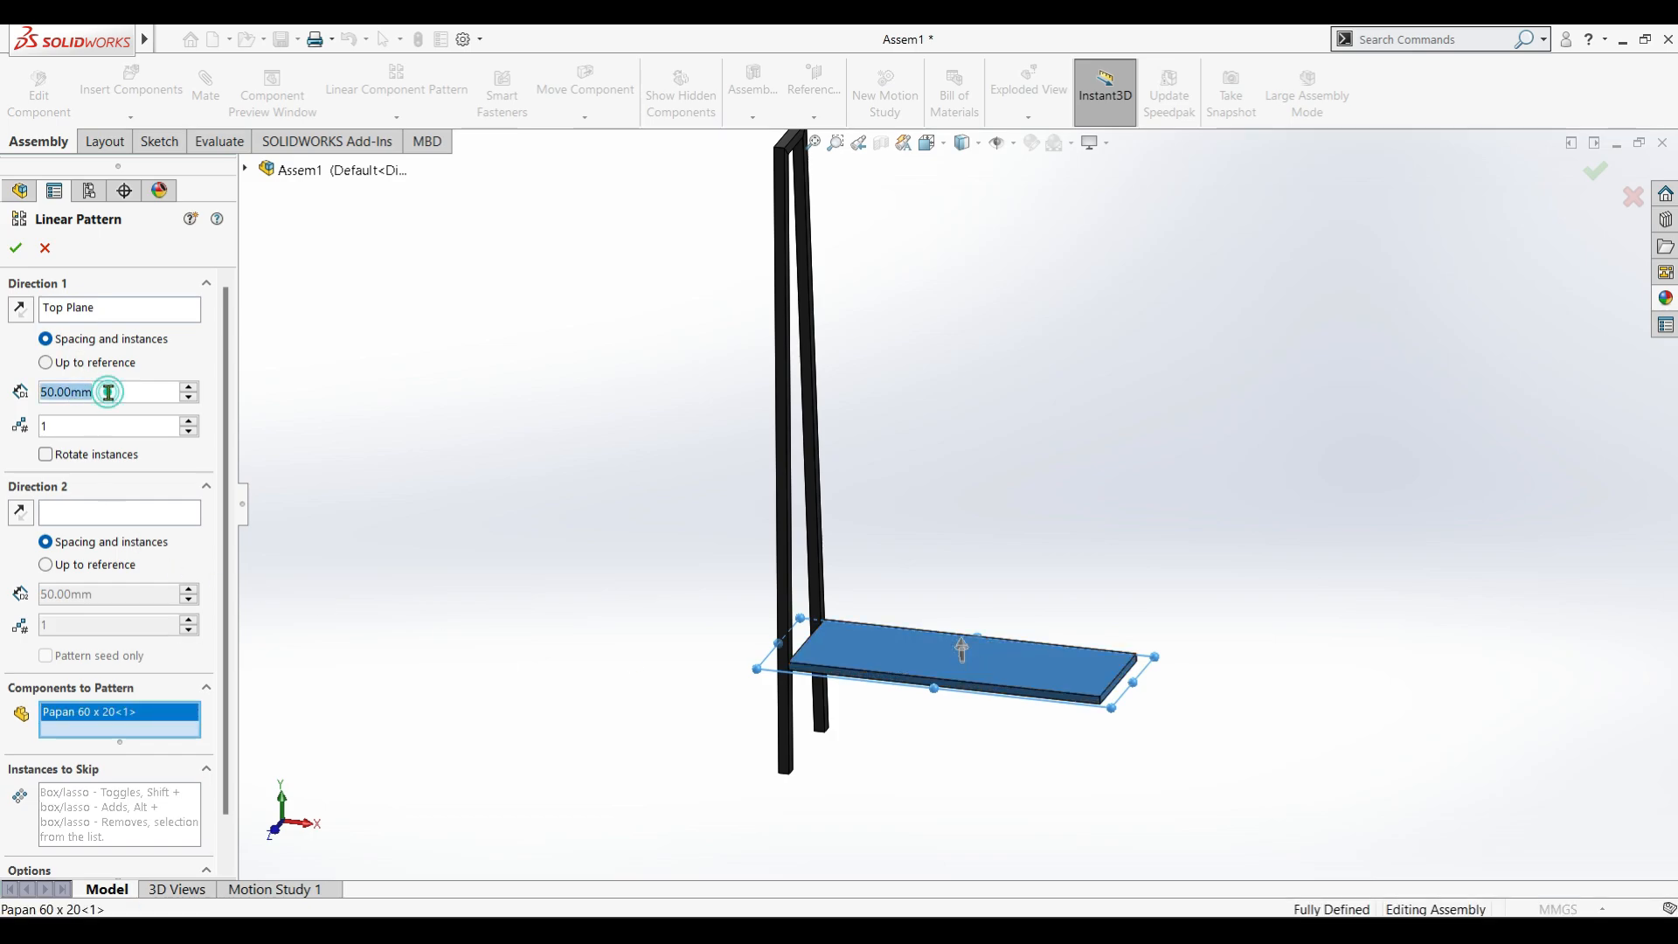
left_click(191, 423)
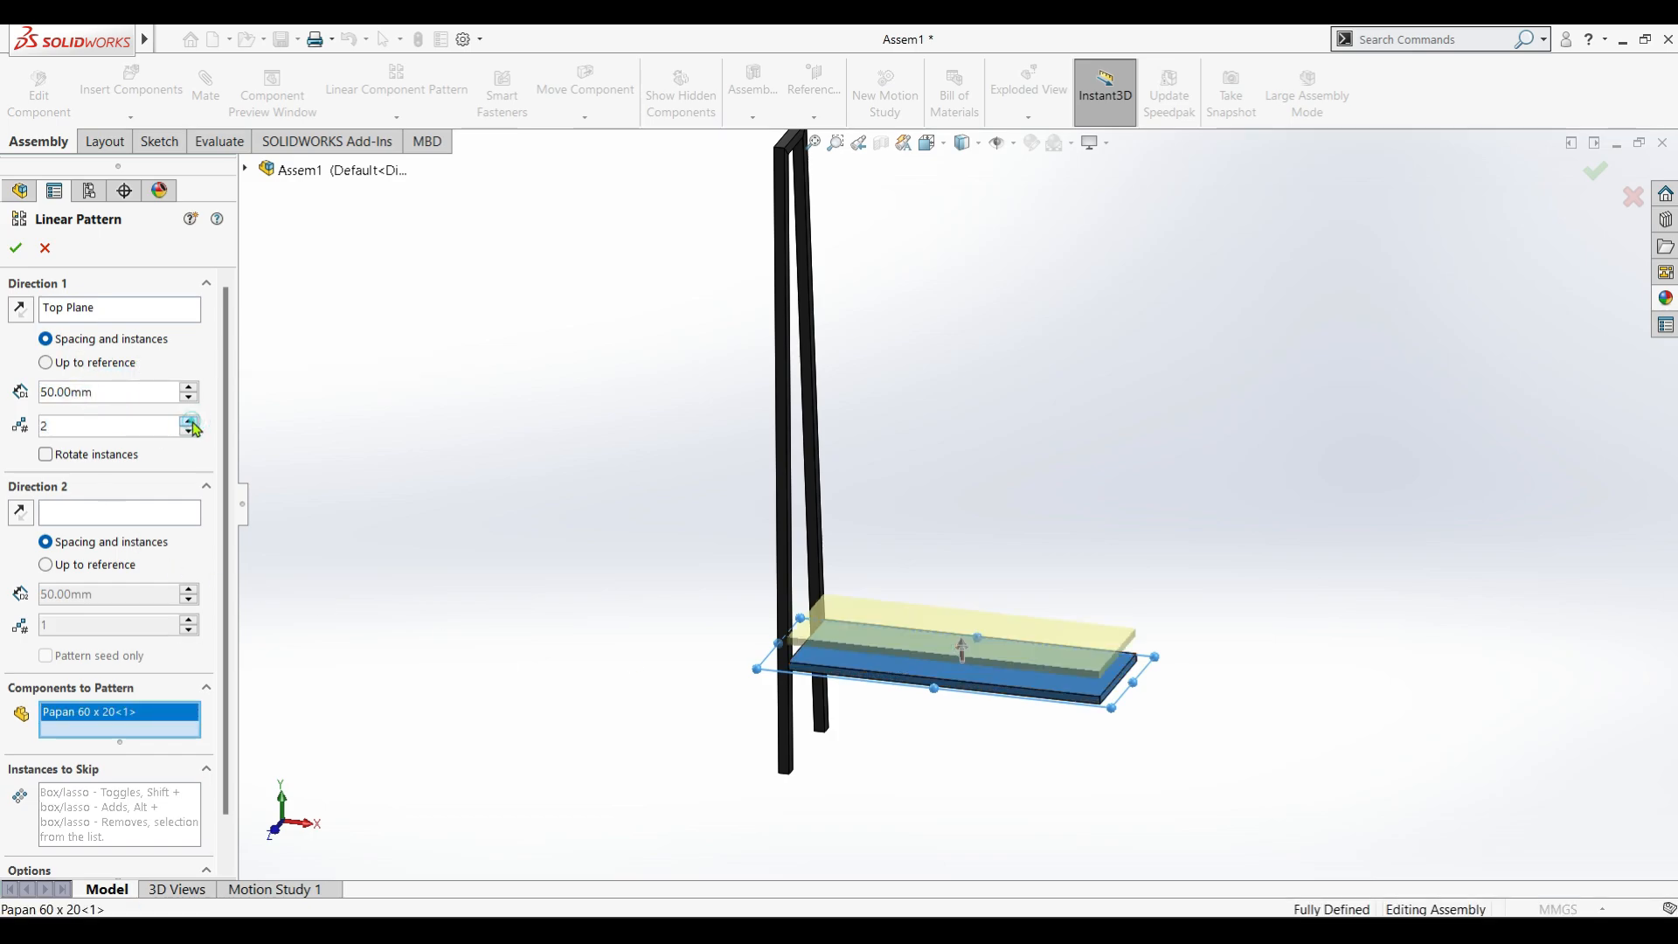
left_click(191, 423)
double_click(131, 392)
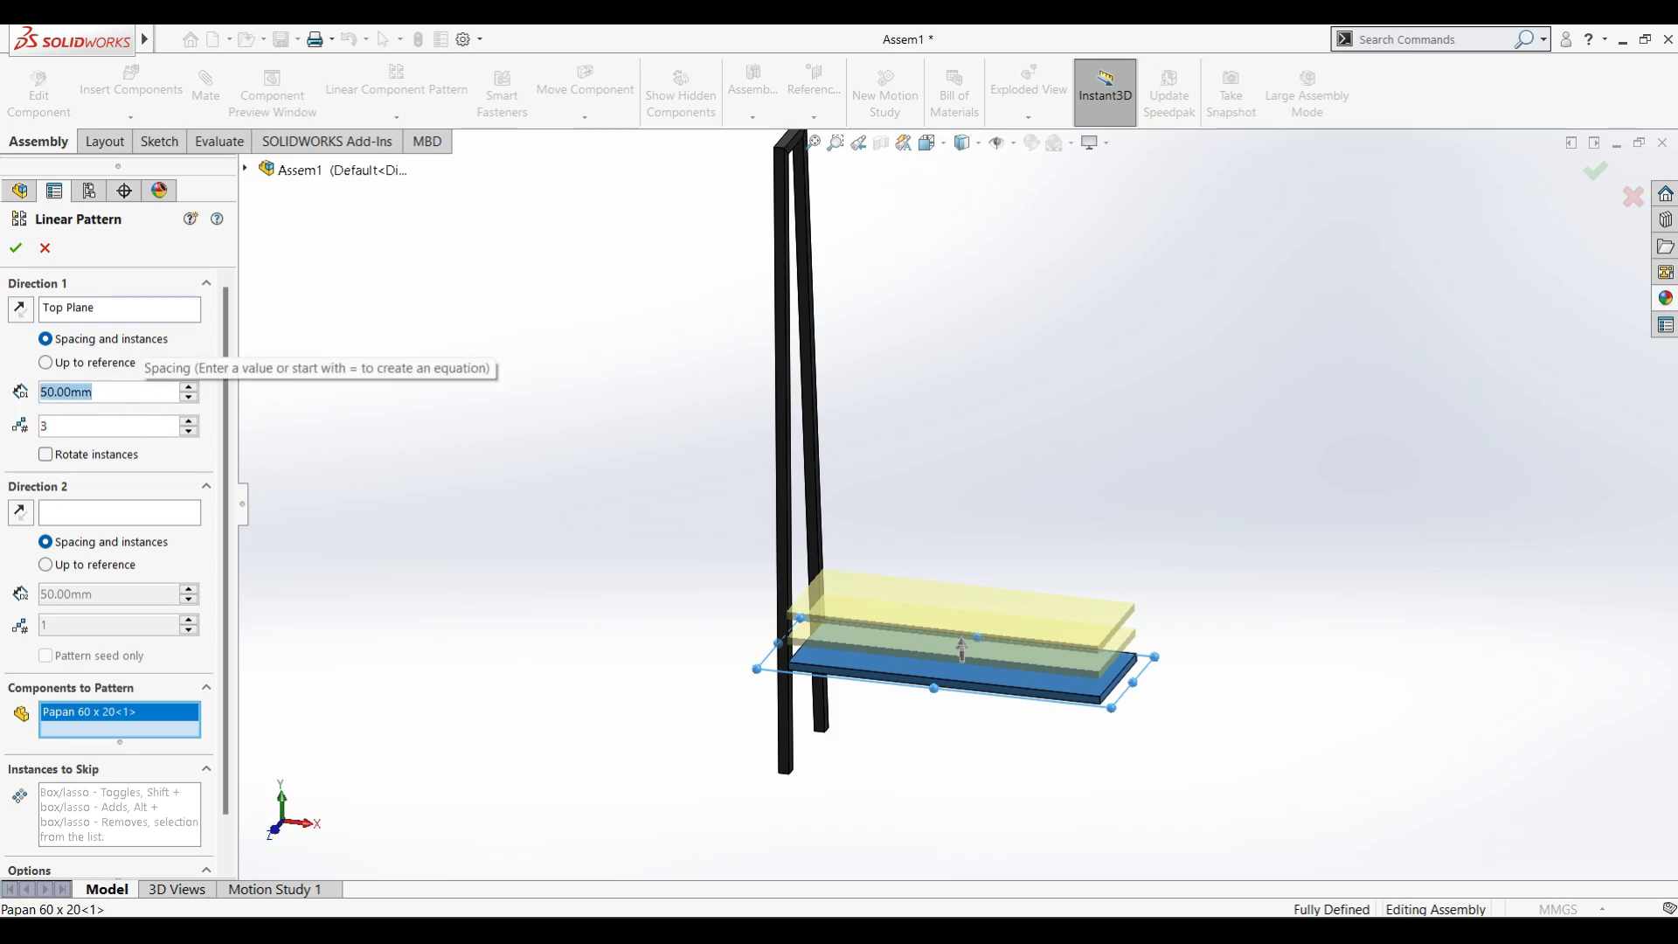
type("250")
key("Return")
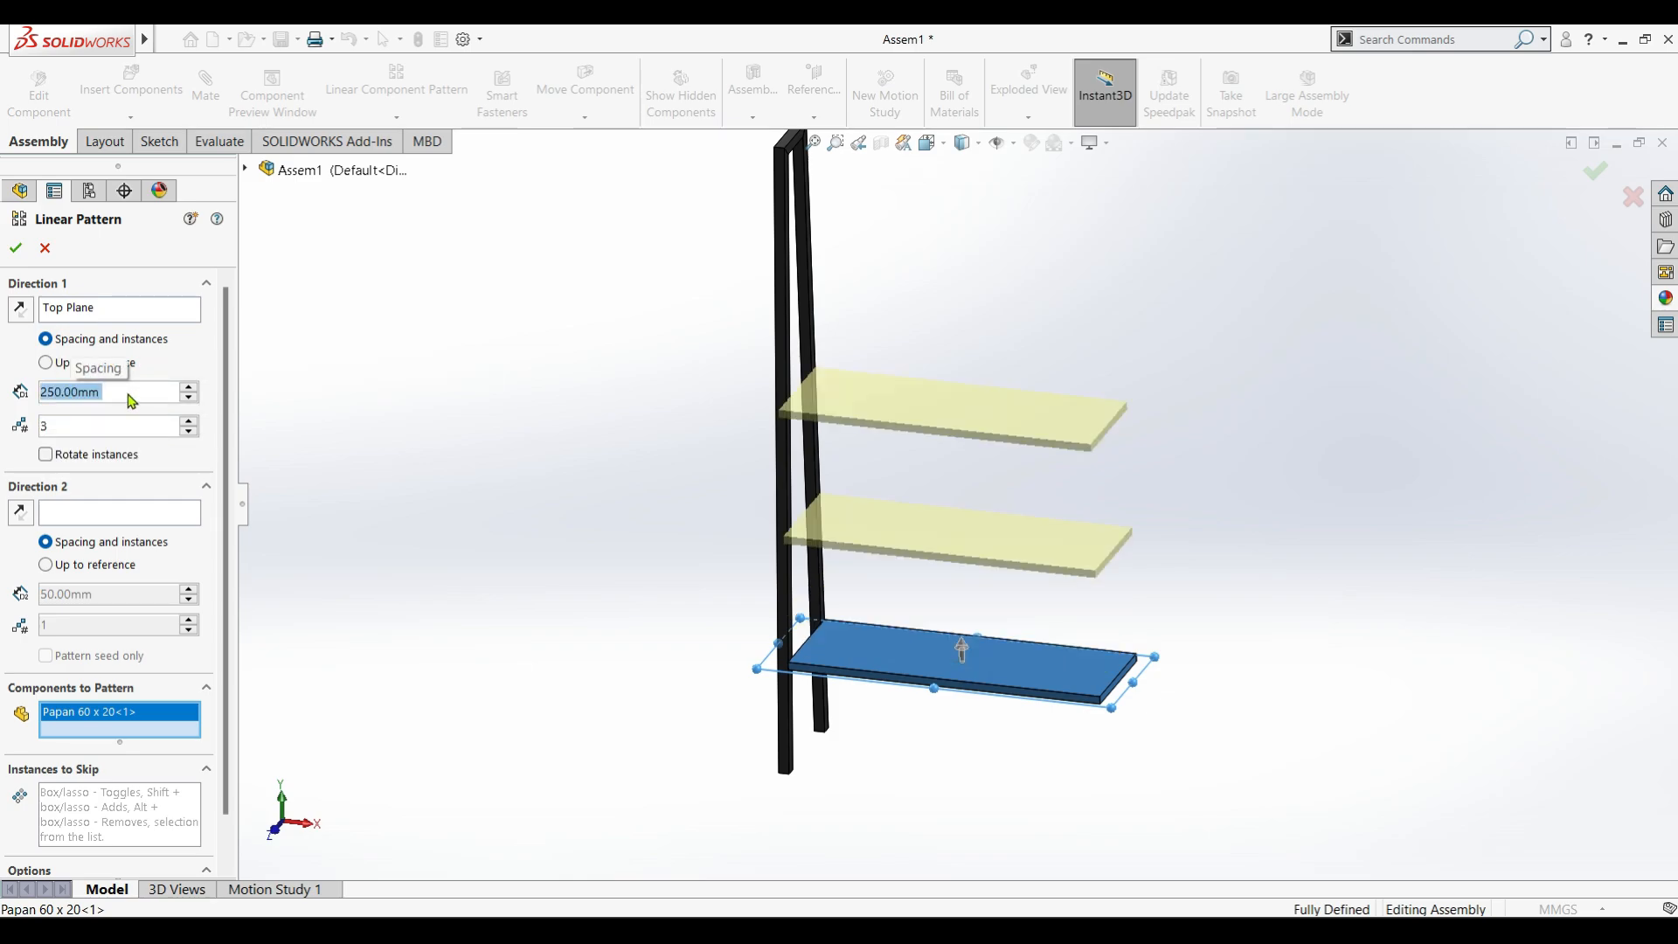
Raise the number of instances in the board's linear pattern to 5.
middle_click_drag(1055, 530, 1016, 585)
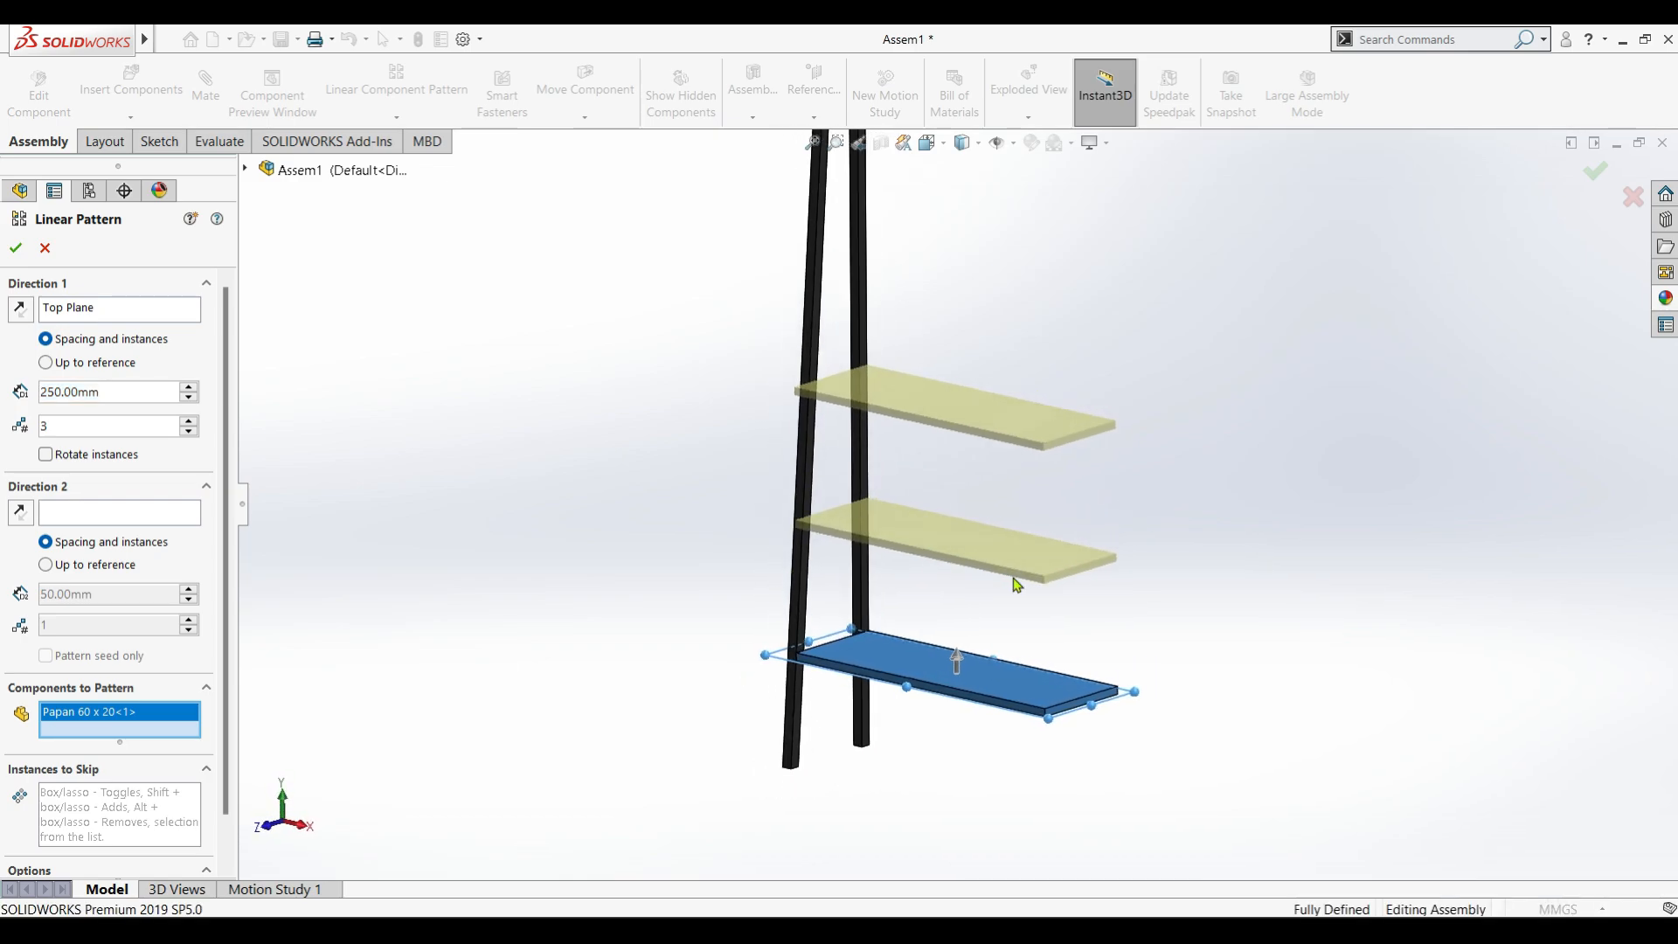
left_click(189, 420)
scroll(955, 483, "up", 2)
scroll(1021, 376, "down", 1)
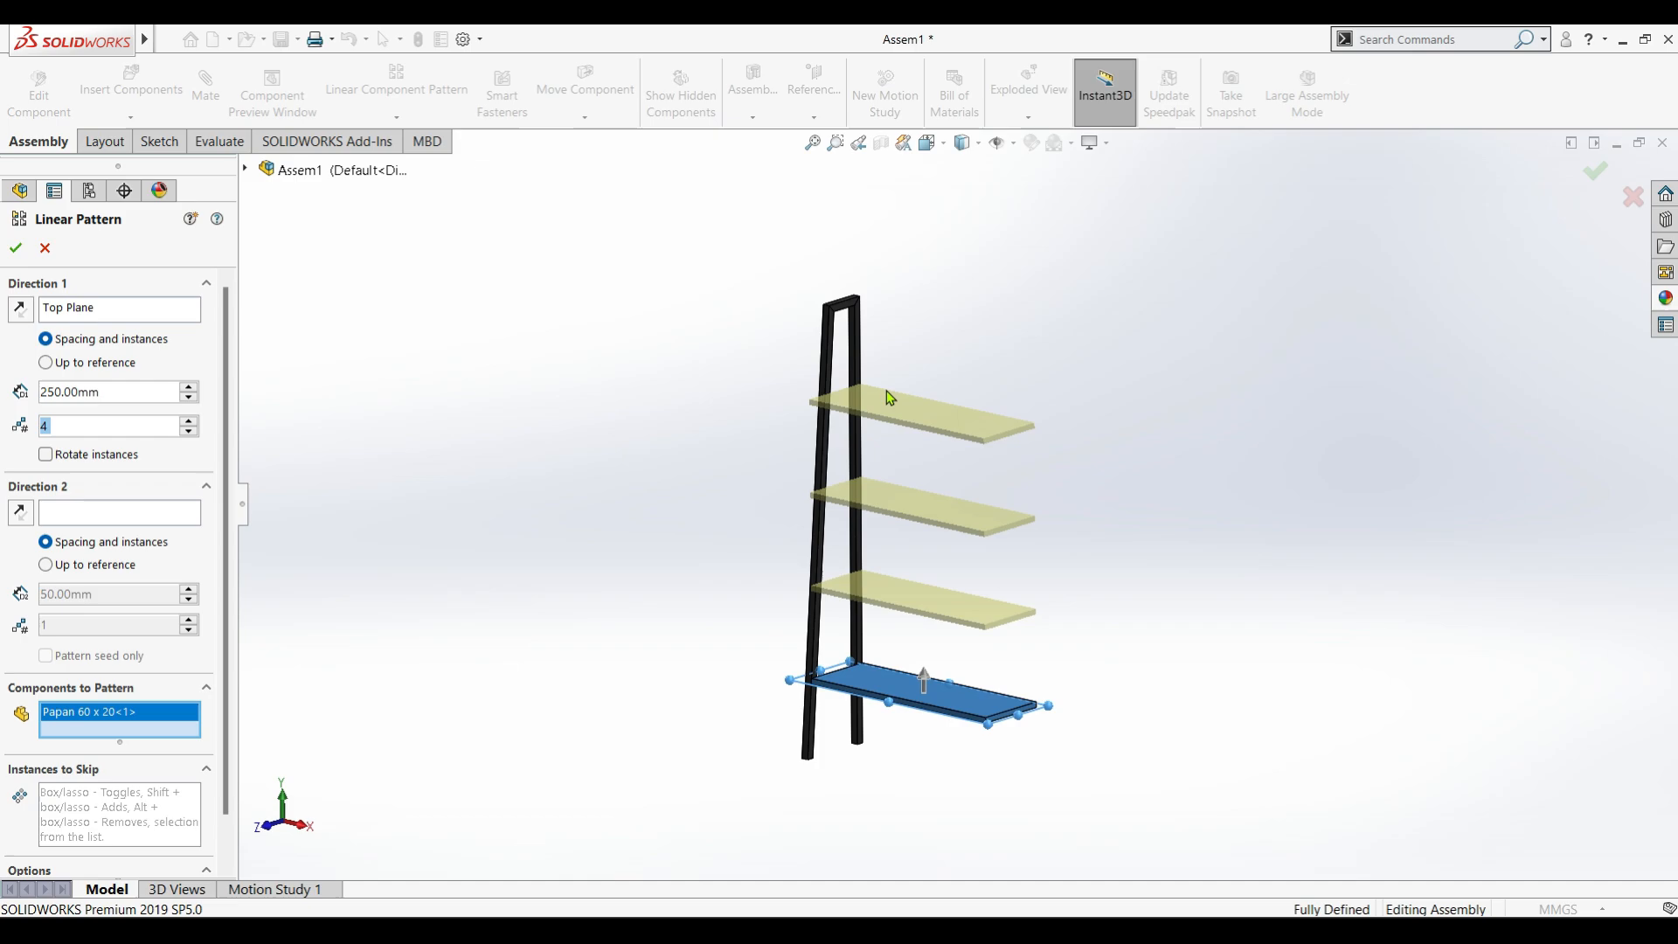
left_click(189, 421)
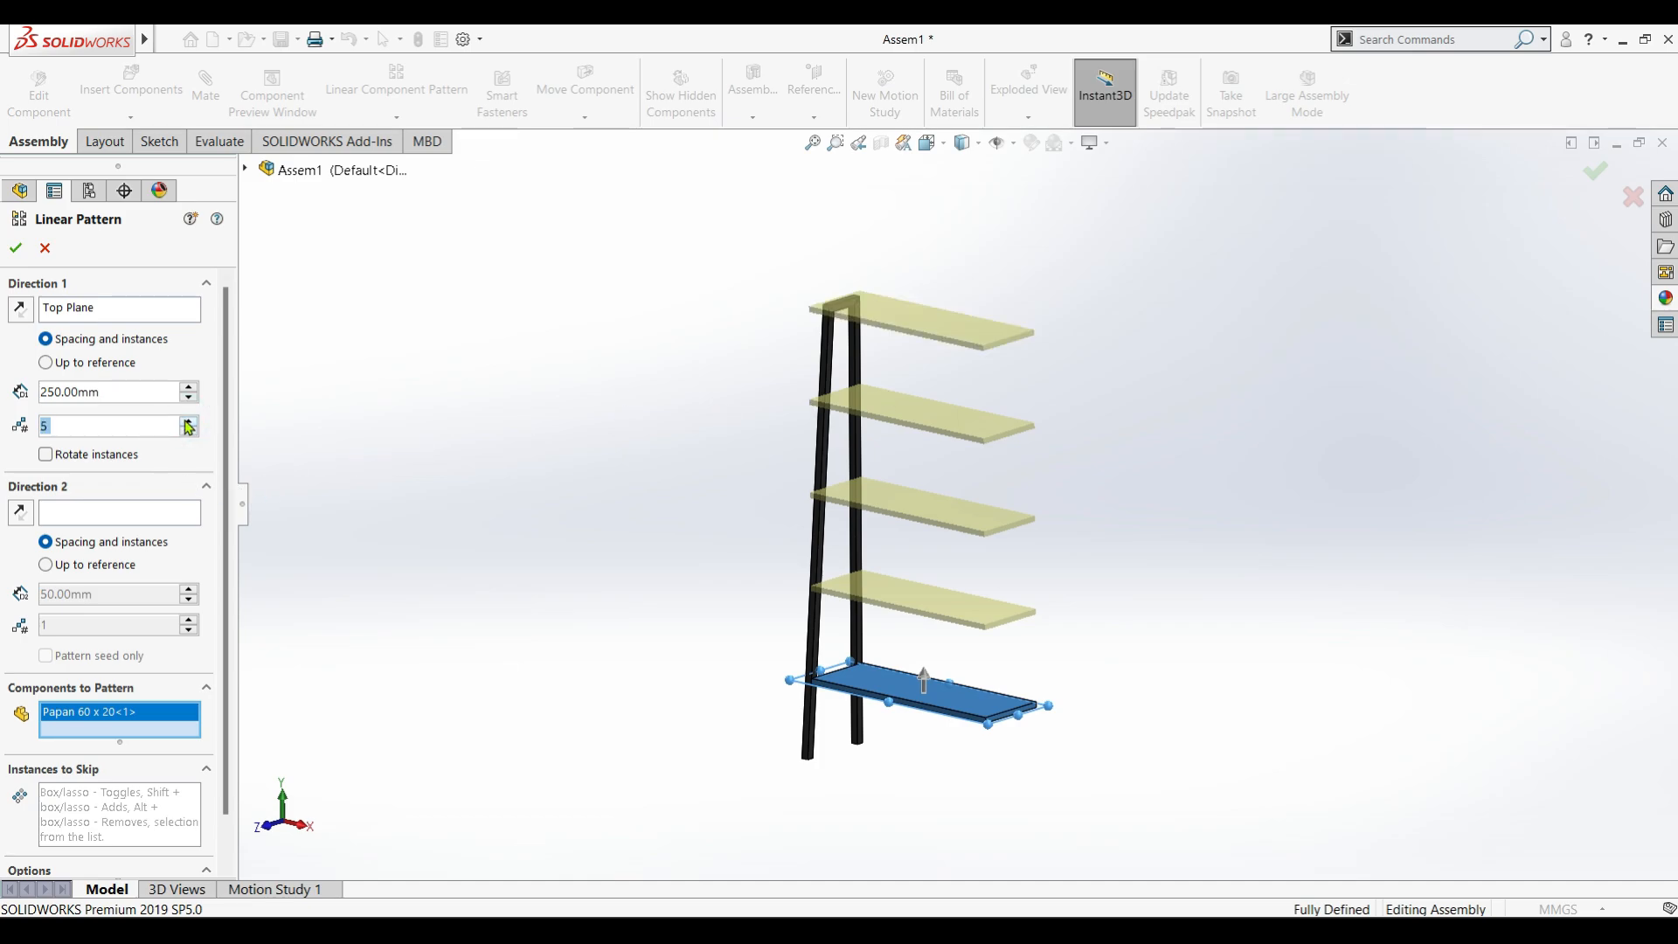
Set the board pattern's spacing to 220 mm and complete the pattern.
double_click(136, 392)
type("220")
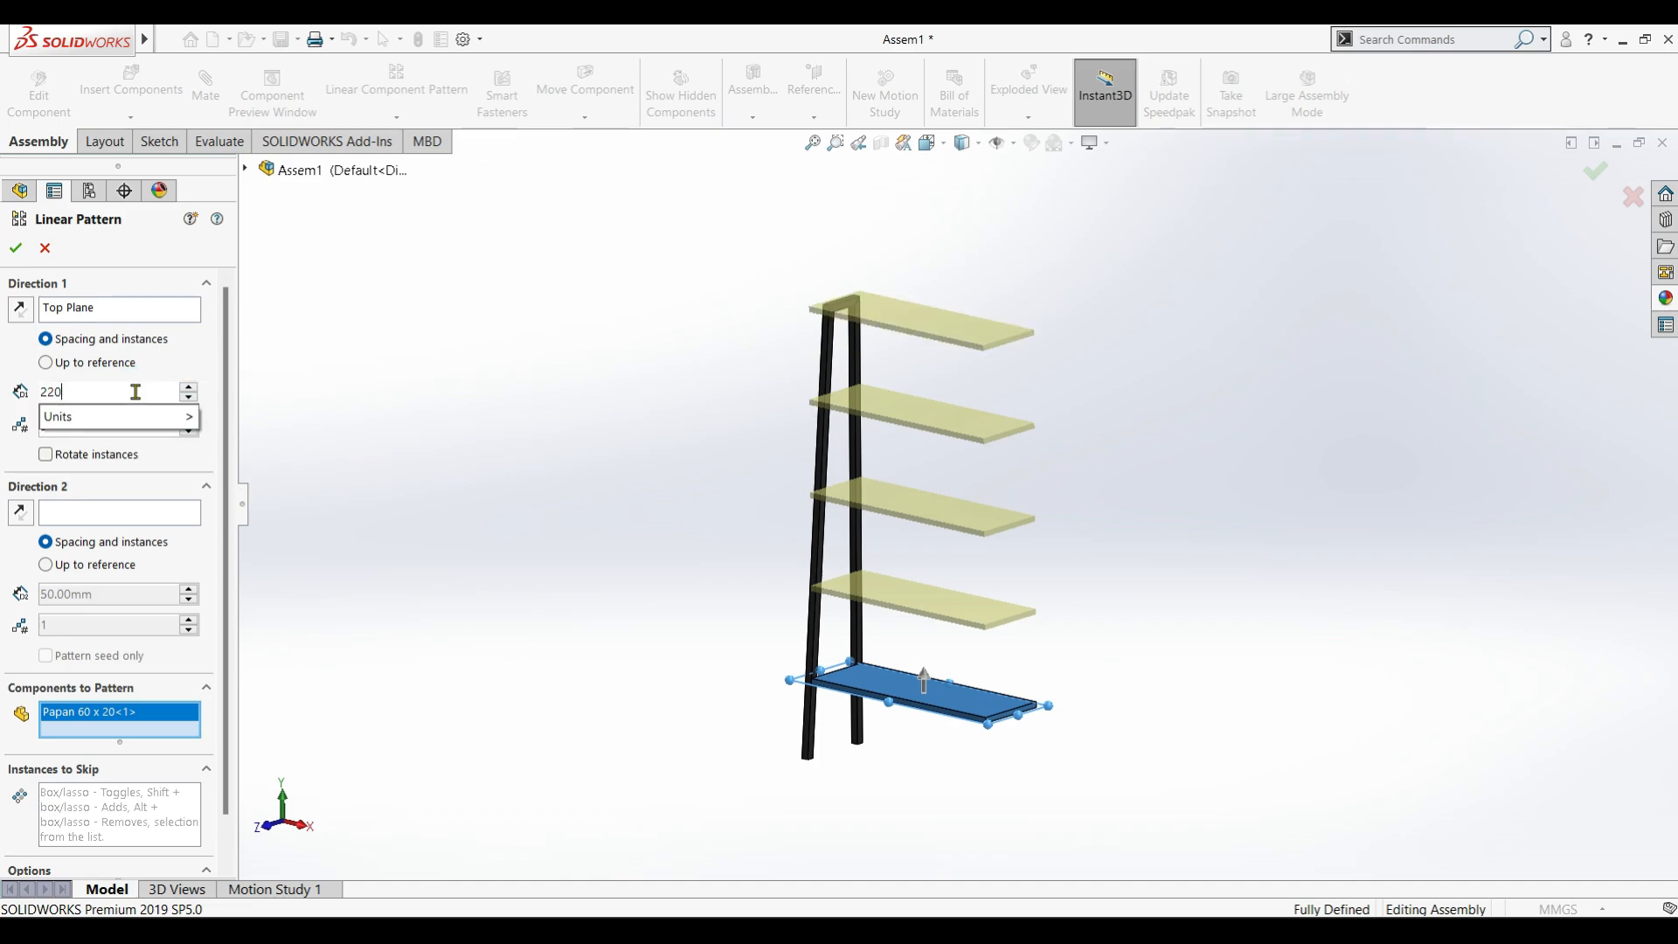
key("Return")
middle_click_drag(974, 398, 934, 456)
scroll(934, 455, "down", 1)
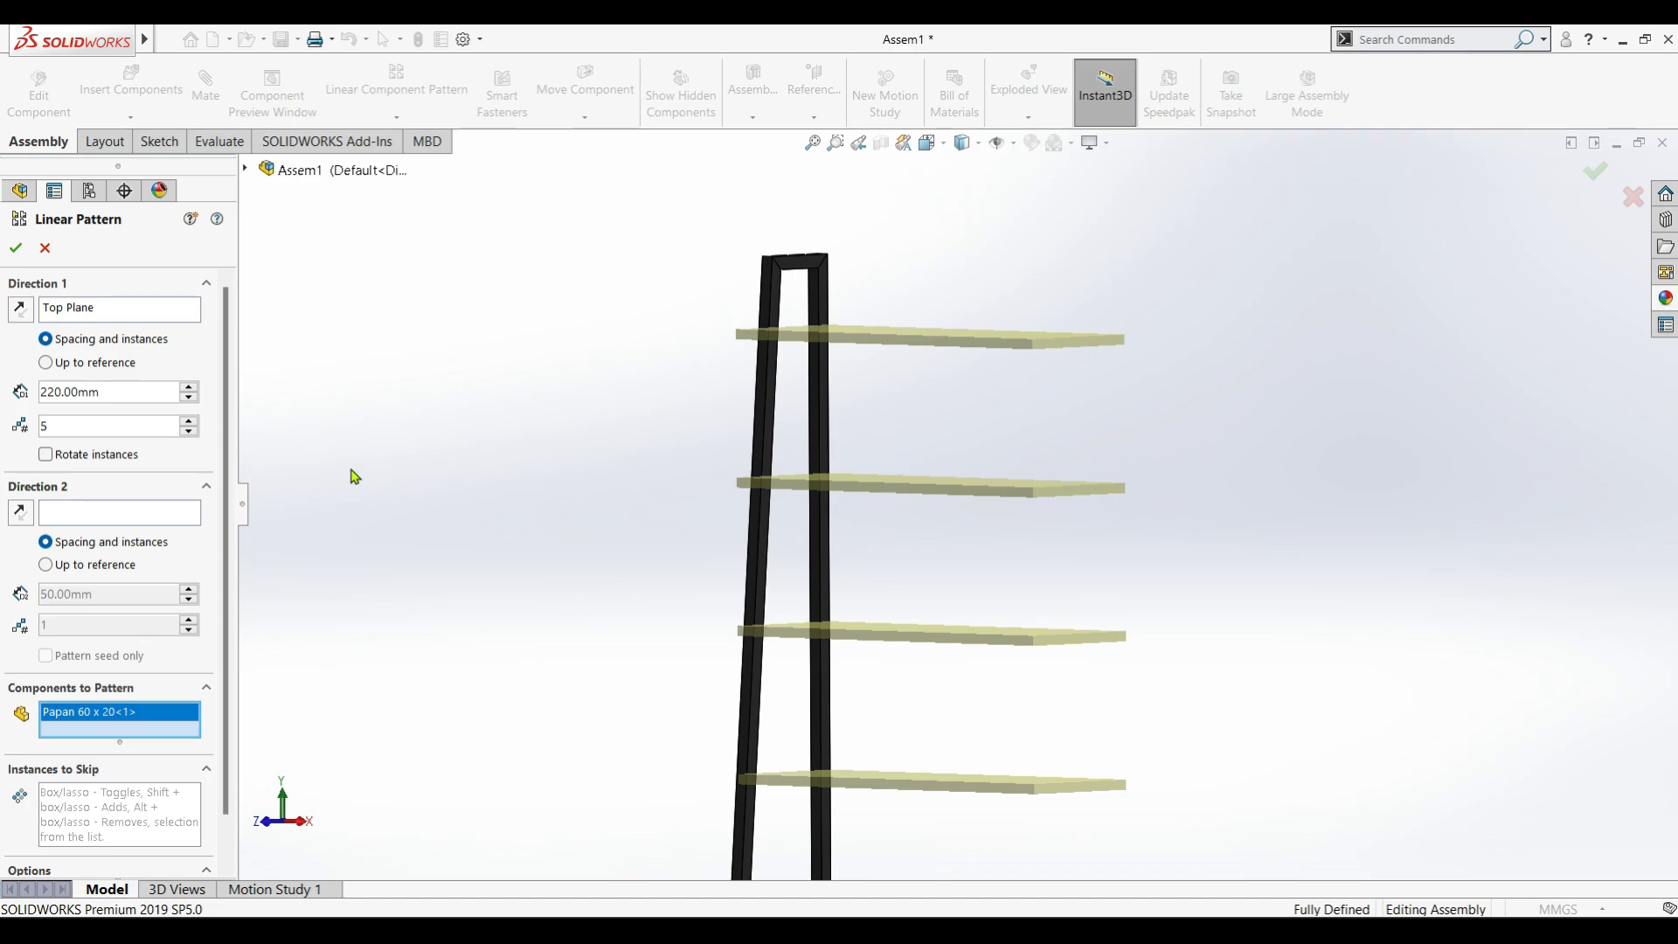
scroll(1108, 564, "down", 2)
scroll(1108, 567, "up", 7)
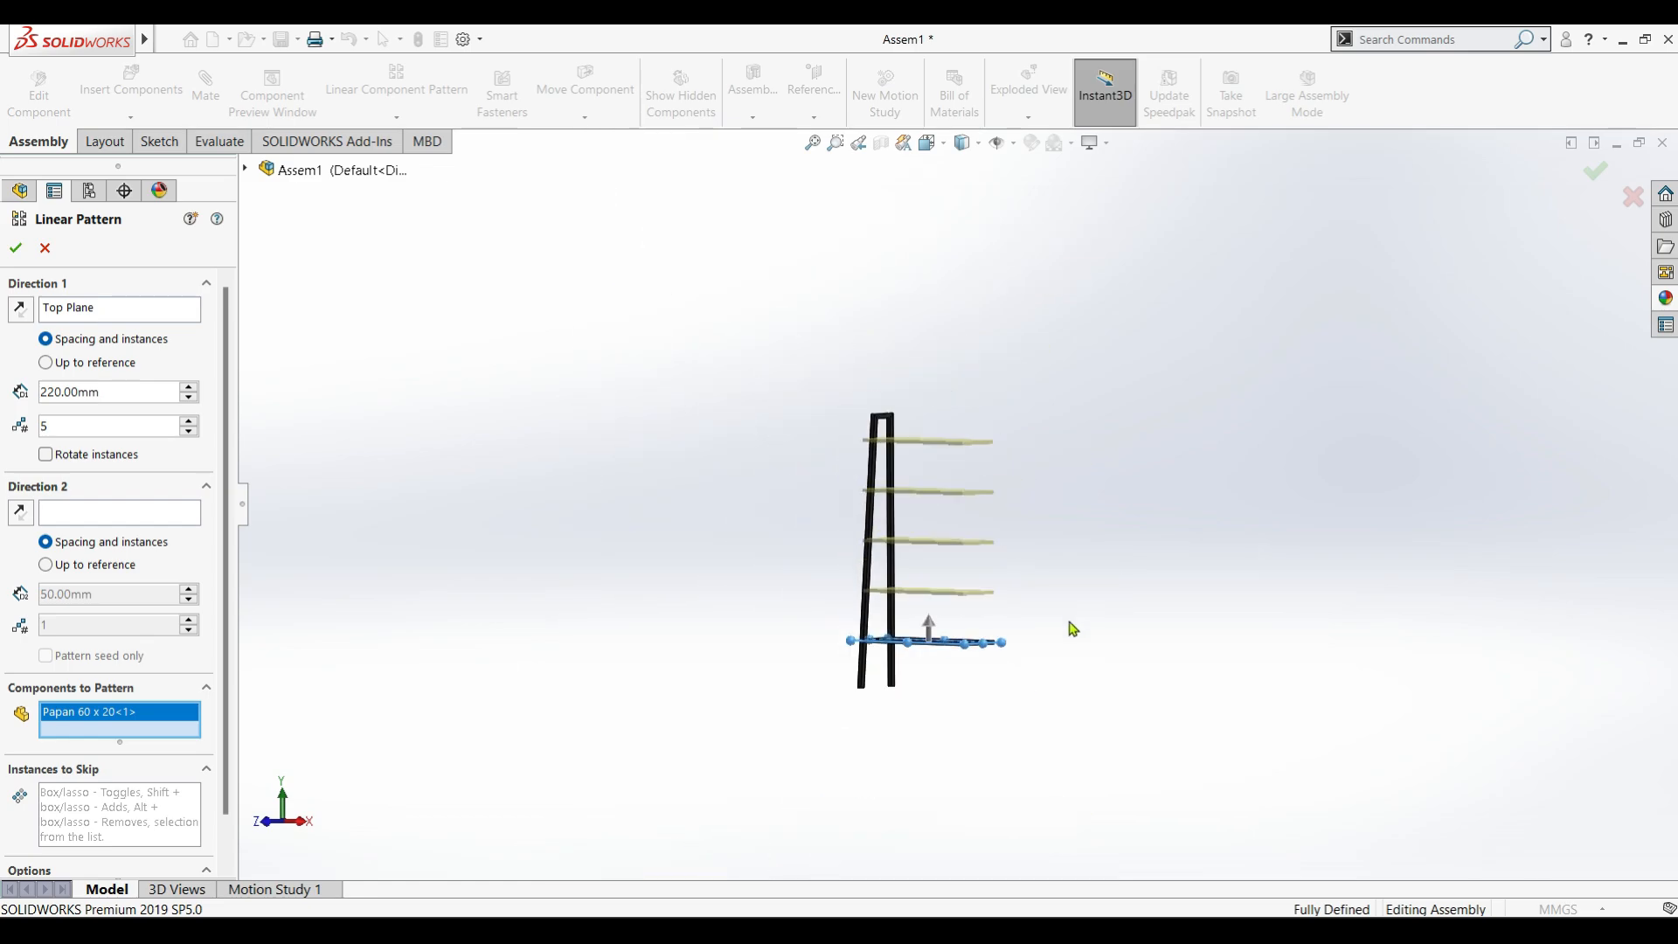
scroll(1072, 618, "down", 4)
middle_click_drag(1010, 536, 1031, 566)
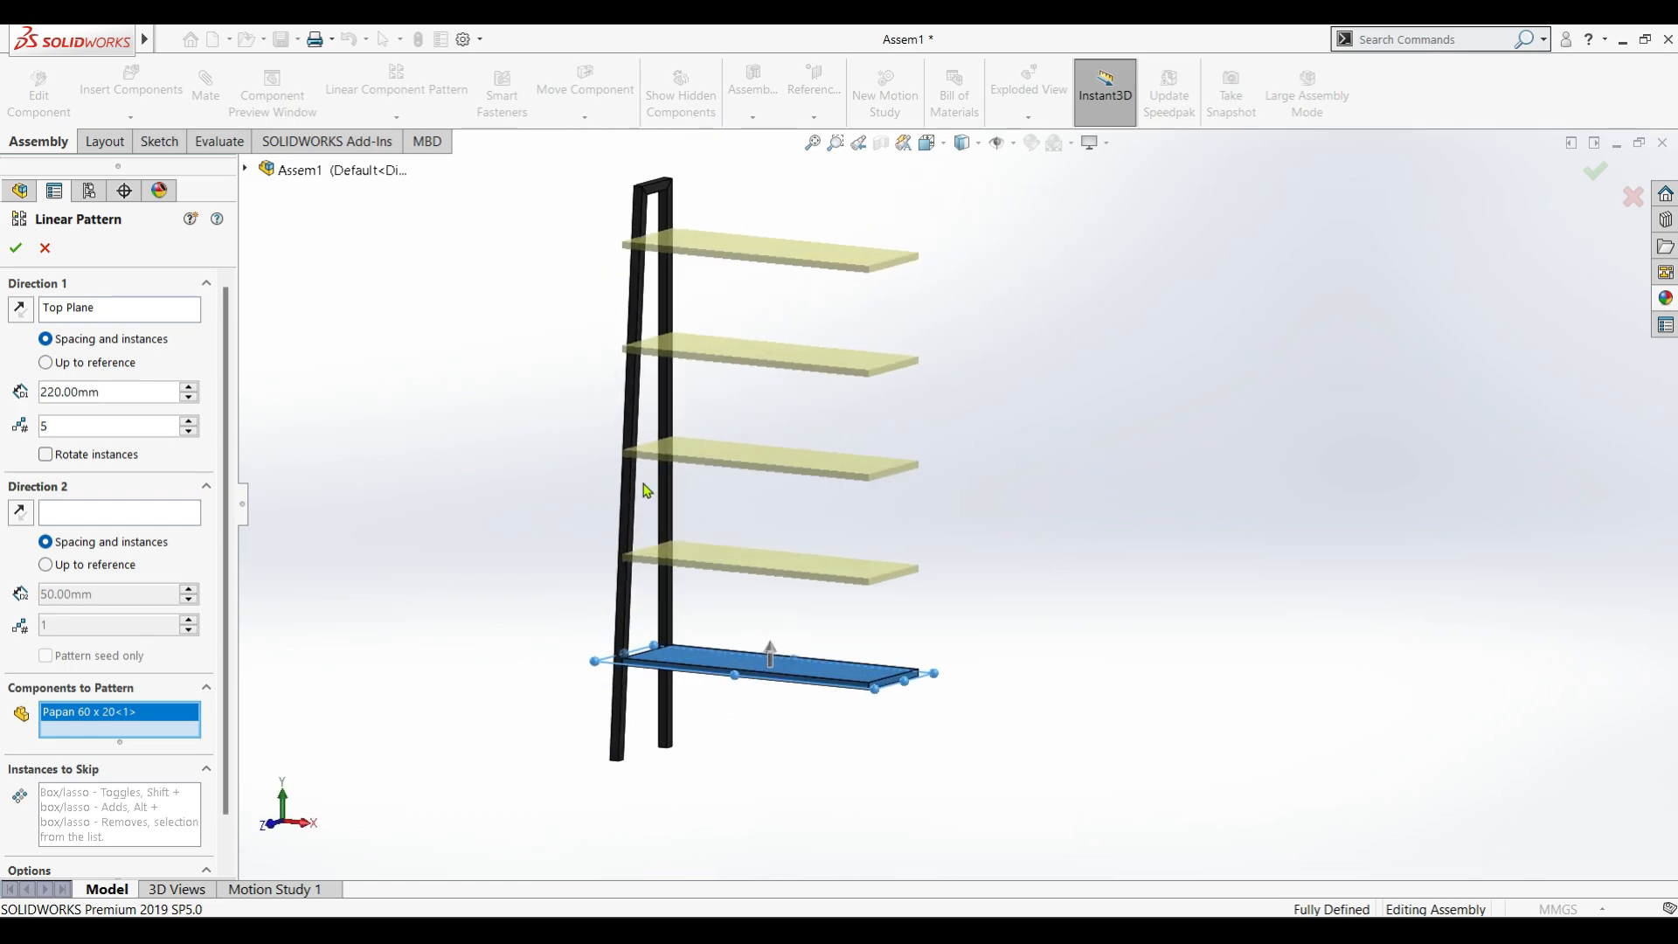
left_click(16, 249)
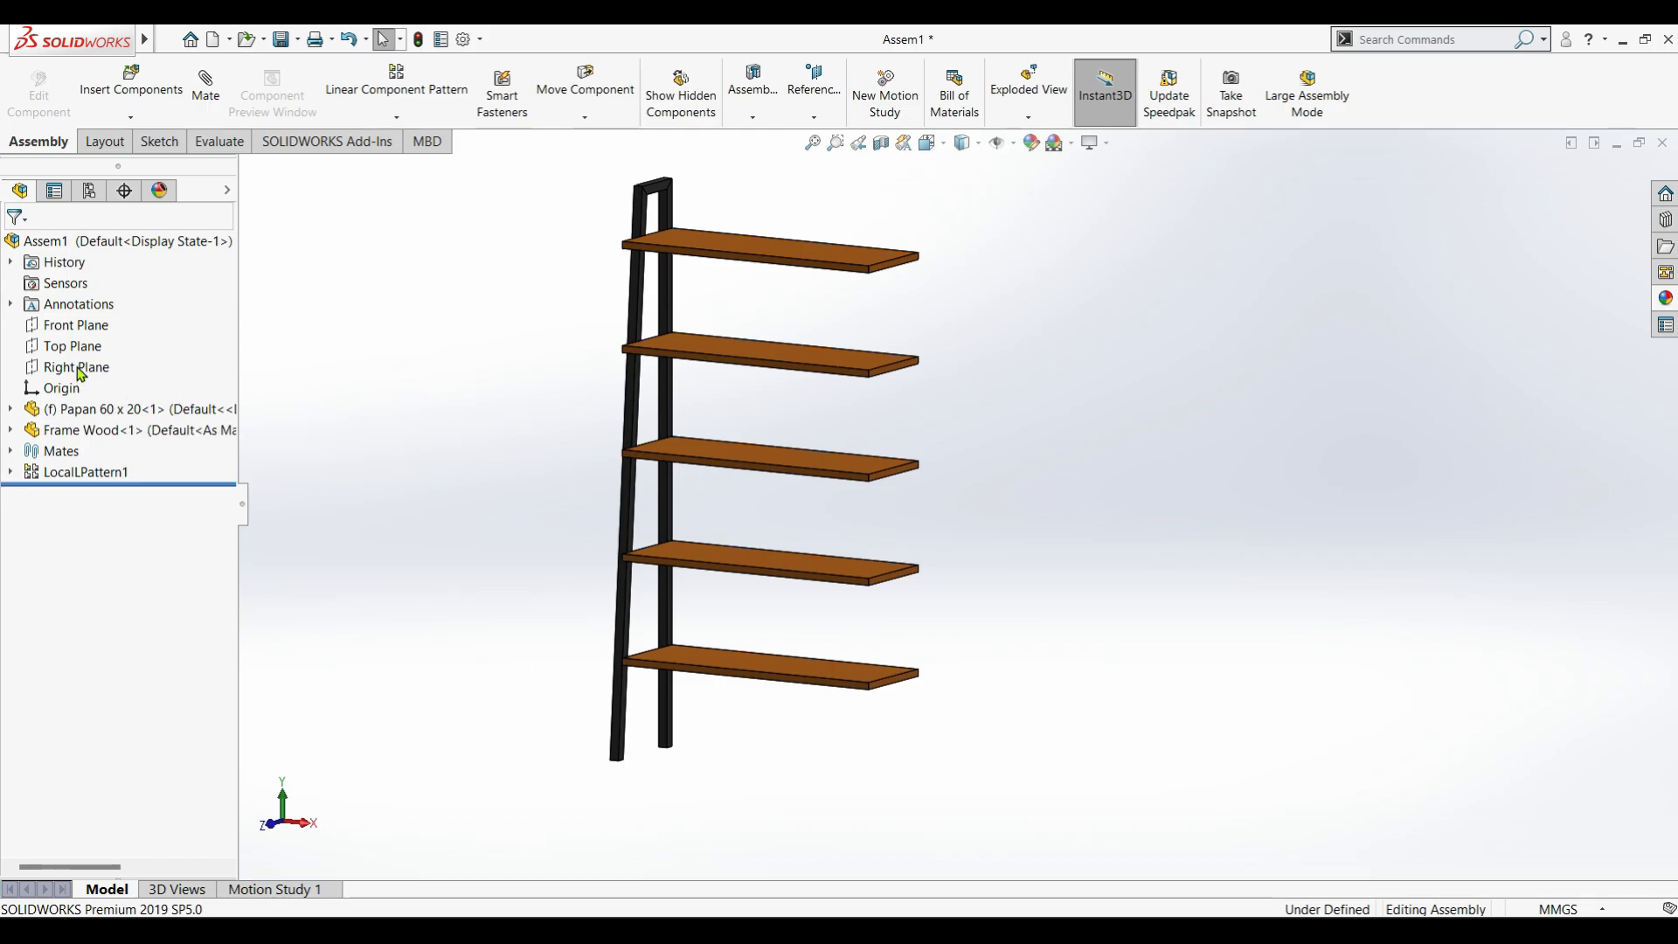
Mirror the Frame Wood component about the Right Plane to the opposite end of the boards.
left_click(78, 367)
left_click(396, 116)
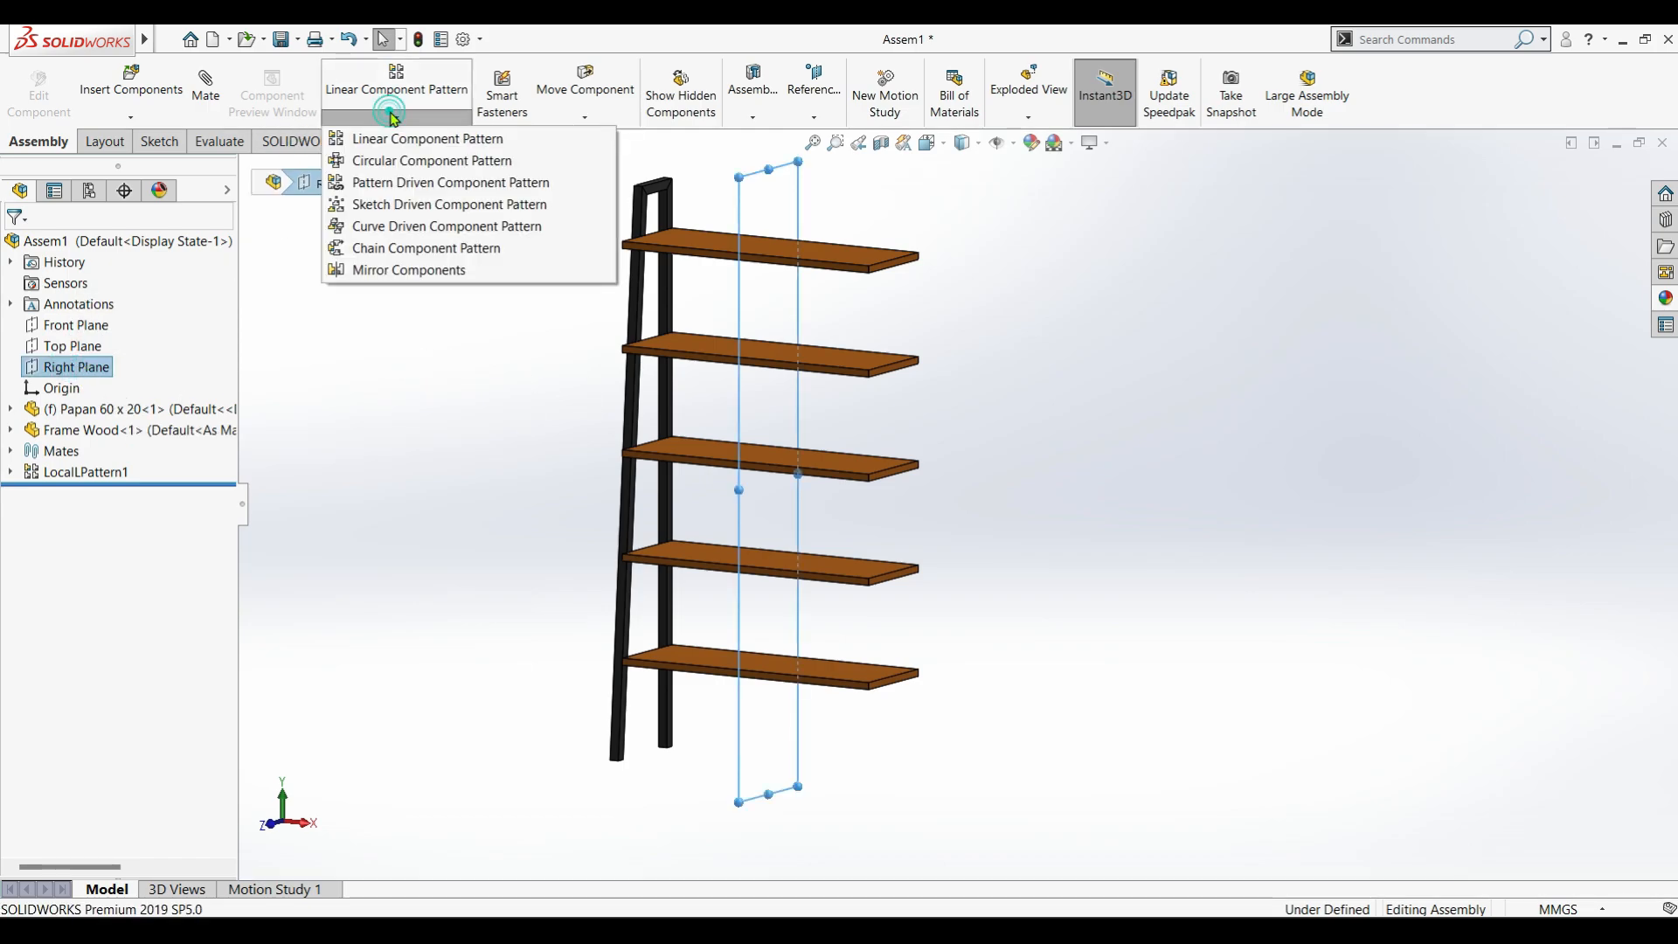
left_click(400, 270)
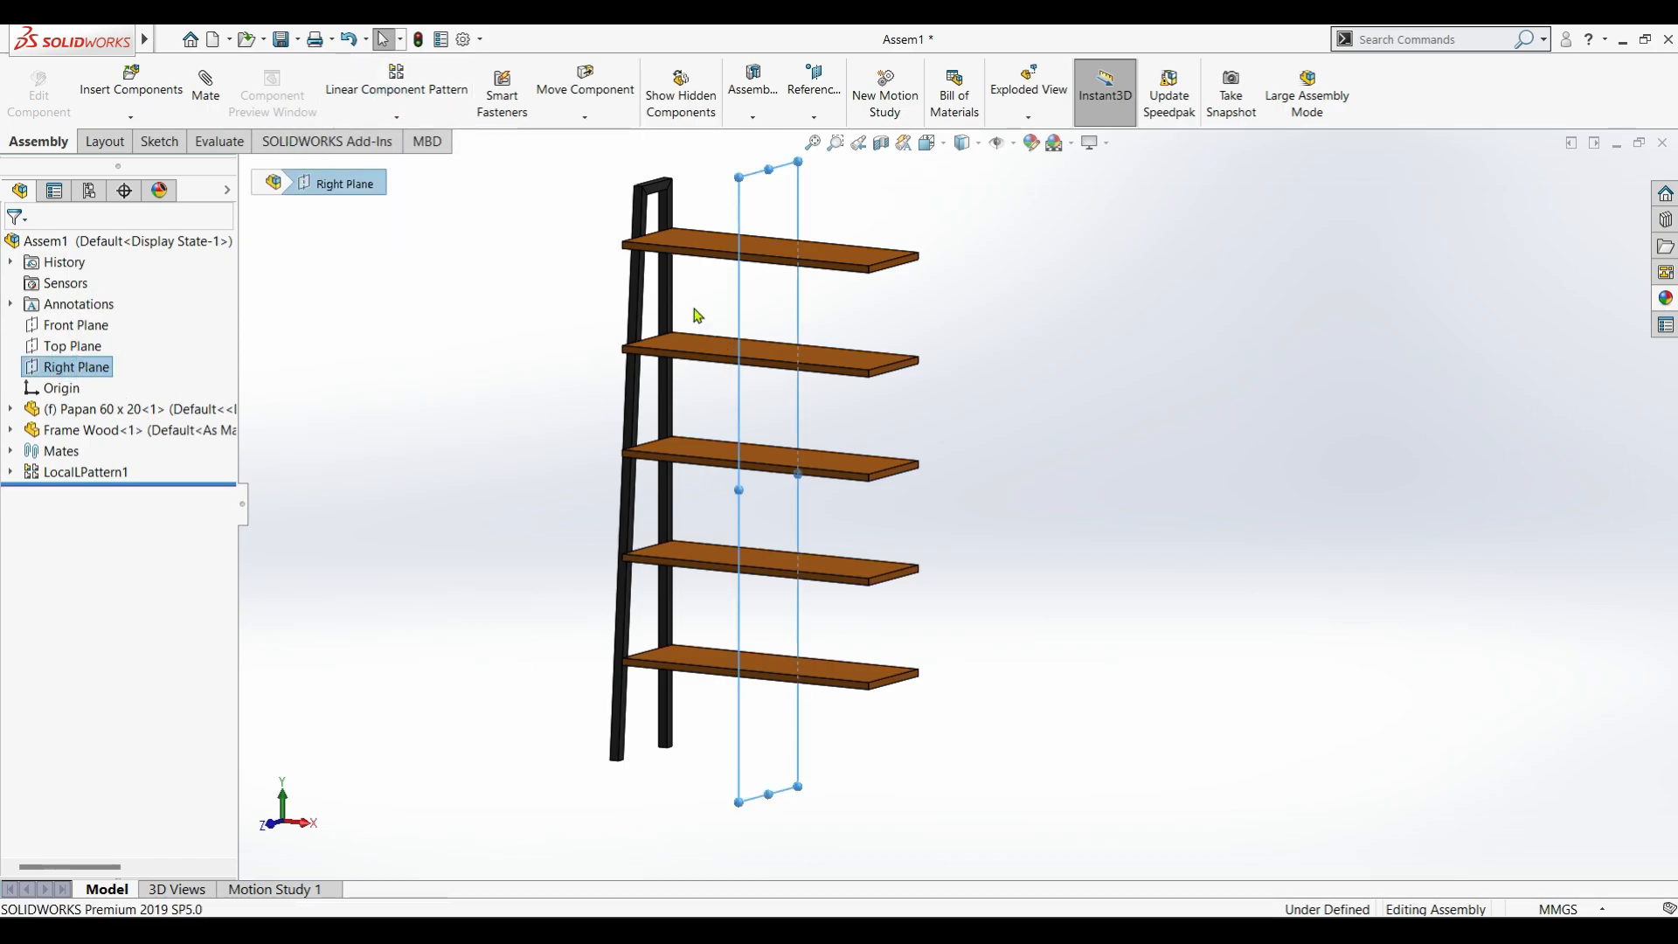
left_click(668, 299)
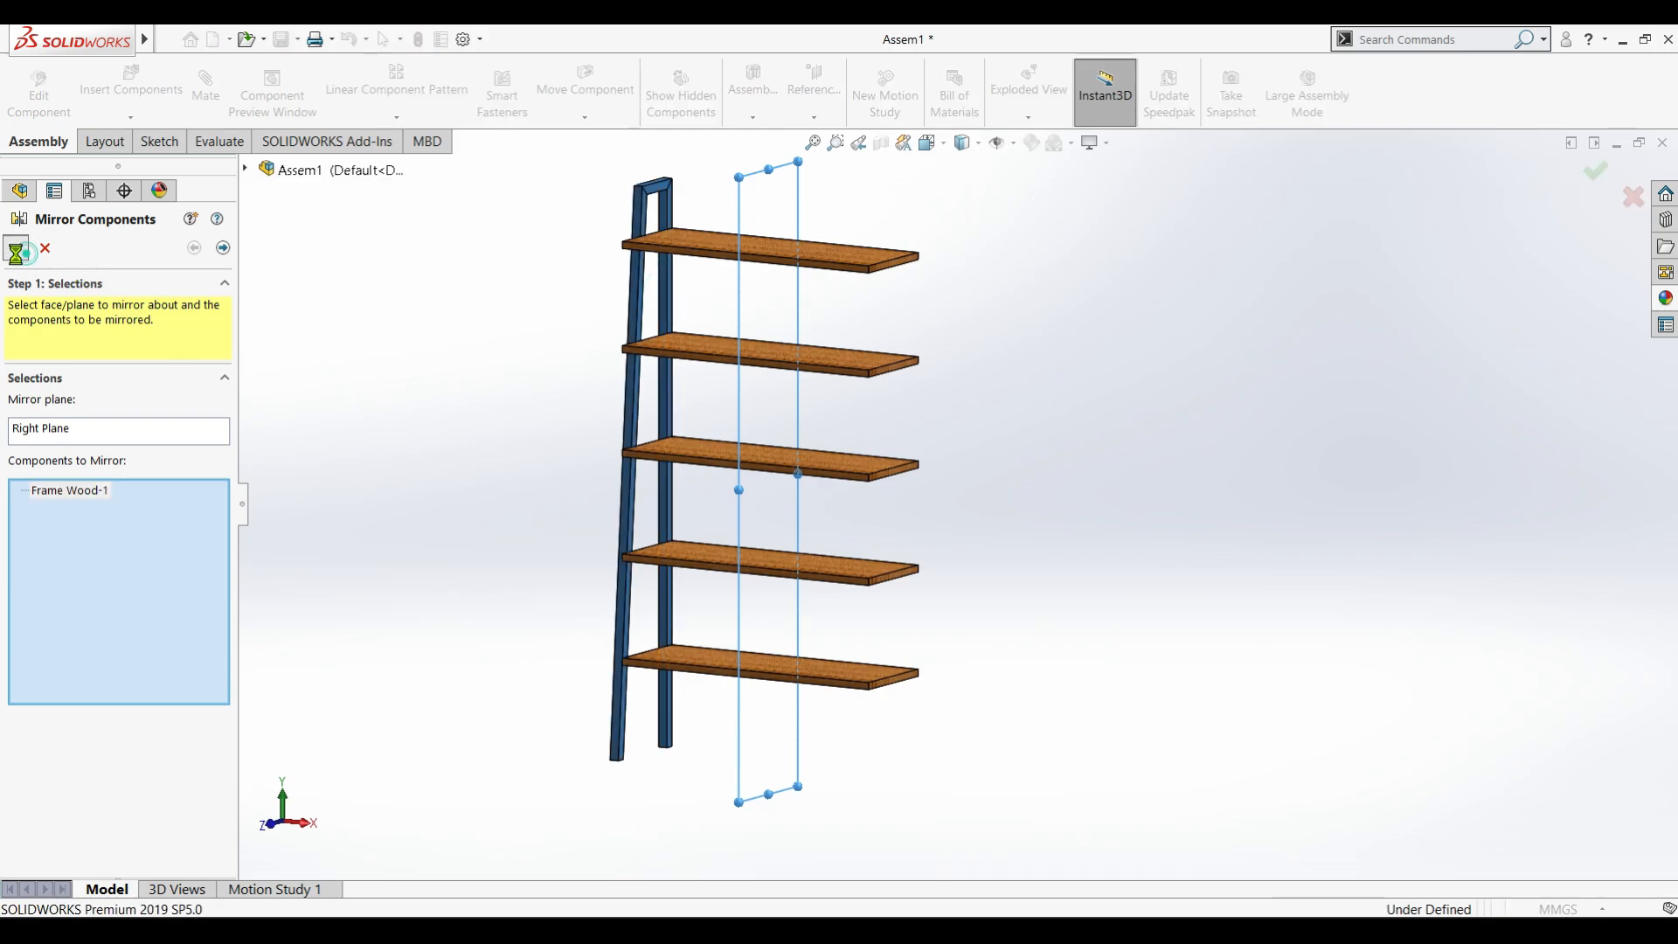
left_click(16, 248)
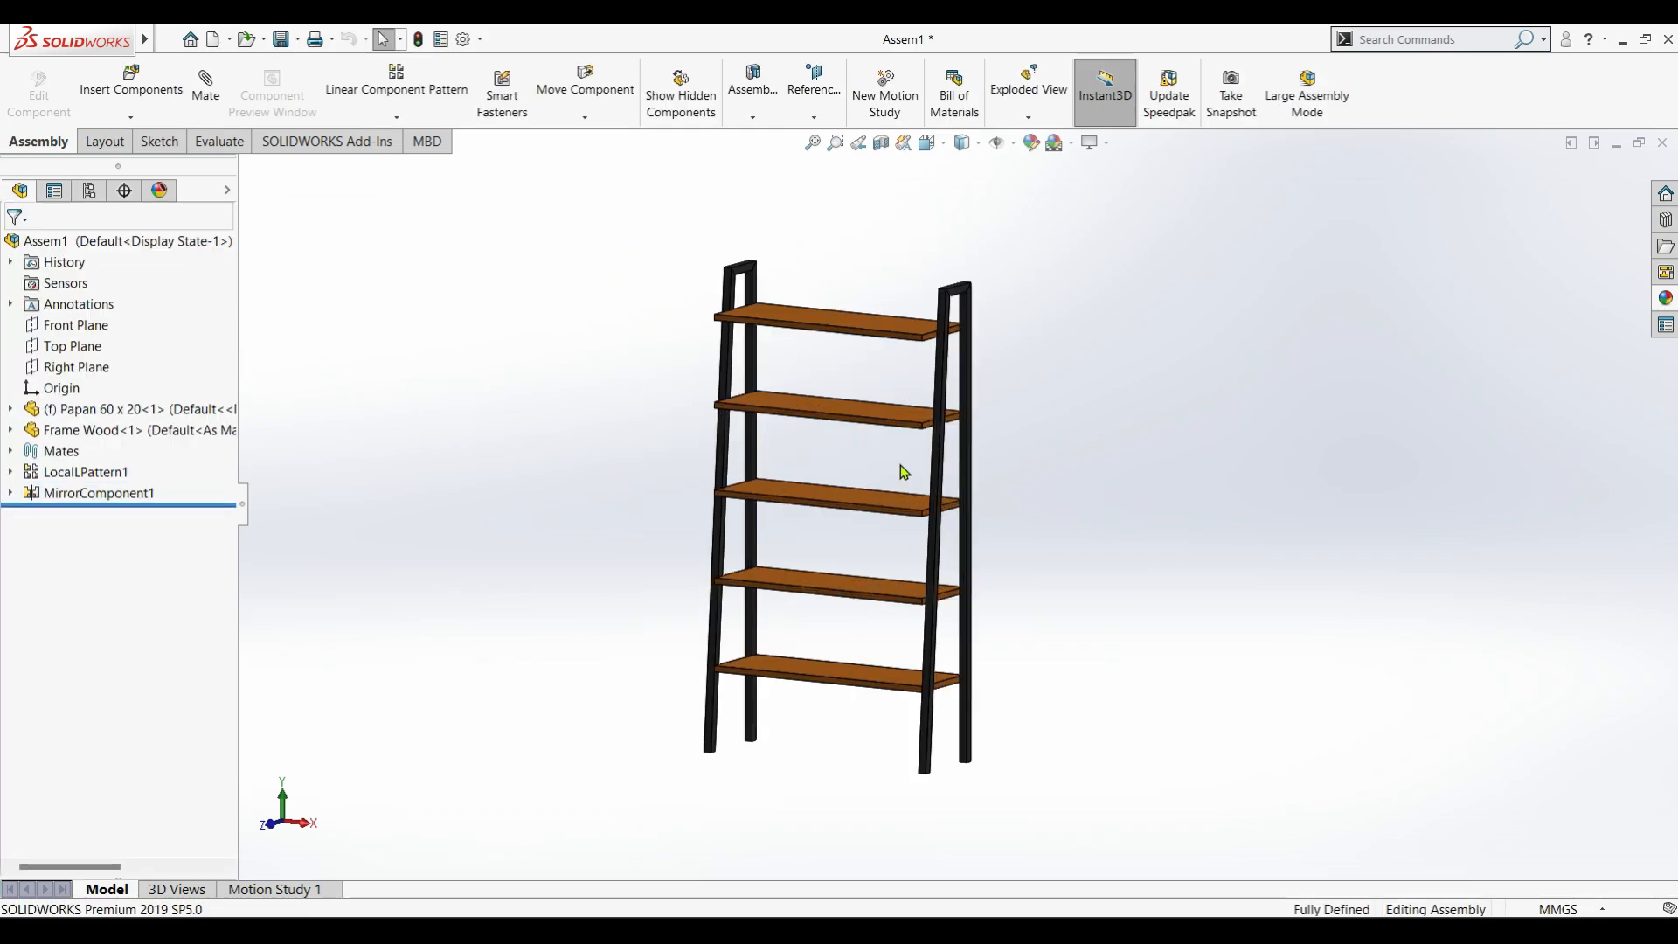
Examine the assembled shelf as a whole and up close at its boards and legs.
middle_click_drag(907, 520, 892, 624)
scroll(884, 644, "up", 5)
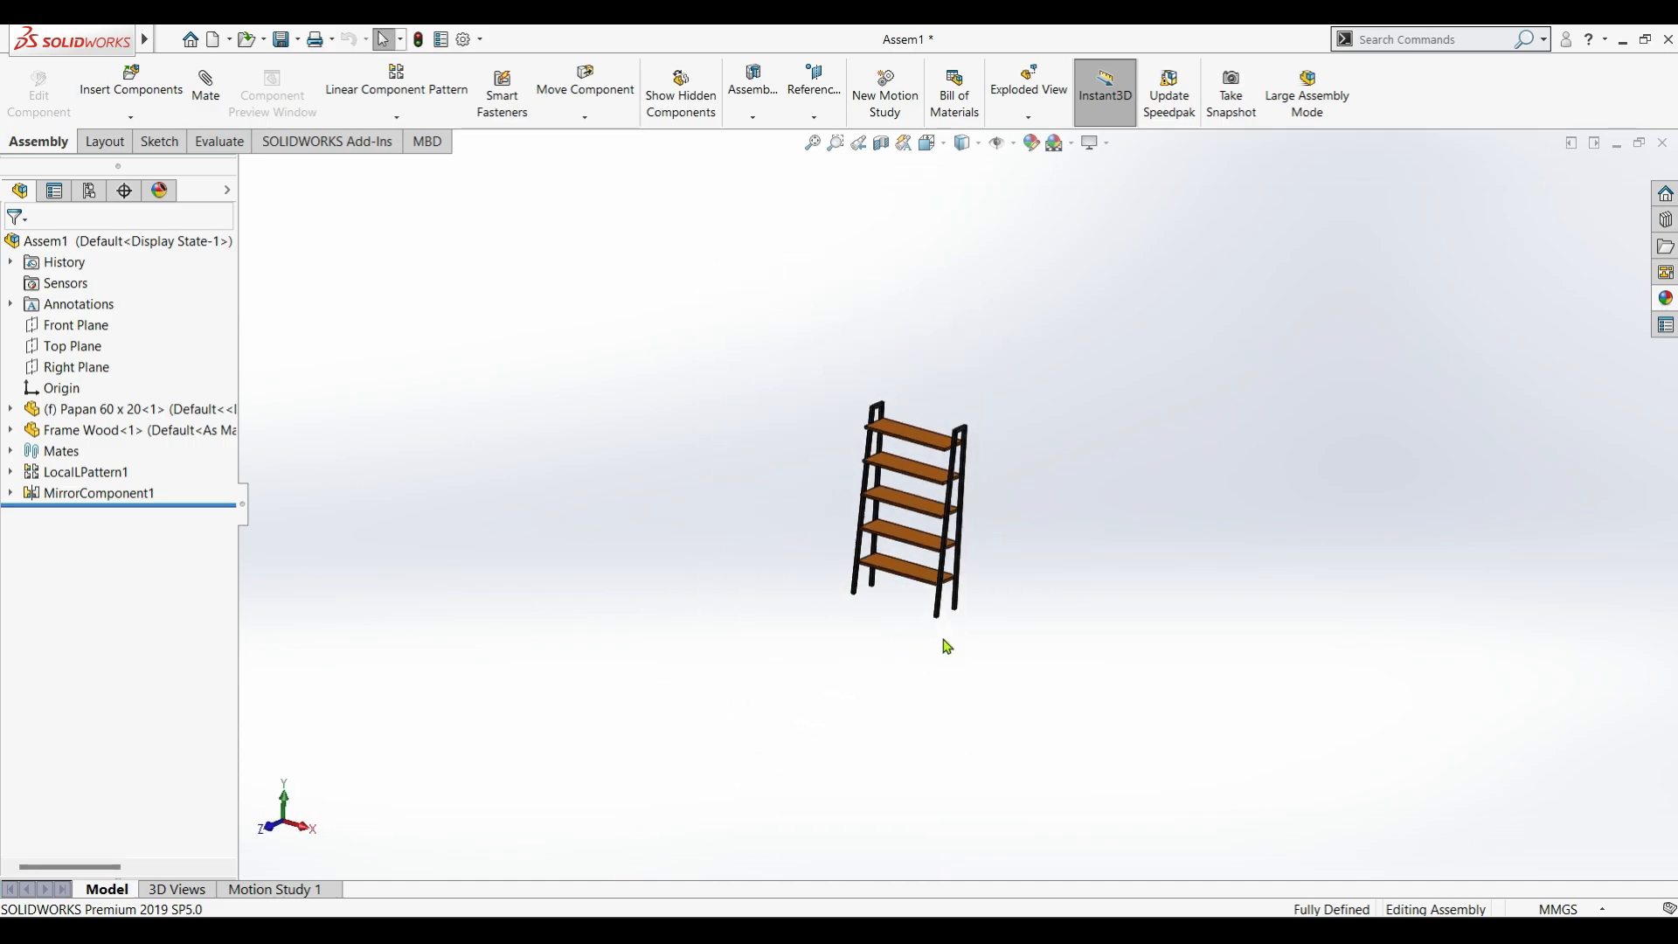
scroll(974, 514, "down", 2)
scroll(862, 588, "down", 5)
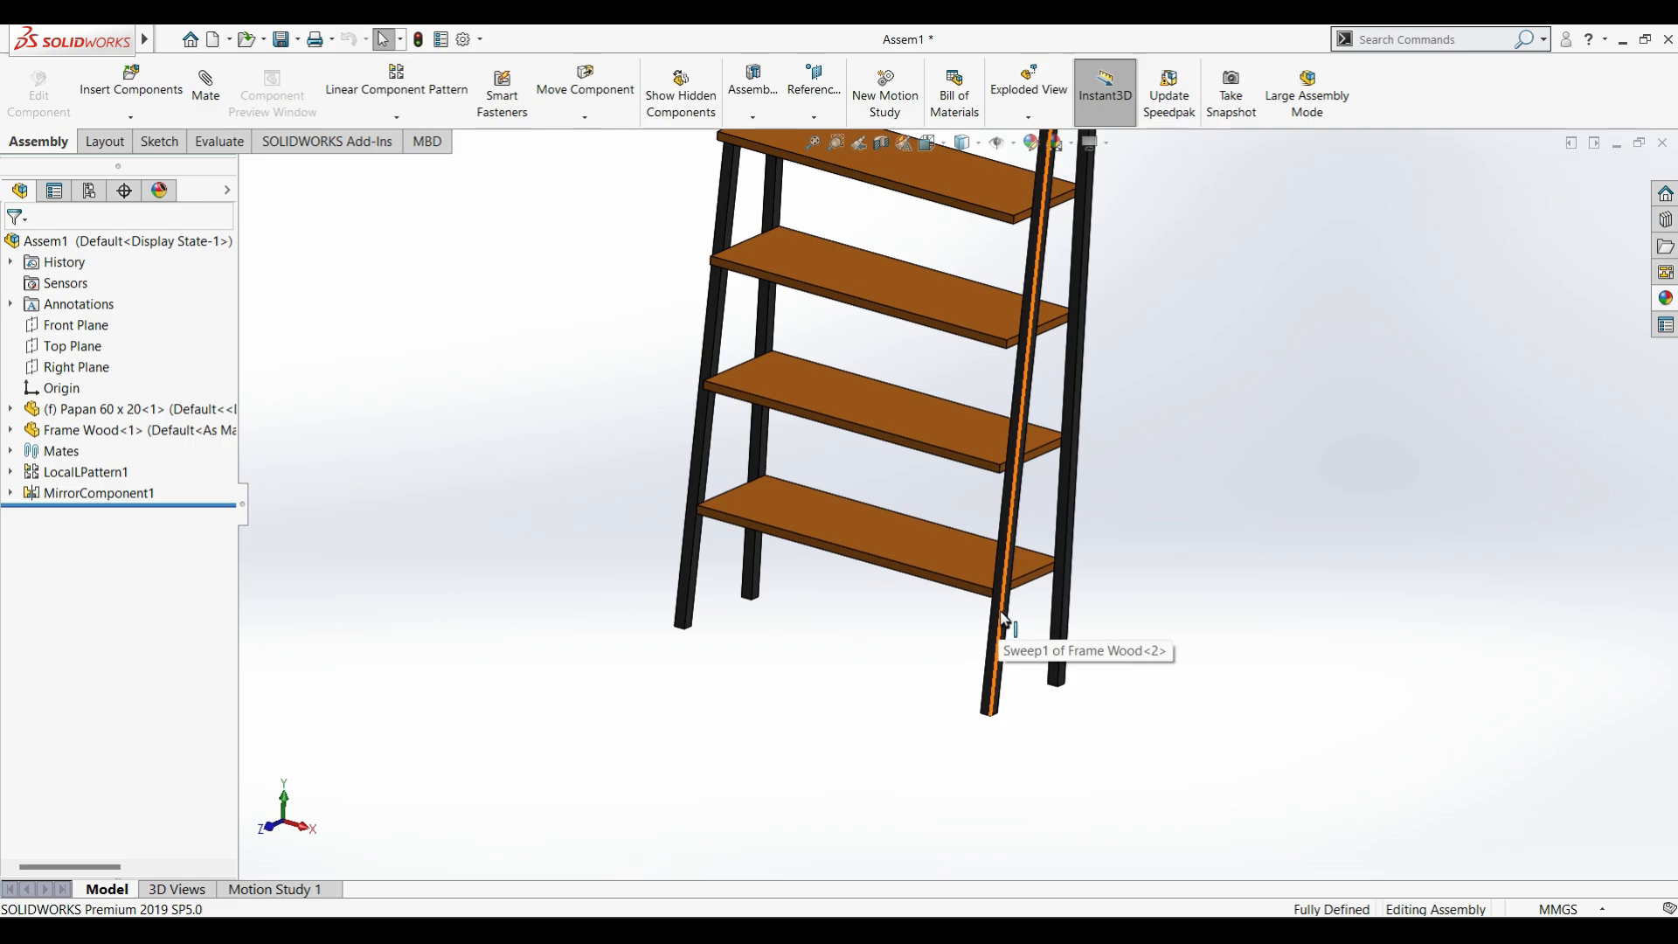
scroll(963, 517, "up", 6)
scroll(967, 412, "down", 5)
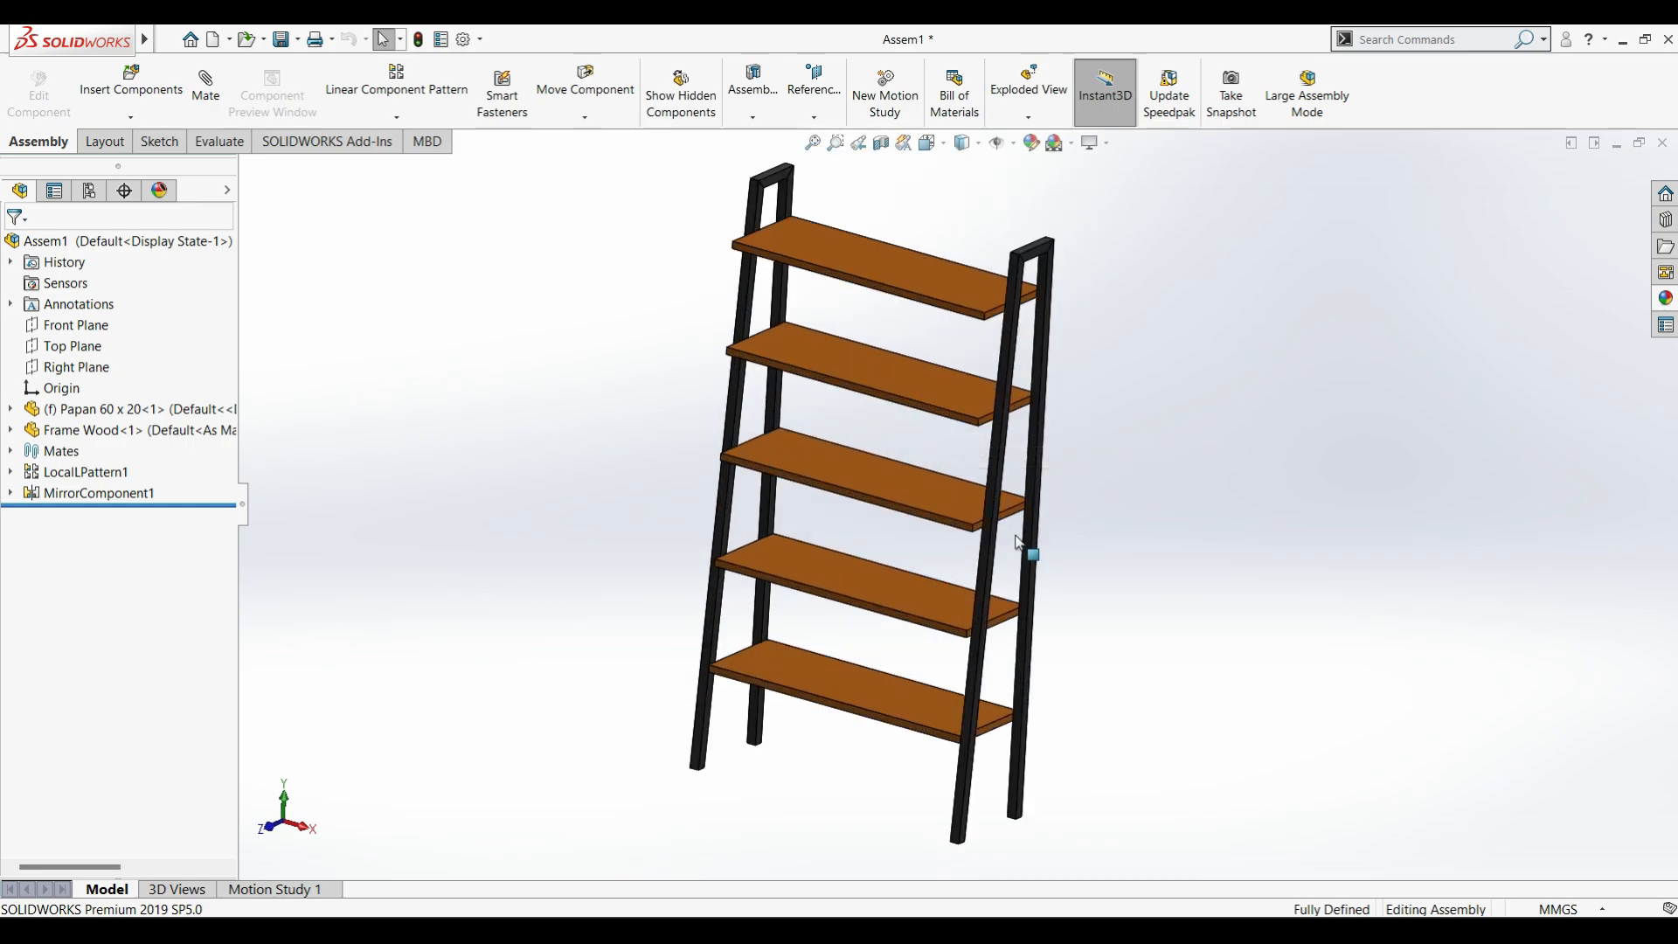
mouse_move(1017, 540)
middle_mouse_down()
mouse_move(925, 431)
mouse_move(1000, 420)
mouse_move(884, 445)
mouse_move(1081, 450)
mouse_move(1005, 528)
mouse_move(1057, 685)
mouse_move(1064, 637)
mouse_move(1006, 539)
mouse_move(1033, 541)
middle_mouse_up()
Save the shelf assembly as "Assy - Rak" in the Rak folder.
left_click(1124, 423)
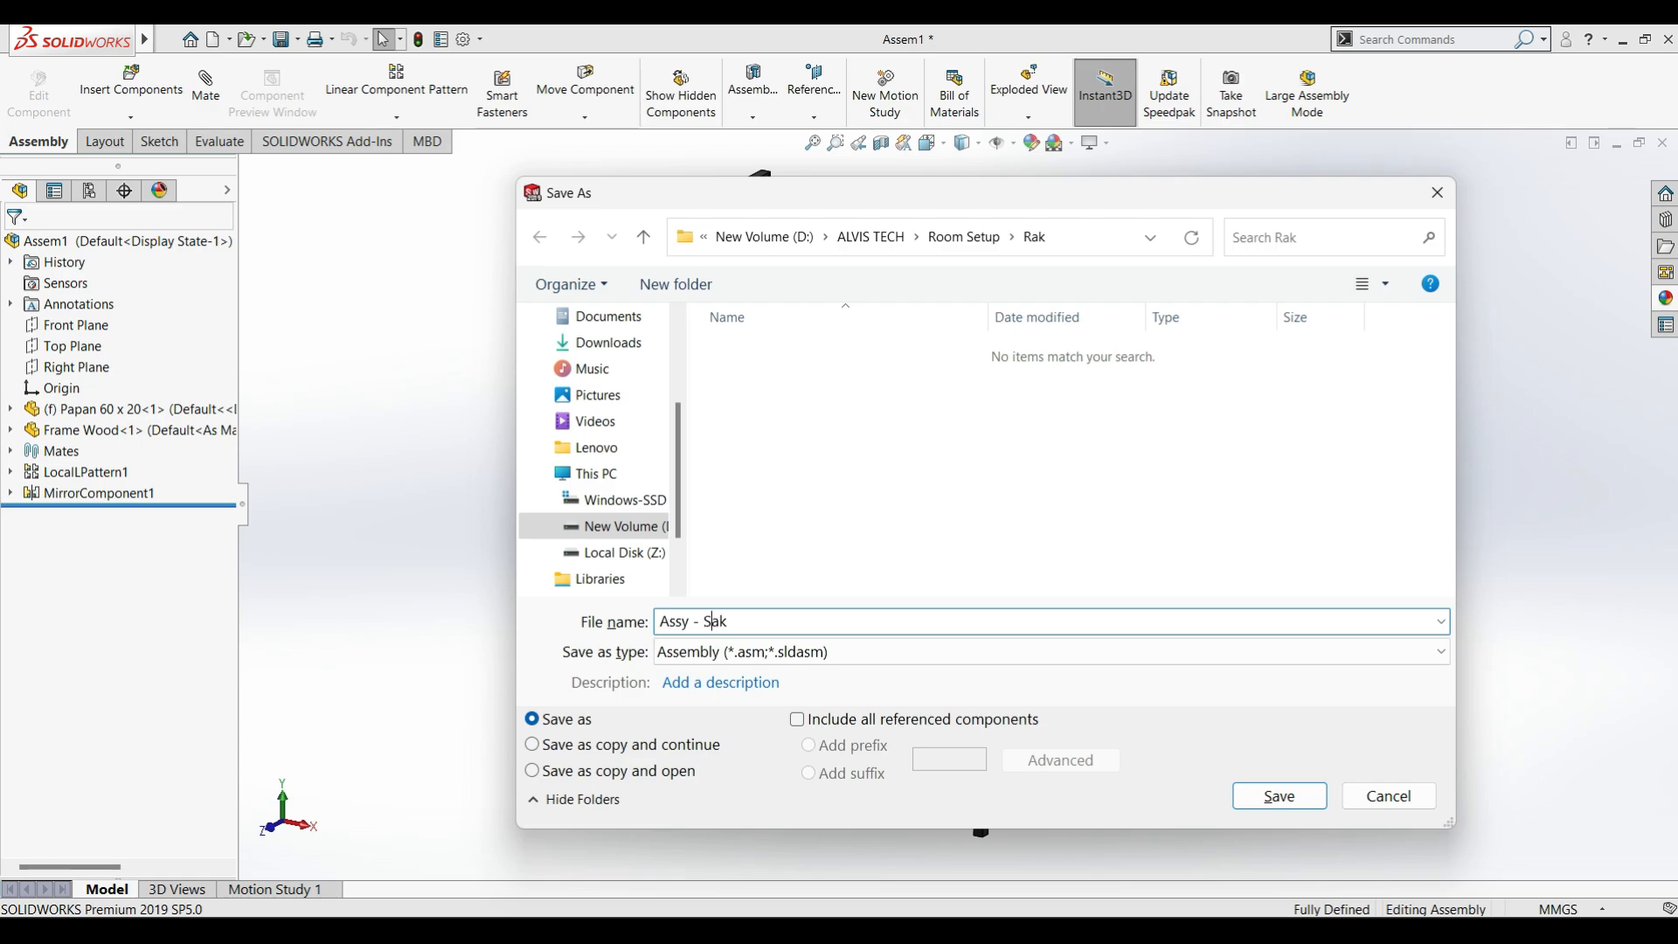
key("Return")
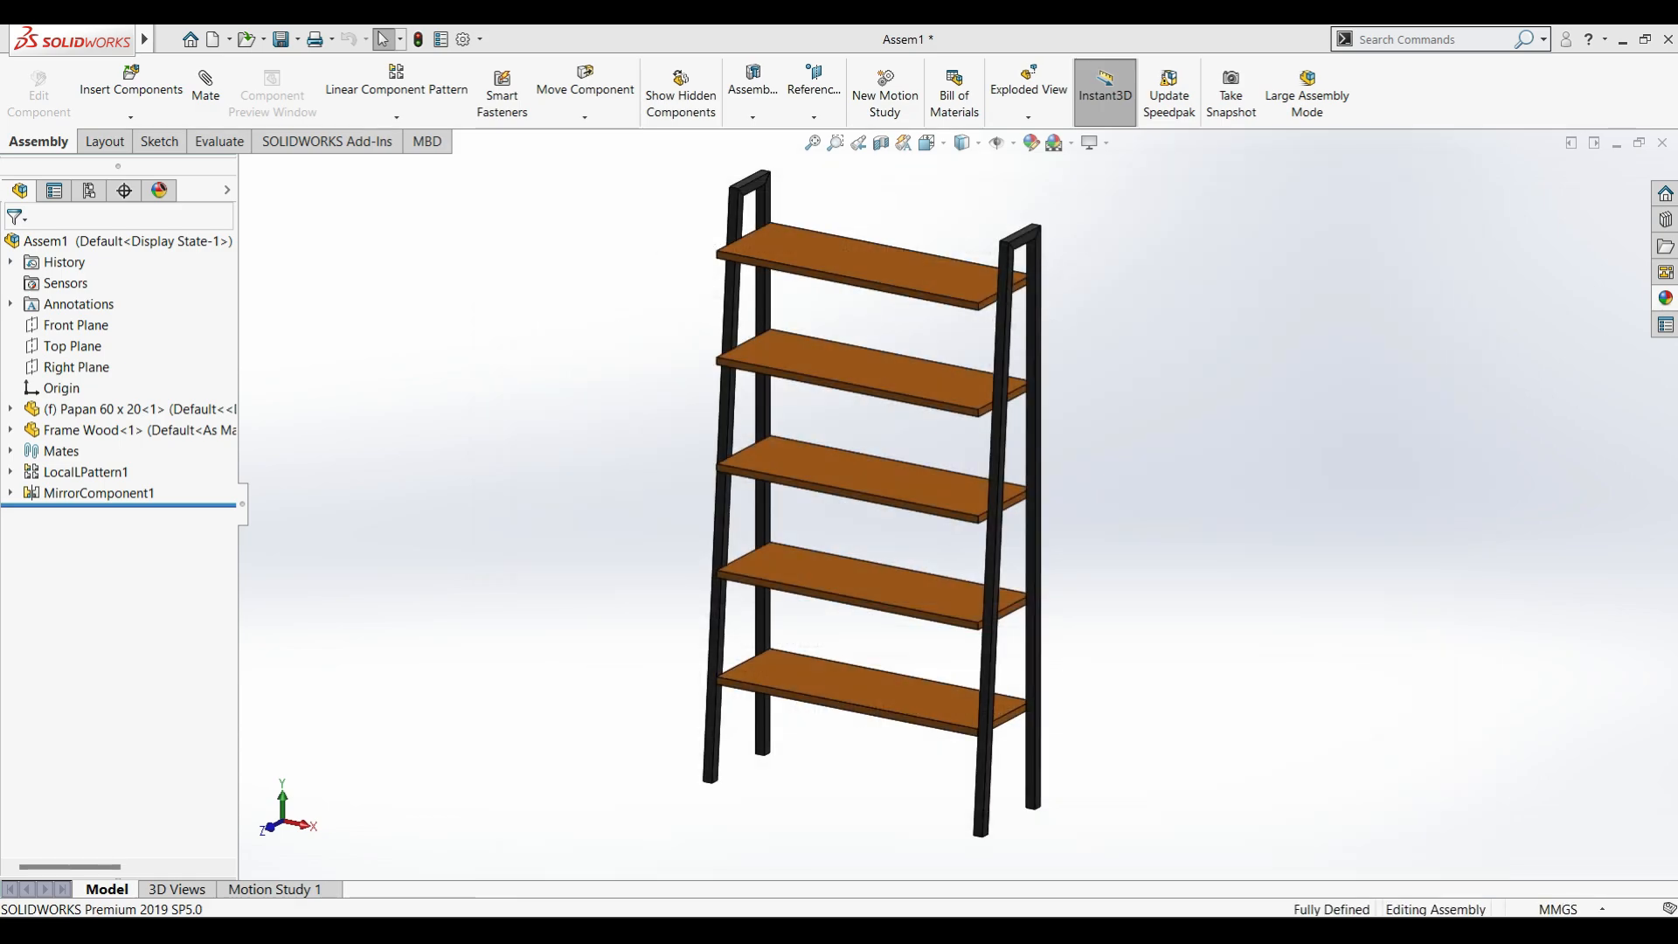
left_click(1127, 432)
Switch to the Assy - Bedroom Design assembly and insert the Assy - Rak shelf outside the room, beside the desk's side wall.
mouse_move(1154, 934)
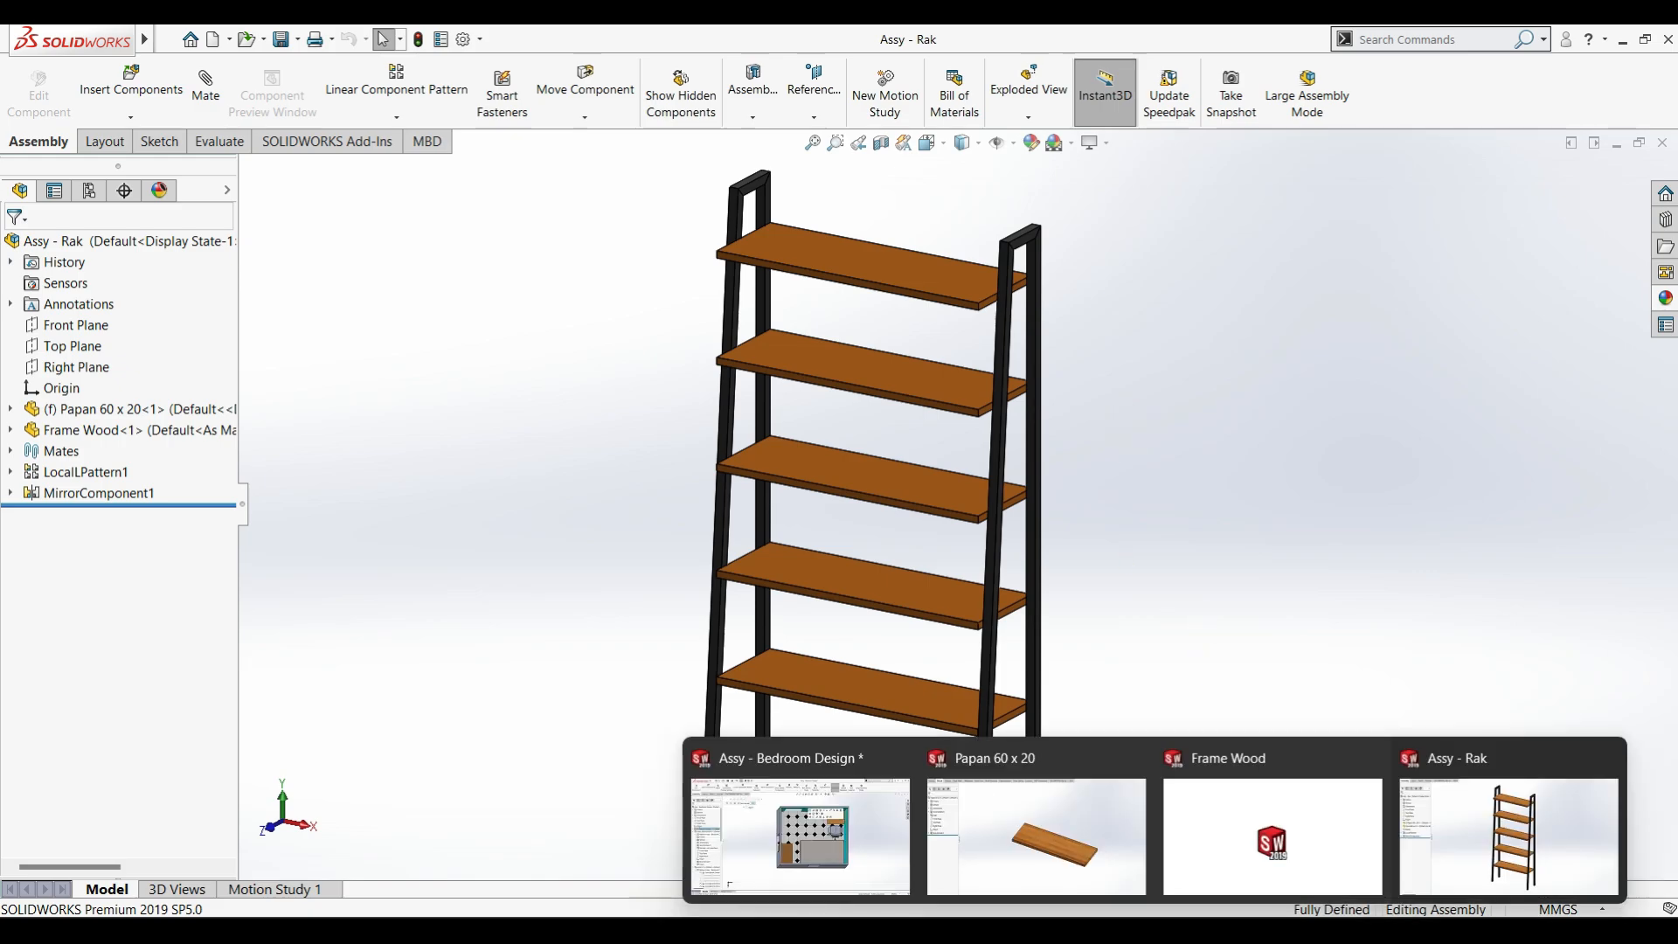
left_click(870, 885)
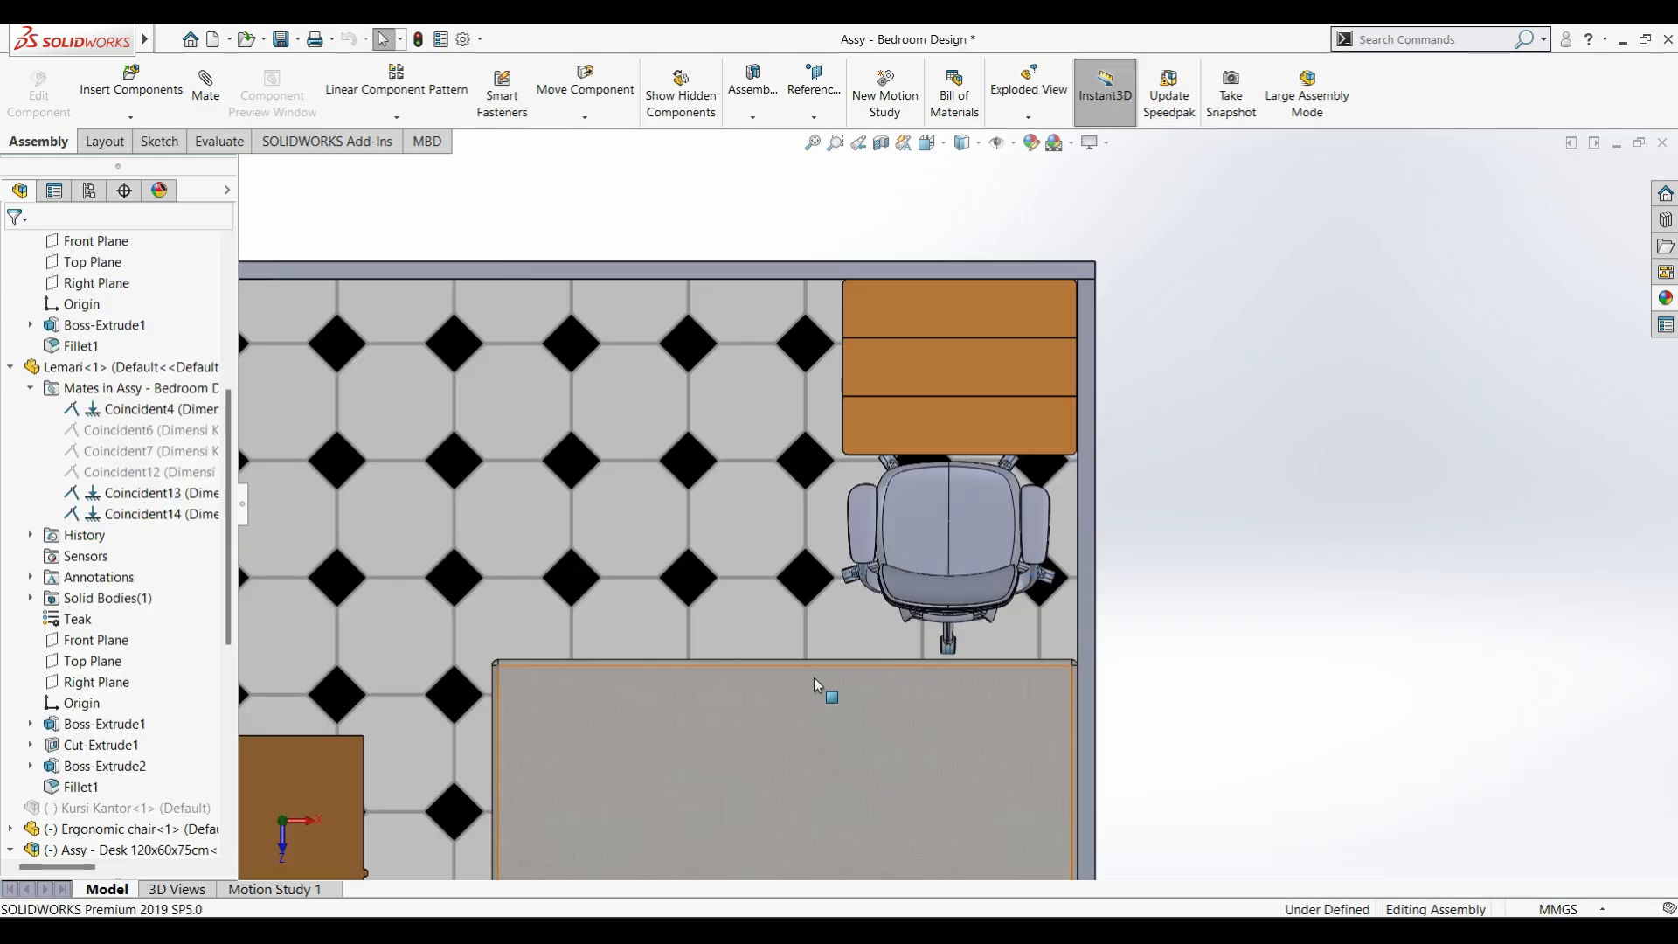
left_click(131, 83)
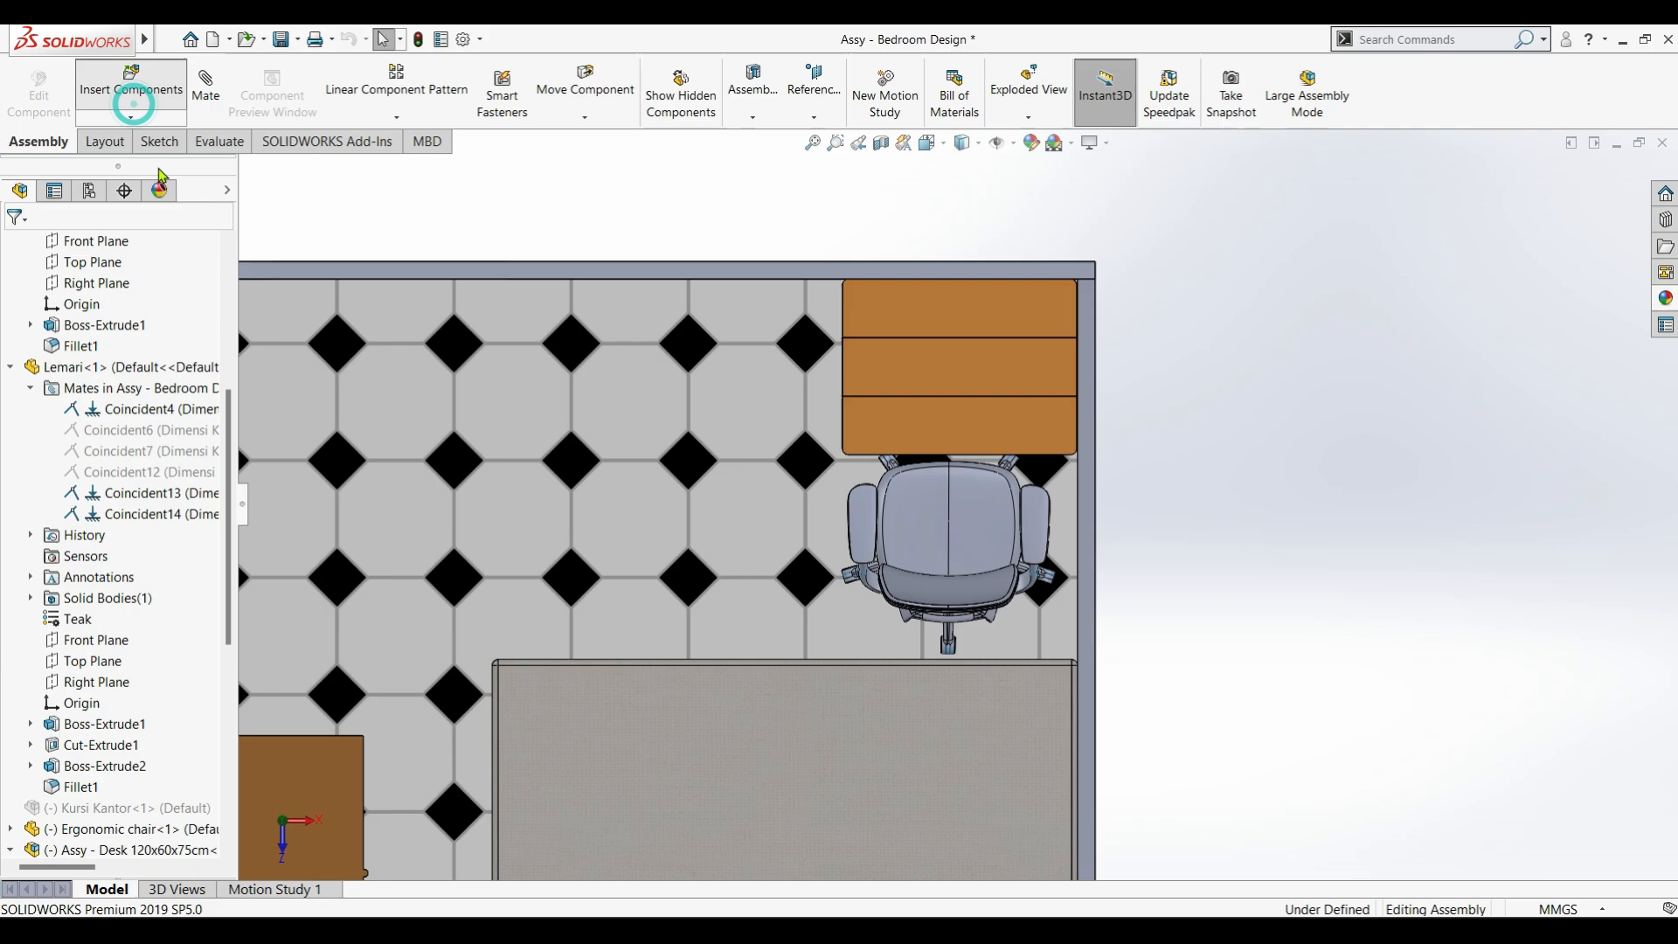
left_click(59, 486)
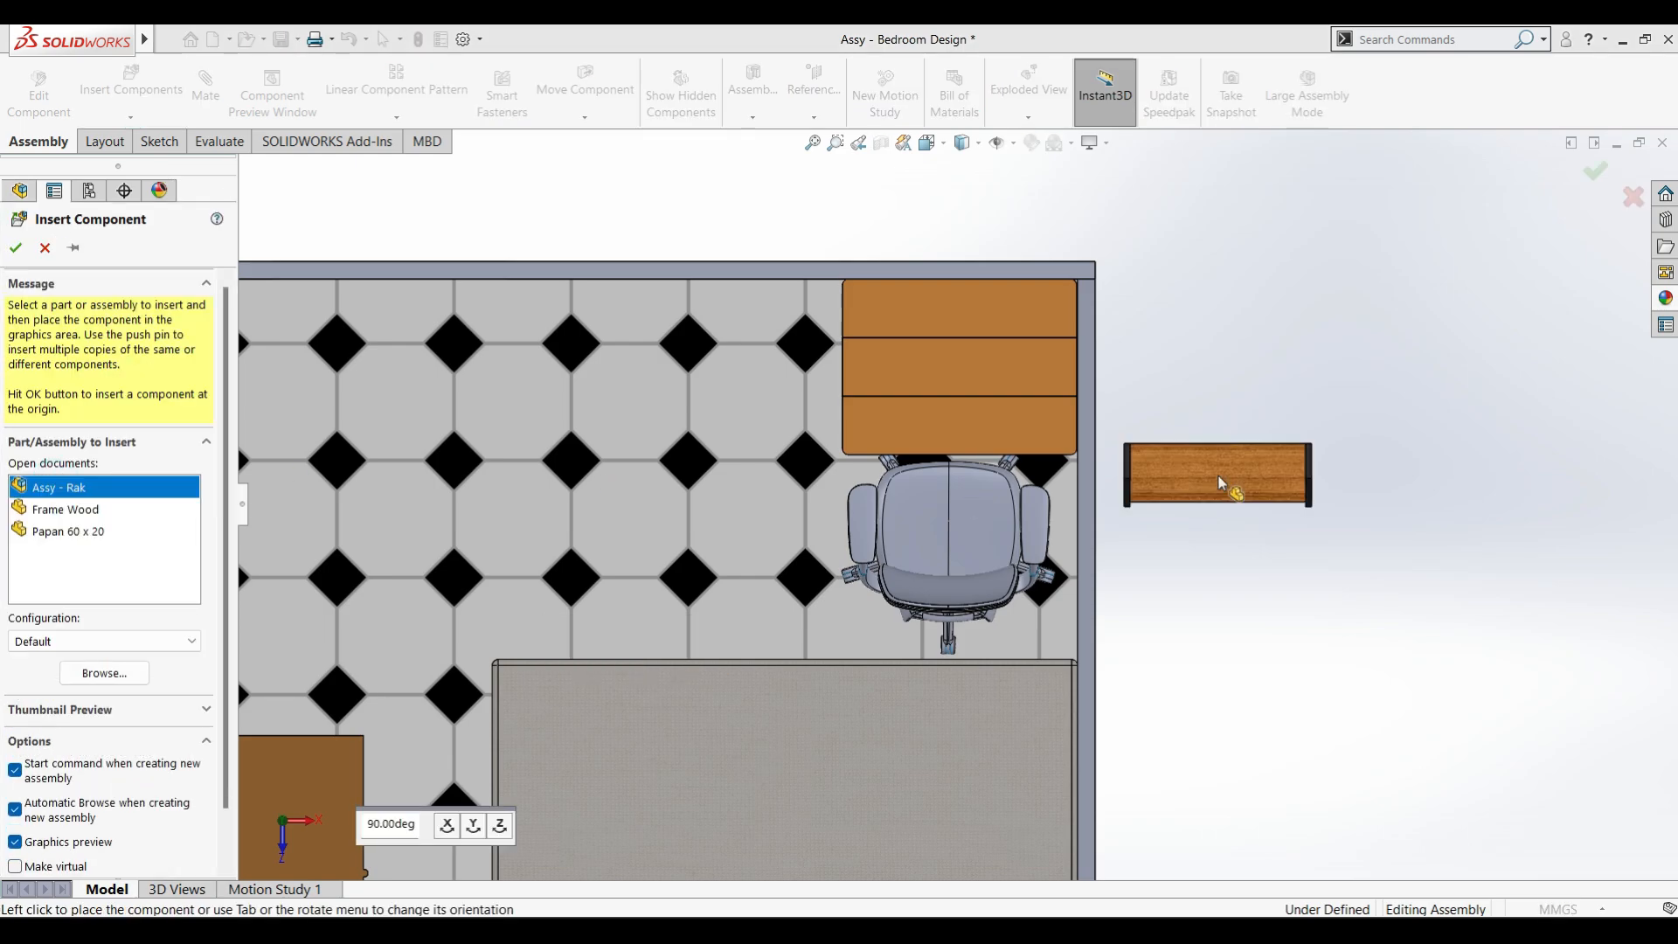
left_click(1295, 415)
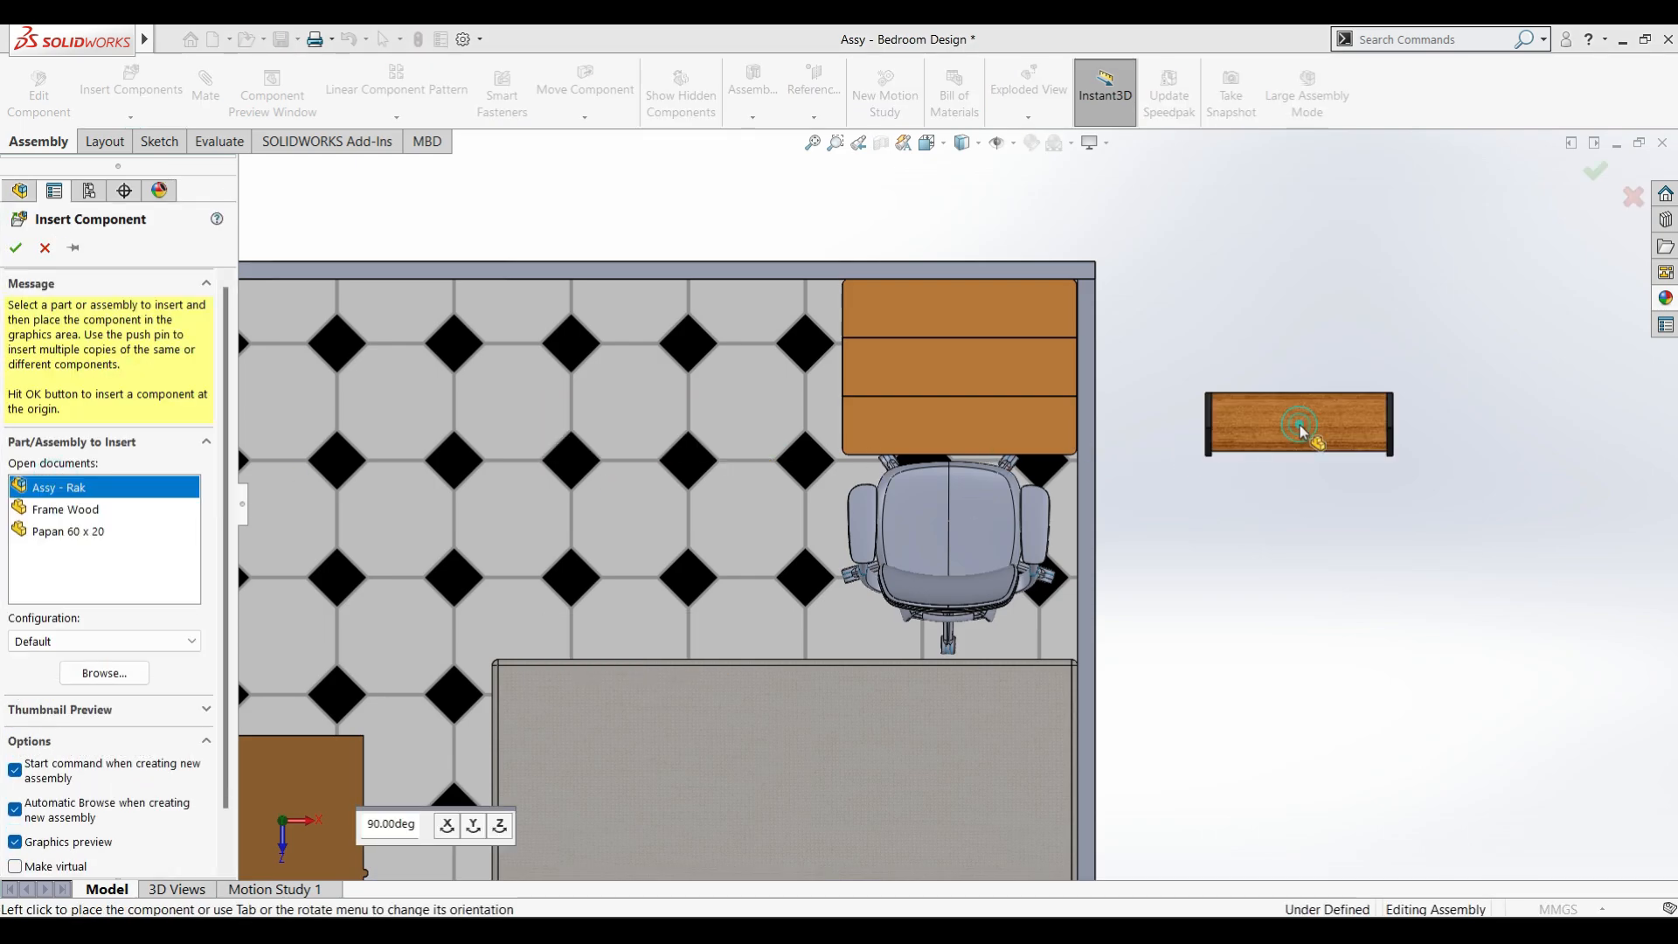
Add a coincident mate between the room's floor and the bottom face of a shelf leg.
left_click(722, 402)
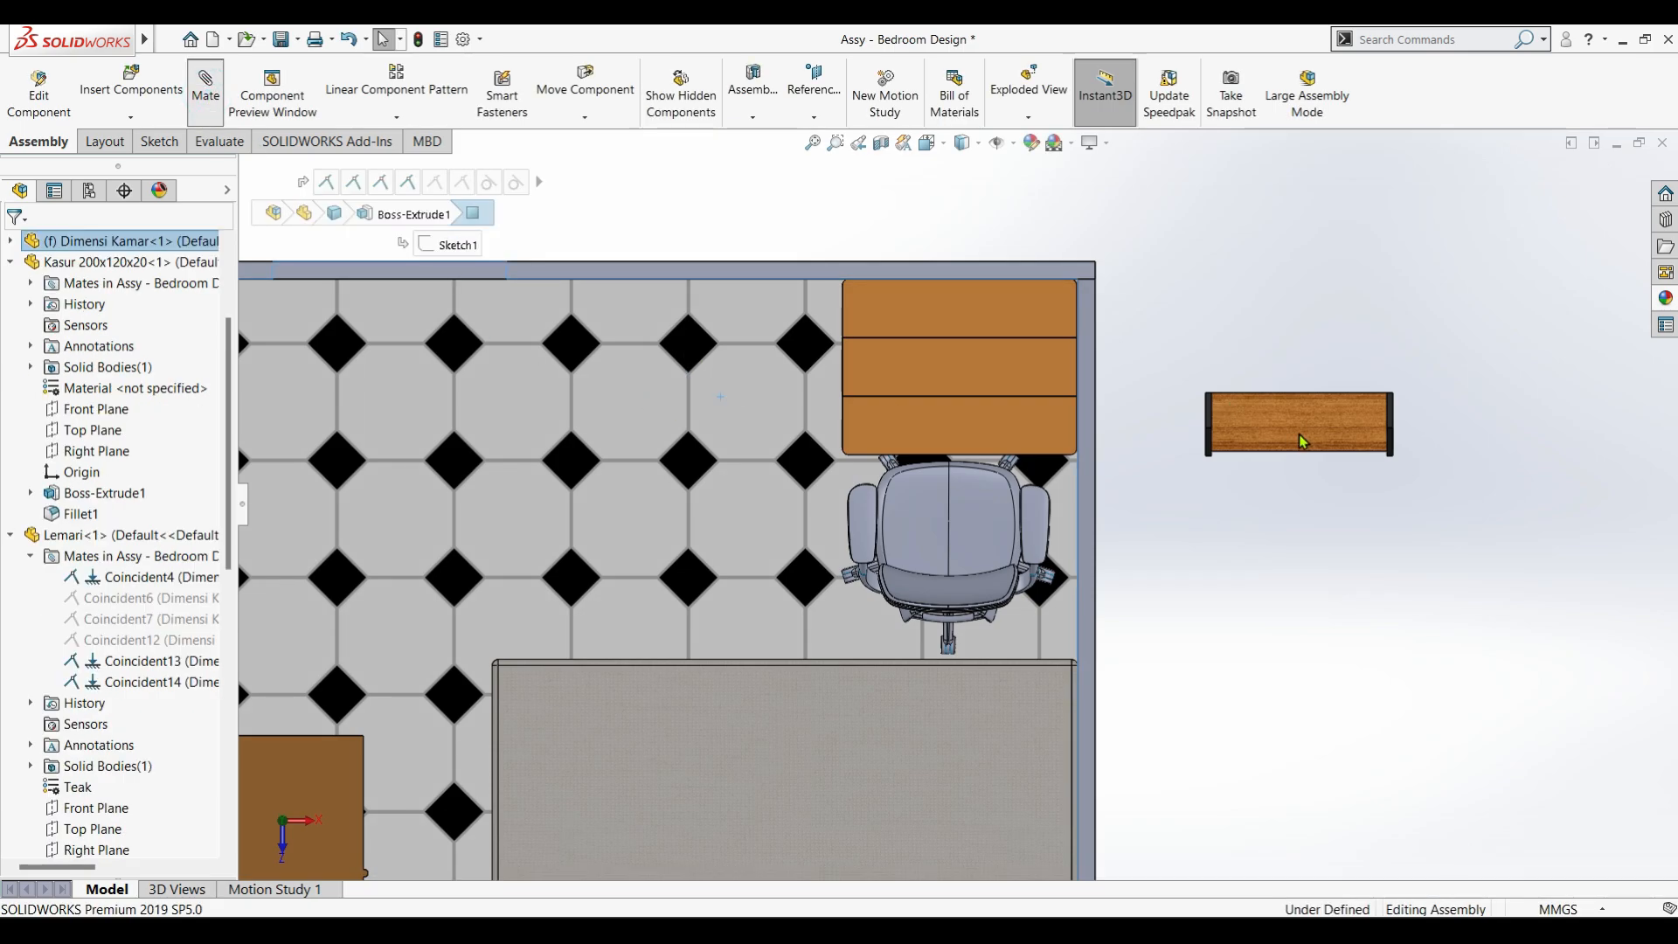
scroll(1155, 465, "down", 4)
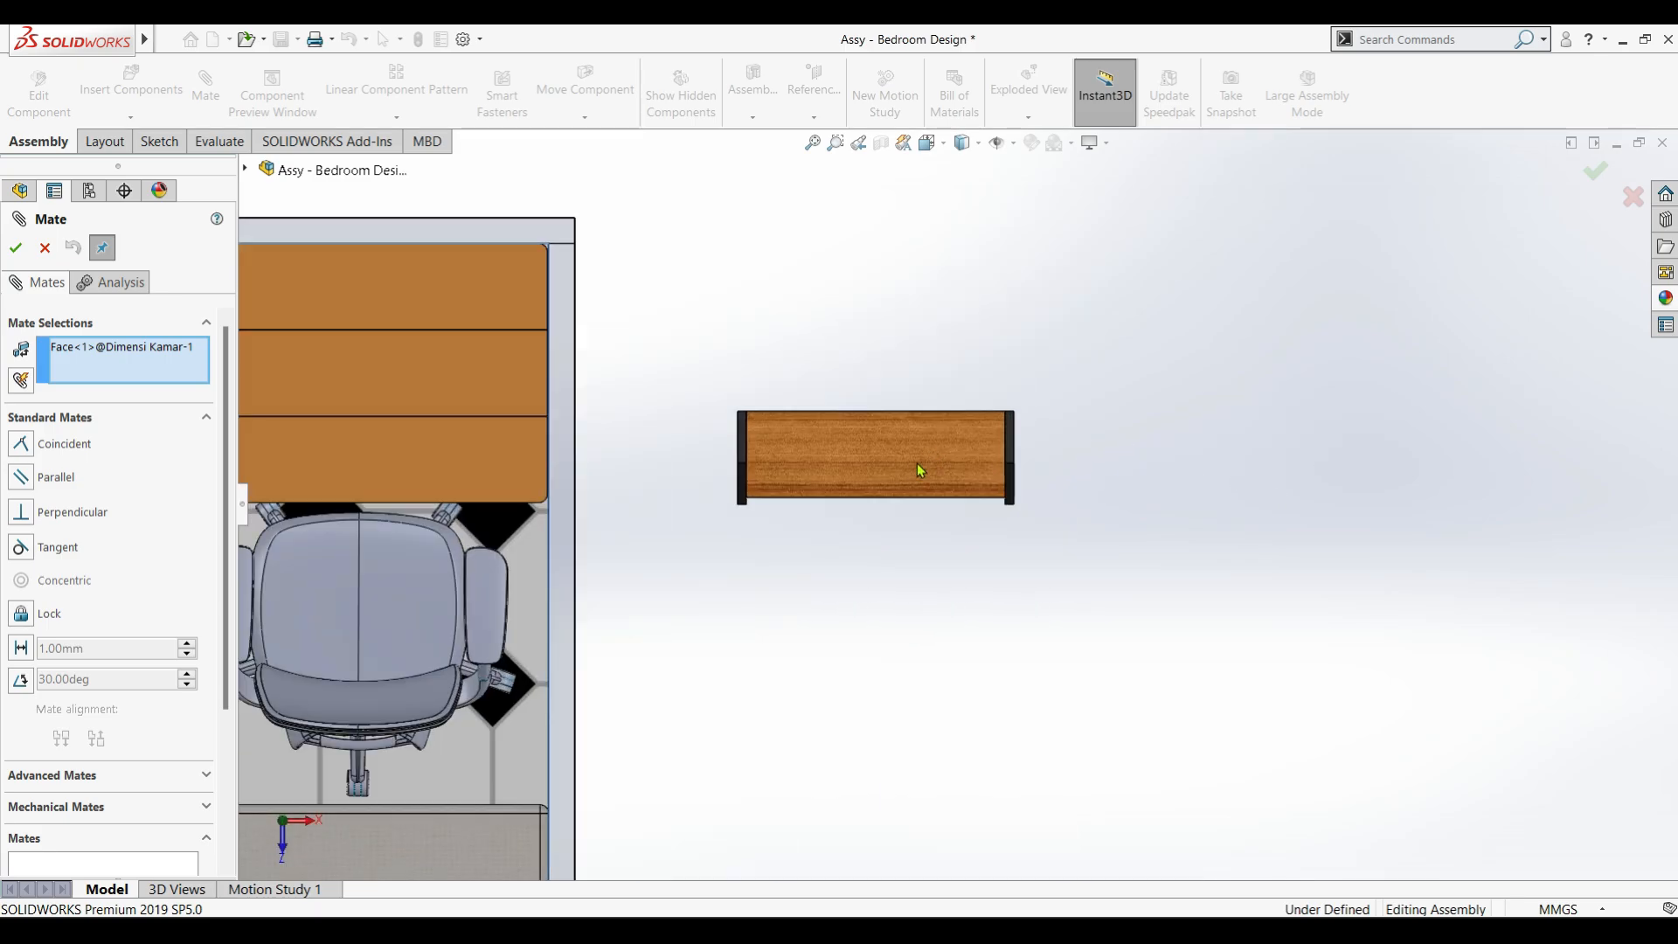
middle_click_drag(916, 465, 860, 141)
scroll(944, 441, "up", 4)
scroll(1054, 641, "down", 4)
scroll(1031, 631, "down", 5)
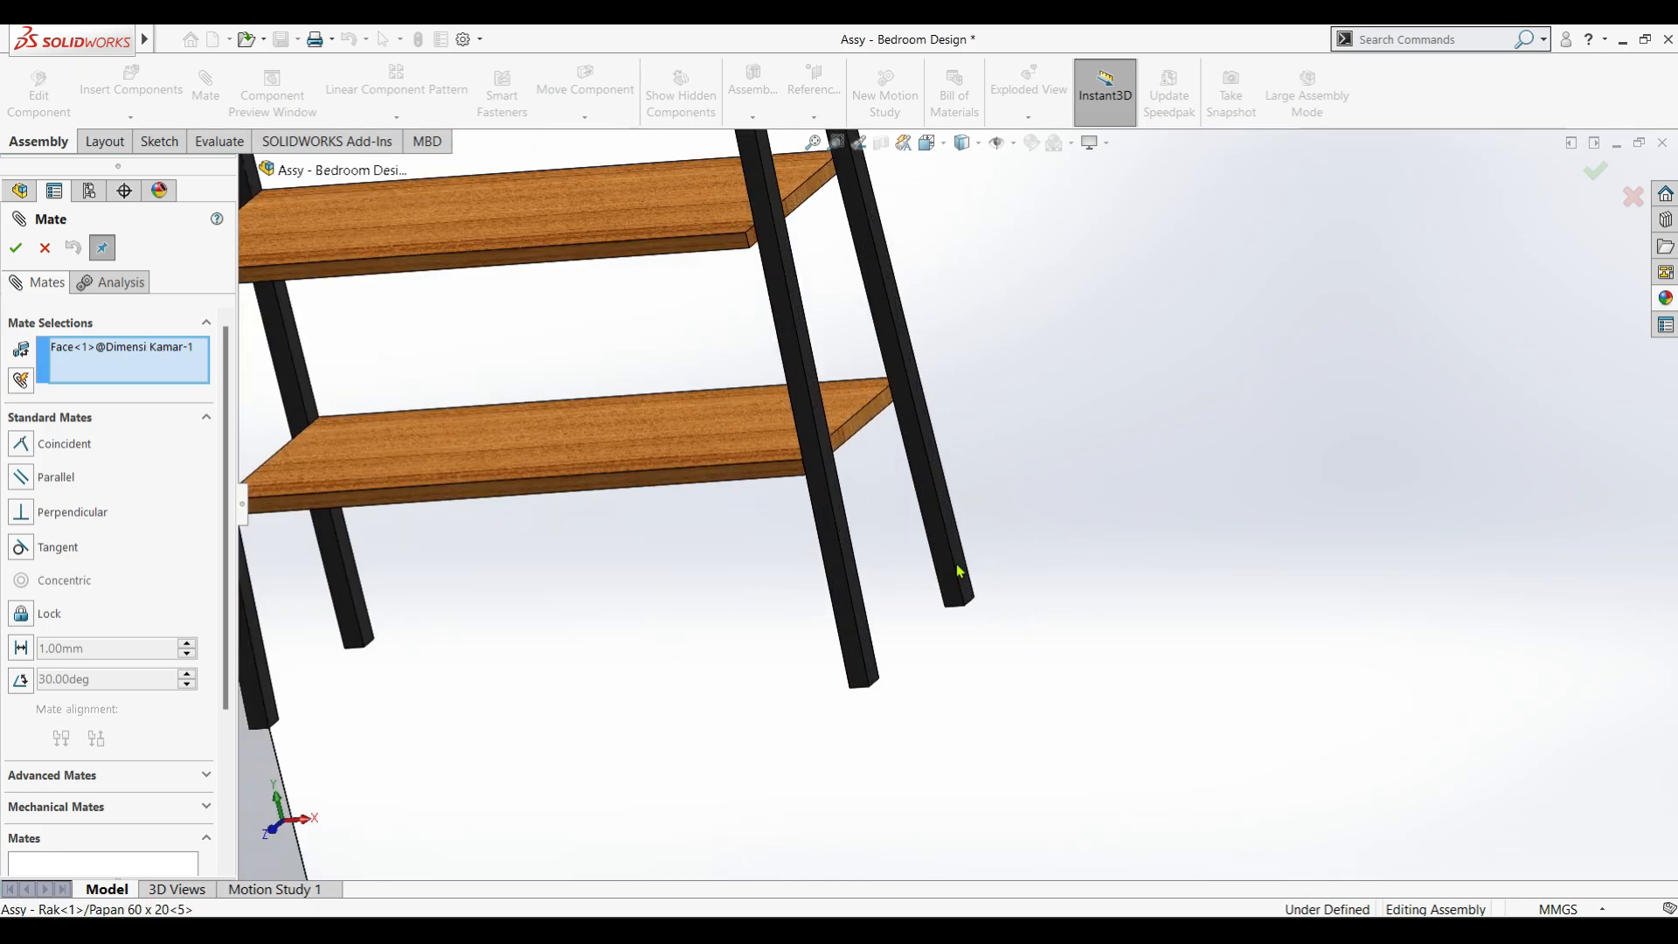
middle_click_drag(925, 543, 819, 403)
scroll(945, 601, "down", 3)
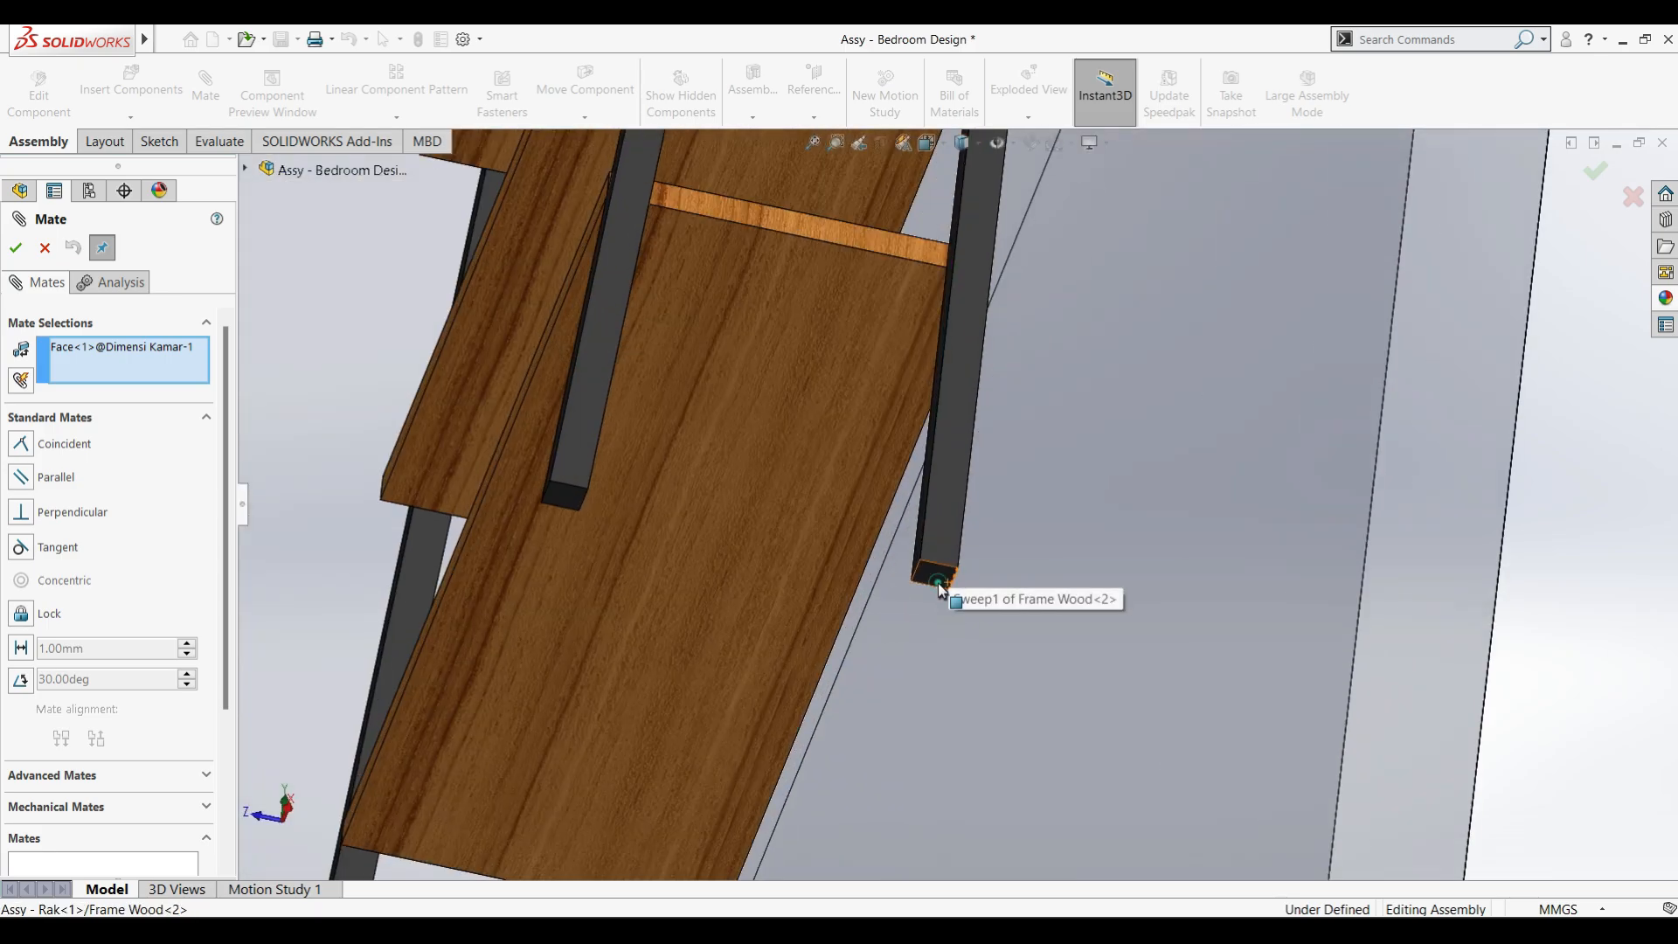
left_click(939, 582)
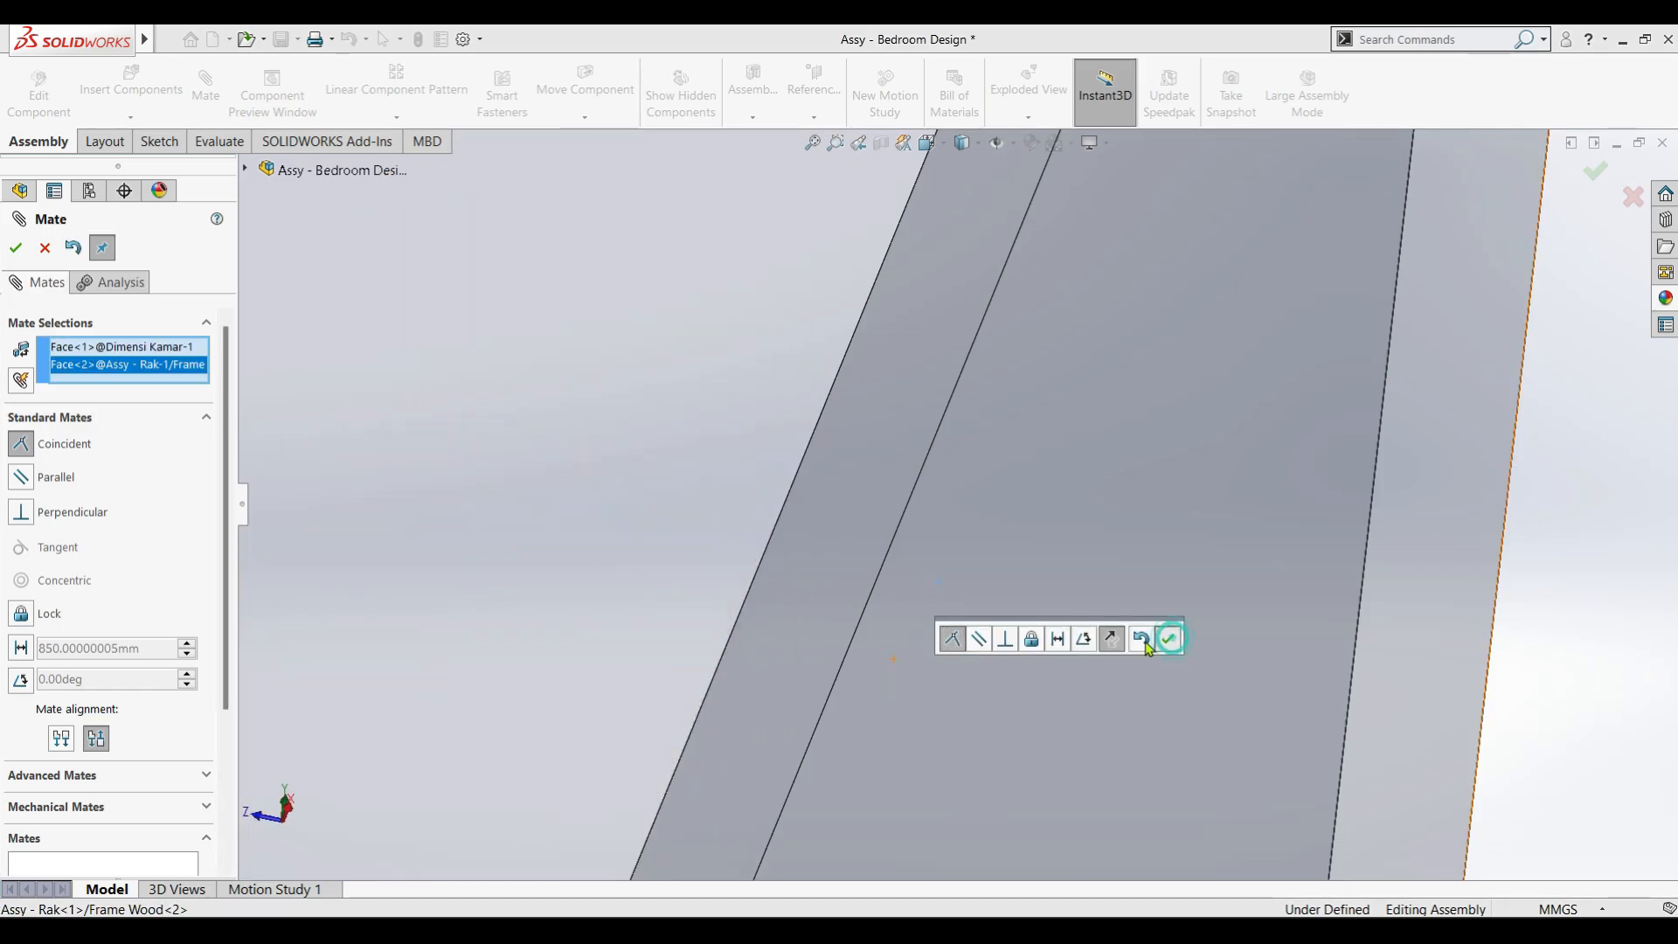
left_click(1149, 647)
Add a coincident mate between the inner wall face behind the desk and the back face of the shelf frame's rear leg.
scroll(920, 715, "up", 3)
scroll(872, 727, "up", 3)
scroll(920, 584, "down", 5)
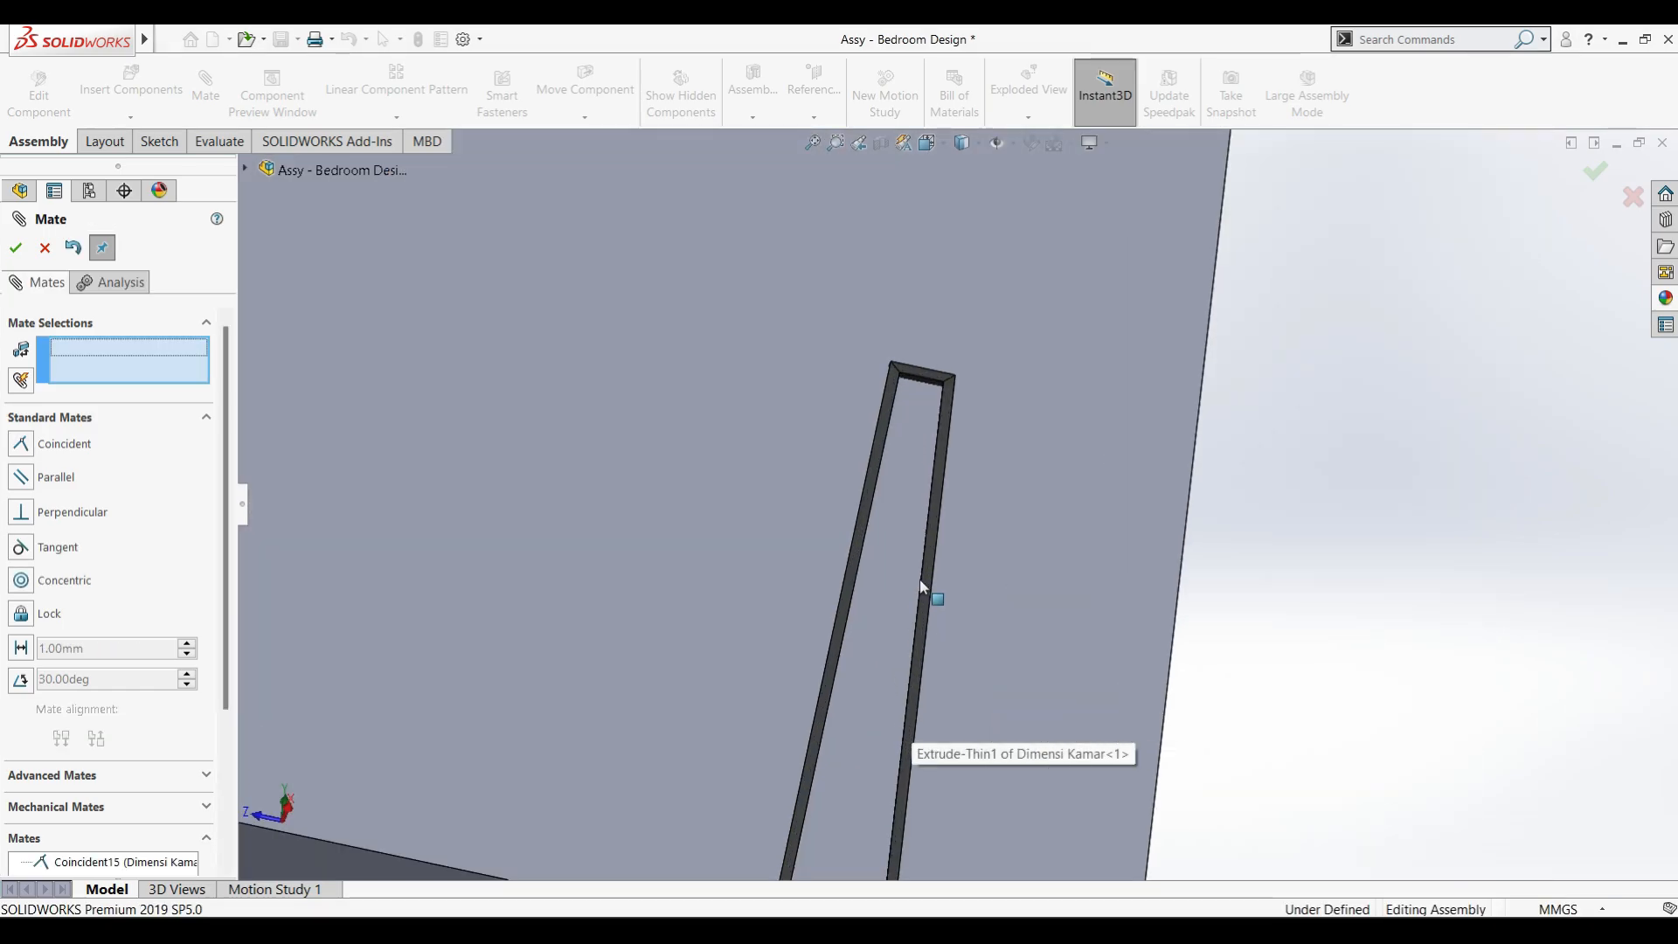
middle_click_drag(920, 579, 899, 783)
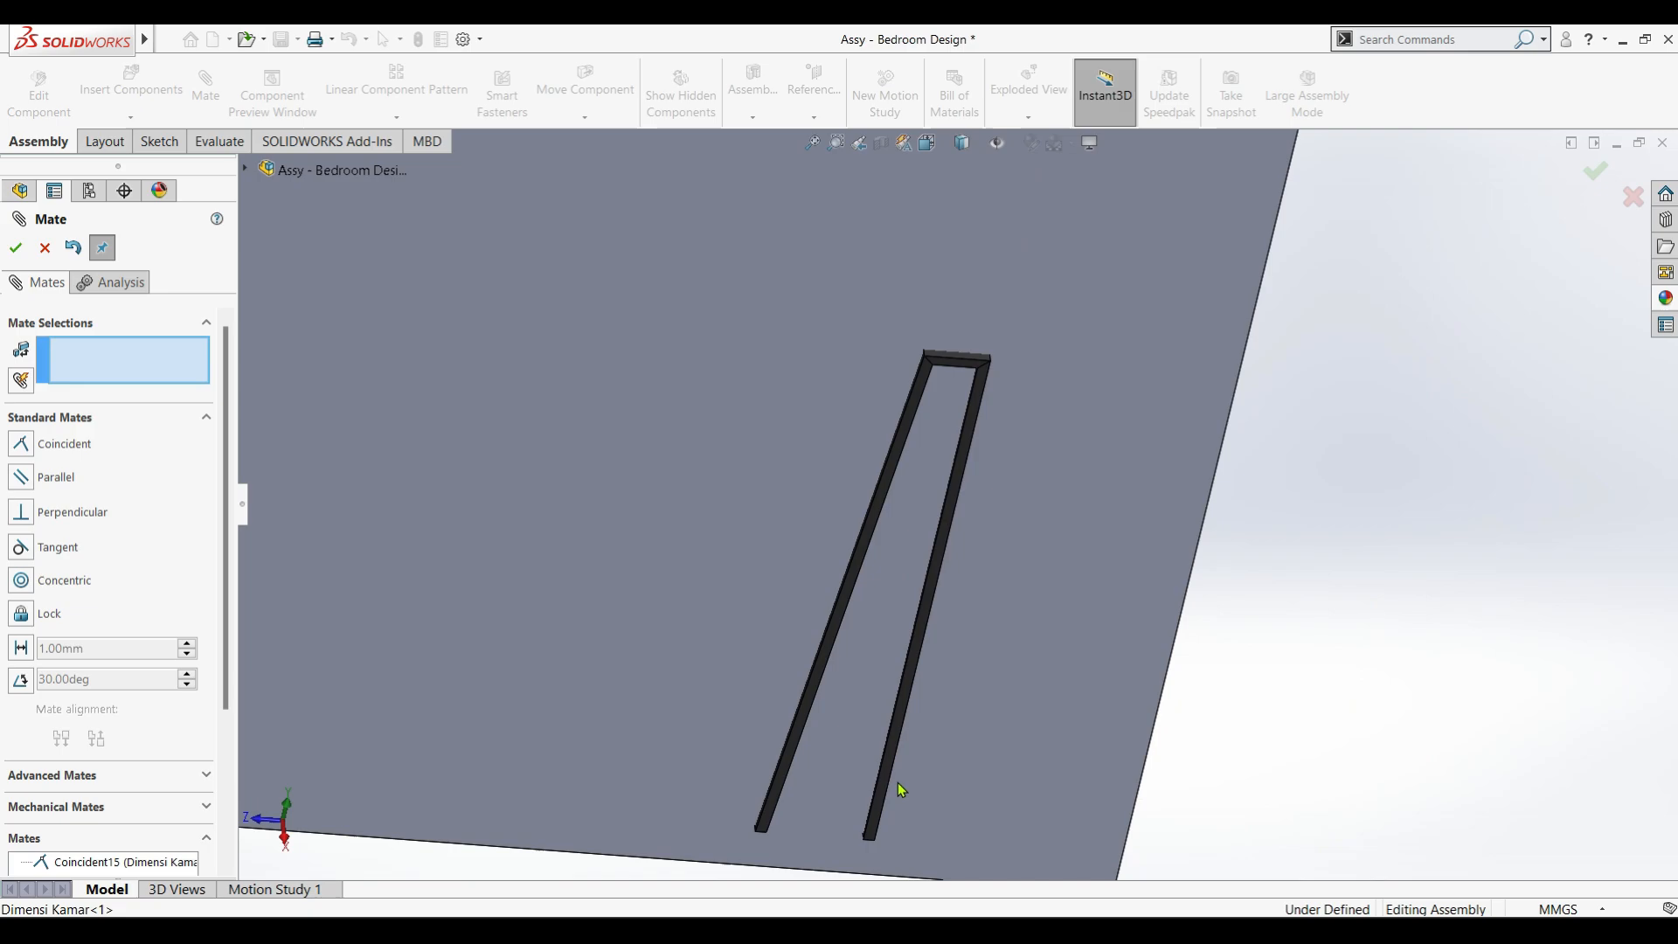
scroll(898, 784, "up", 5)
left_click(1038, 265)
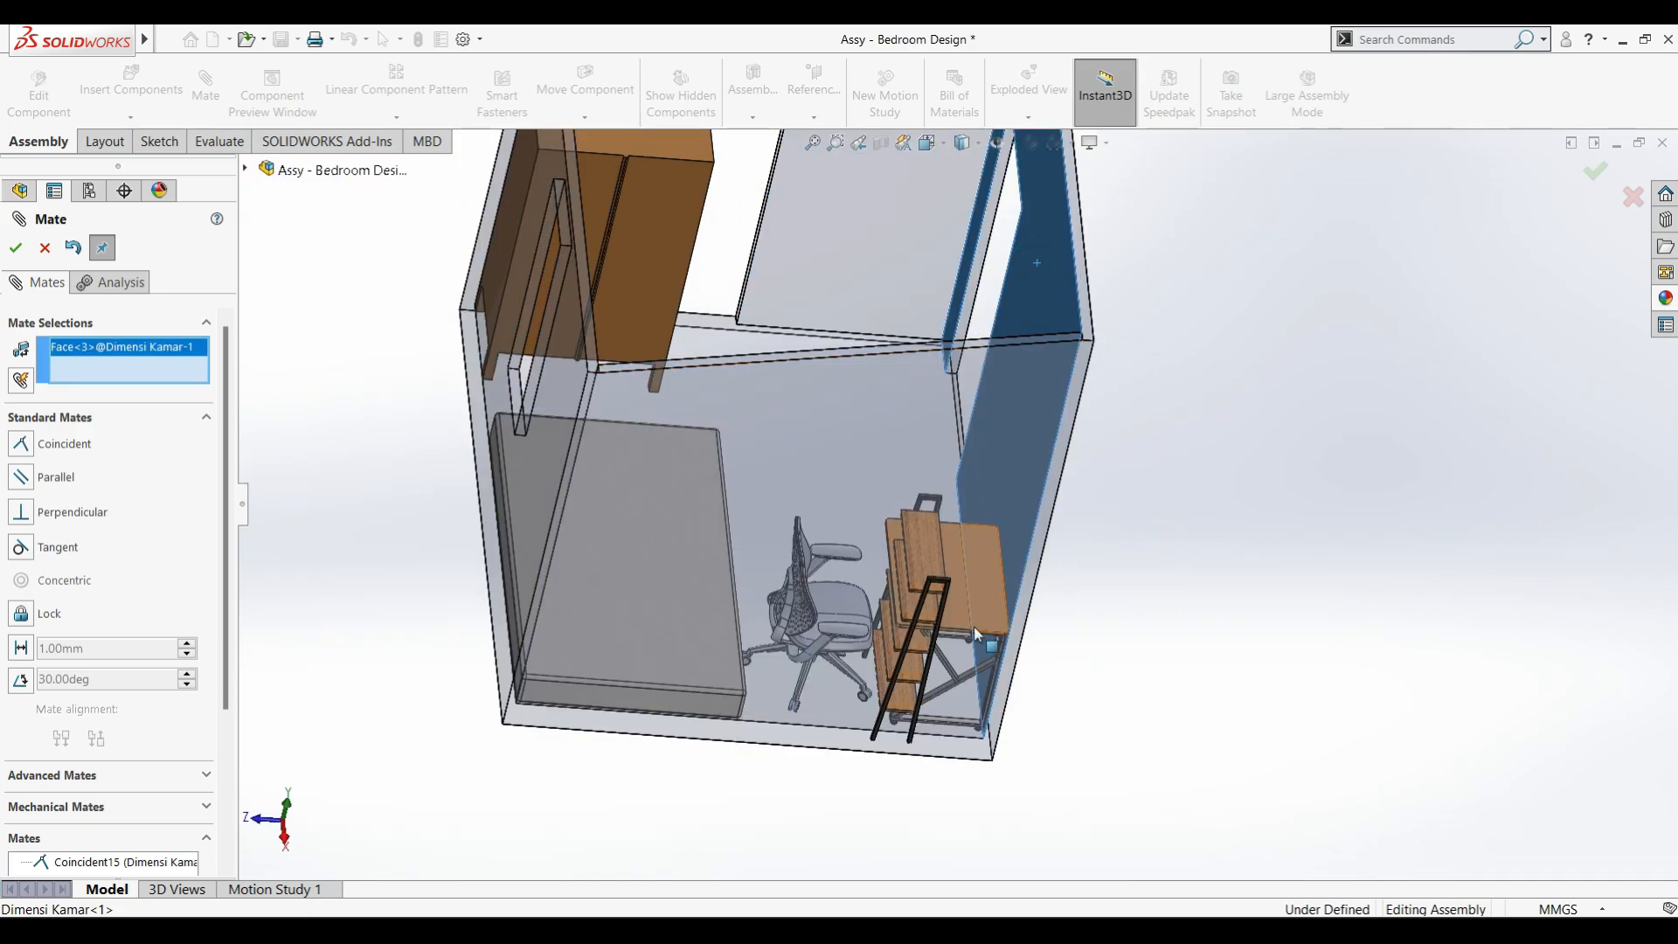
scroll(974, 626, "down", 5)
scroll(843, 455, "down", 3)
middle_click_drag(850, 437, 734, 290)
scroll(925, 612, "up", 5)
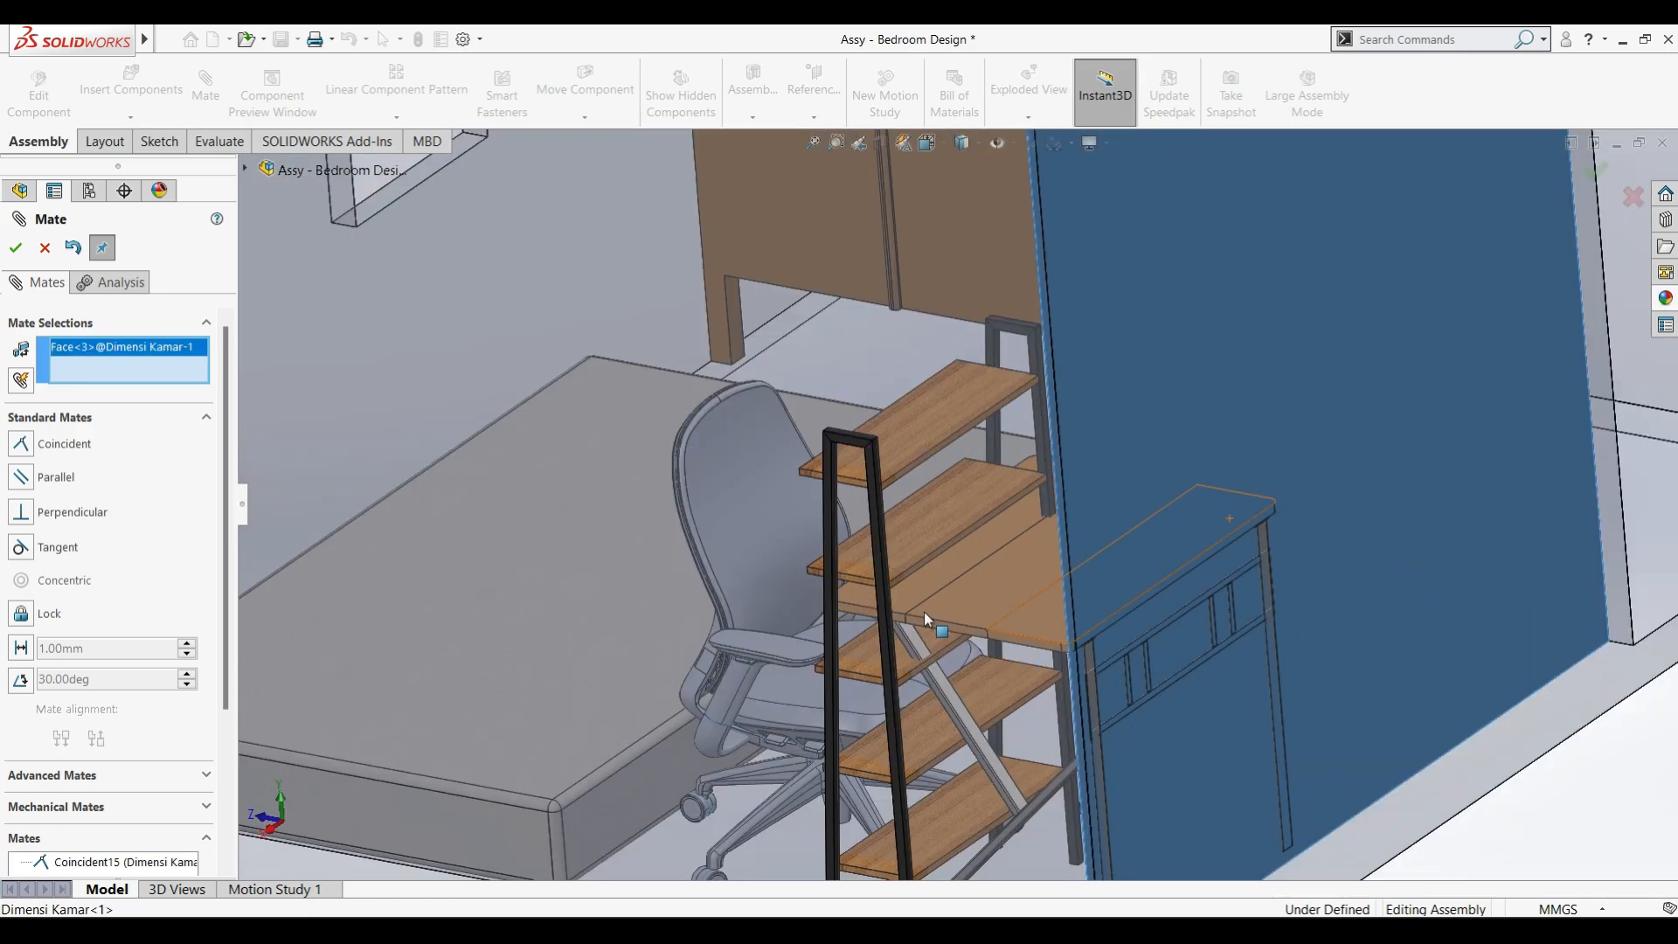
scroll(979, 549, "down", 6)
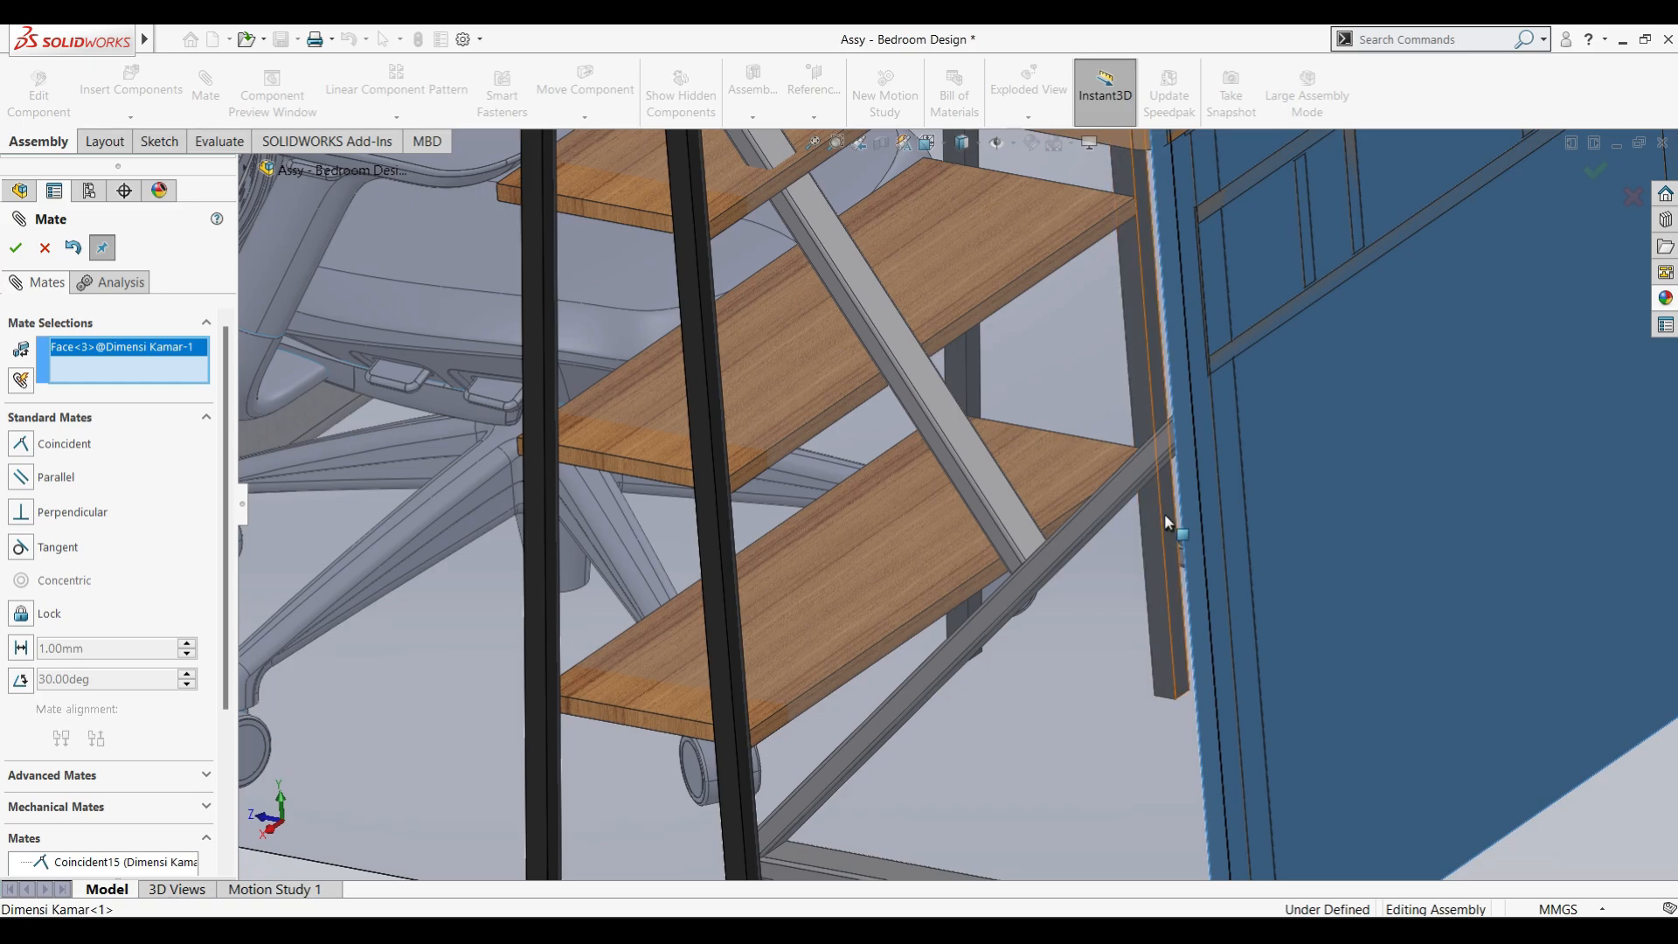
left_click(1164, 512)
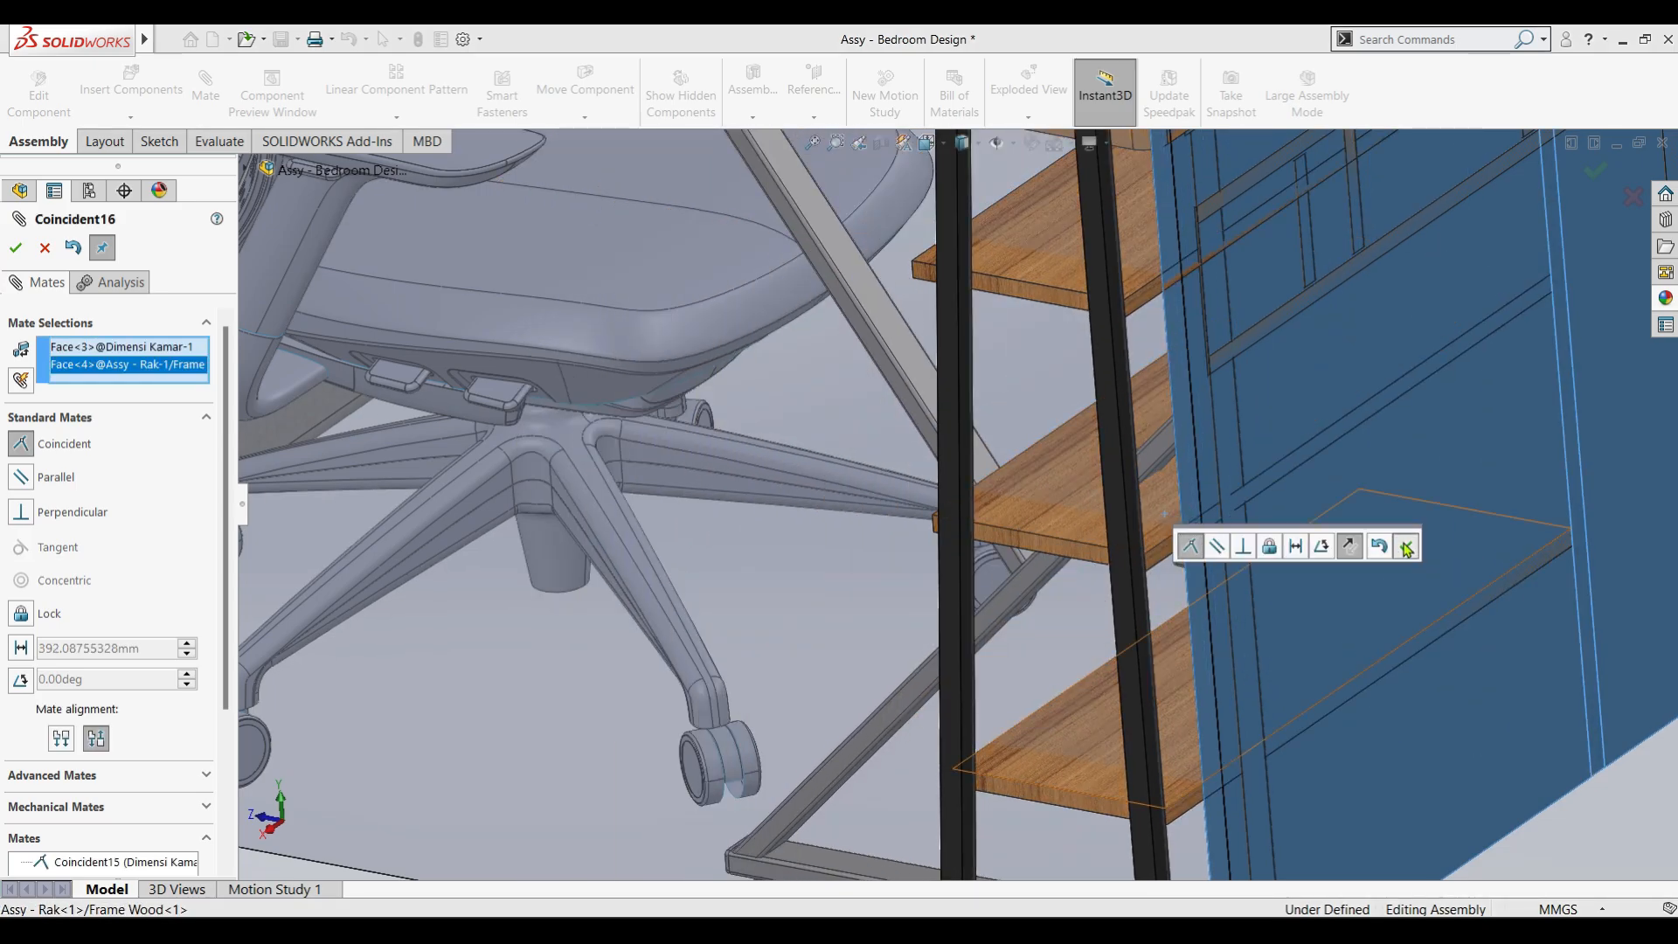
left_click(1082, 444)
Add a coincident mate between the outer side face of the shelf's Frame Wood<2> and the end face of the desk's tabletop board.
left_click(1115, 515)
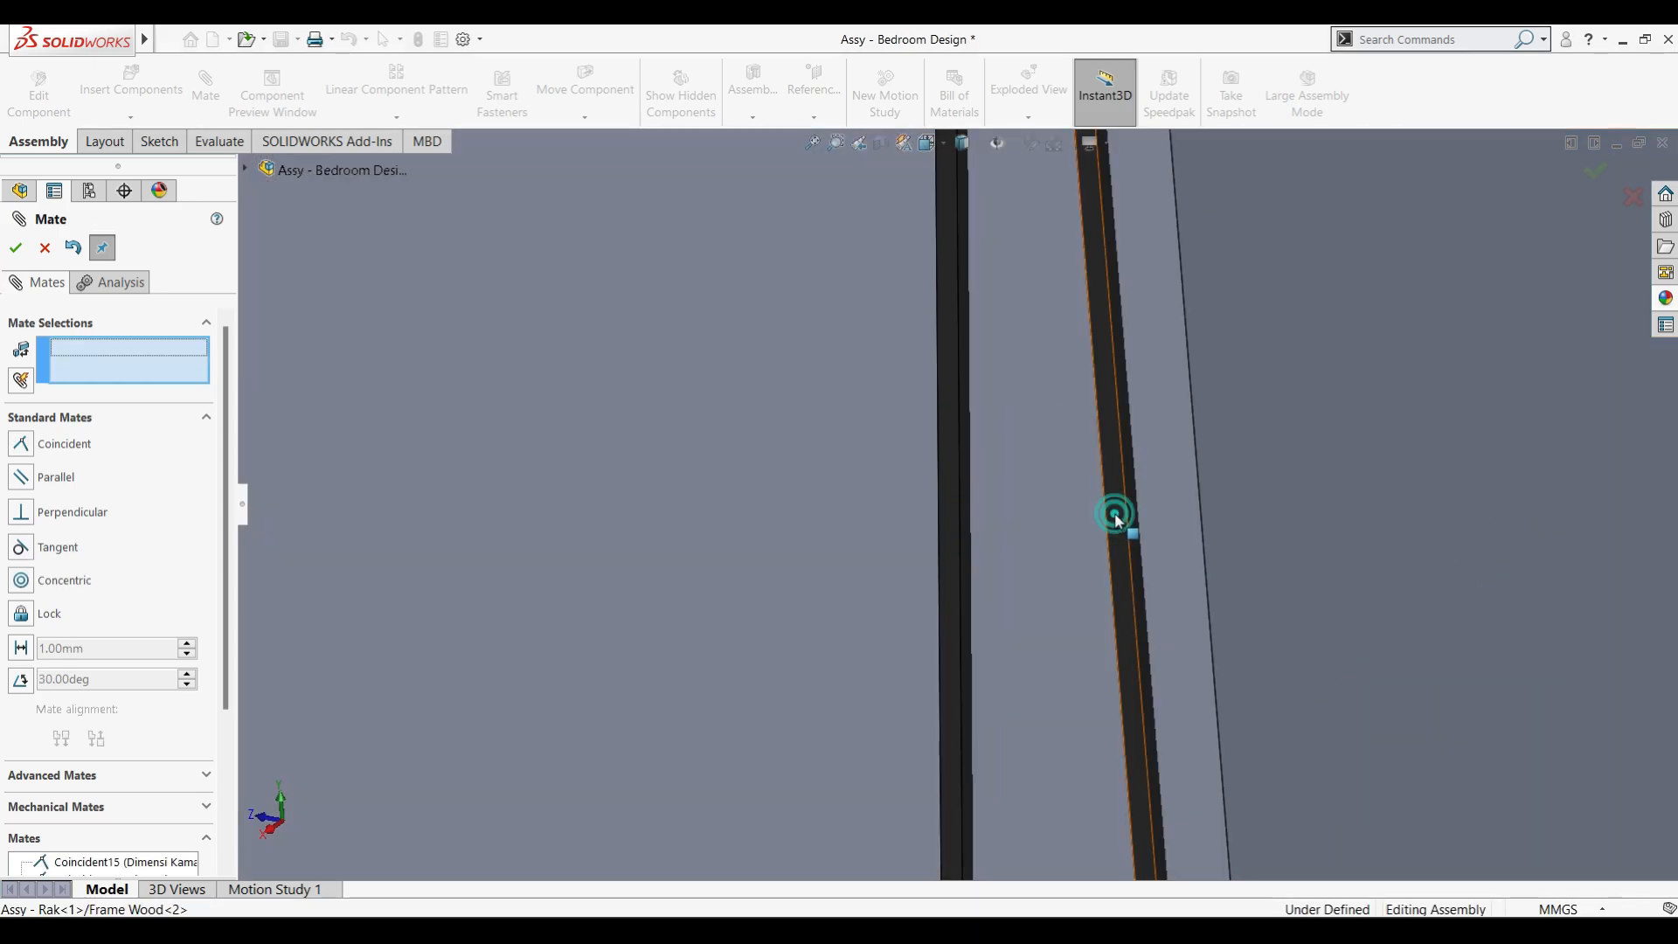
middle_click_drag(1114, 515, 1209, 584)
scroll(1209, 583, "up", 3)
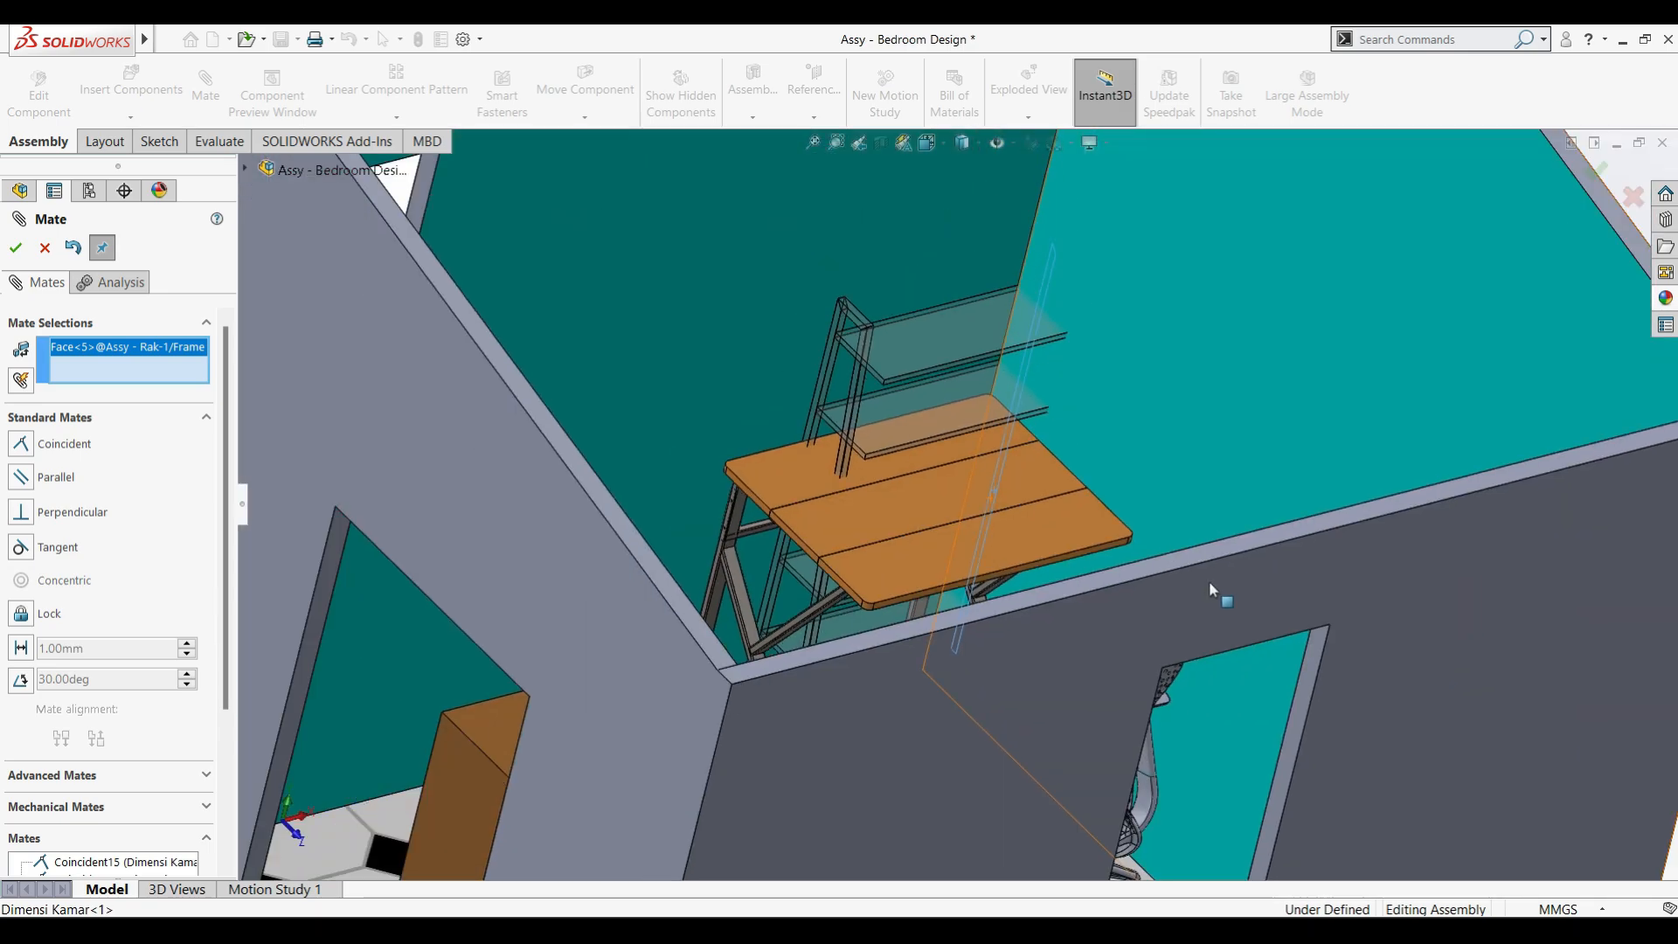
scroll(807, 482, "down", 6)
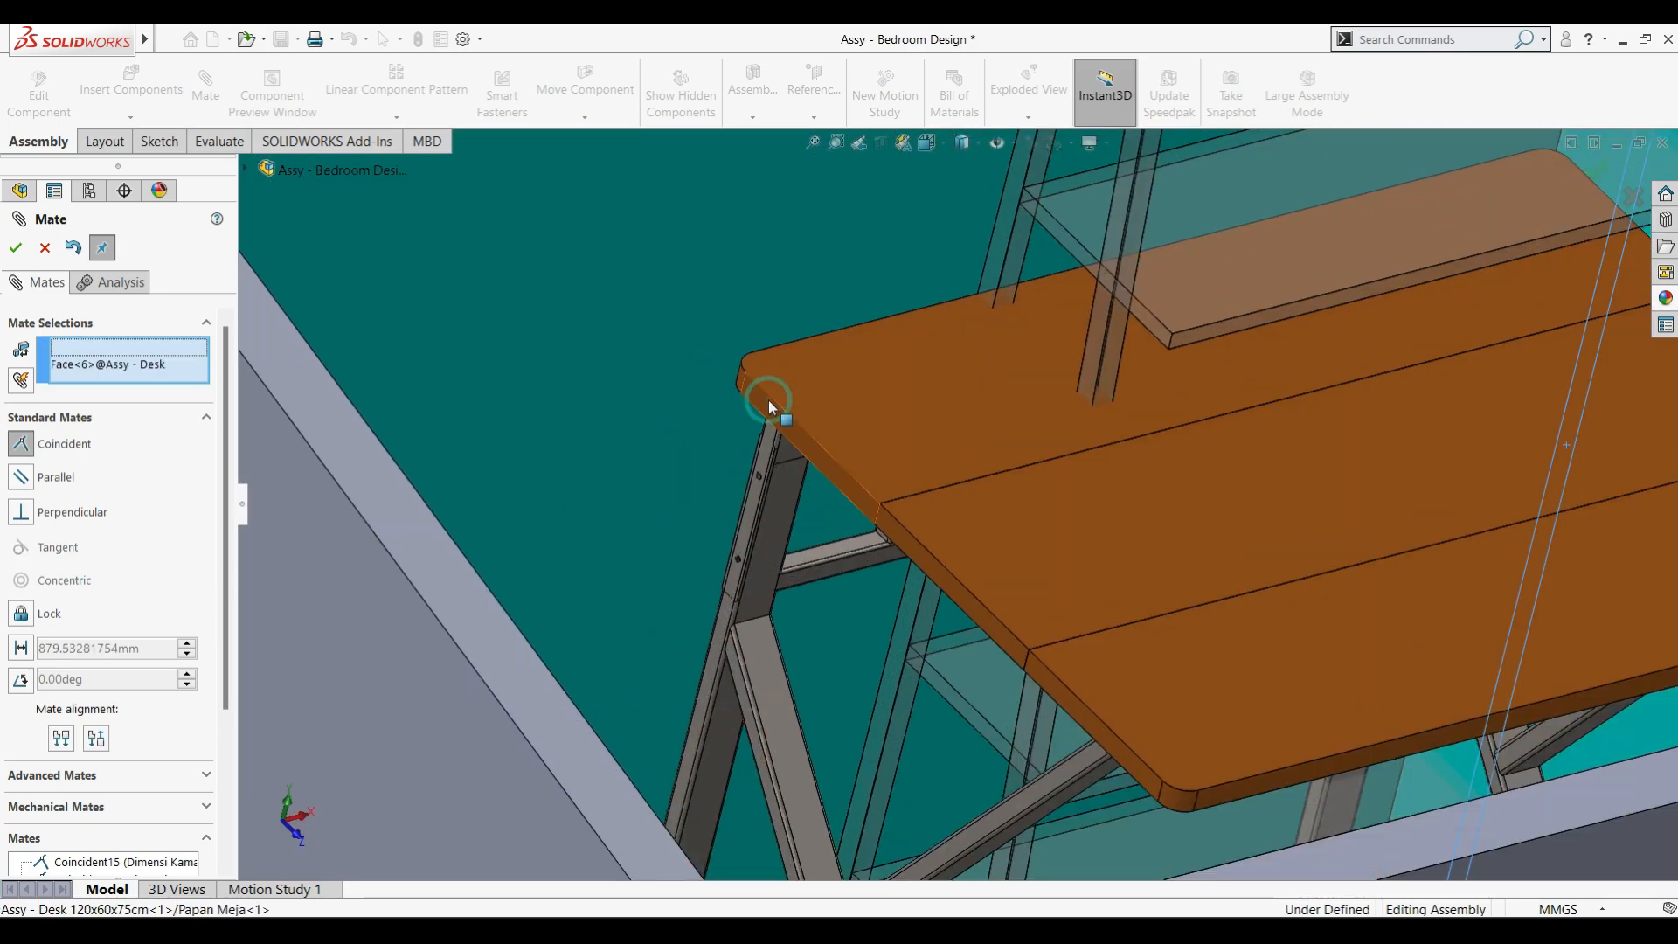
left_click(768, 400)
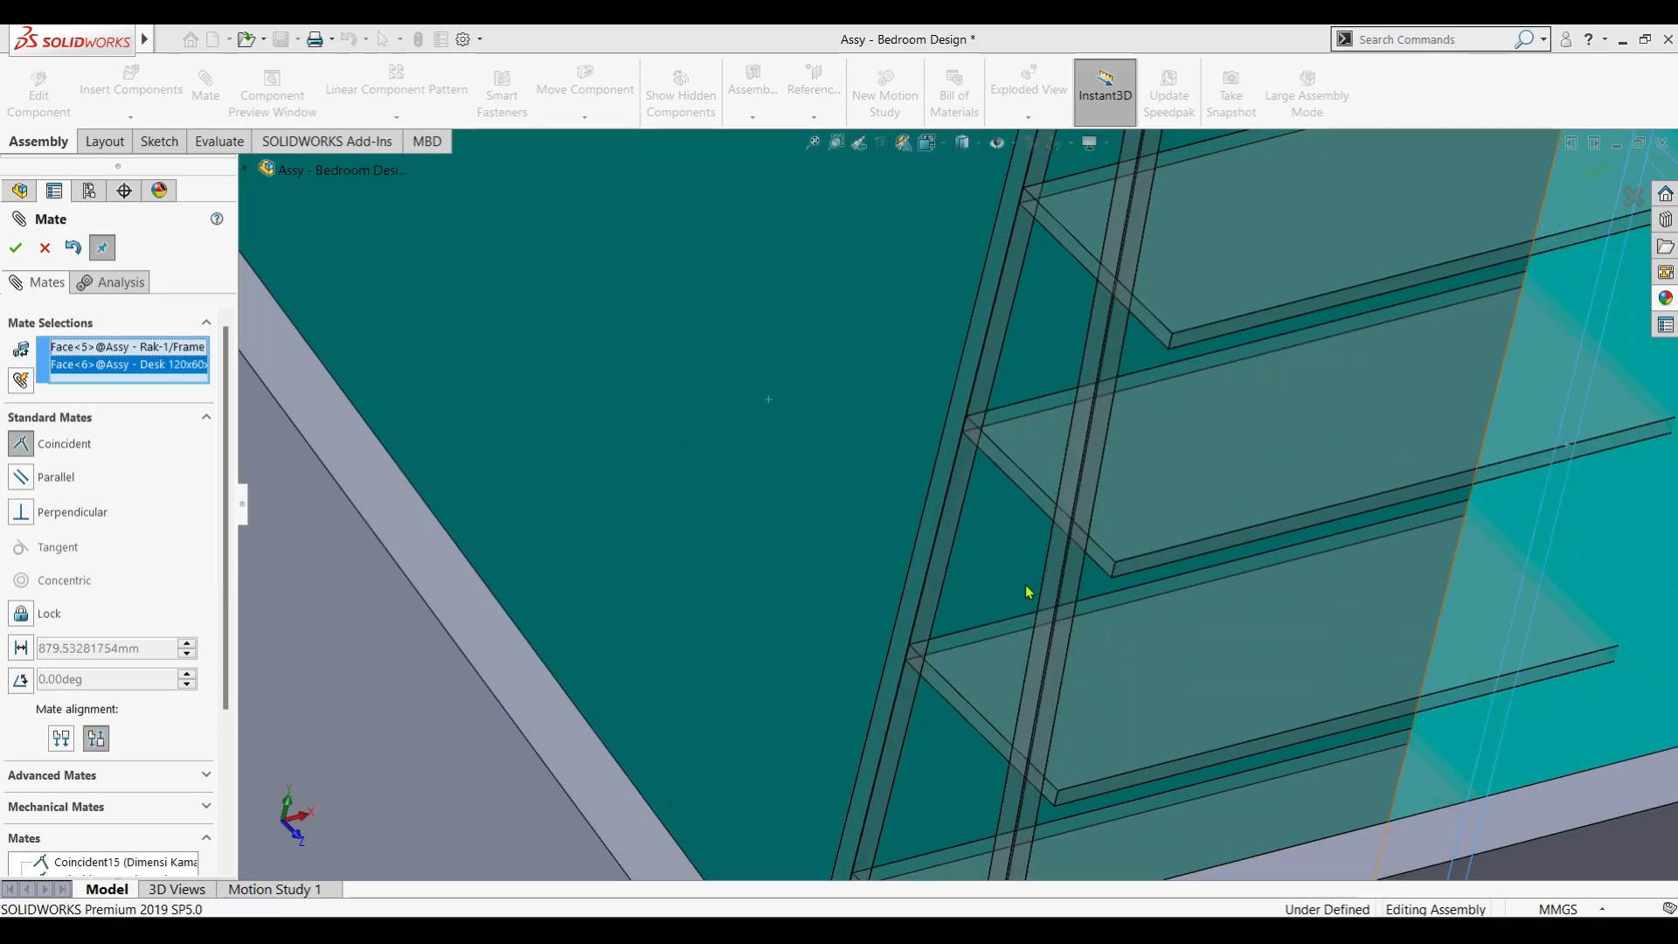
scroll(950, 504, "up", 1)
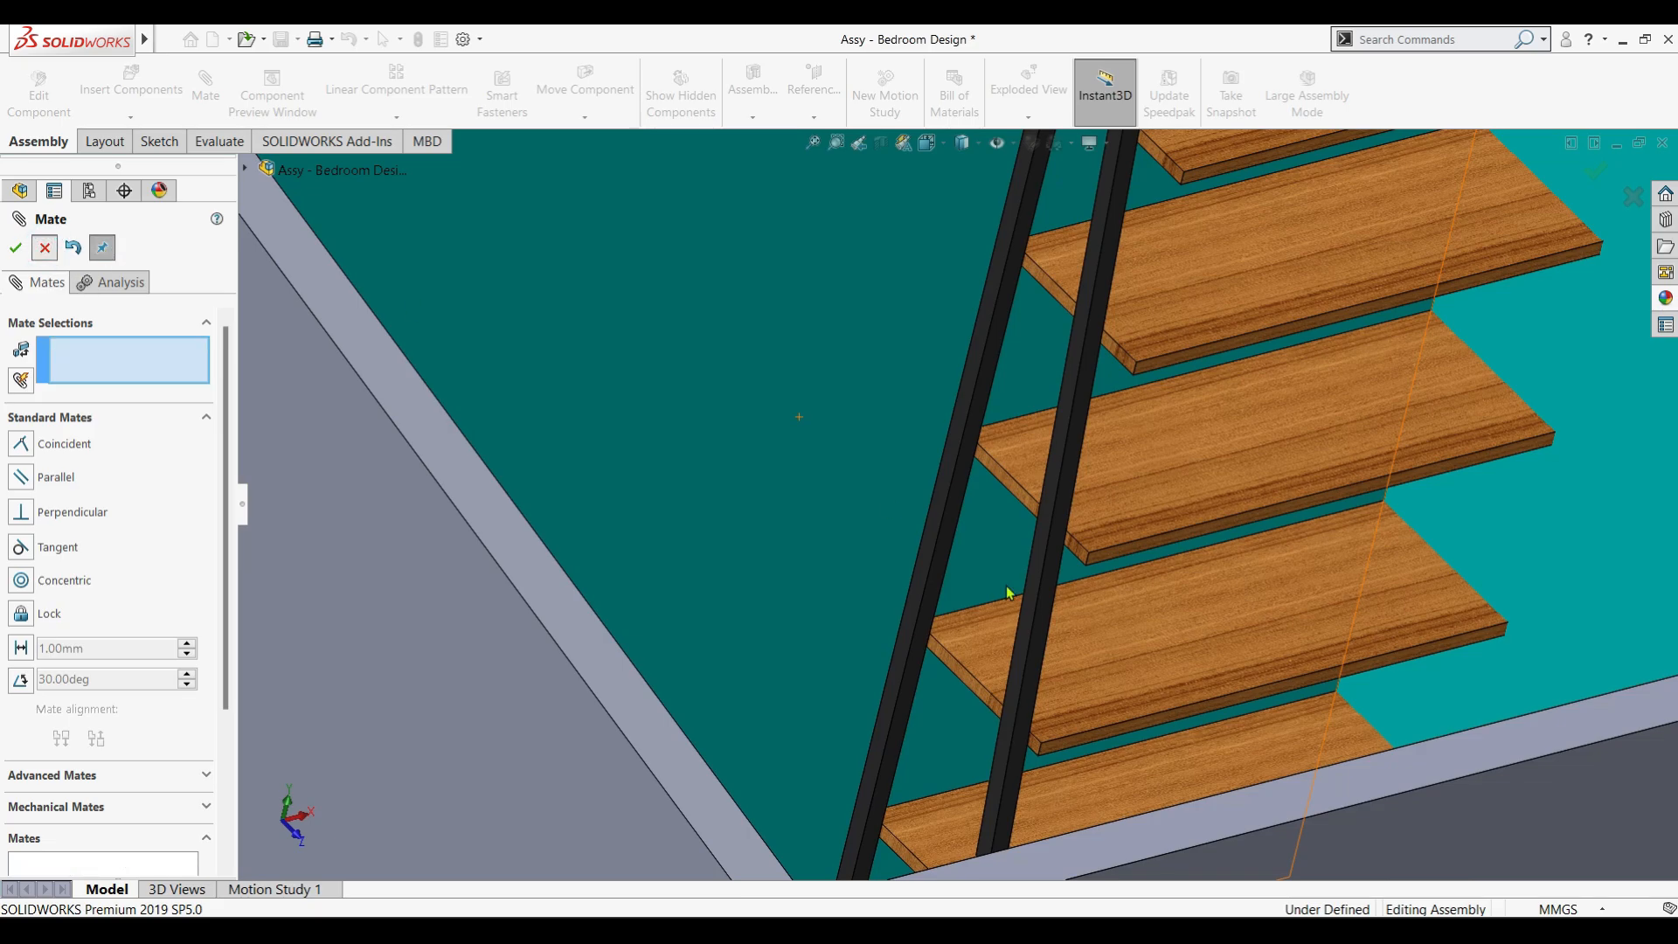
key("Escape")
Unsuppress the desk assembly's Coincident11 mate to the room and view the desk and shelf inside the bedroom.
scroll(1009, 594, "up", 1)
scroll(1007, 594, "up", 4)
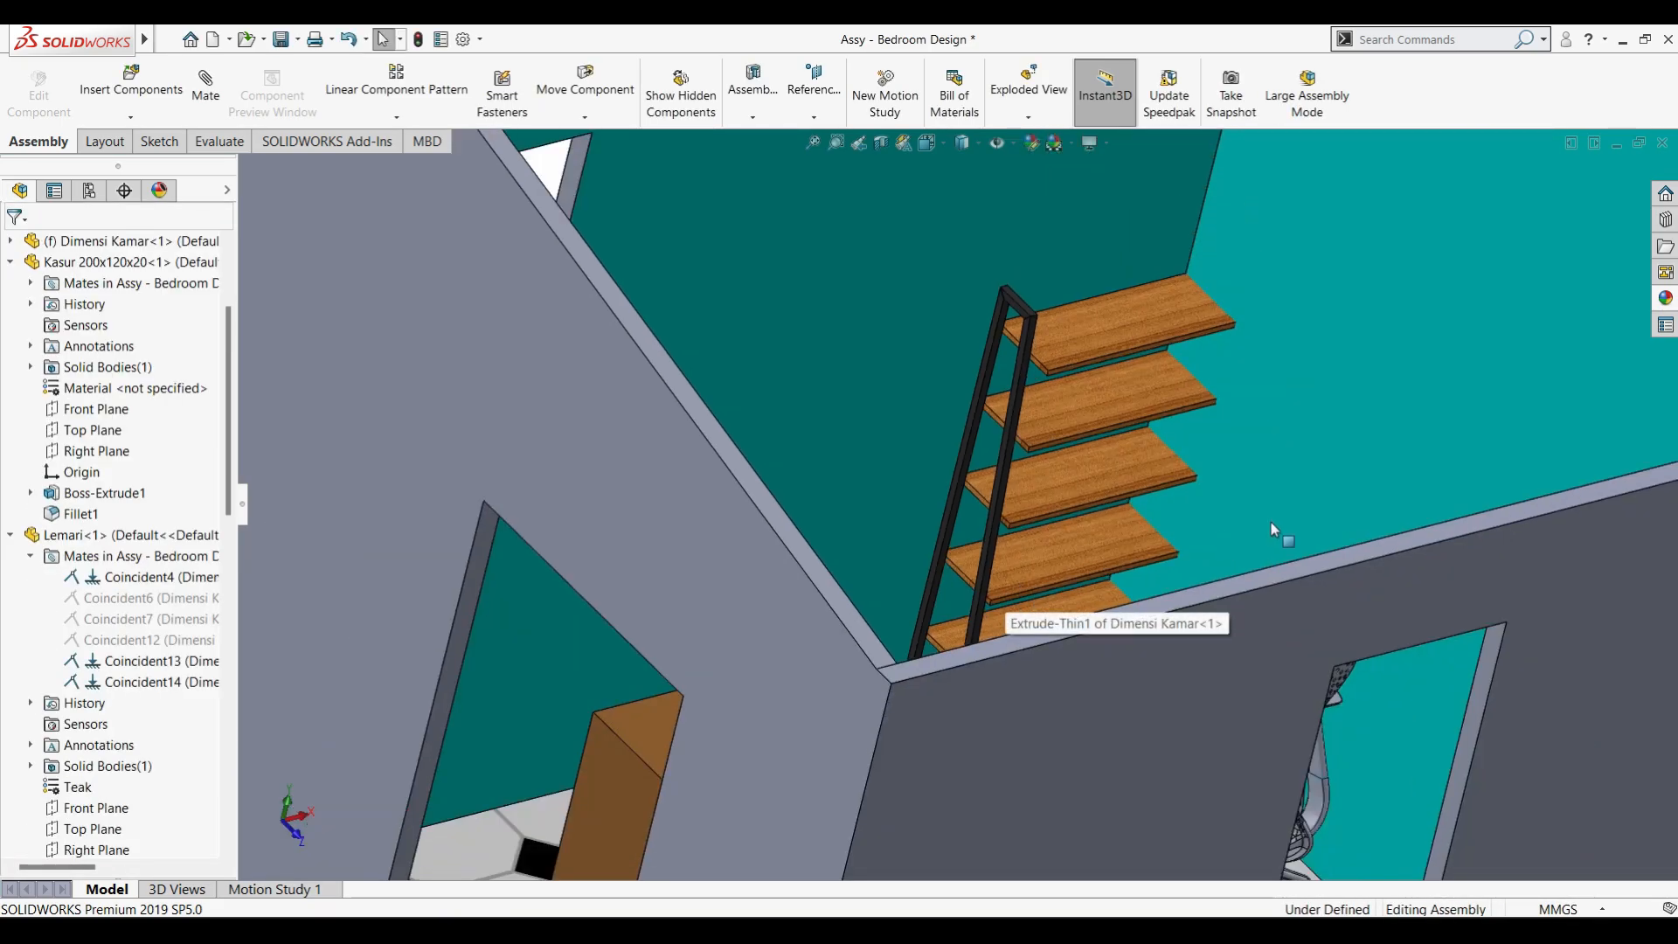
middle_click_drag(1271, 522, 1468, 430)
left_click(1472, 427)
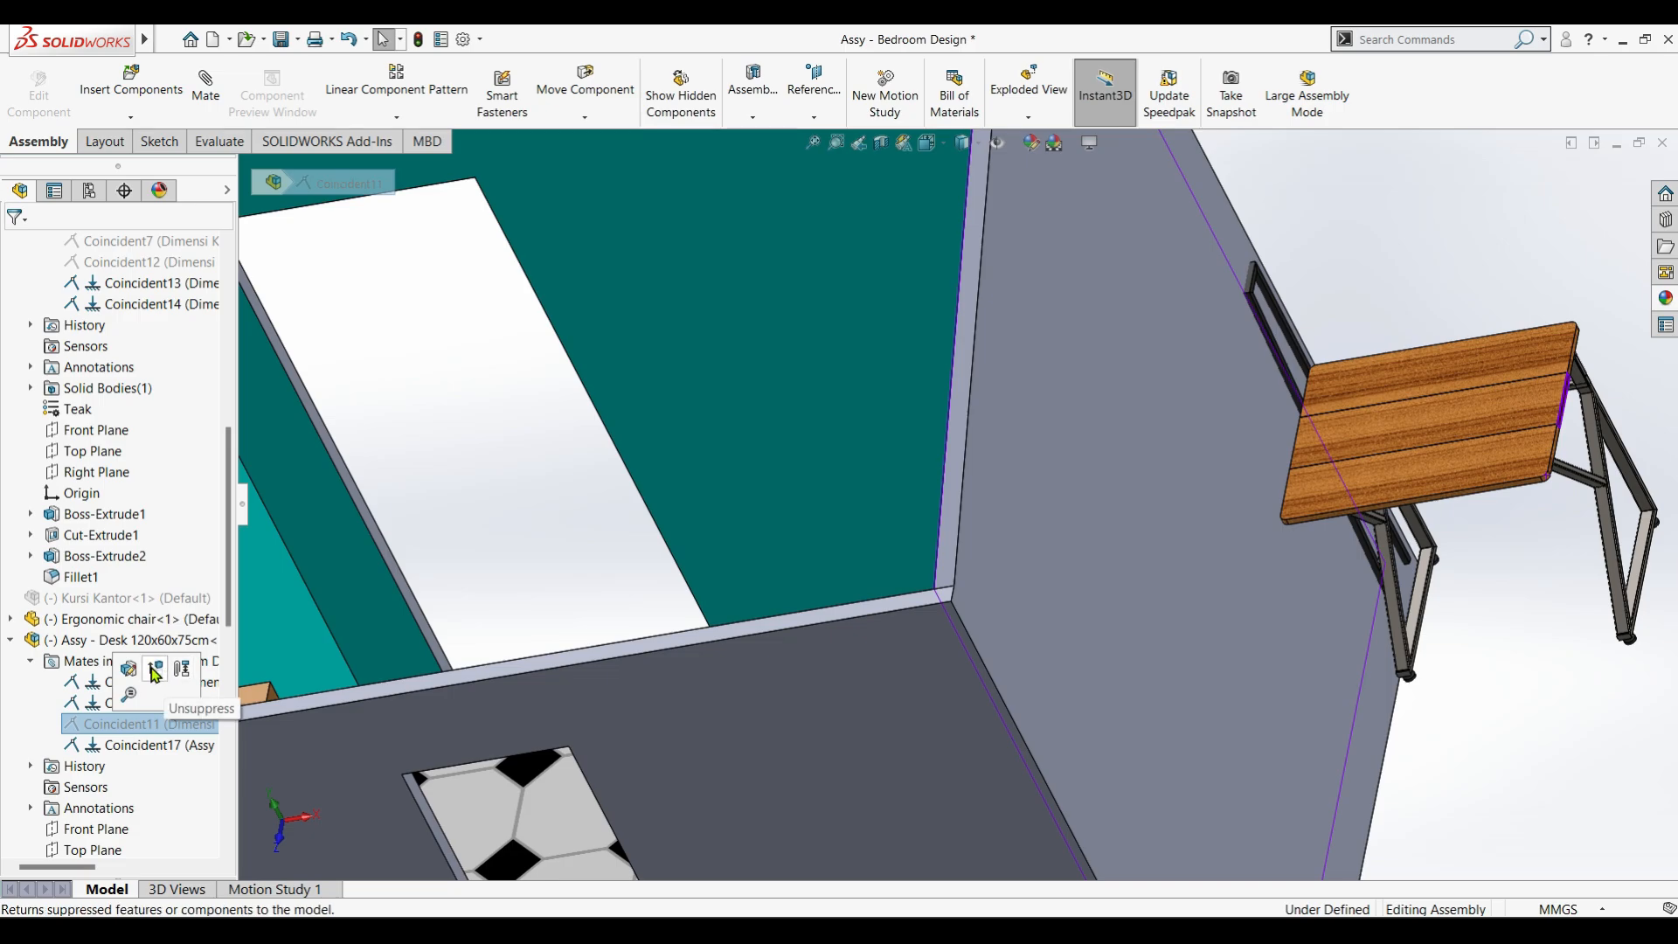
middle_click_drag(1026, 610, 912, 489)
scroll(912, 488, "up", 10)
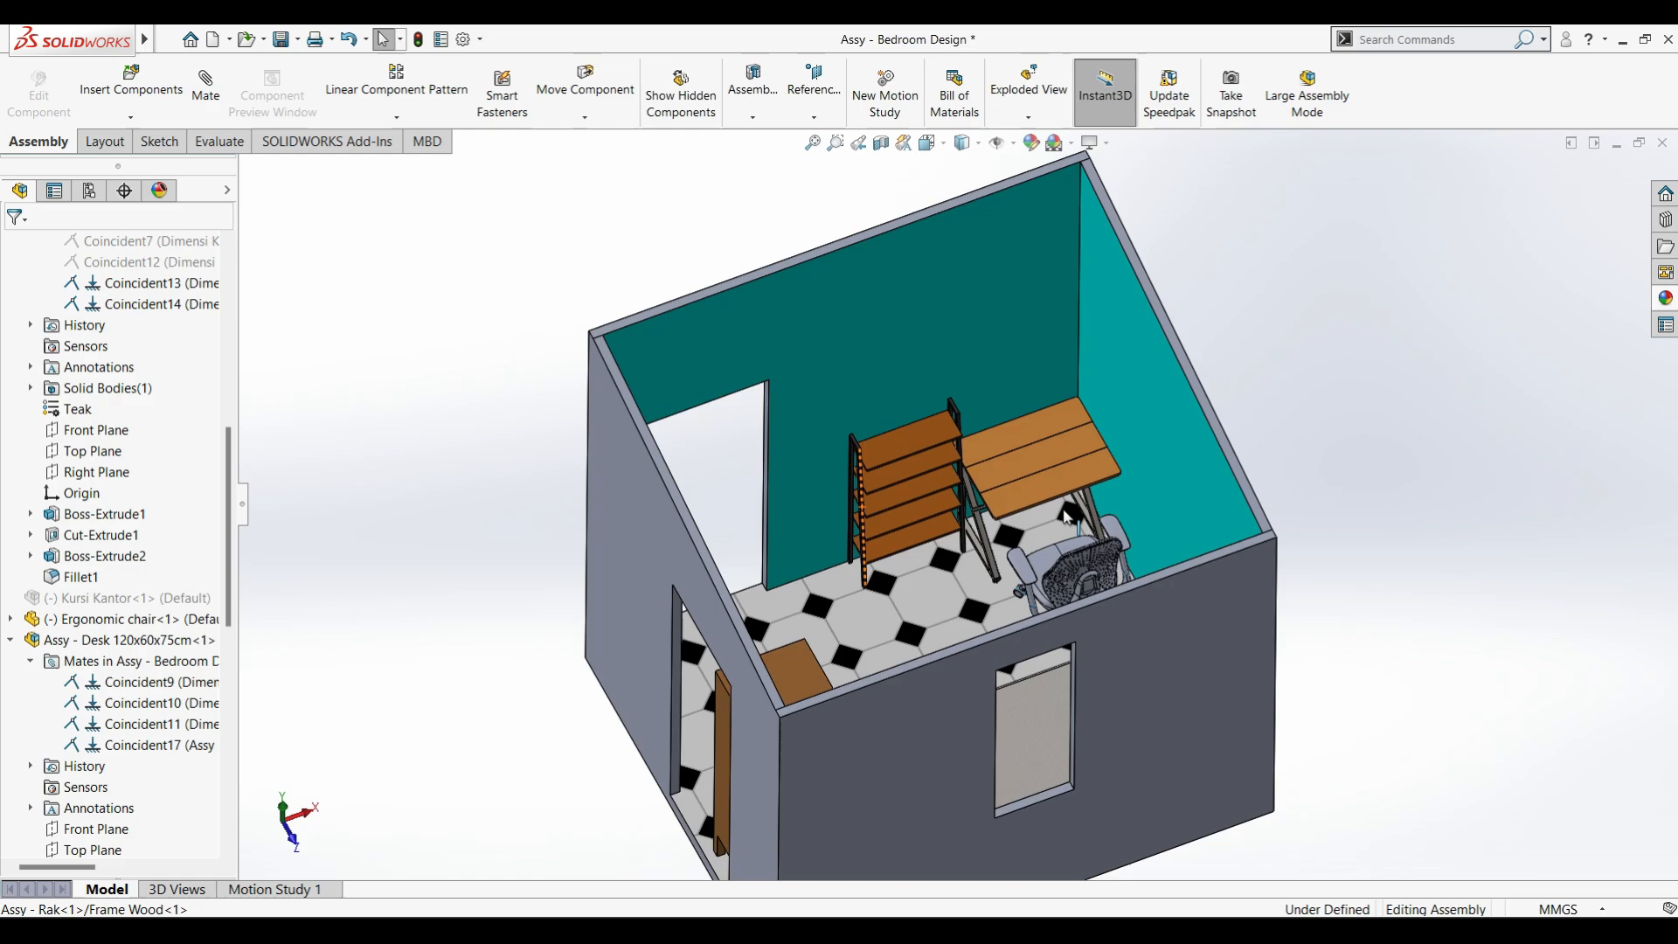
middle_click_drag(1067, 517, 1010, 529)
scroll(1024, 594, "down", 3)
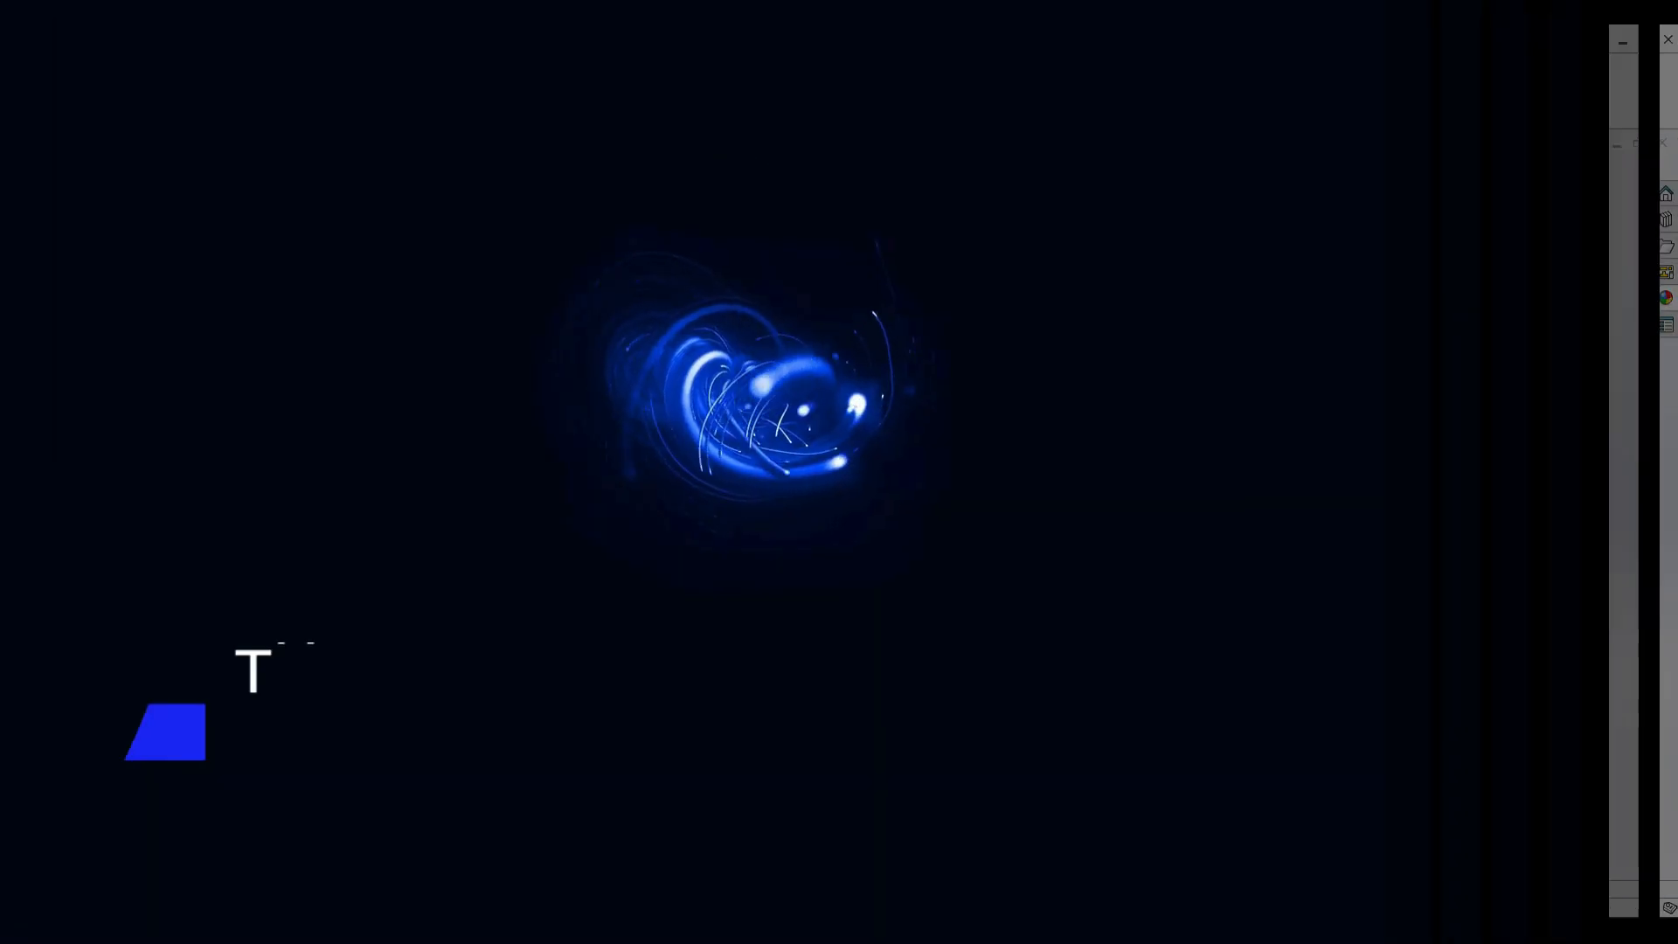